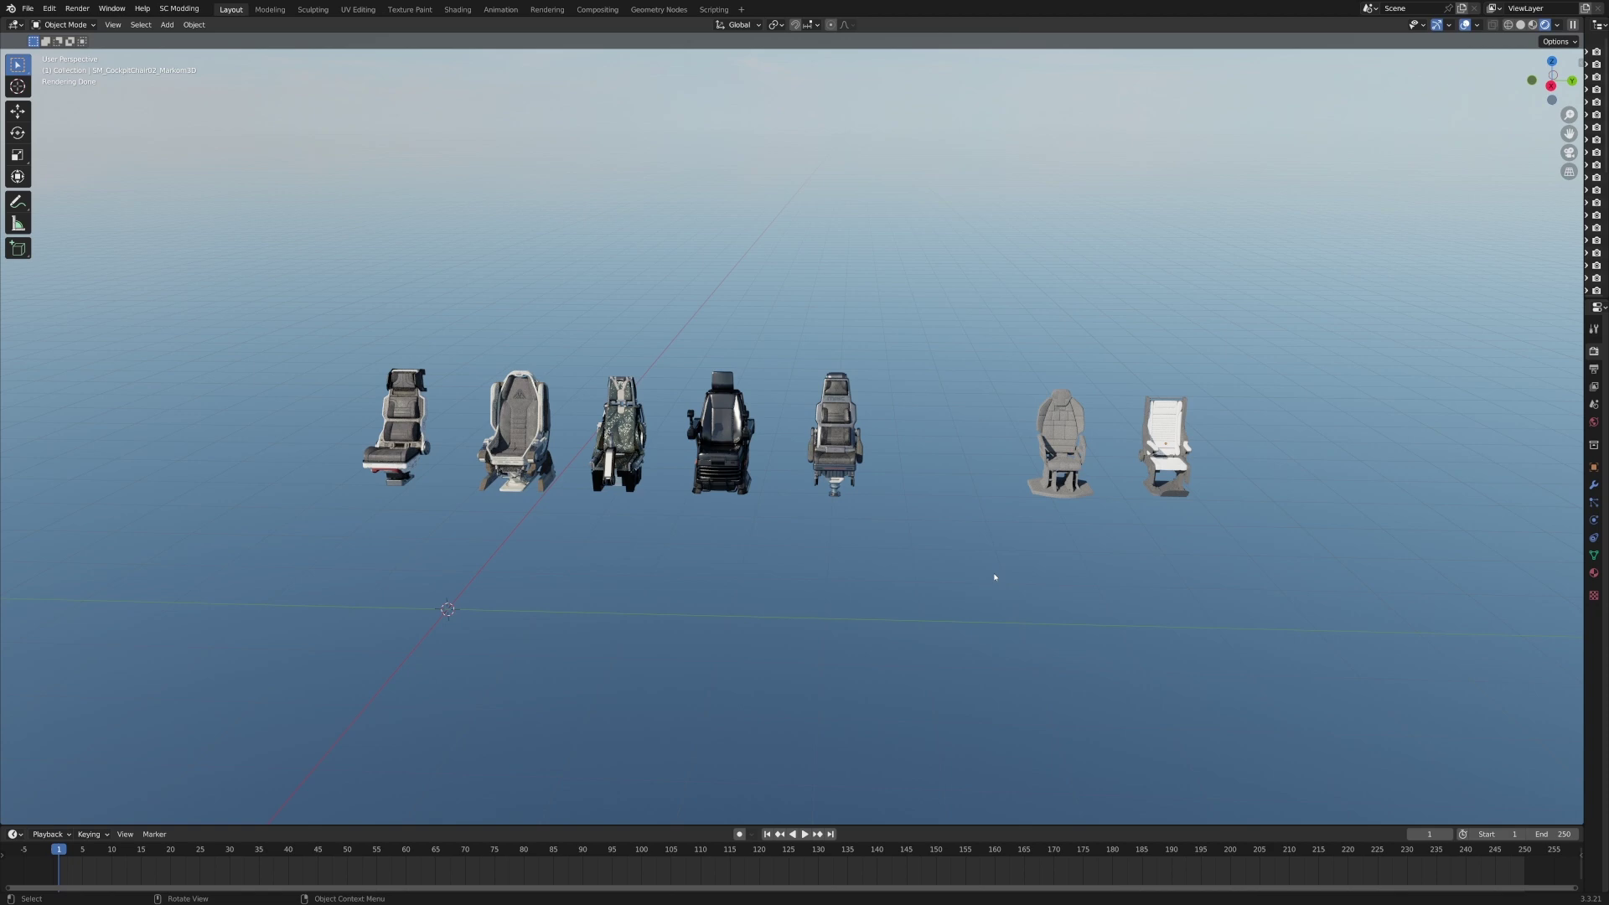
Inspect the row of seats and examine the MISC pilot seat's backrest and cushions up close.
middle_drag(1031, 571, 1060, 567)
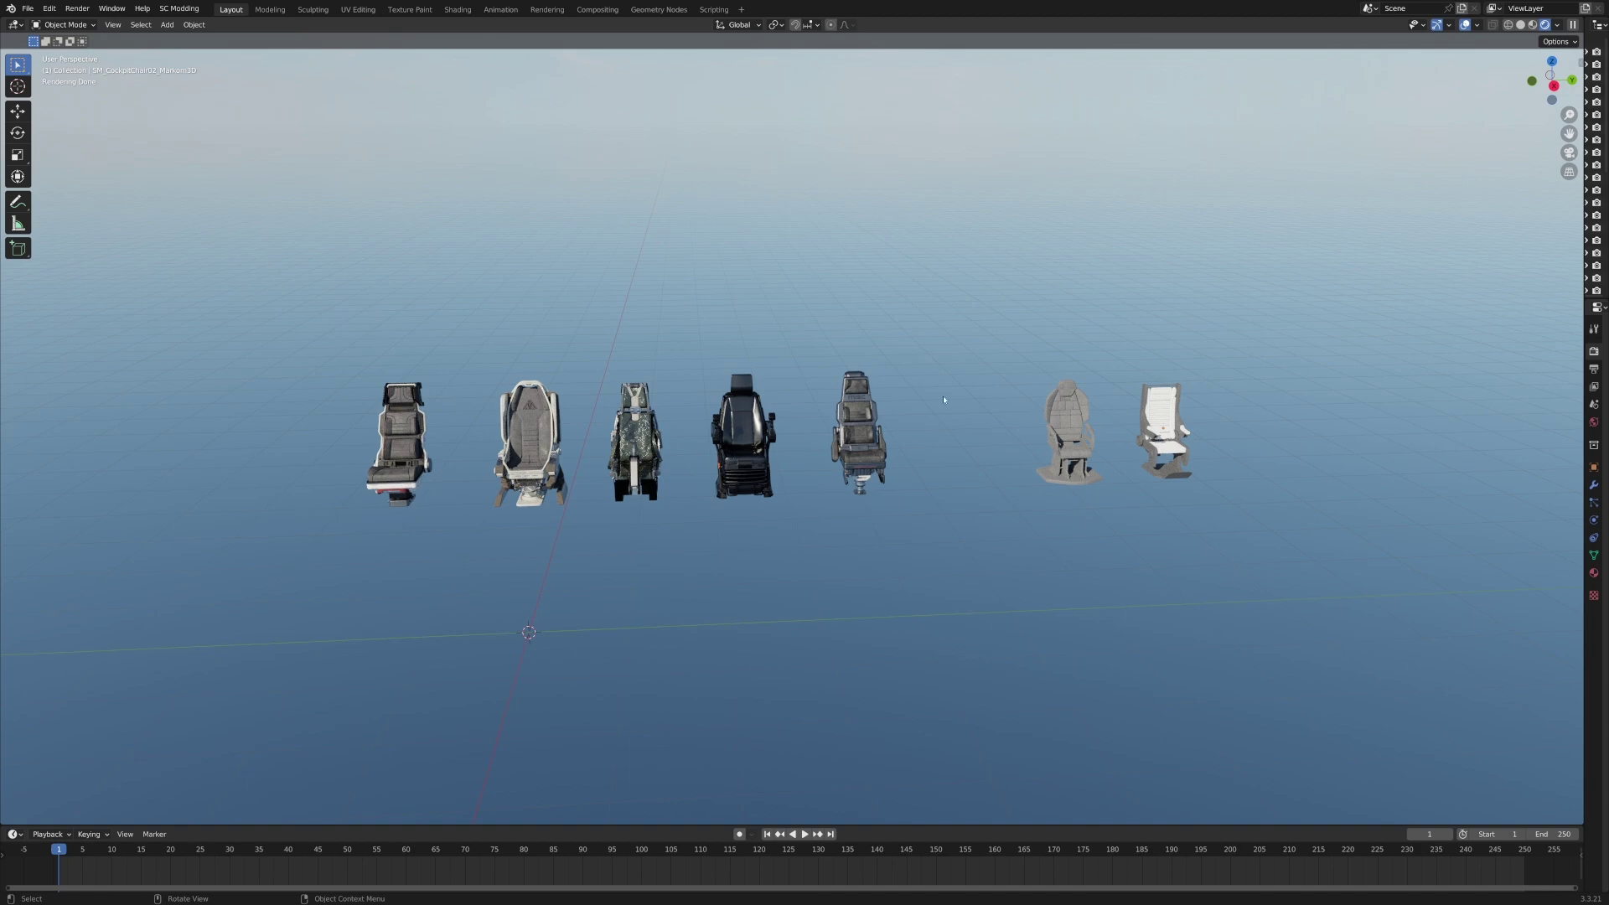
scroll(1015, 222, up, 5)
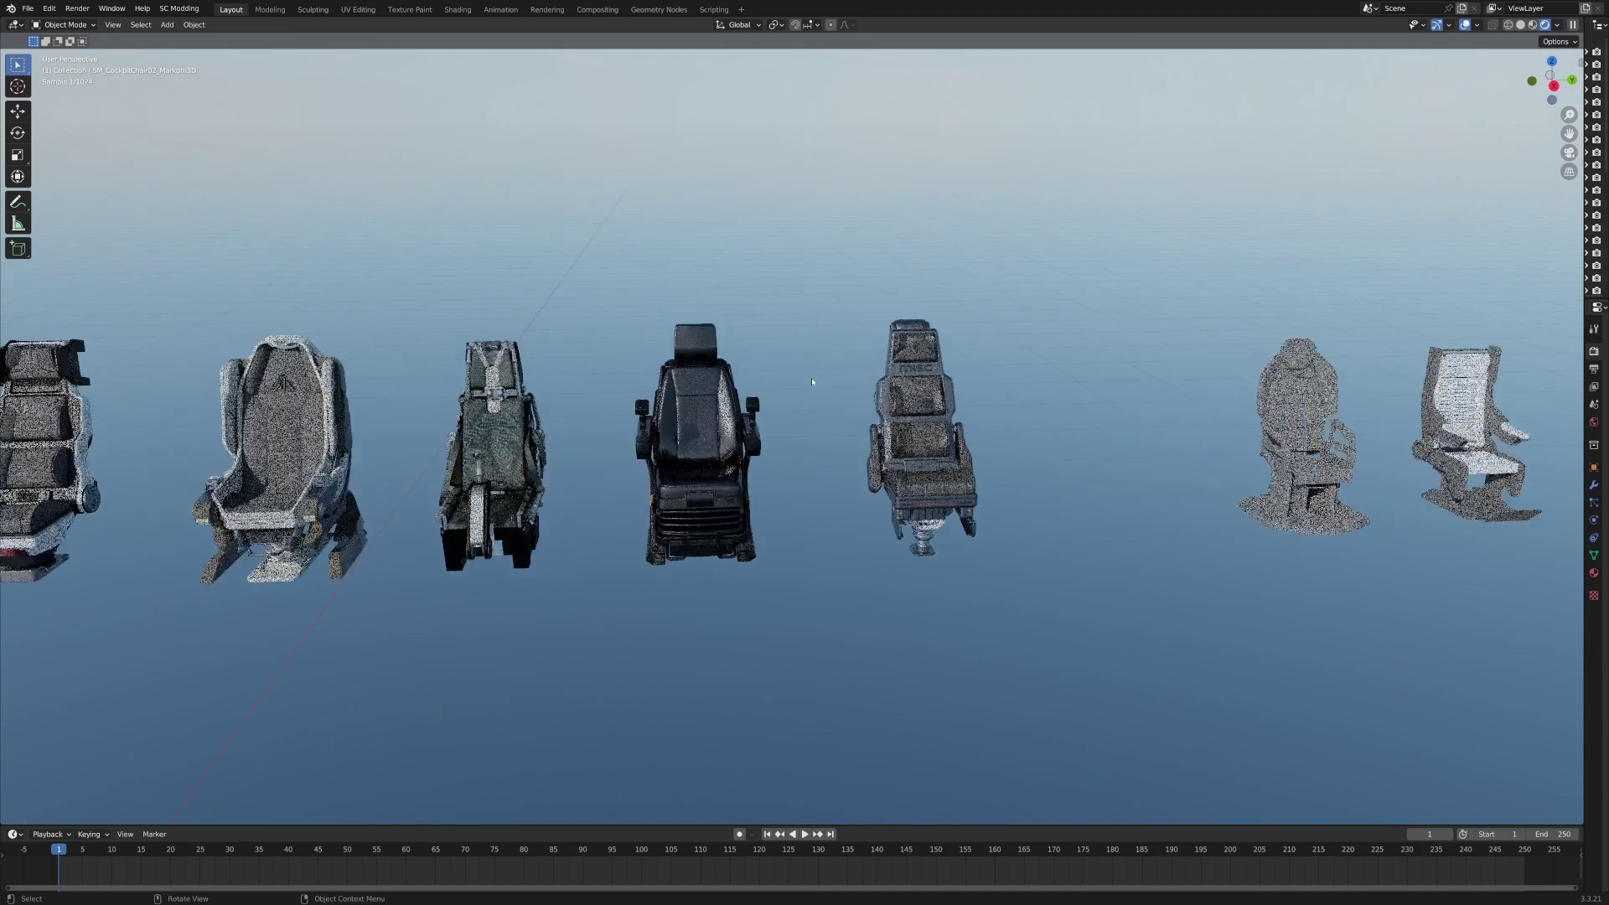
click(930, 455)
key(KP_Decimal)
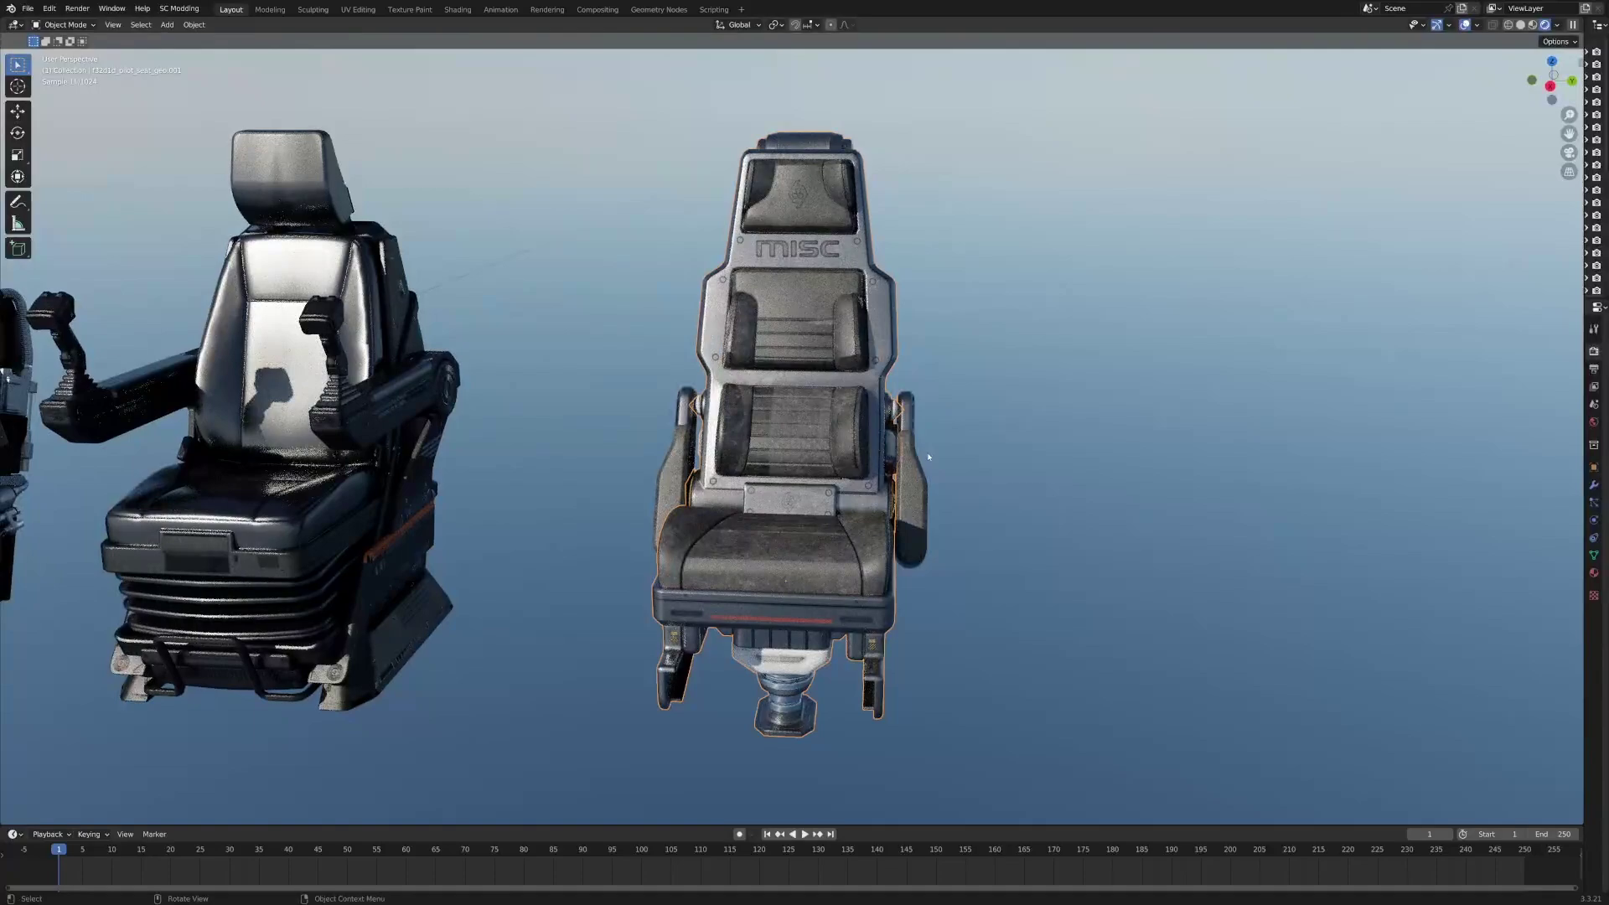
middle_drag(948, 478, 959, 488)
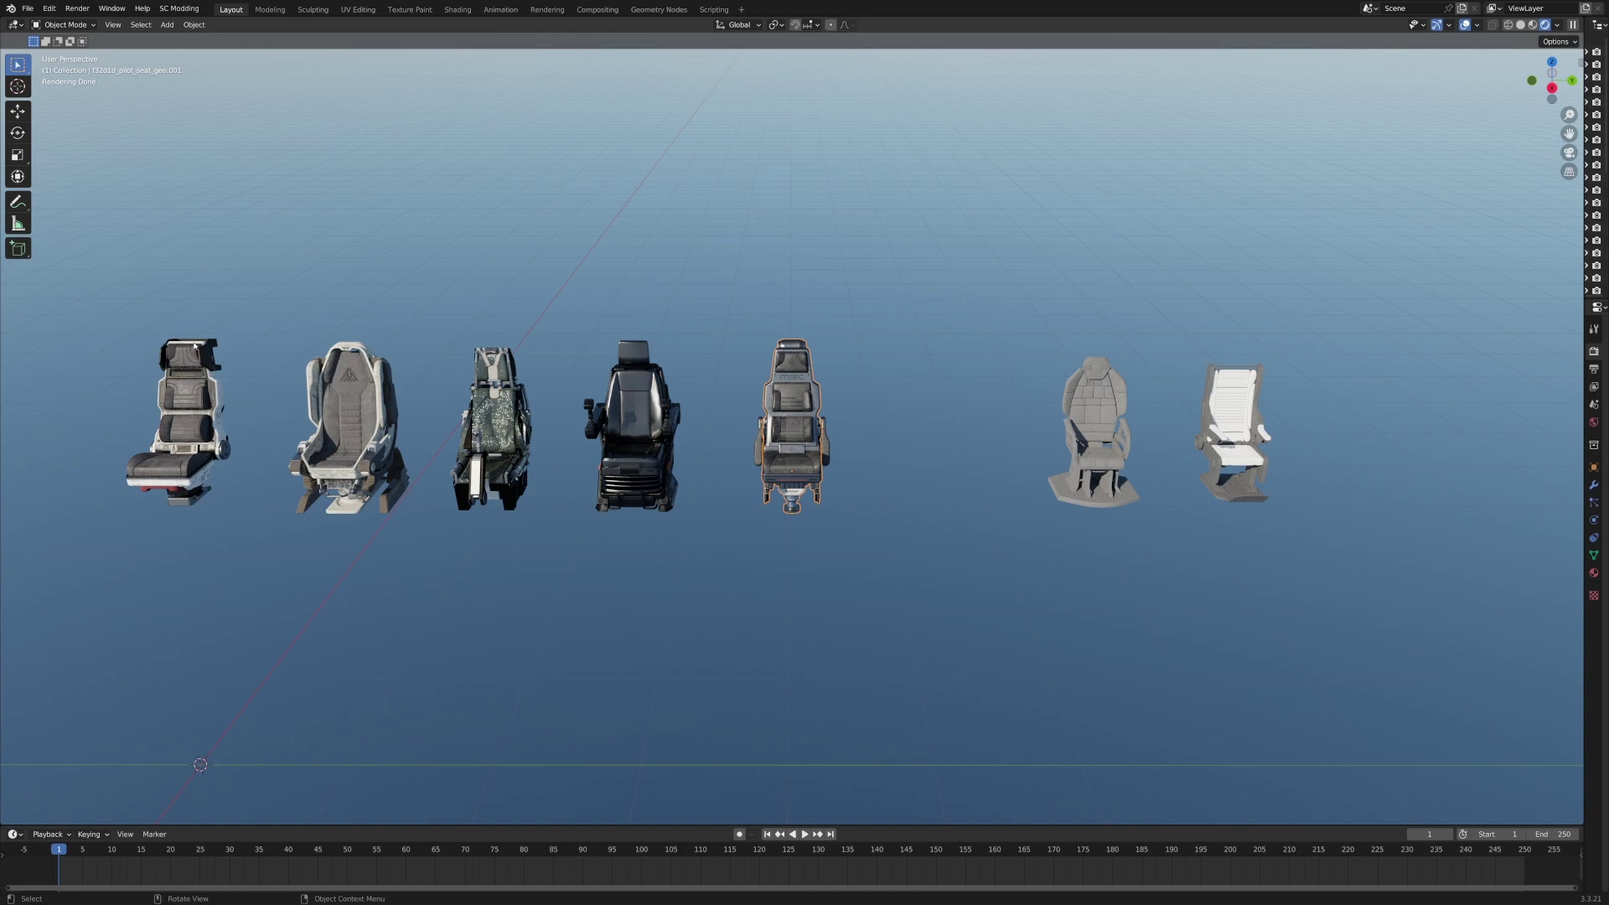
click(195, 345)
scroll(984, 432, up, 5)
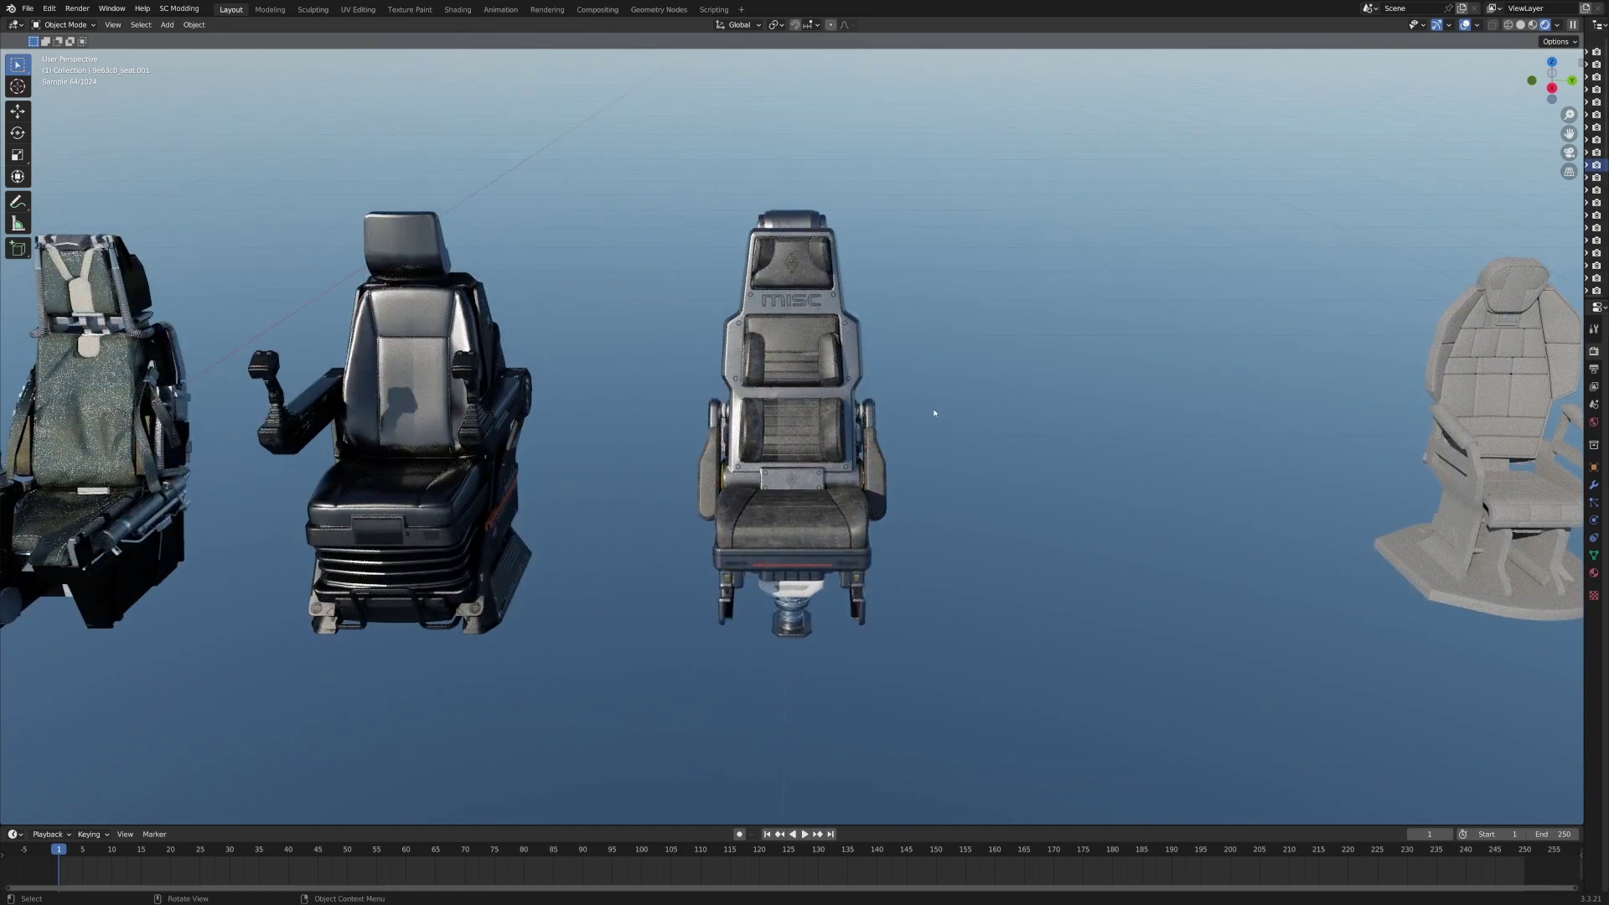
scroll(908, 446, up, 4)
middle_drag(908, 447, 807, 582)
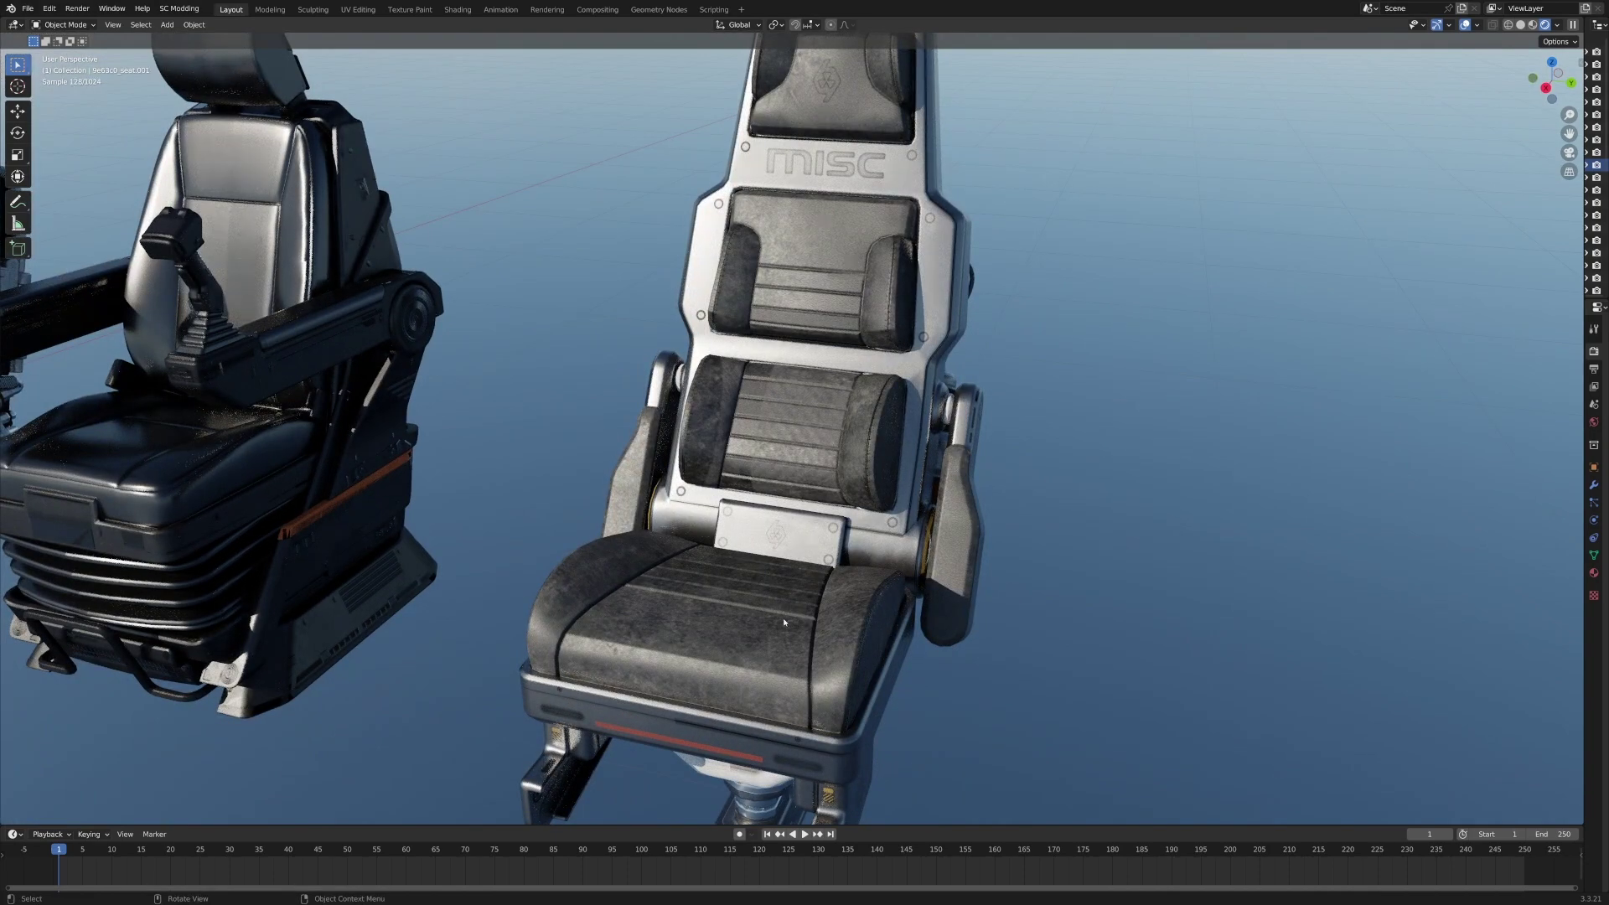
shift+middle_drag(783, 622, 739, 732)
scroll(739, 732, up, 2)
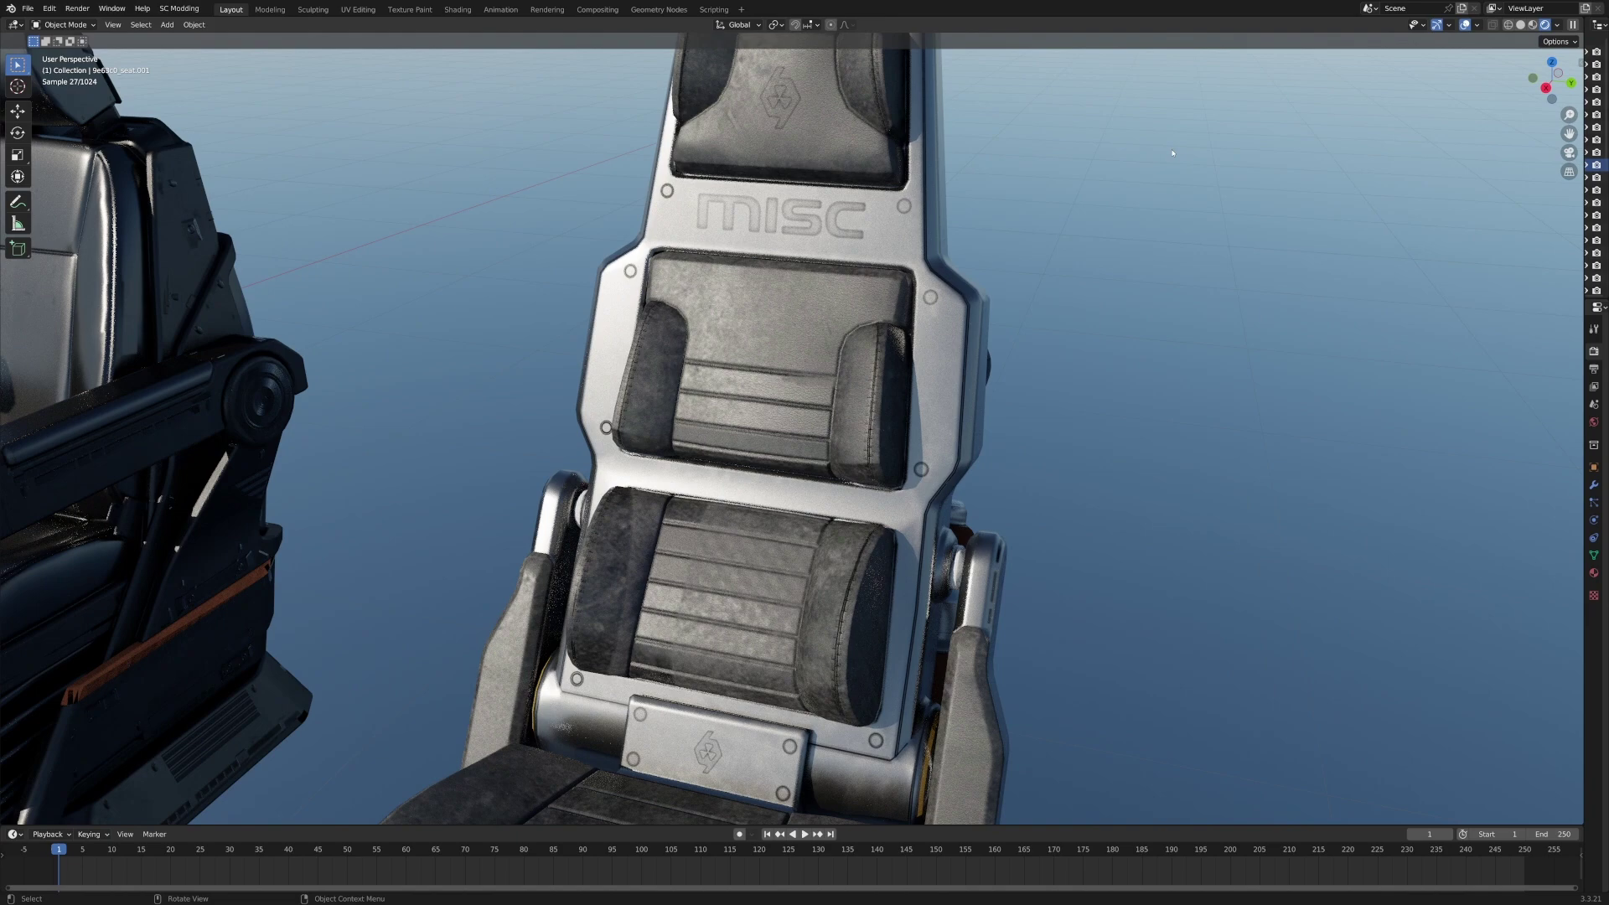
Switch the viewport to solid shading and inspect the MISC pilot seat's mesh in Edit Mode.
click(1521, 24)
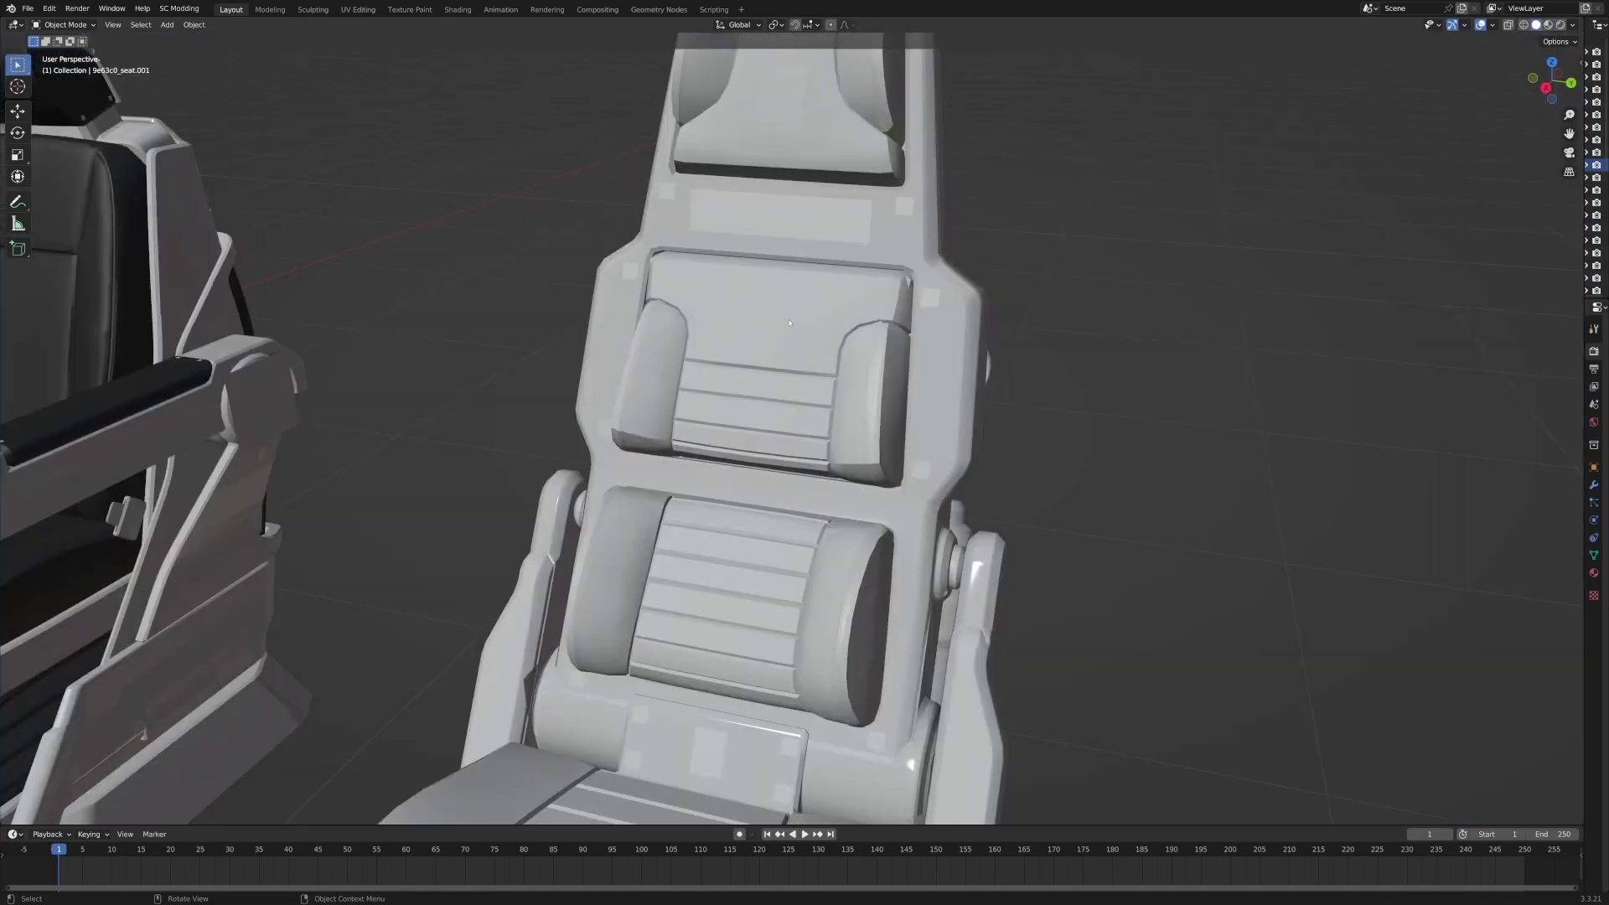
click(765, 304)
key(Tab)
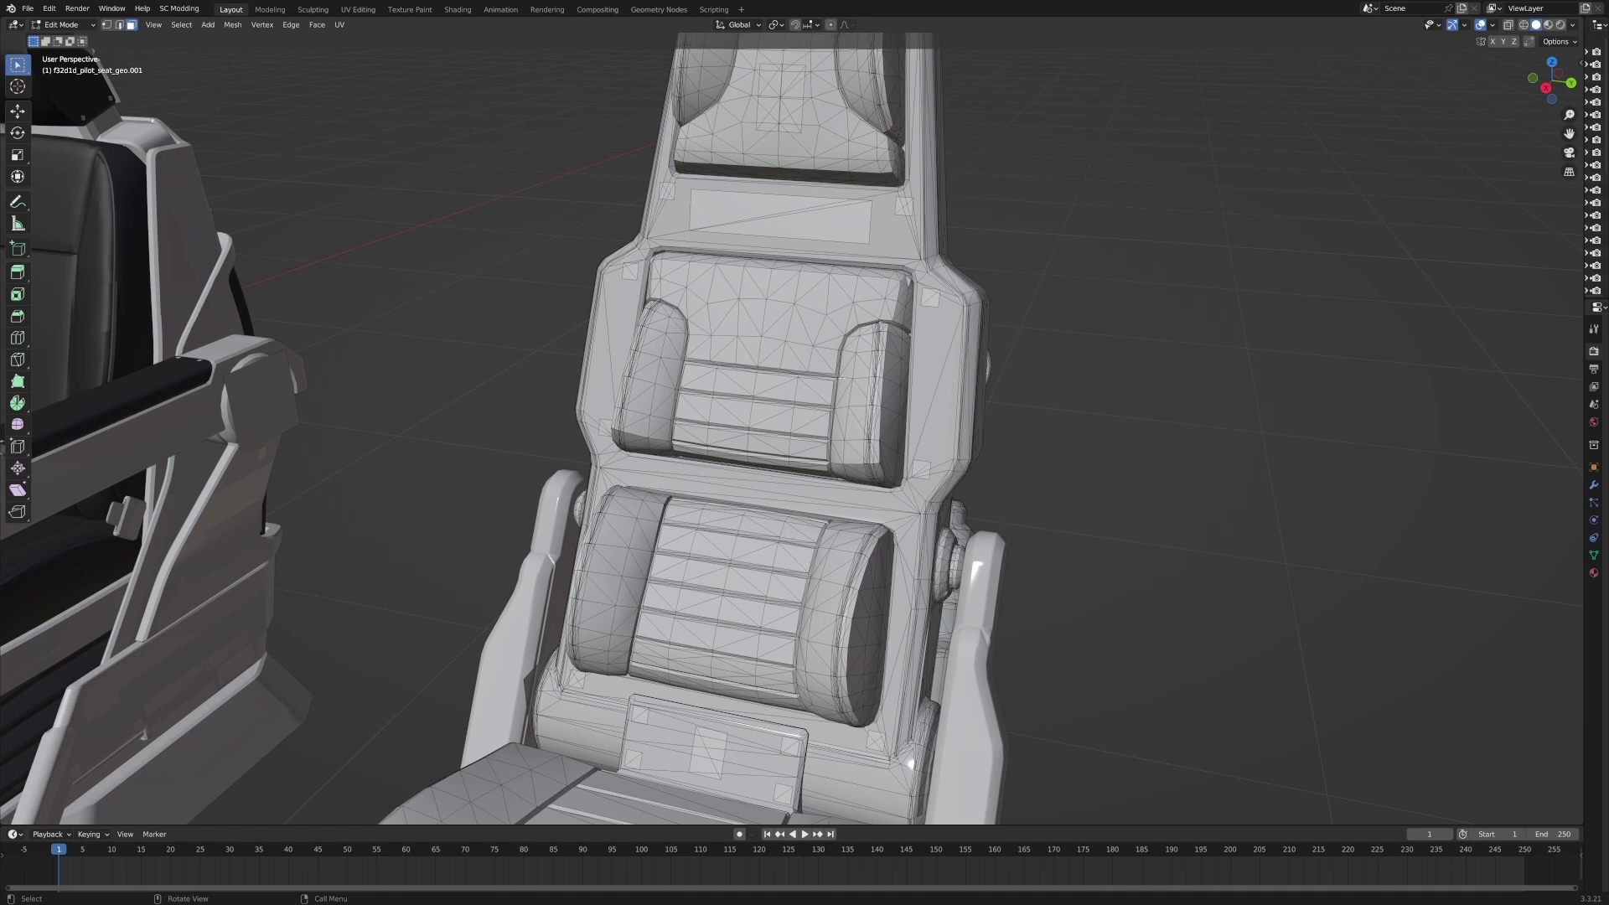
middle_drag(810, 445, 755, 512)
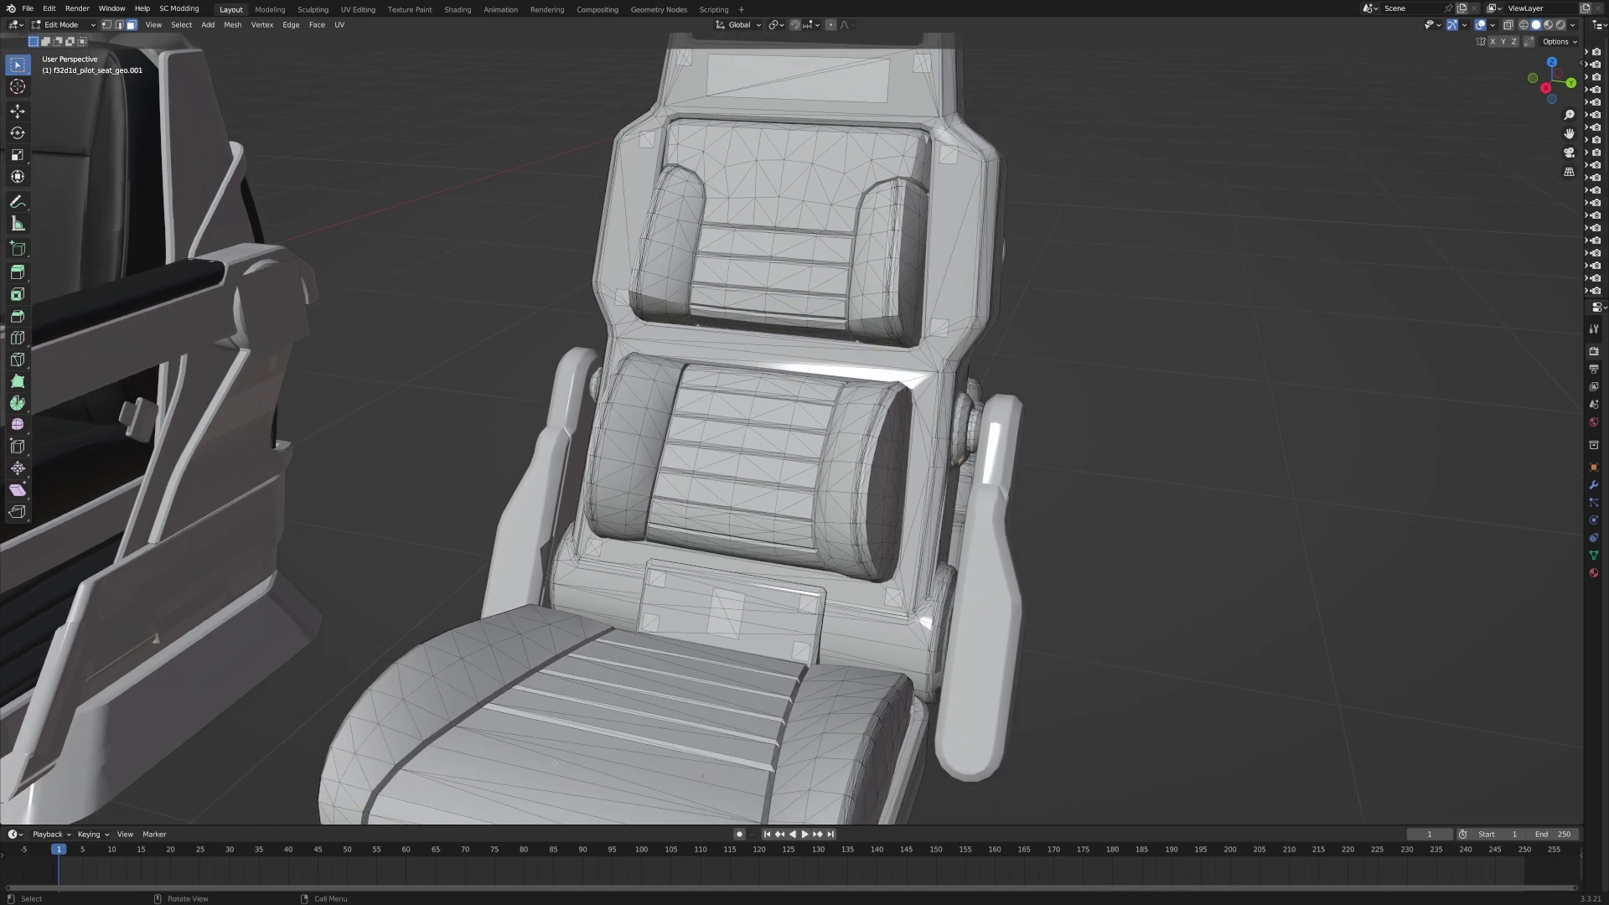
shift+middle_drag(627, 673, 508, 845)
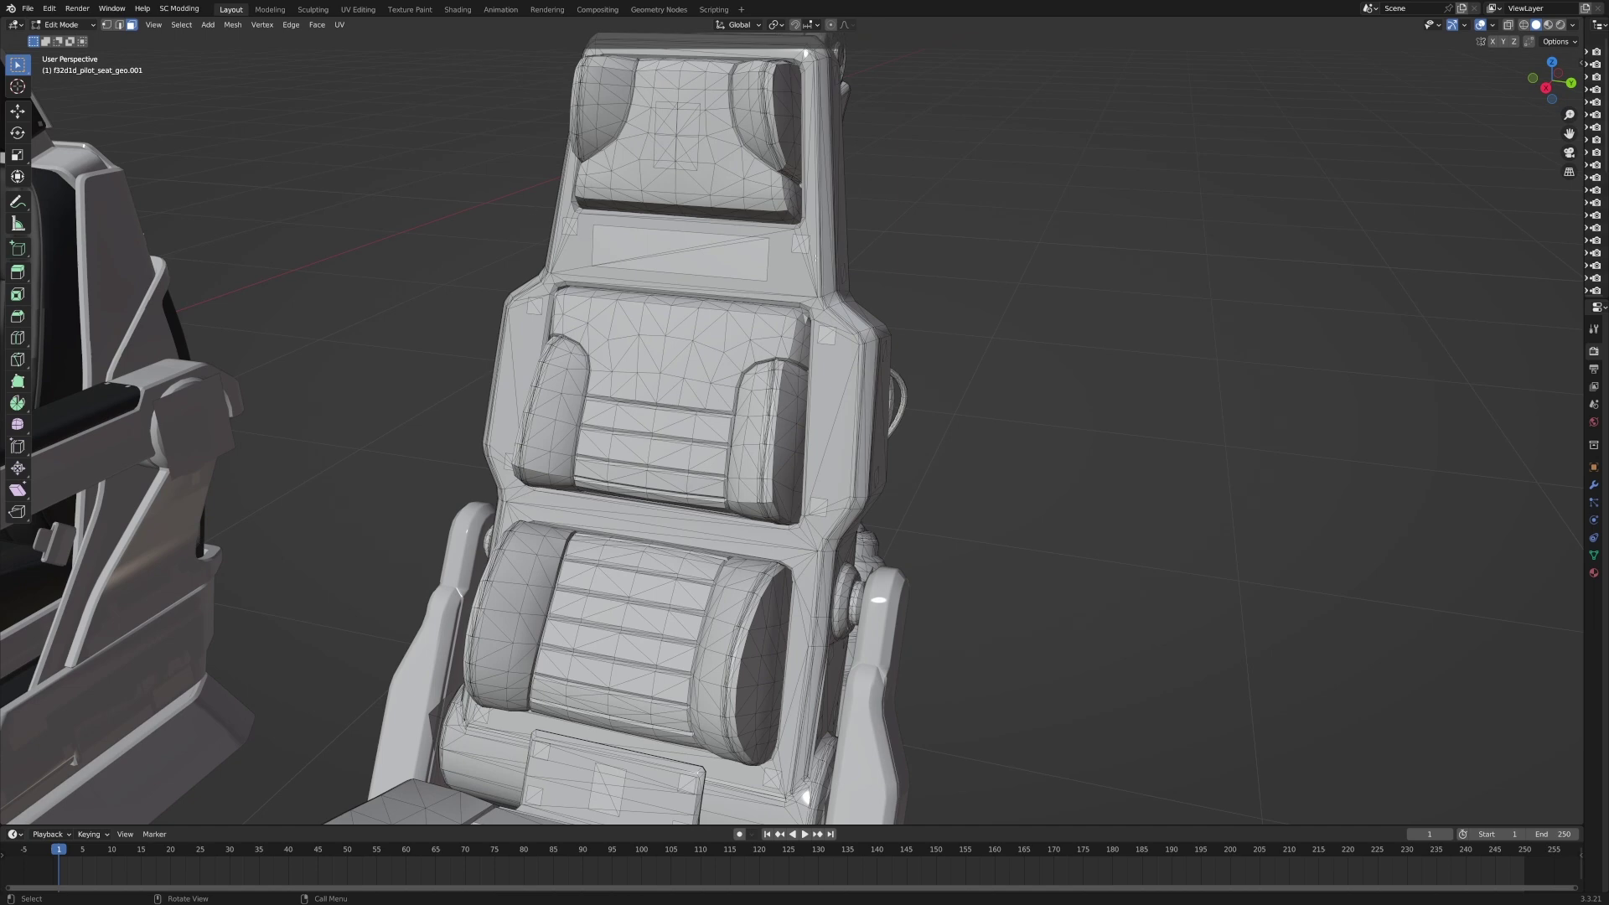
Select the square bolt decal face on the backrest, return to rendered shading, and select the MISC lettering decal face.
click(800, 248)
click(1559, 24)
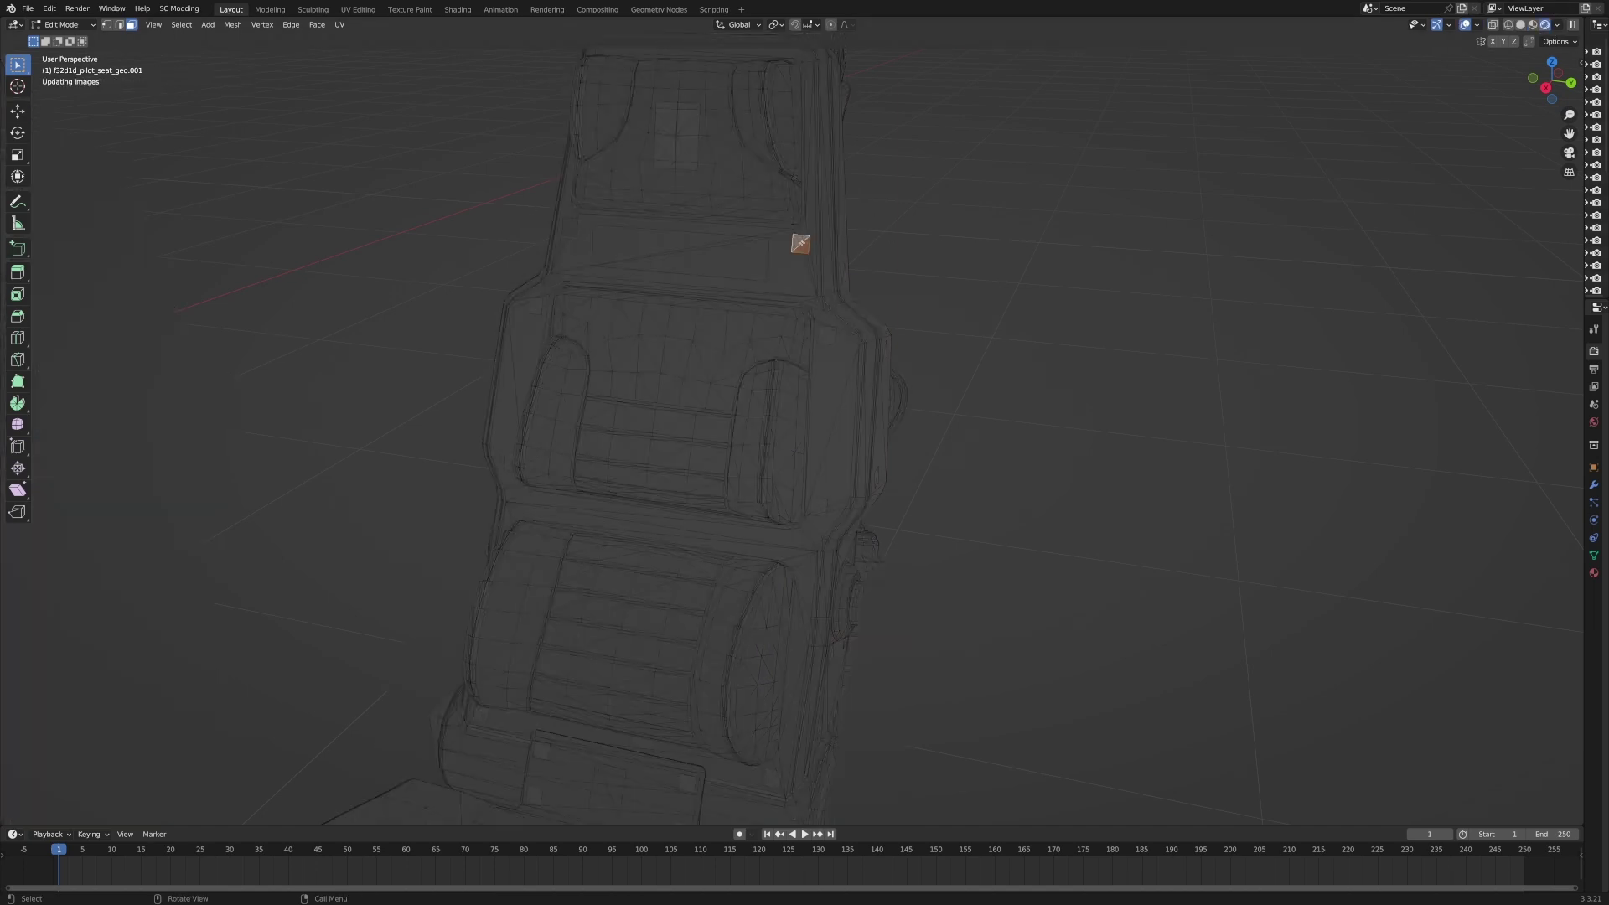
scroll(792, 429, up, 1)
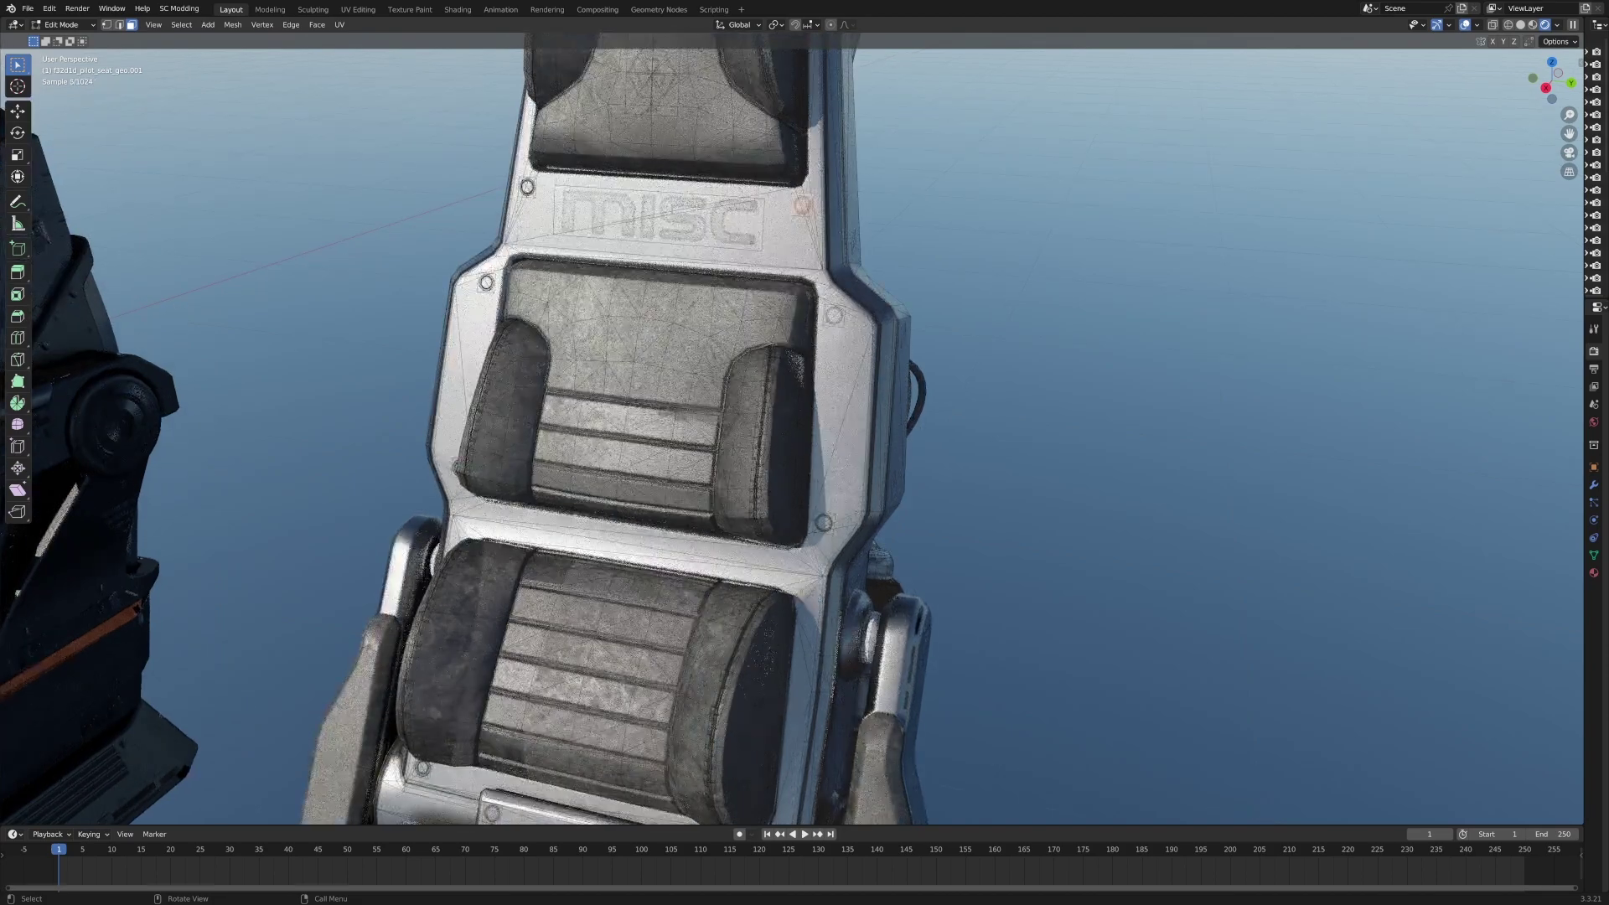
click(646, 207)
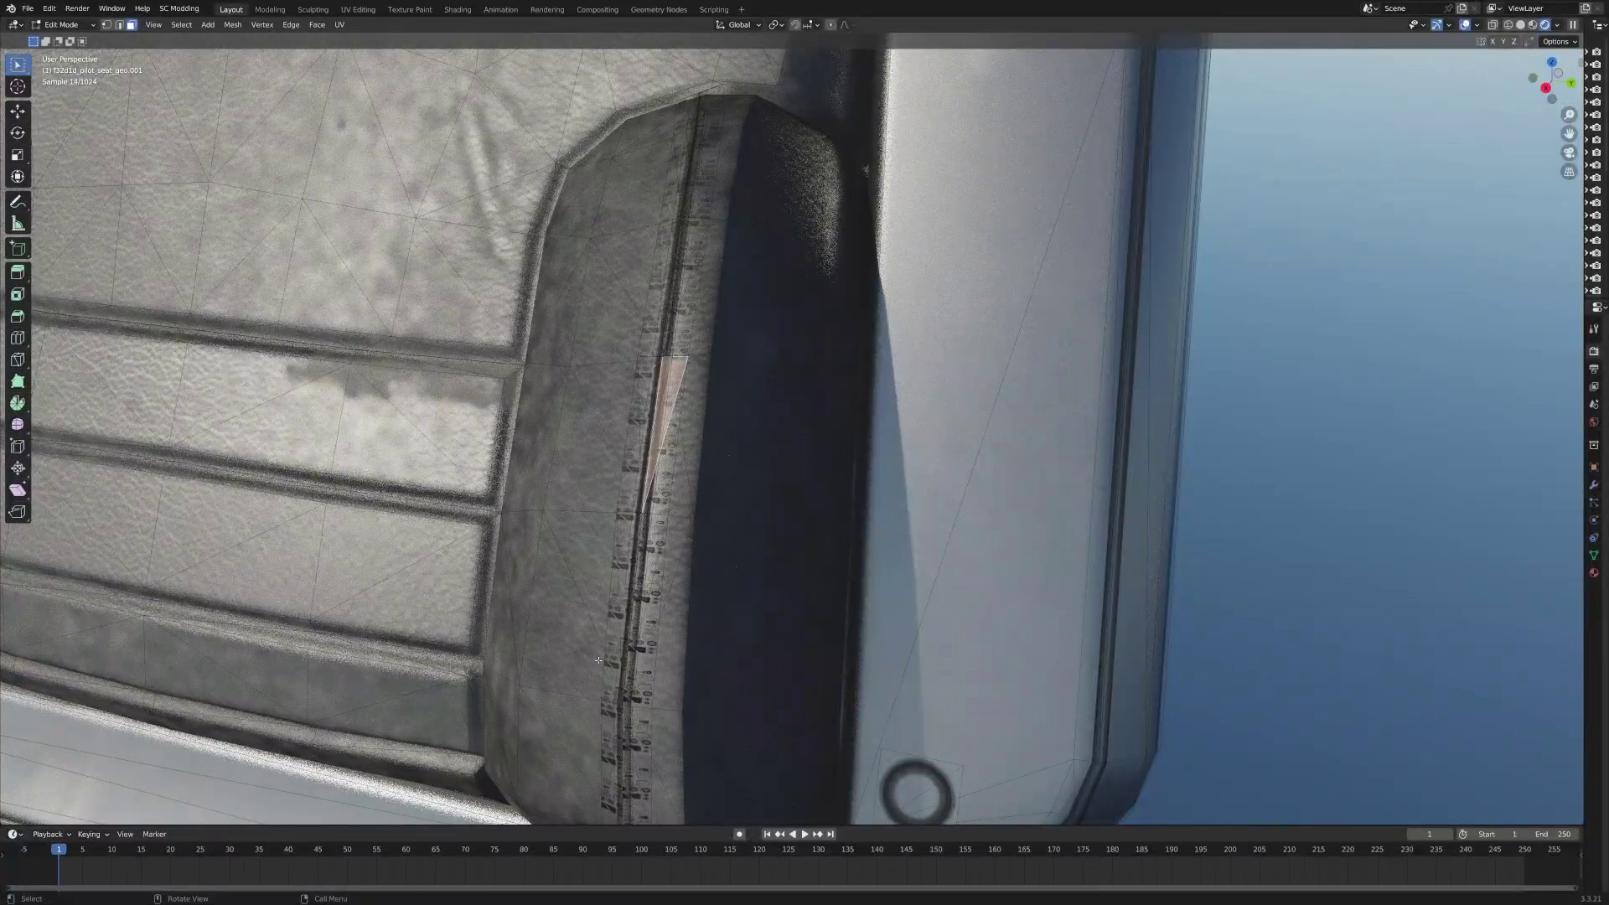
In the Shading workspace, shrink the cushion seam strip's UV island and move it over the rivet column of the decal texture.
click(1572, 24)
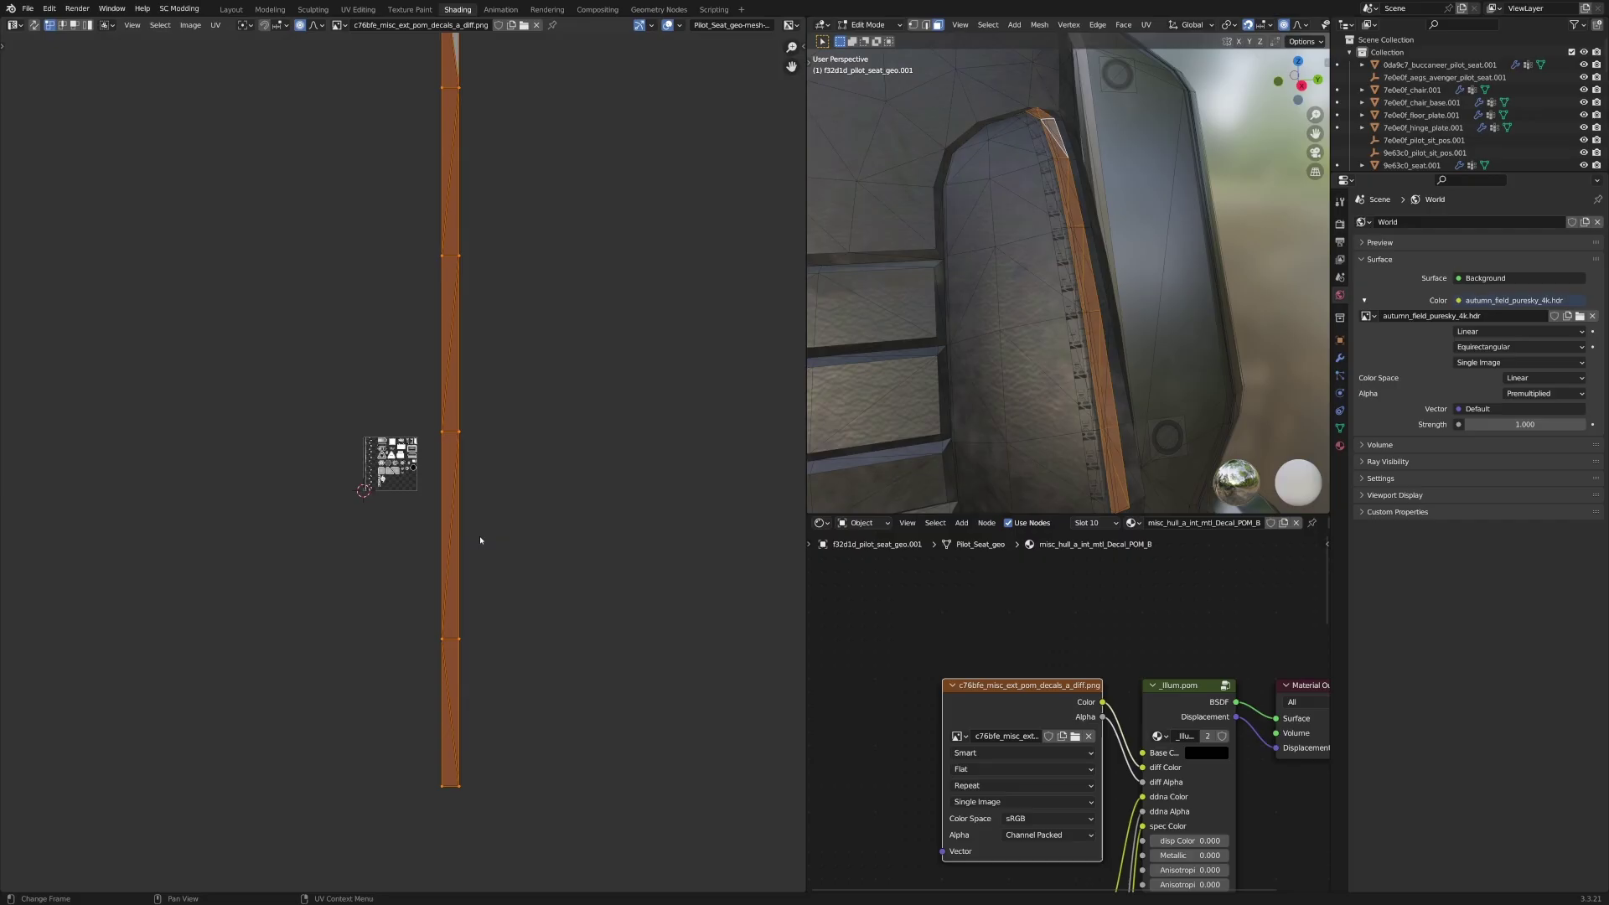
scroll(480, 541, down, 3)
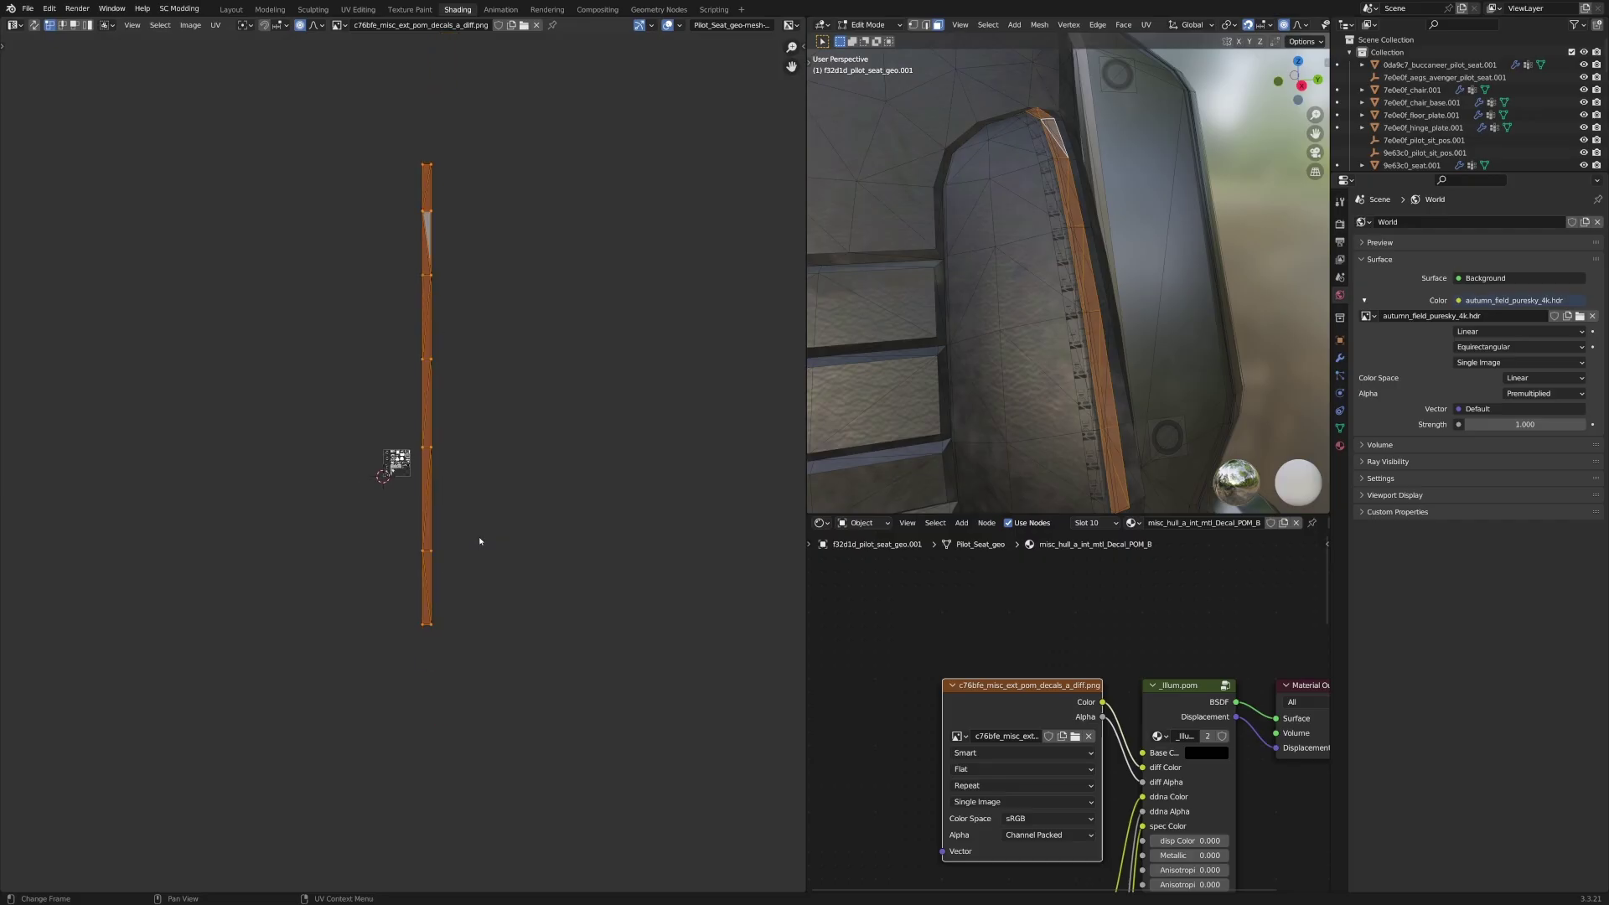
scroll(480, 541, up, 2)
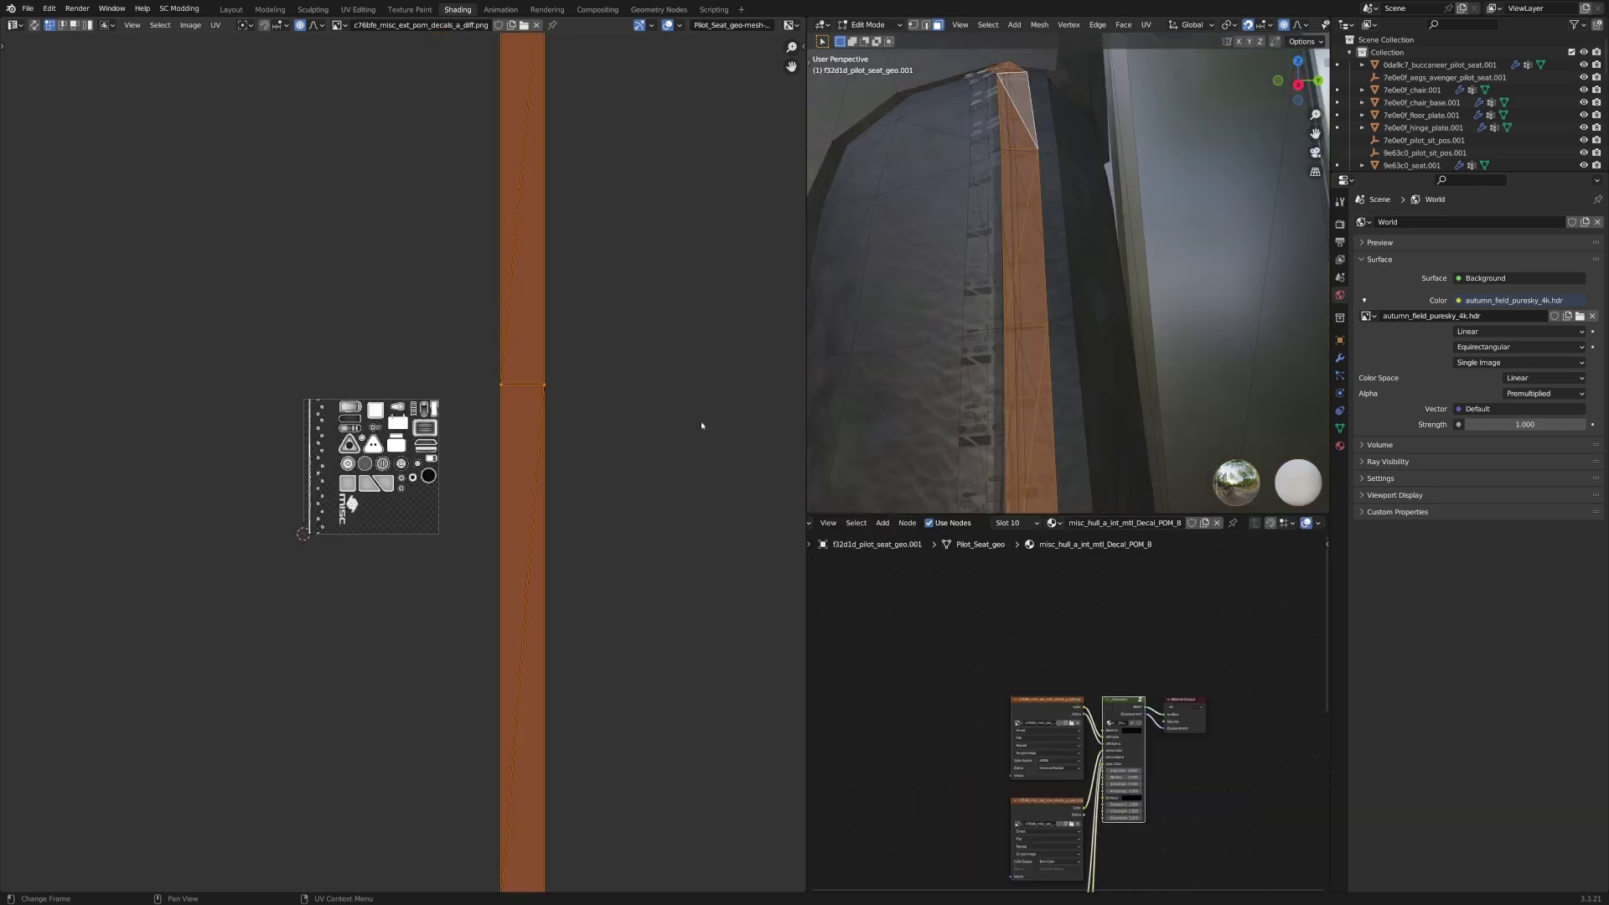
key(s)
click(360, 374)
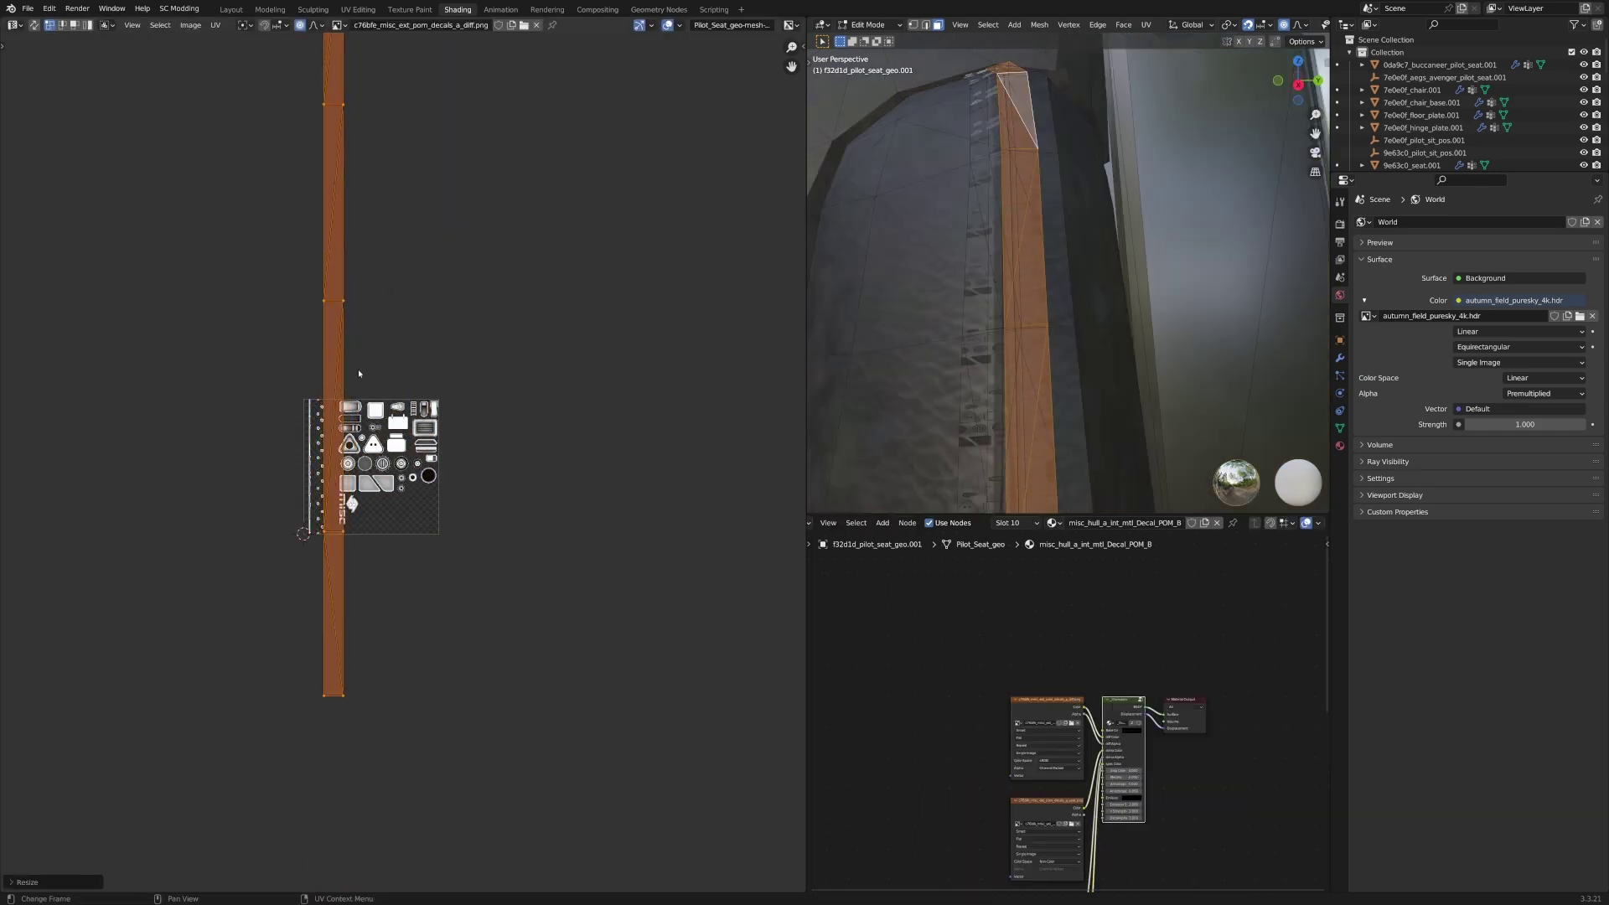
key(g)
click(352, 424)
scroll(404, 462, up, 5)
middle_drag(277, 486, 671, 394)
scroll(670, 394, up, 3)
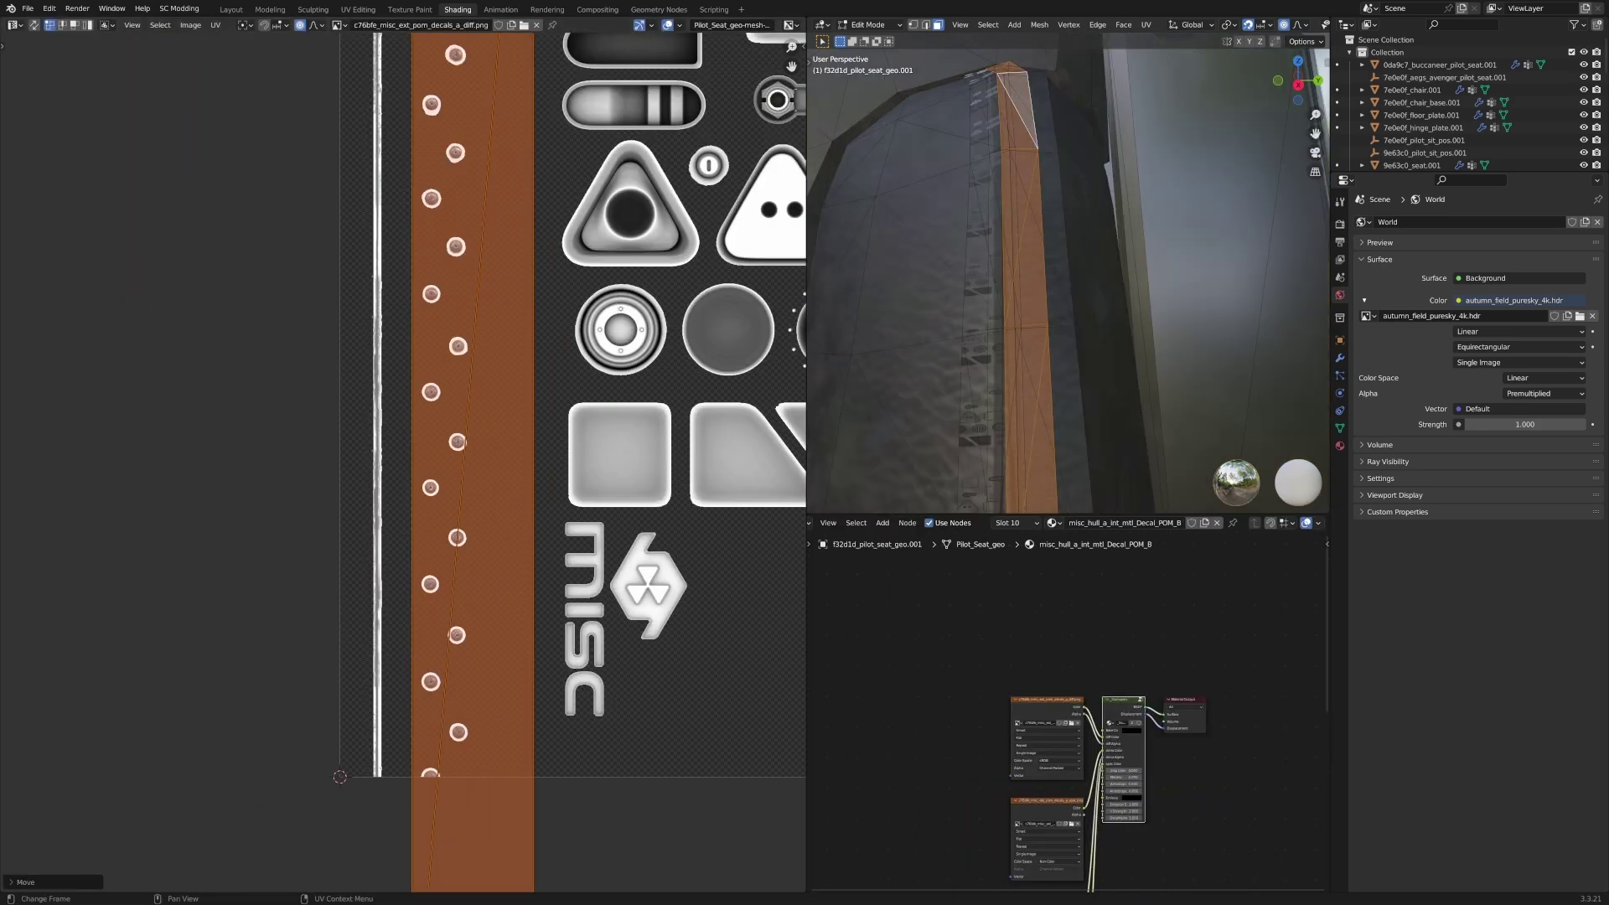
Scale the seam strip's UV island down further over the rivet column and check the decal on the mesh.
key(s)
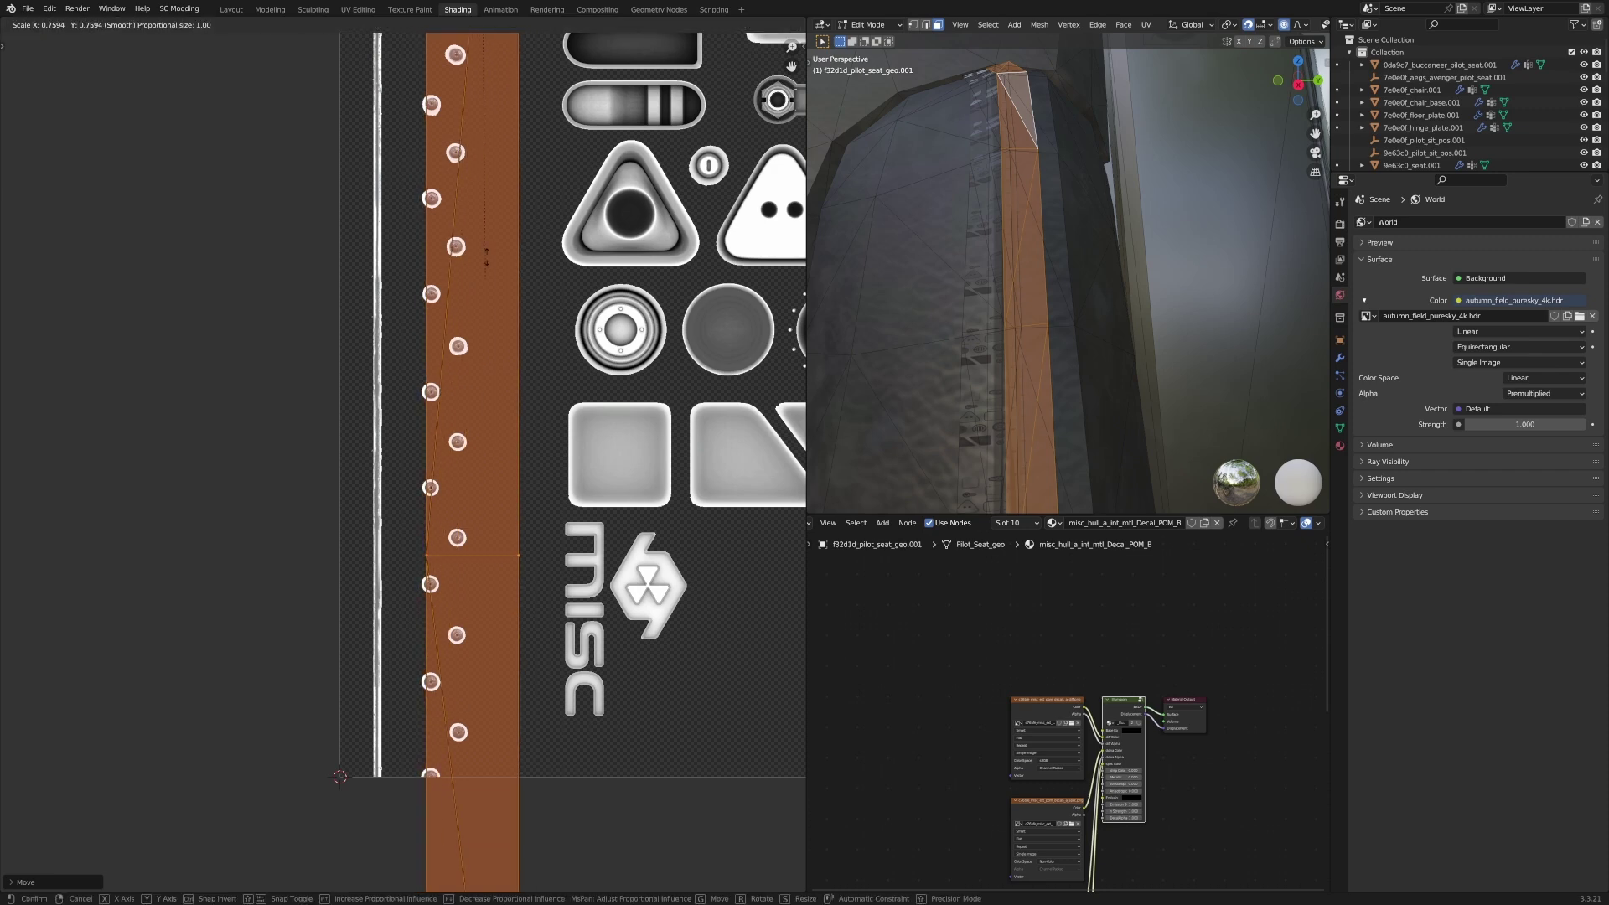
click(480, 217)
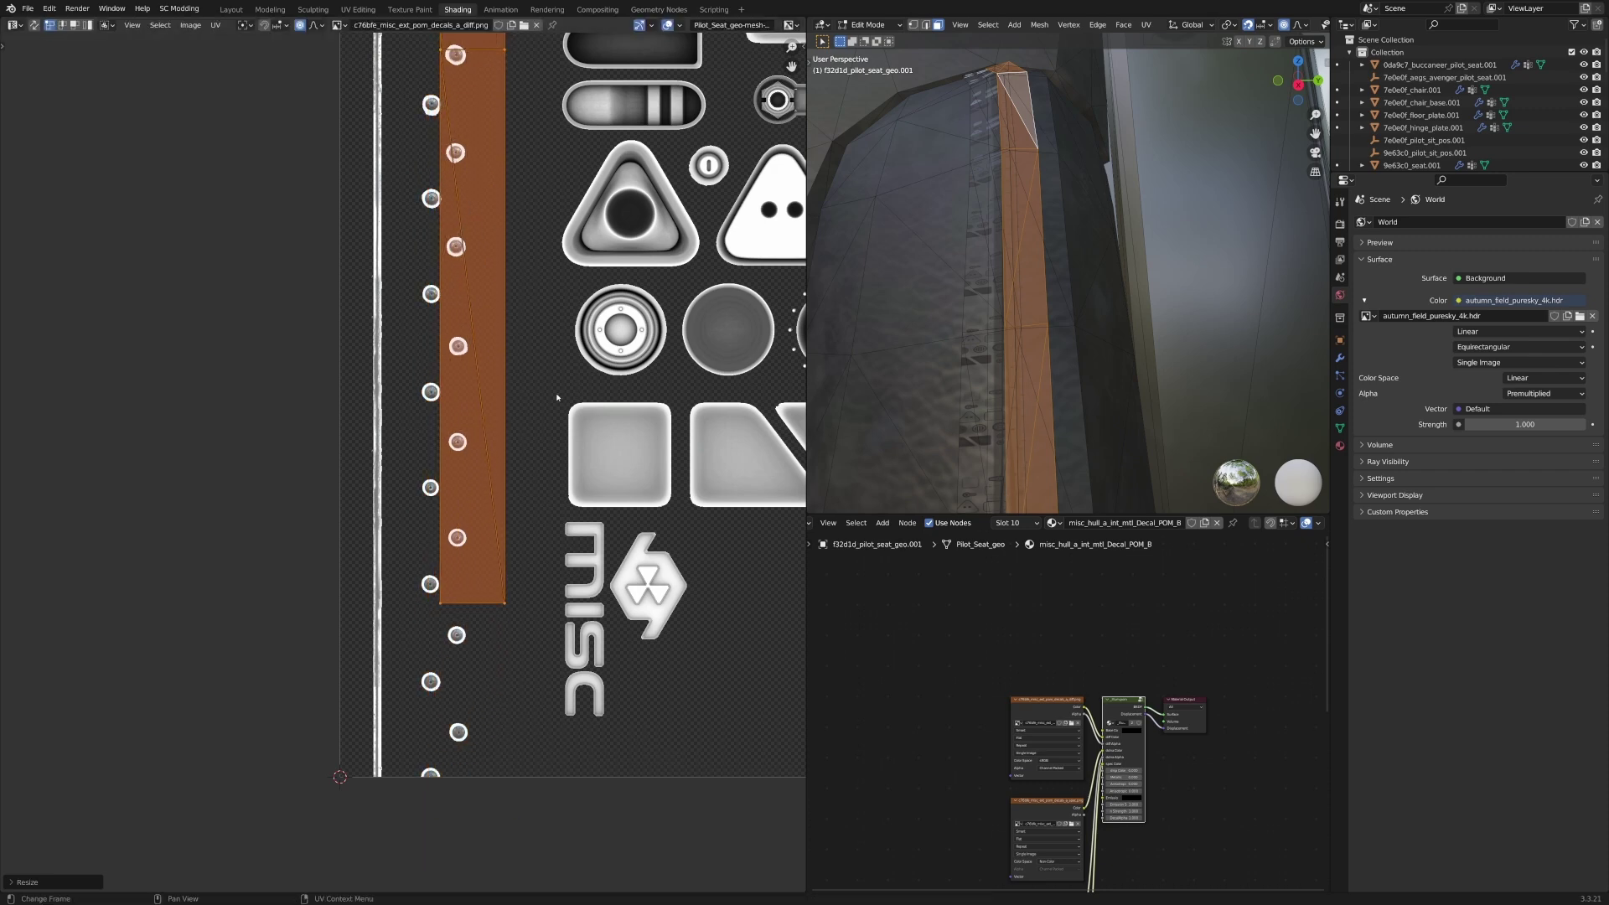
key(Tab)
scroll(556, 610, down, 11)
key(Tab)
scroll(460, 509, up, 10)
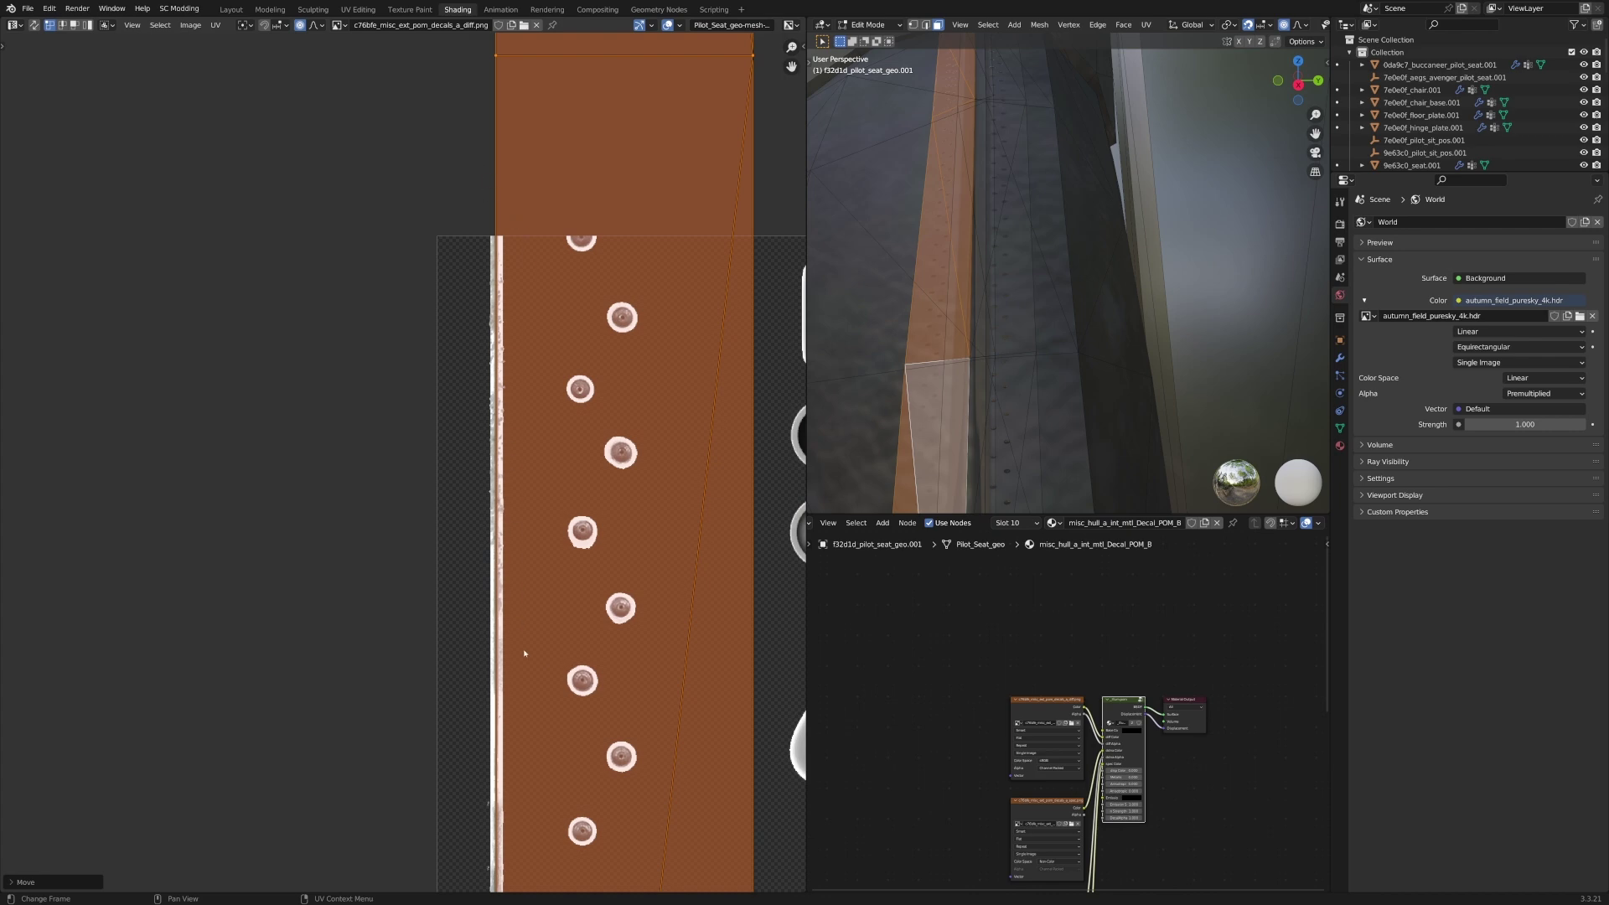
Examine the decals along the side seams of the seat's backrest cushions in Object Mode.
key(Tab)
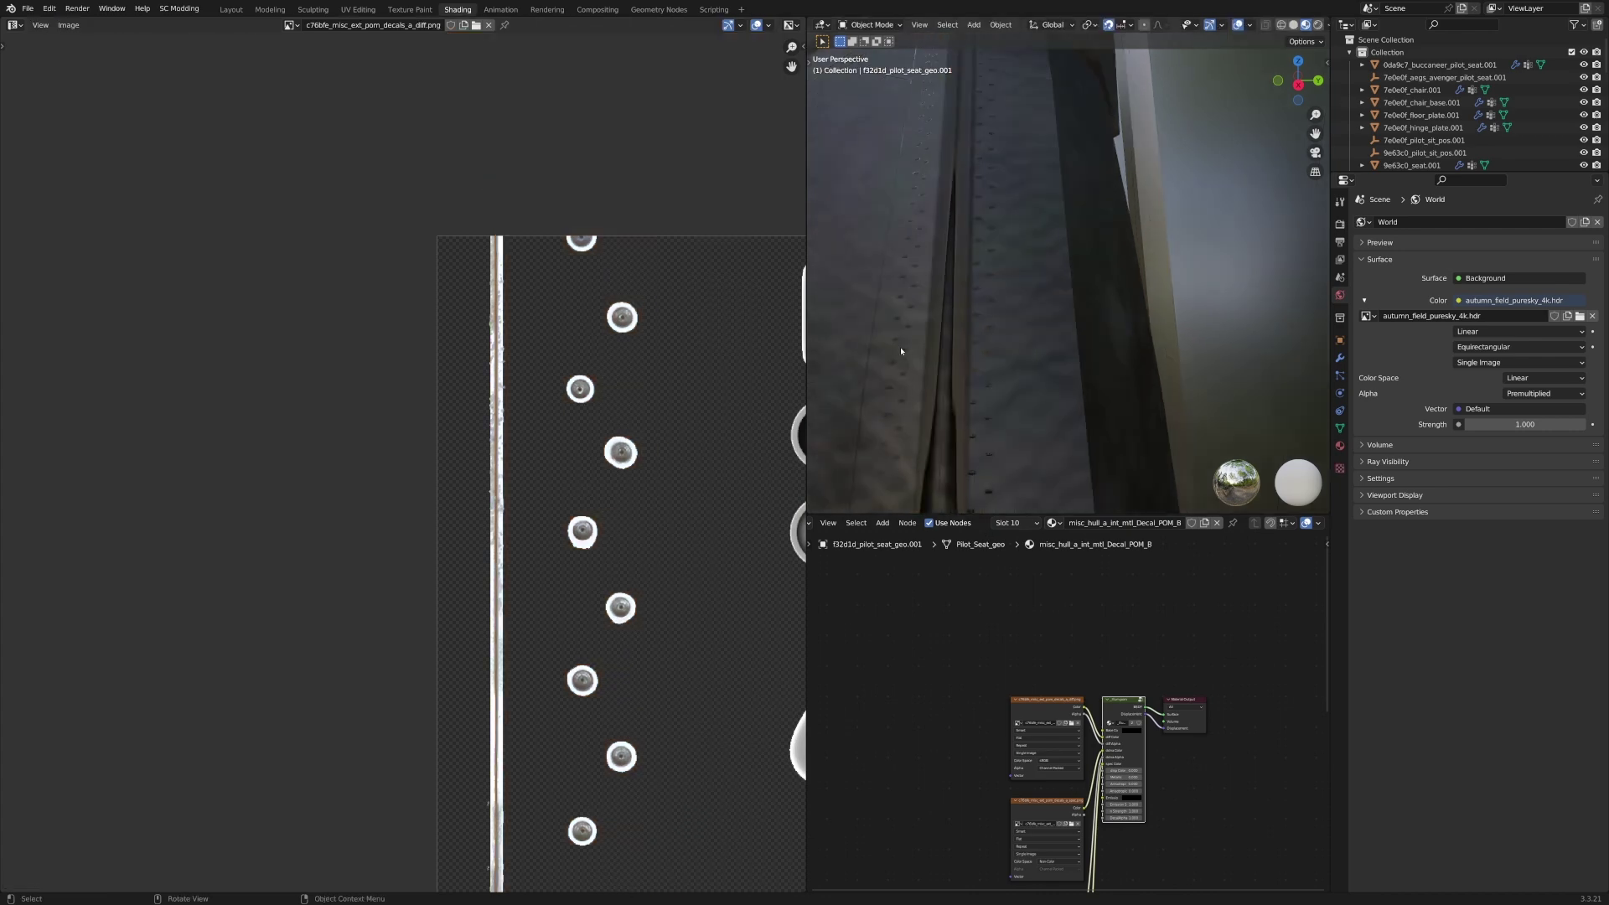
scroll(1059, 375, down, 5)
shift+middle_drag(1048, 363, 1004, 408)
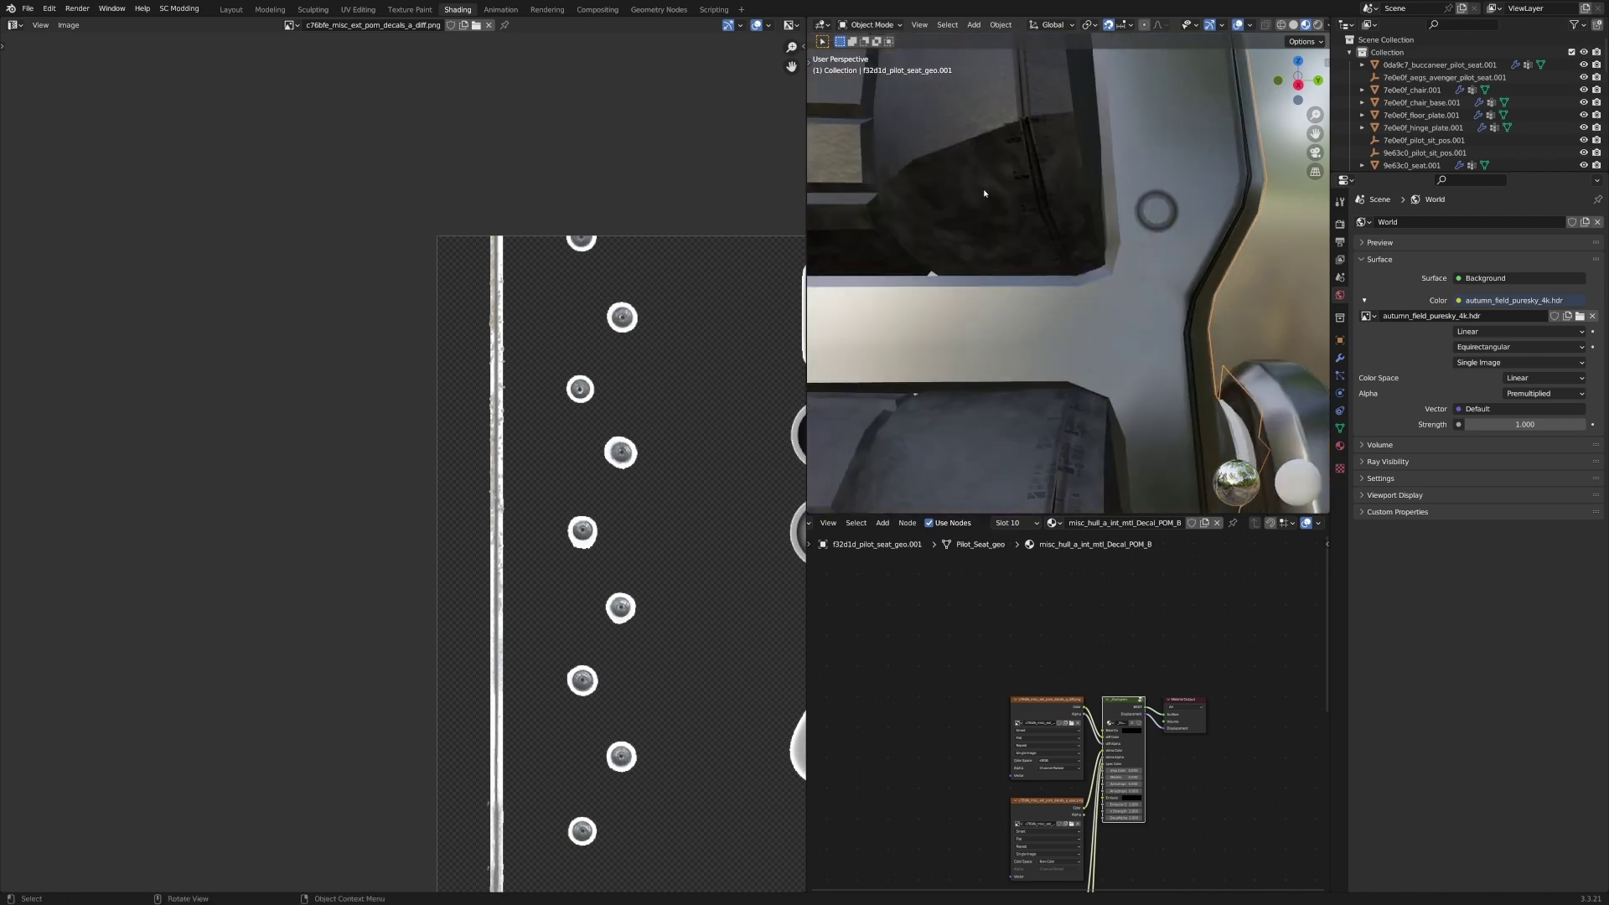
shift+middle_drag(983, 193, 1022, 217)
scroll(1019, 224, down, 3)
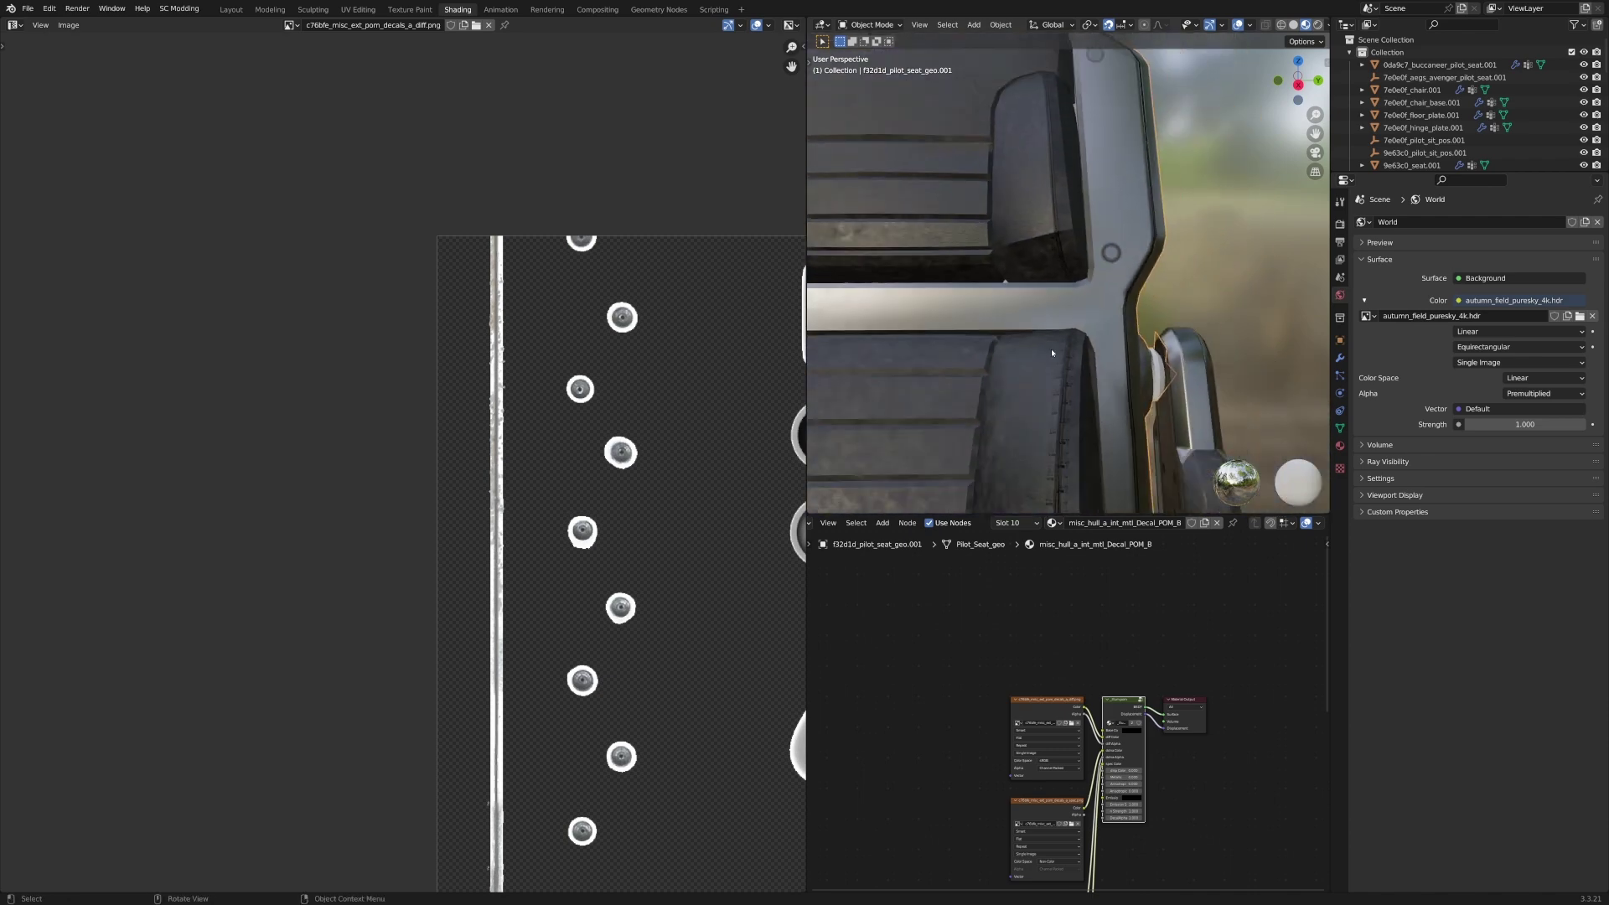
middle_drag(1052, 351, 1040, 87)
scroll(1057, 373, up, 3)
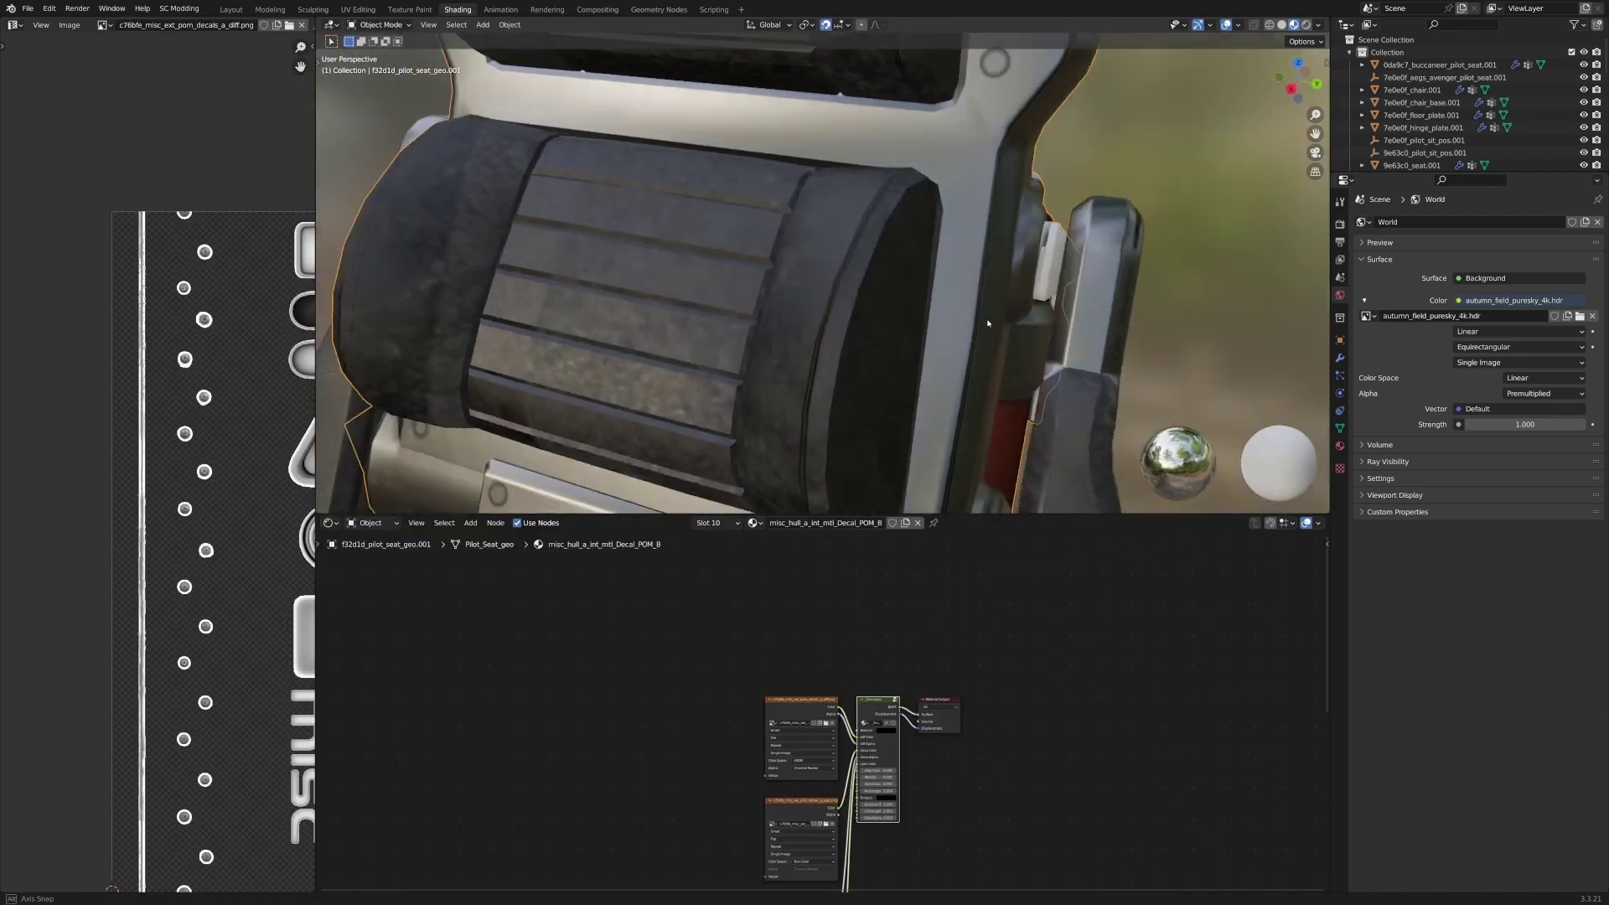
middle_drag(987, 318, 739, 405)
scroll(852, 391, up, 4)
shift+middle_drag(851, 393, 853, 494)
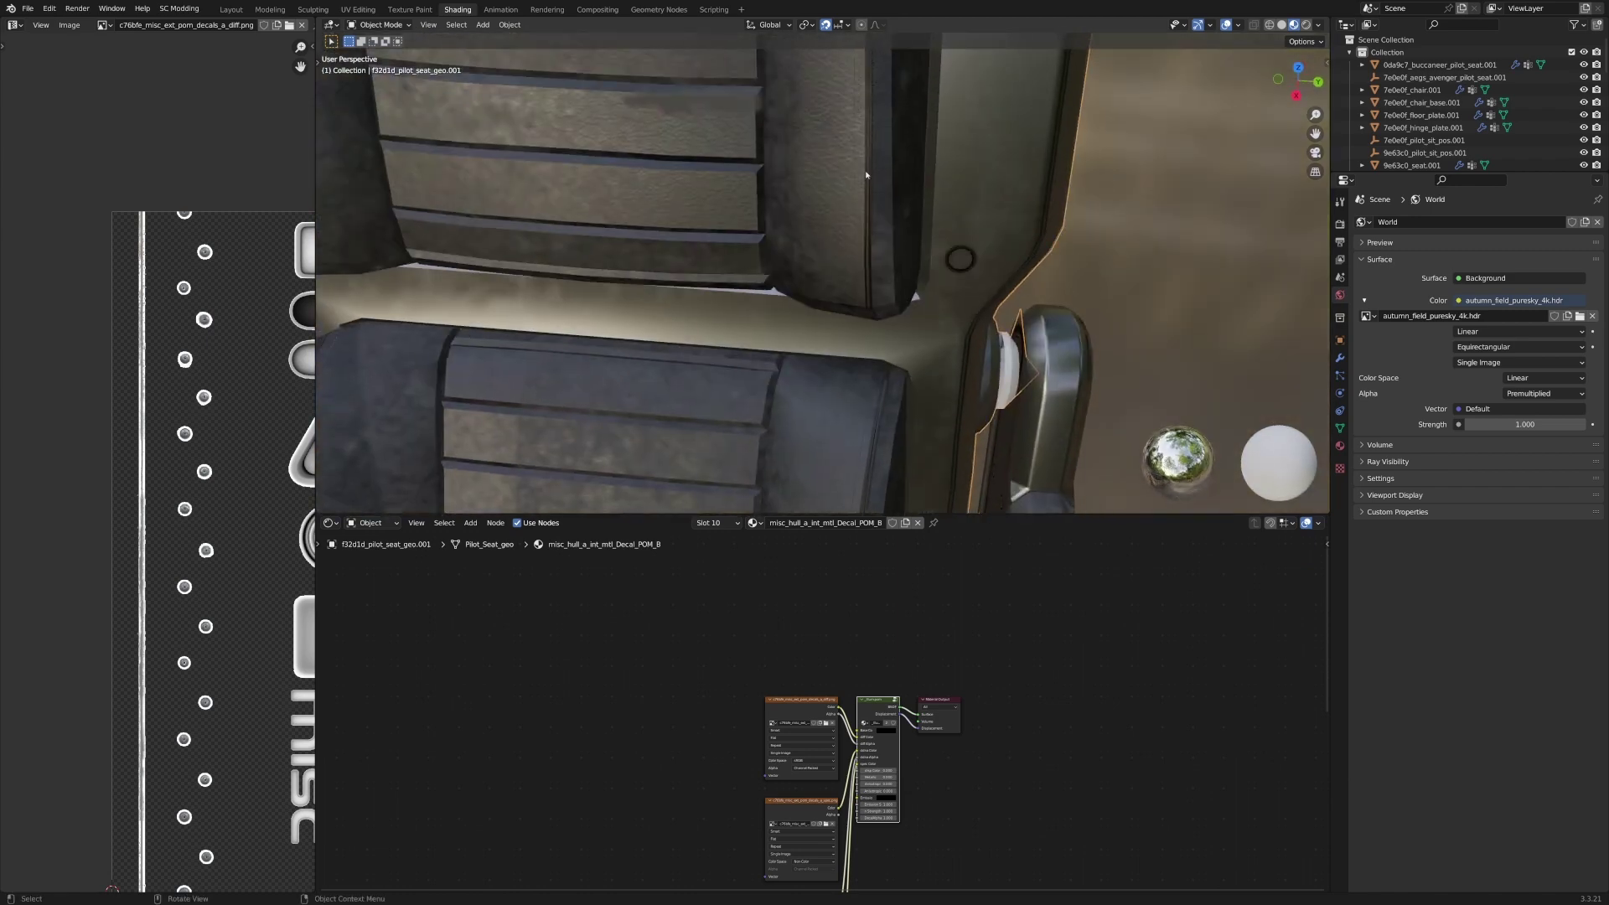
shift+middle_drag(865, 172, 909, 424)
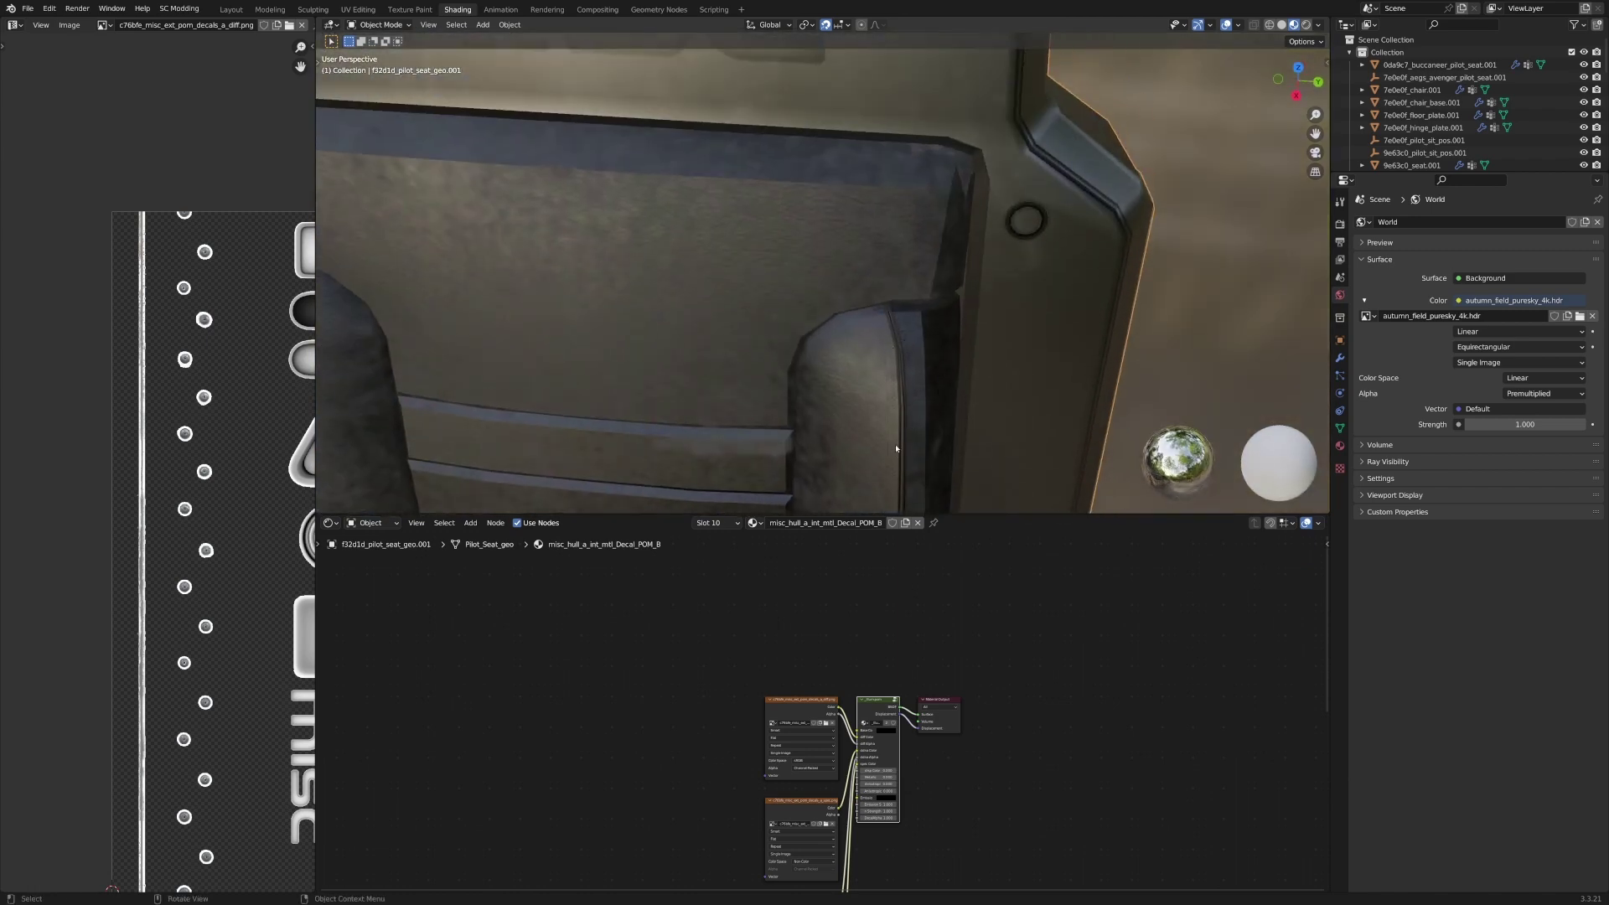
middle_drag(1081, 323, 861, 240)
Select the whole linked decal strip along the backrest frame's edge and examine its UVs on the decal texture.
key(Tab)
click(884, 134)
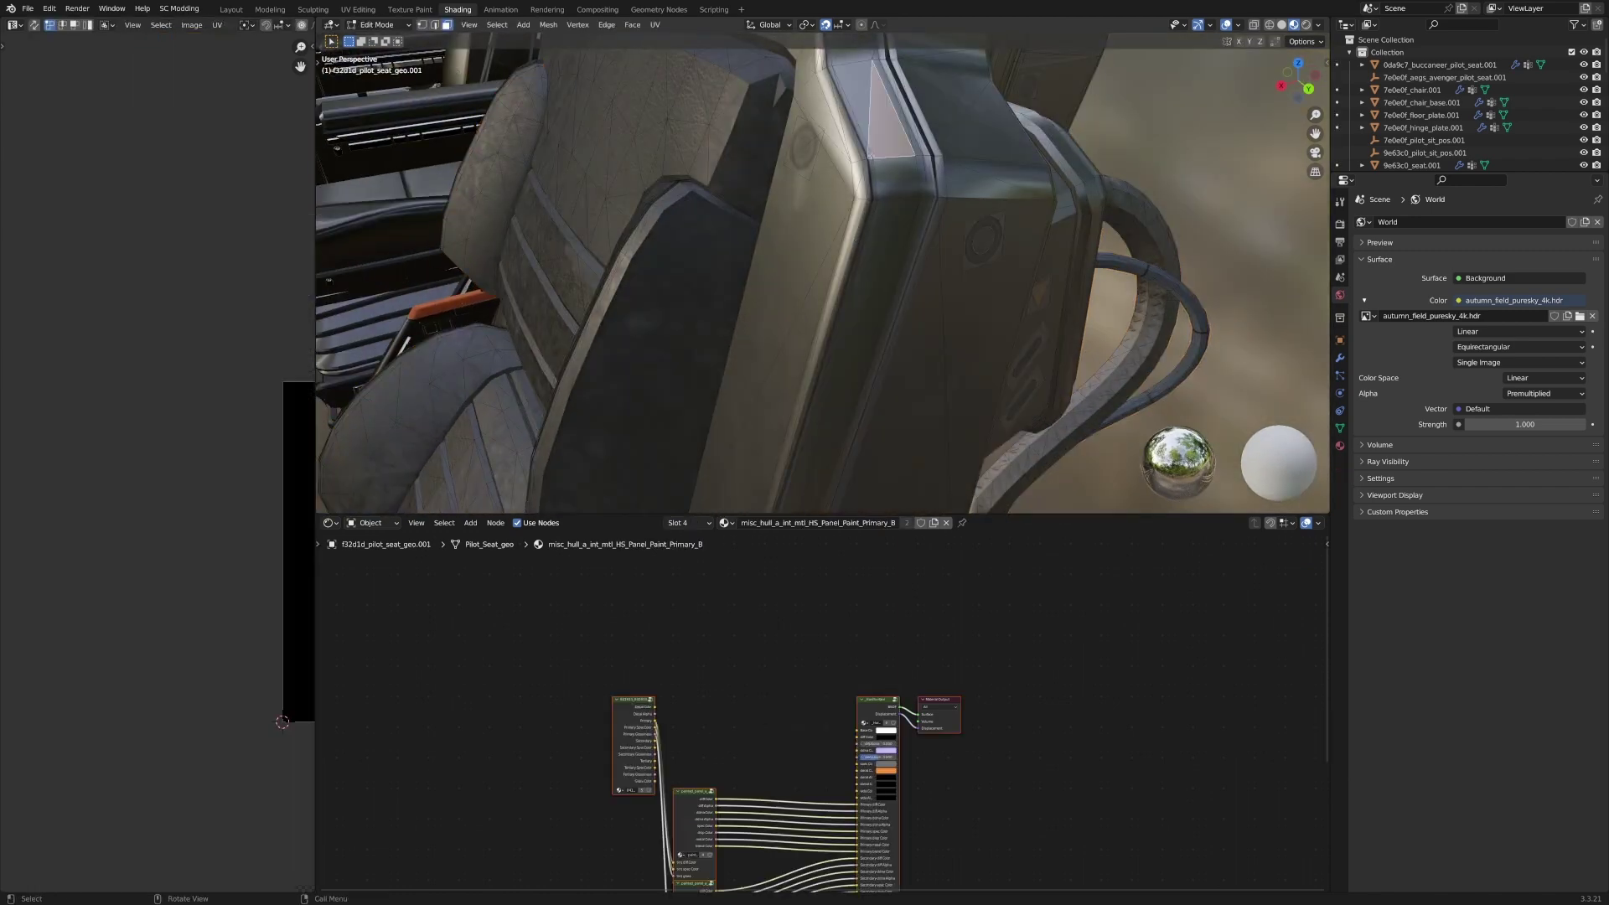
click(874, 175)
key(ctrl+l)
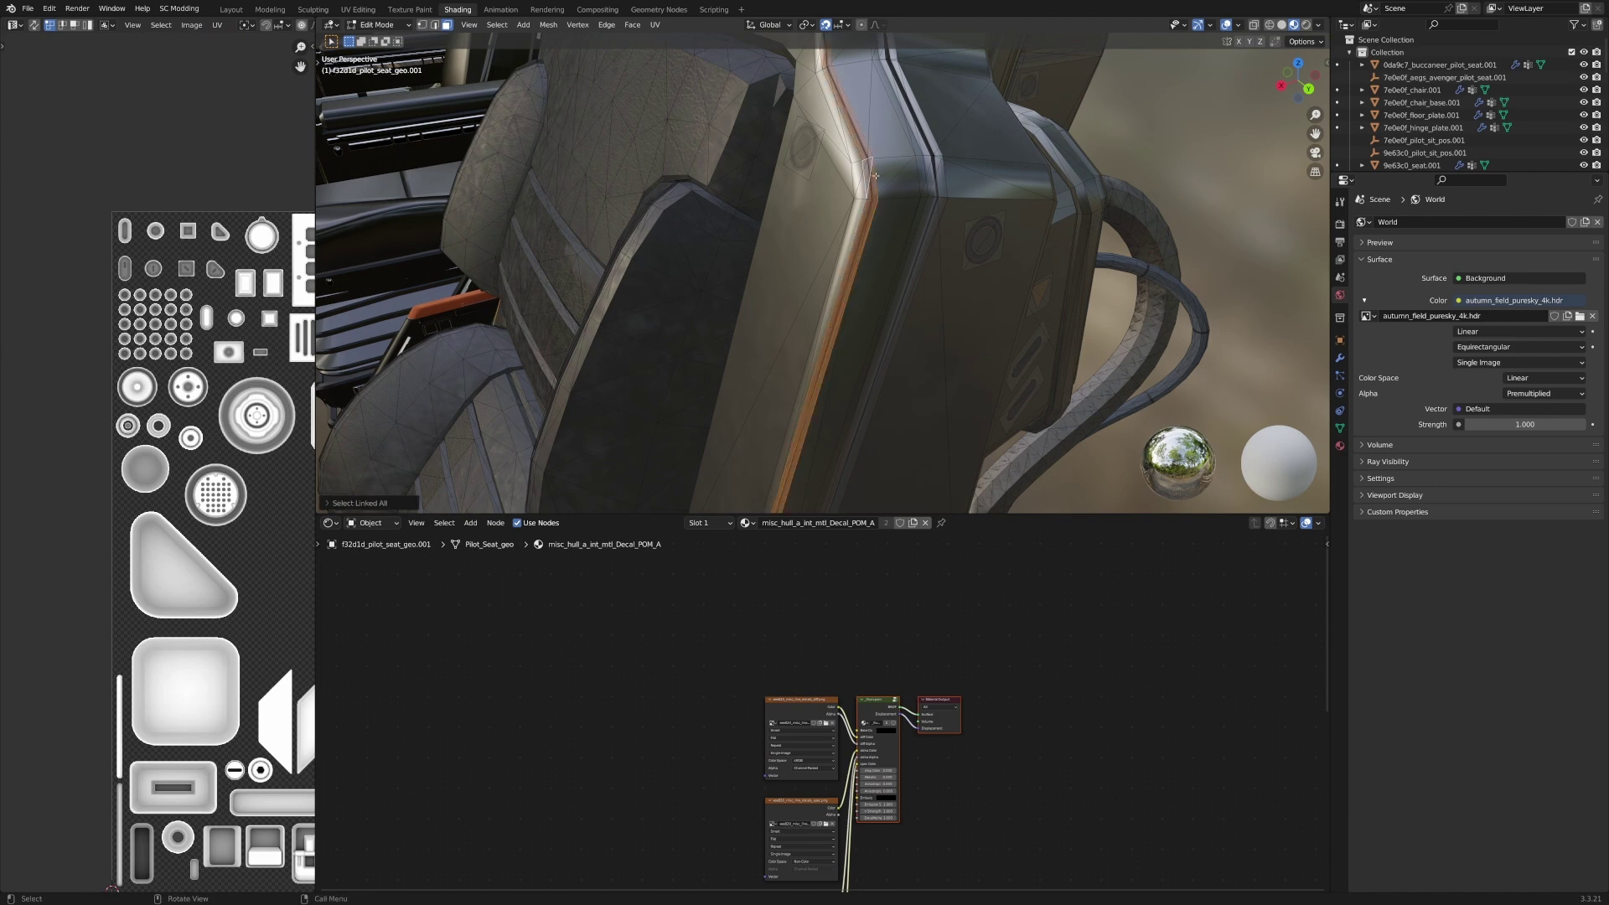
scroll(176, 352, down, 5)
middle_drag(294, 415, 175, 352)
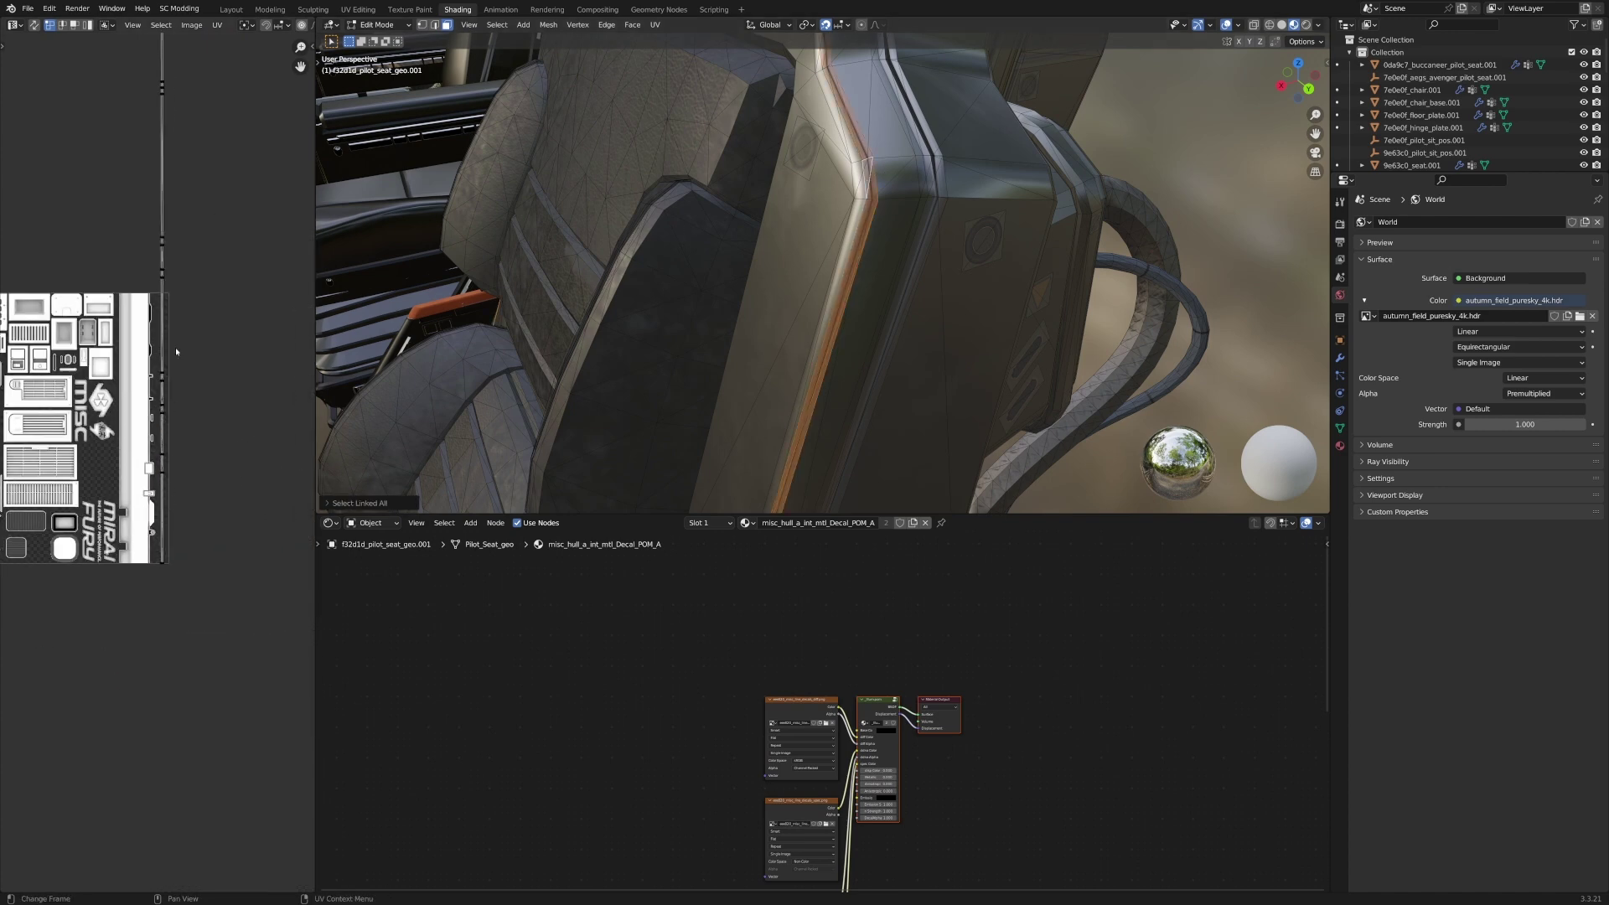
scroll(157, 461, up, 5)
scroll(927, 352, down, 3)
Select the face loop of the decal strip along the backrest frame's outer side and compare its UVs with the line decal texture.
key(Tab)
scroll(927, 352, up, 2)
middle_drag(927, 352, 726, 274)
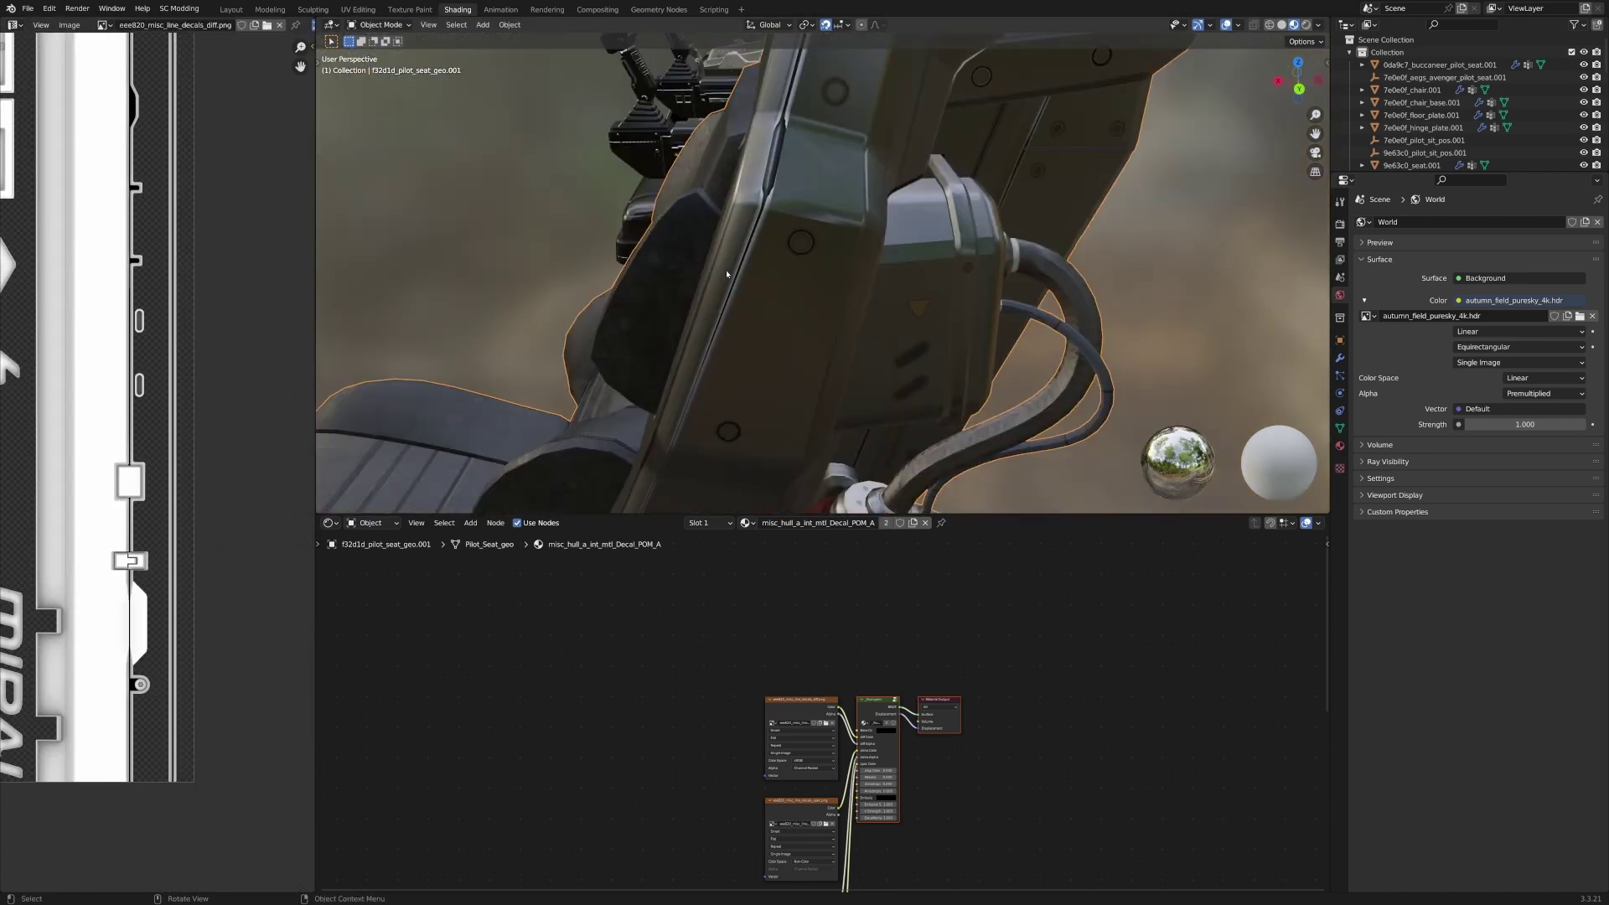
middle_drag(566, 494, 790, 288)
key(Tab)
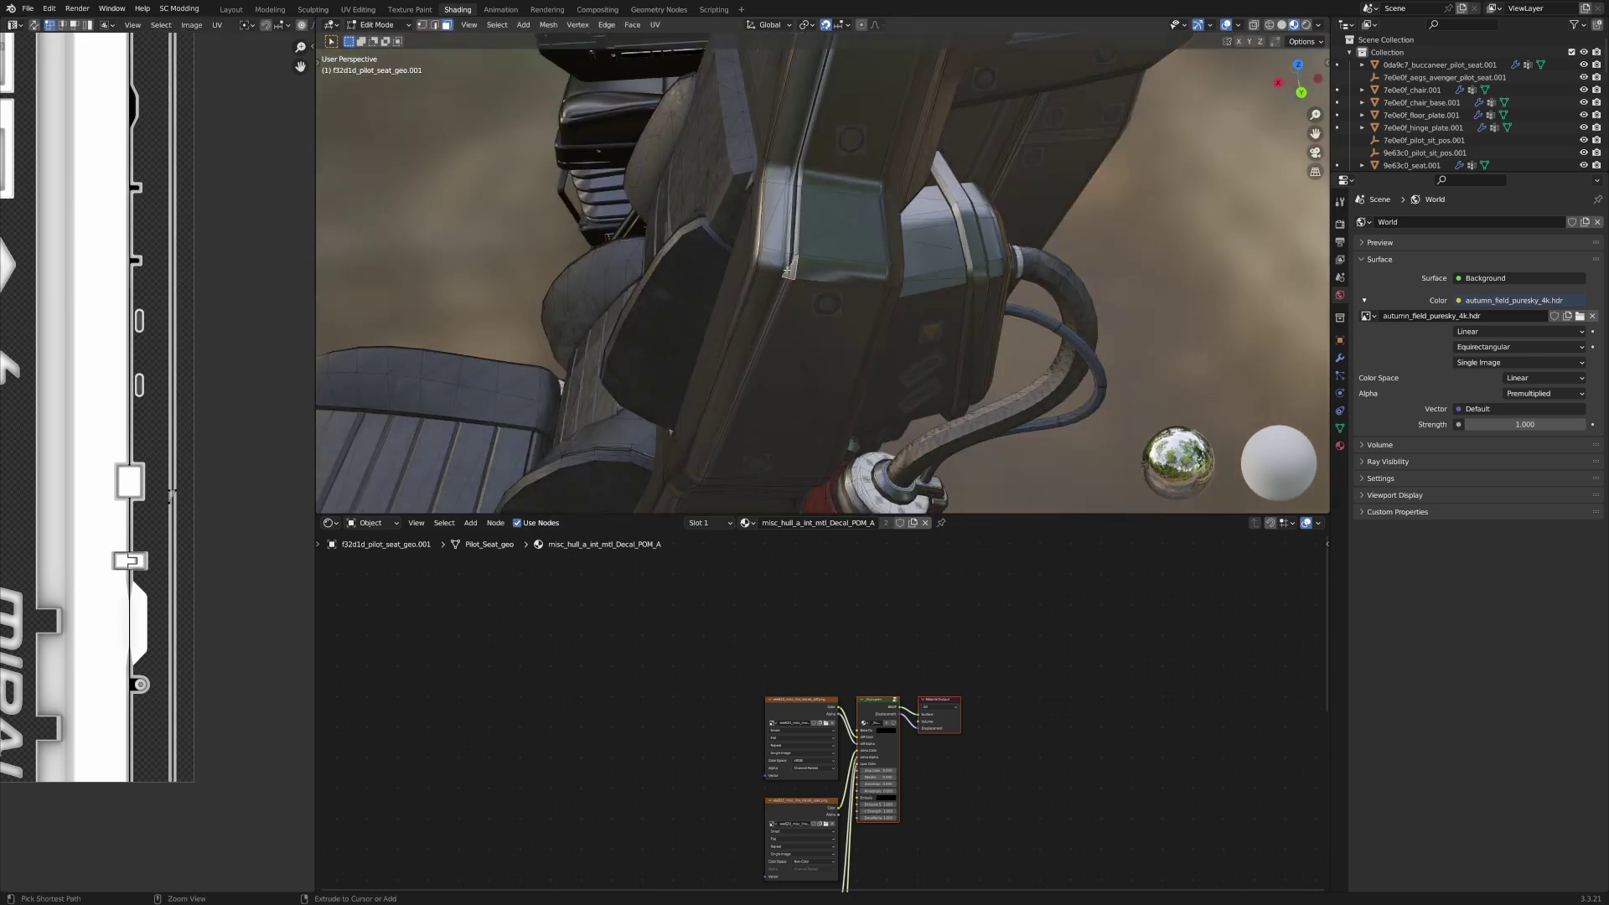
alt+click(788, 269)
scroll(173, 576, up, 2)
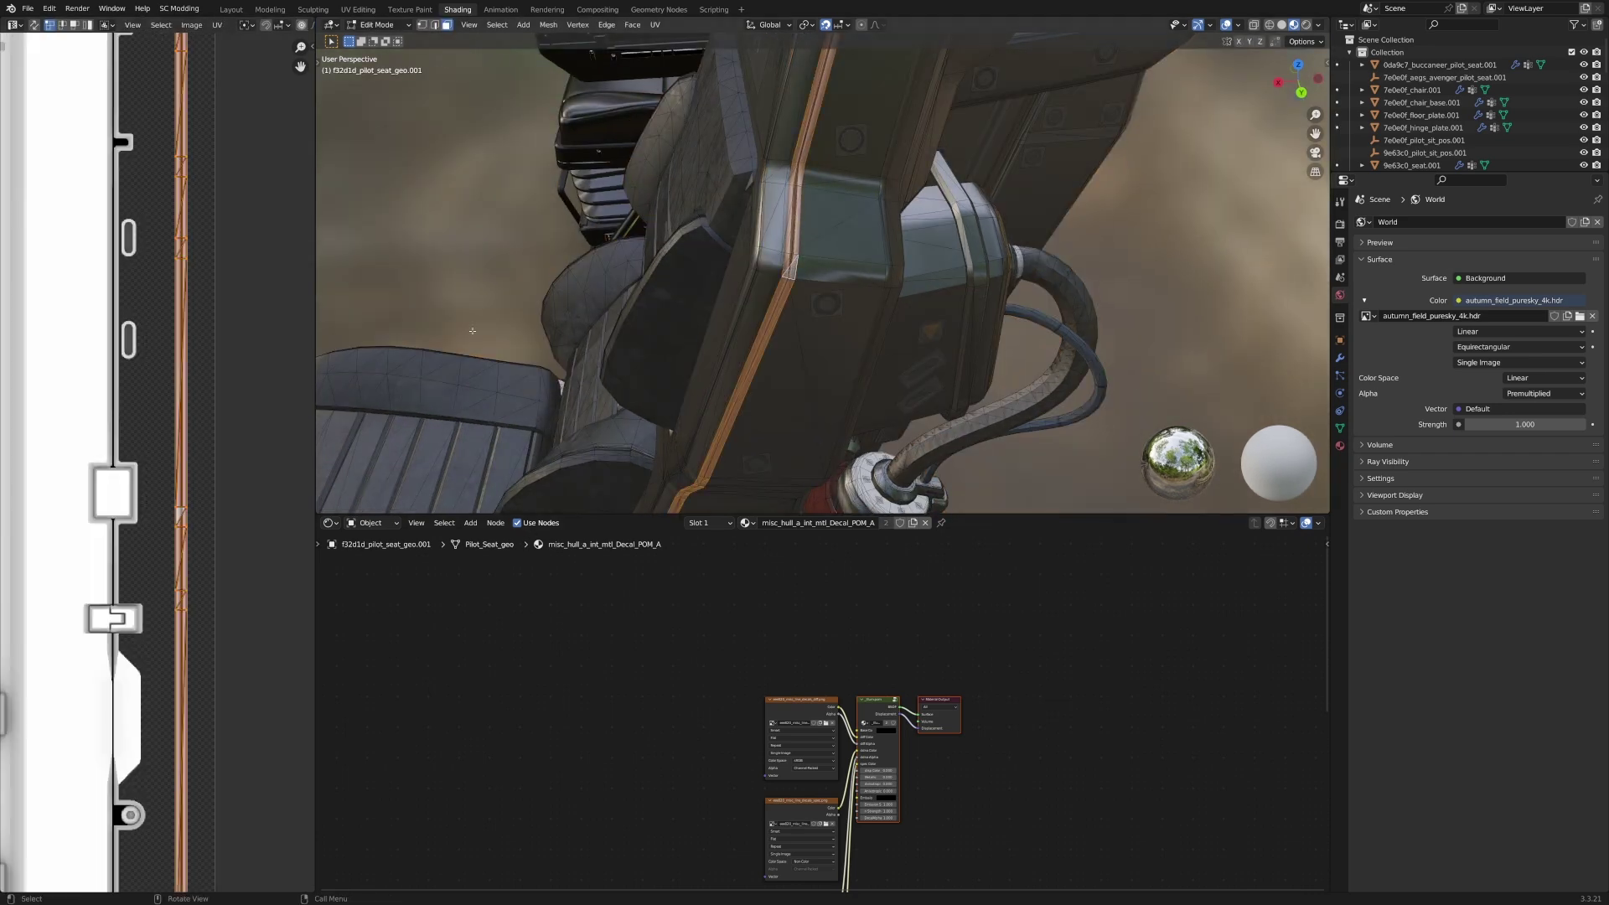
scroll(607, 503, down, 2)
Examine the bolt and hazard-stripe decals around the frame opening on the back of the pilot seat.
key(Tab)
shift+middle_drag(1121, 254, 457, 298)
scroll(838, 292, up, 5)
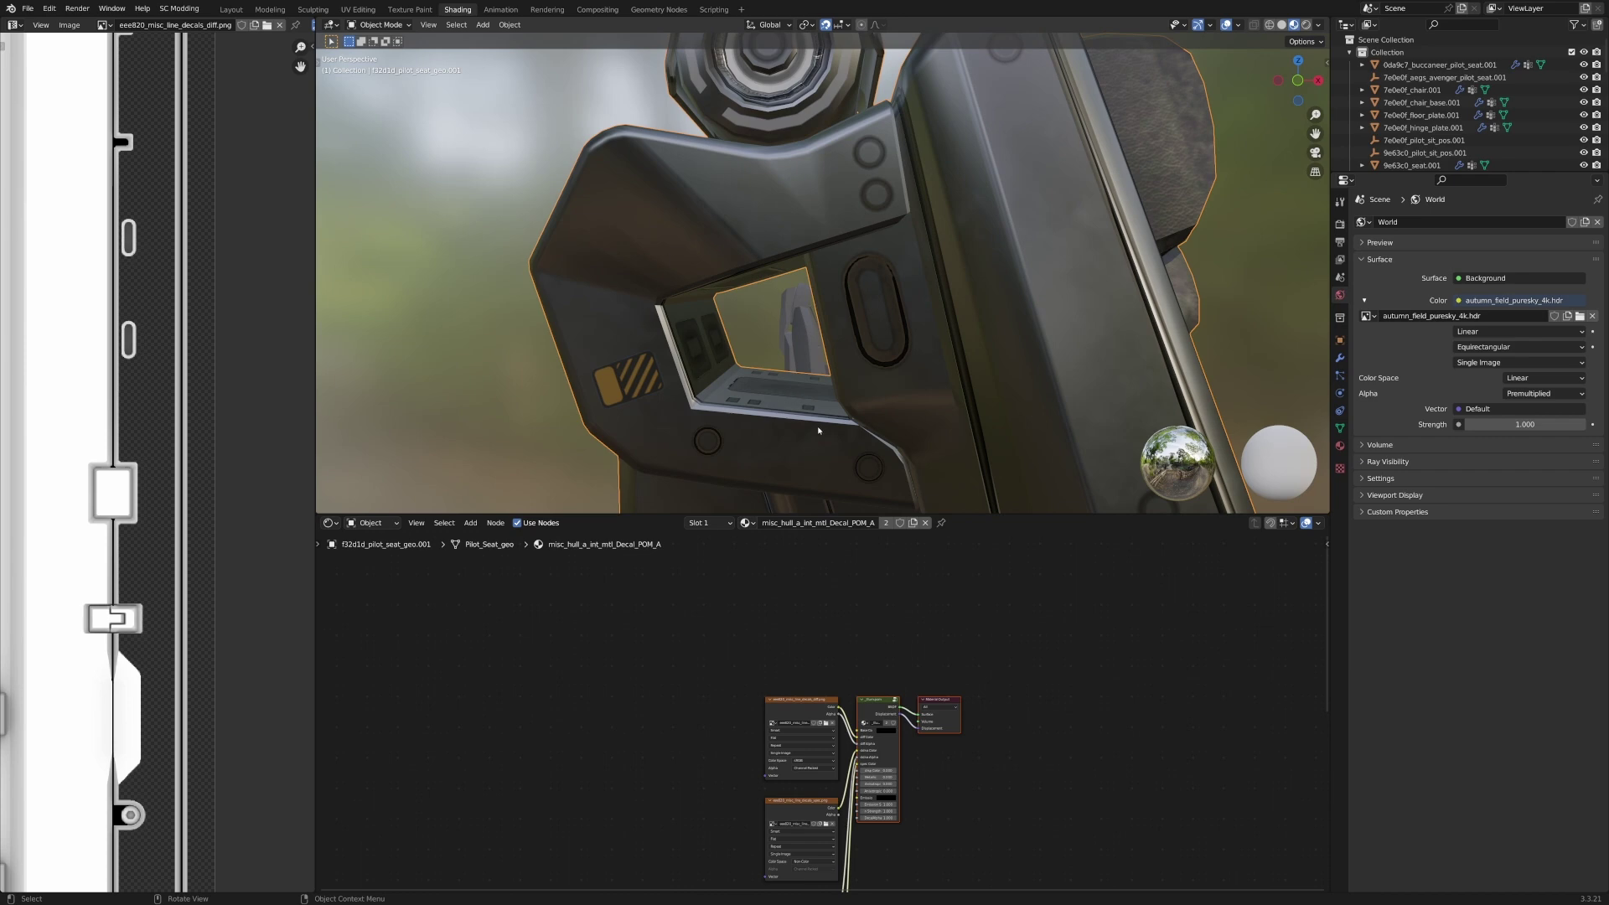
Switch to the Layout workspace and examine the hoses and canisters on the back of the pilot seat.
middle_drag(738, 372, 906, 405)
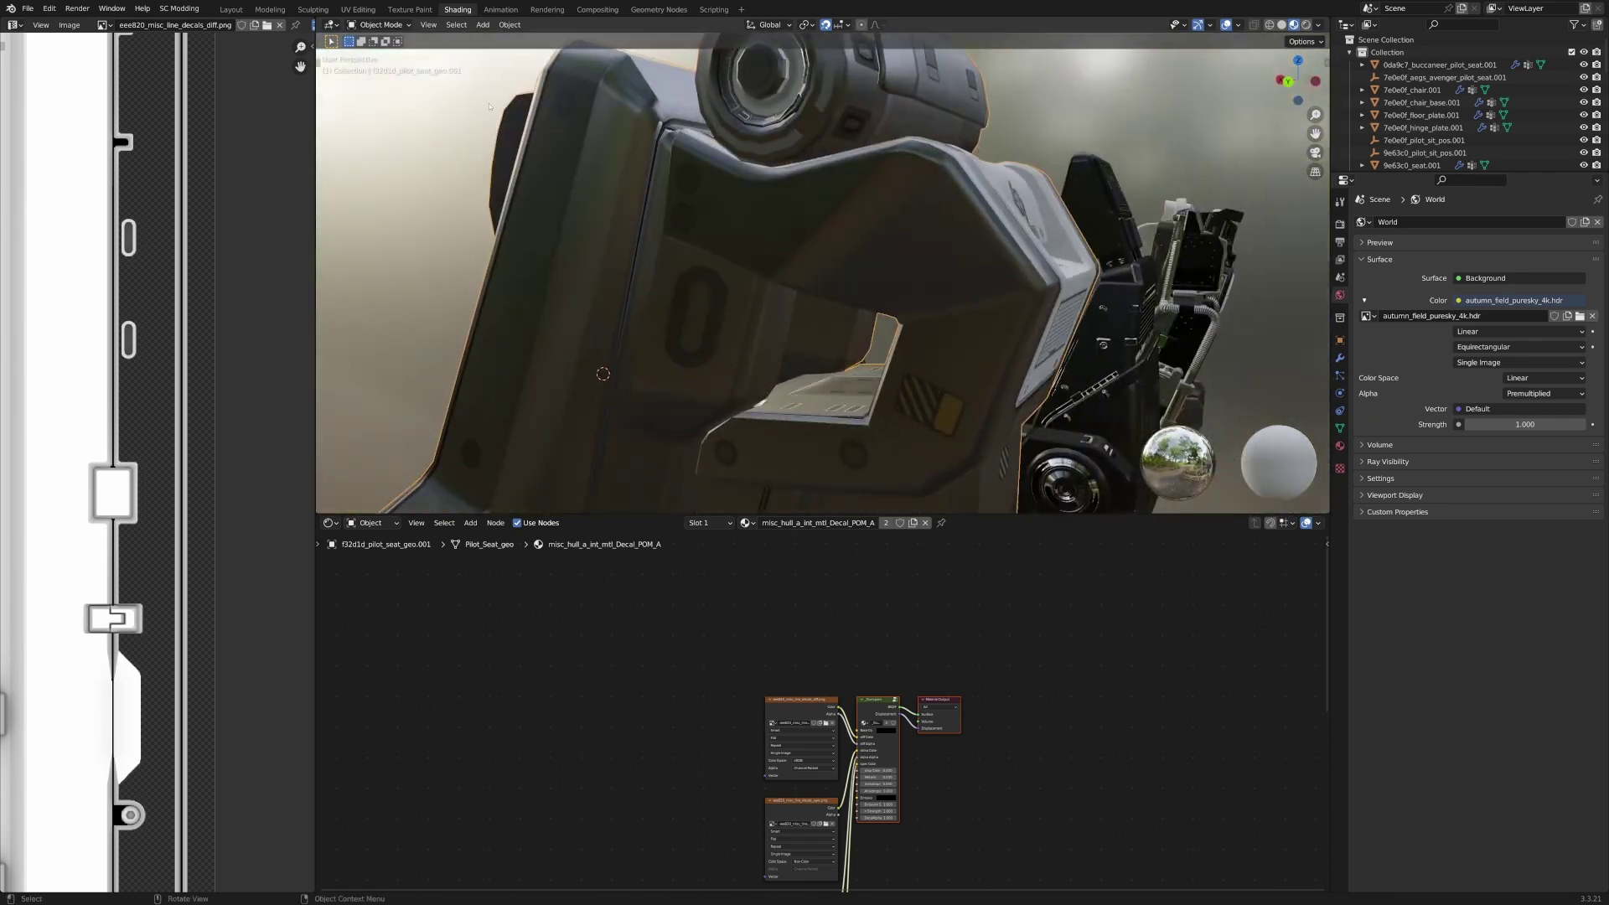
click(231, 9)
scroll(890, 344, down, 6)
mouse_move(1048, 310)
middle_down()
mouse_move(890, 345)
mouse_move(769, 452)
mouse_move(738, 444)
mouse_move(670, 285)
middle_up()
key(Tab)
key(Tab)
scroll(768, 453, down, 2)
scroll(570, 318, up, 3)
middle_drag(570, 297, 486, 308)
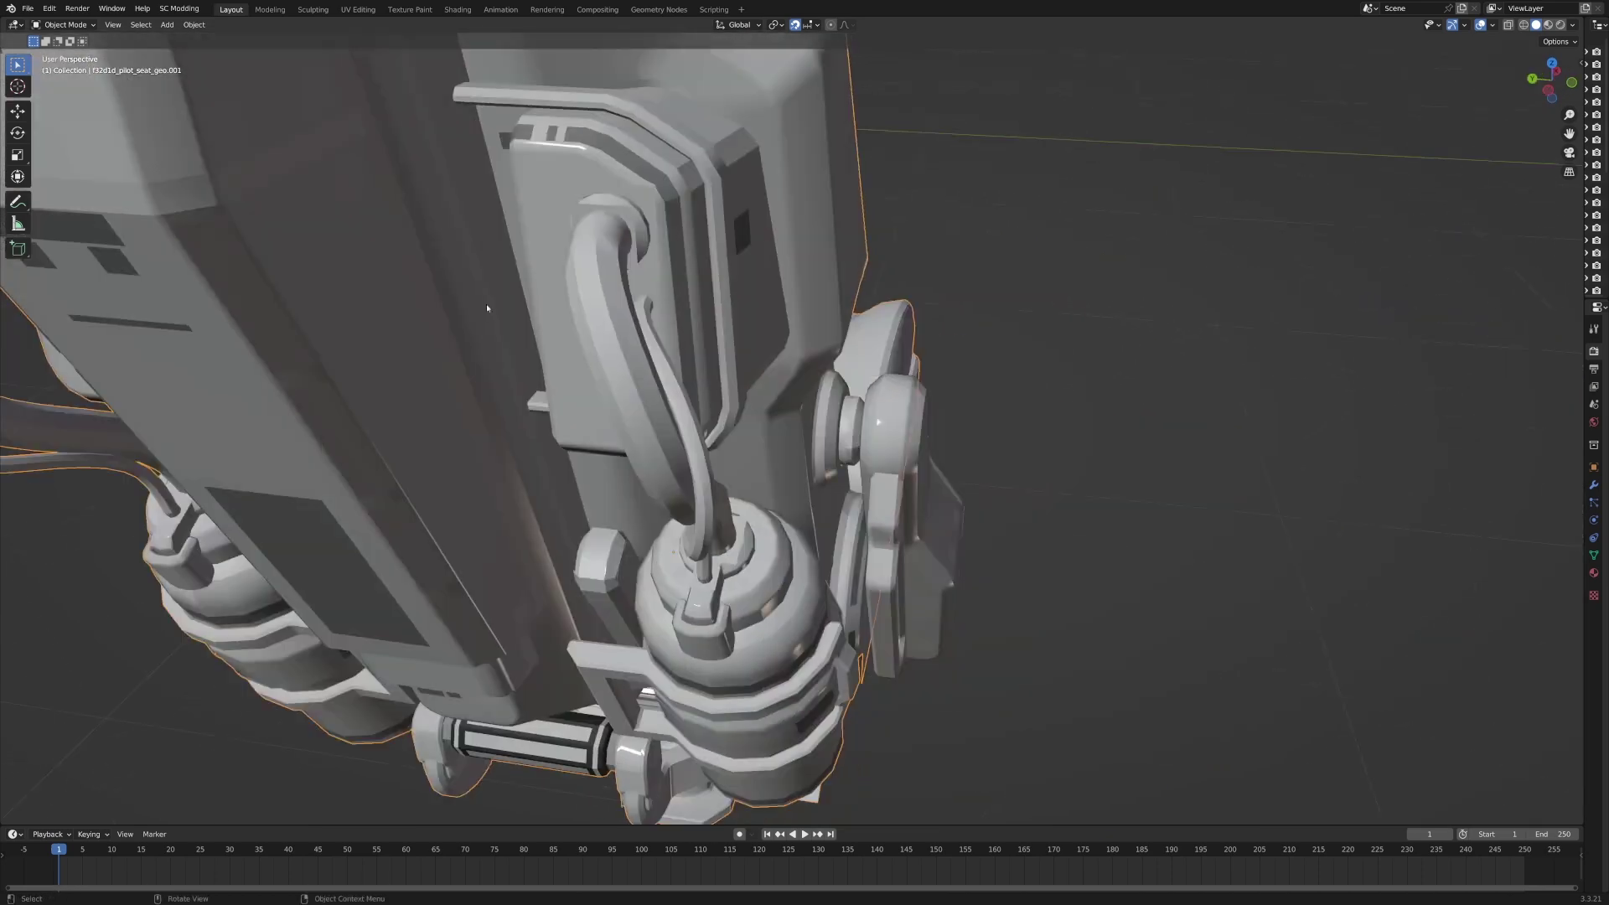
Examine the mesh topology of the curved hoses and the canister in Edit Mode.
key(Tab)
scroll(635, 379, up, 2)
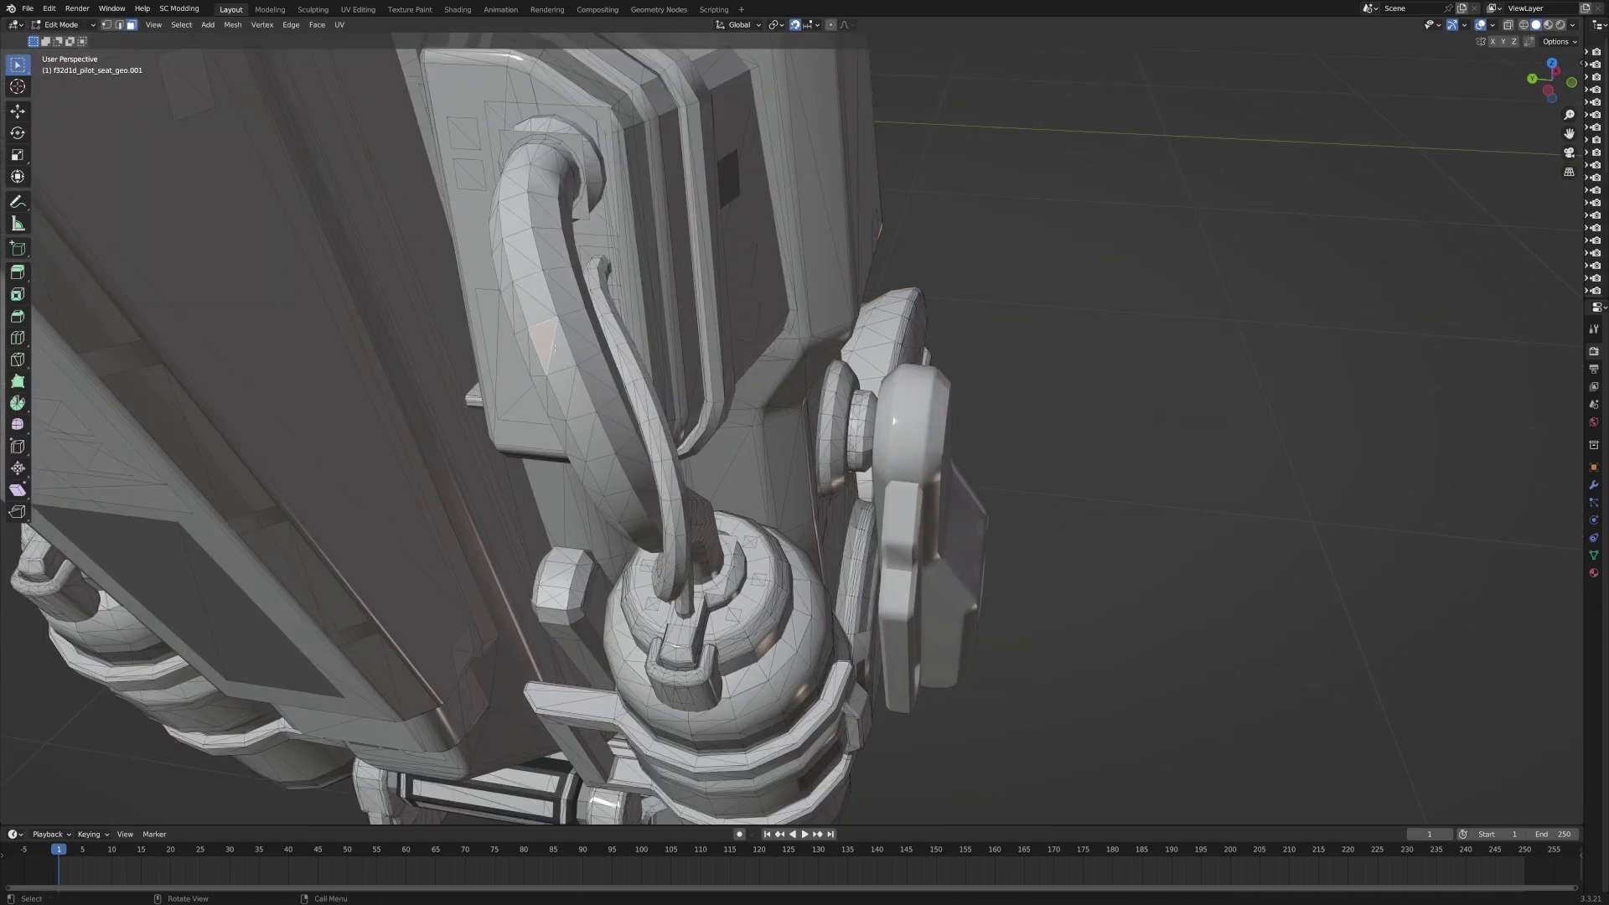
middle_drag(568, 338, 778, 243)
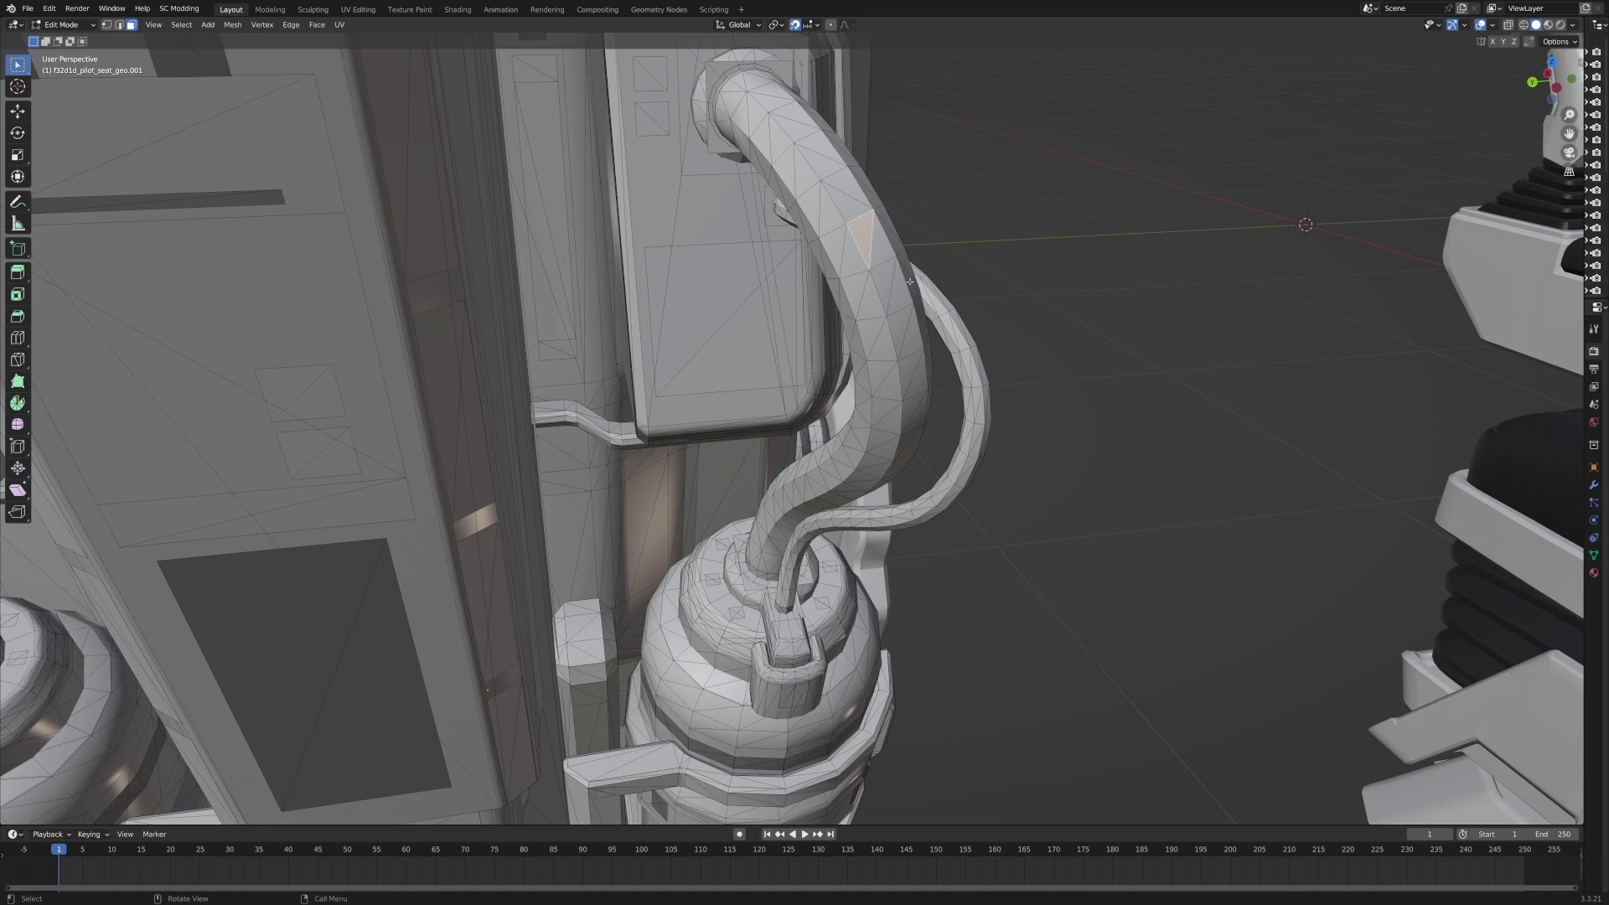
middle_drag(898, 250, 622, 332)
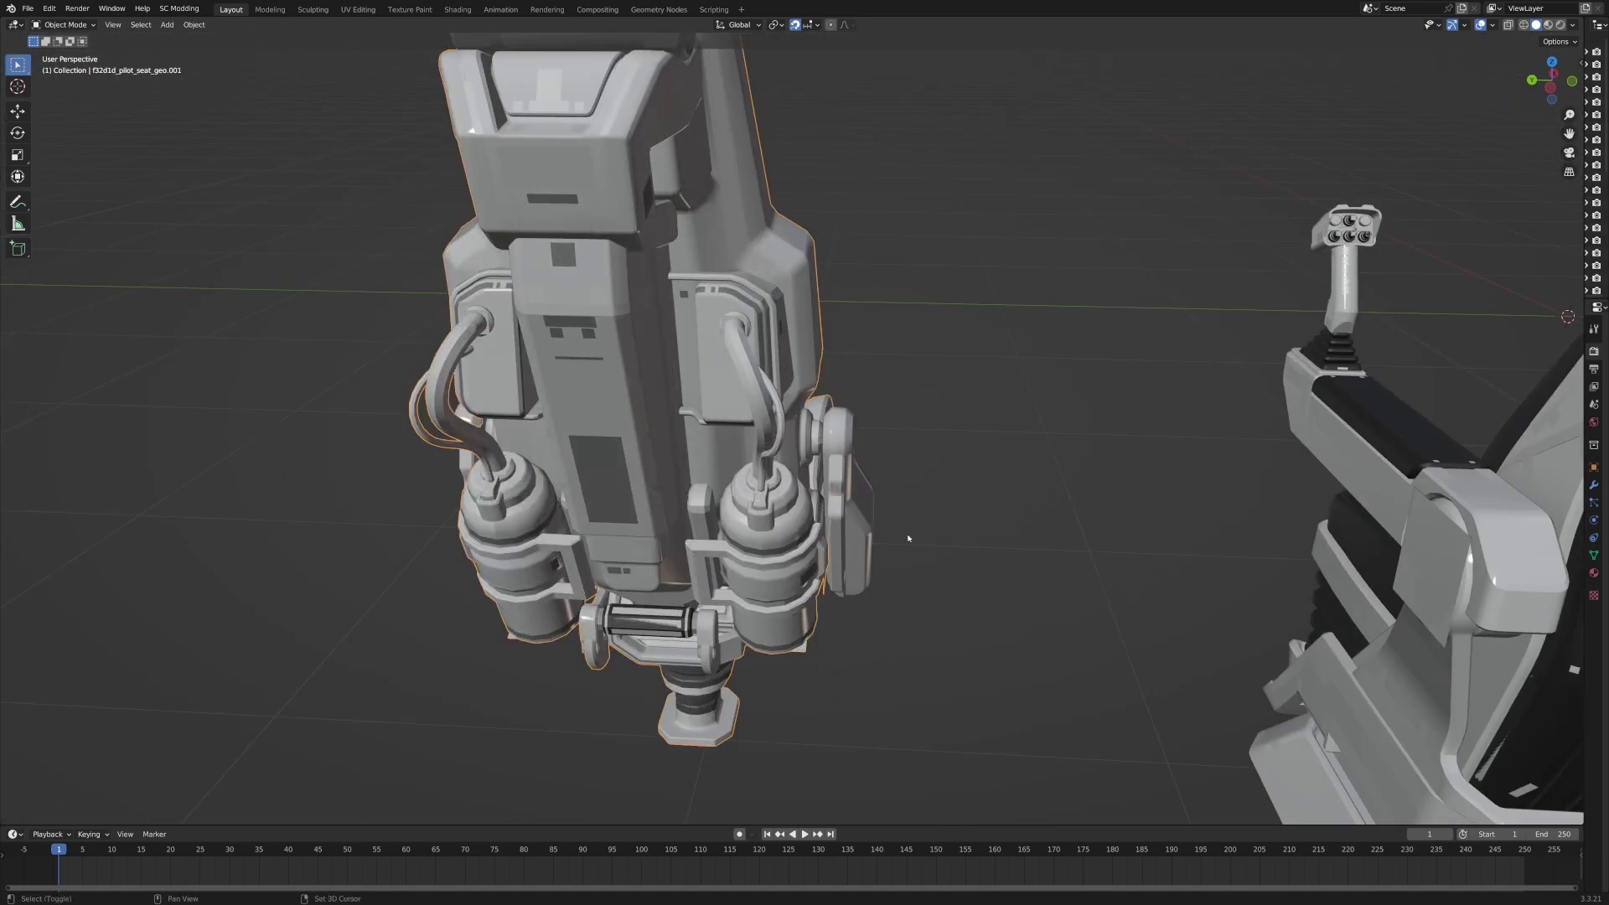
Add a mesh cylinder beside the pilot seat and set its vertices to 8.
key(shift+a)
key(Escape)
key(shift+a)
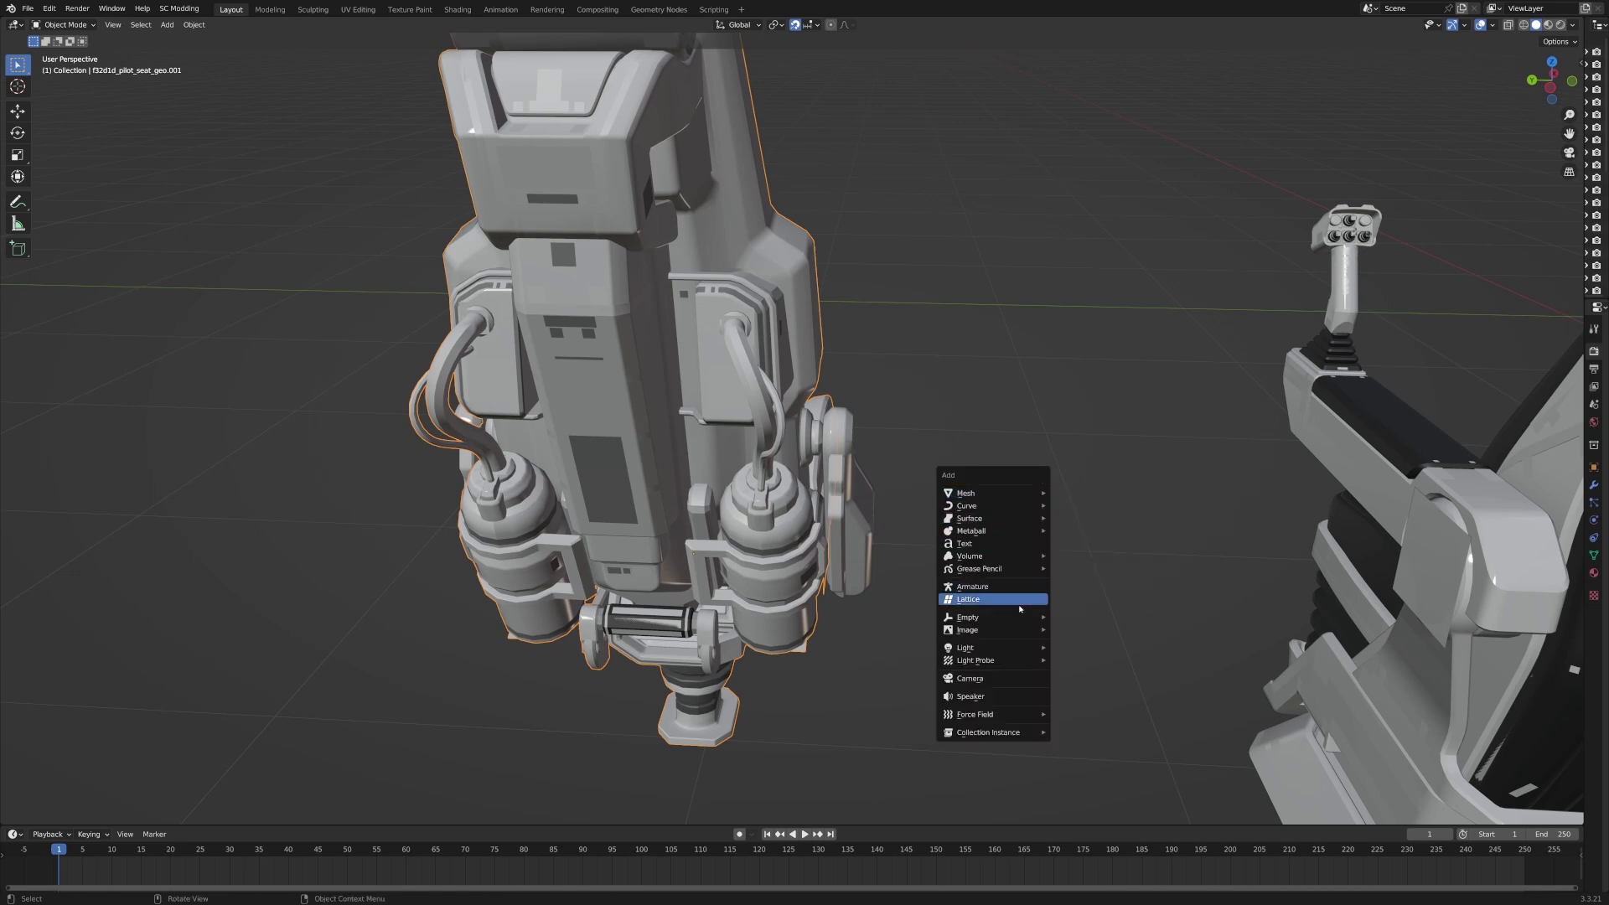
mouse_move(1005, 492)
click(1148, 555)
scroll(1067, 564, up, 2)
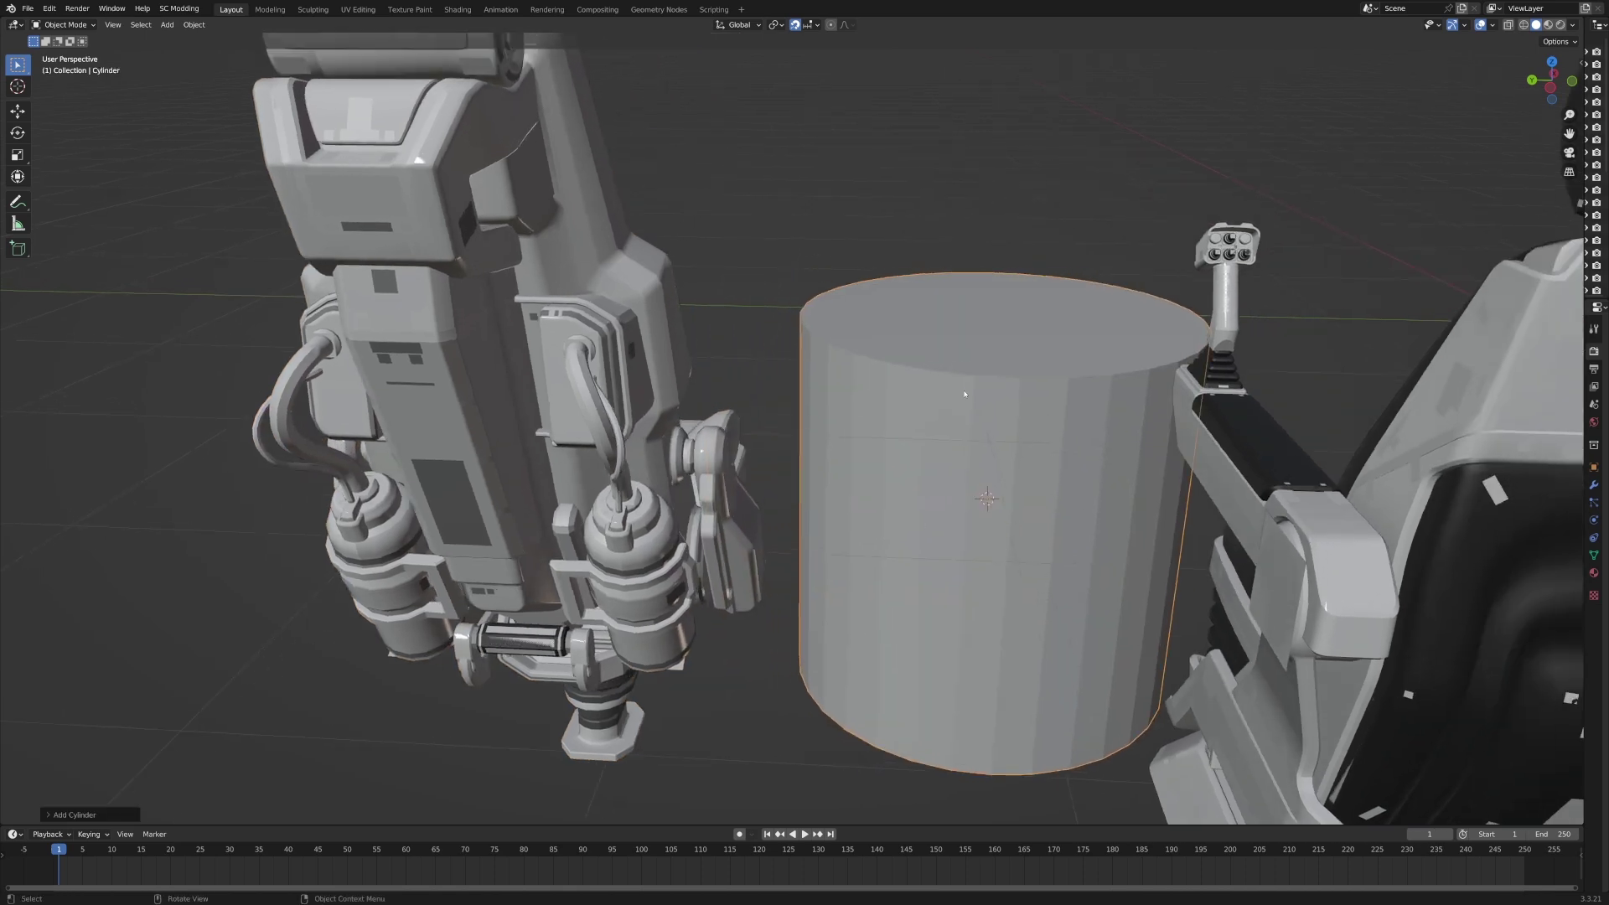
click(51, 815)
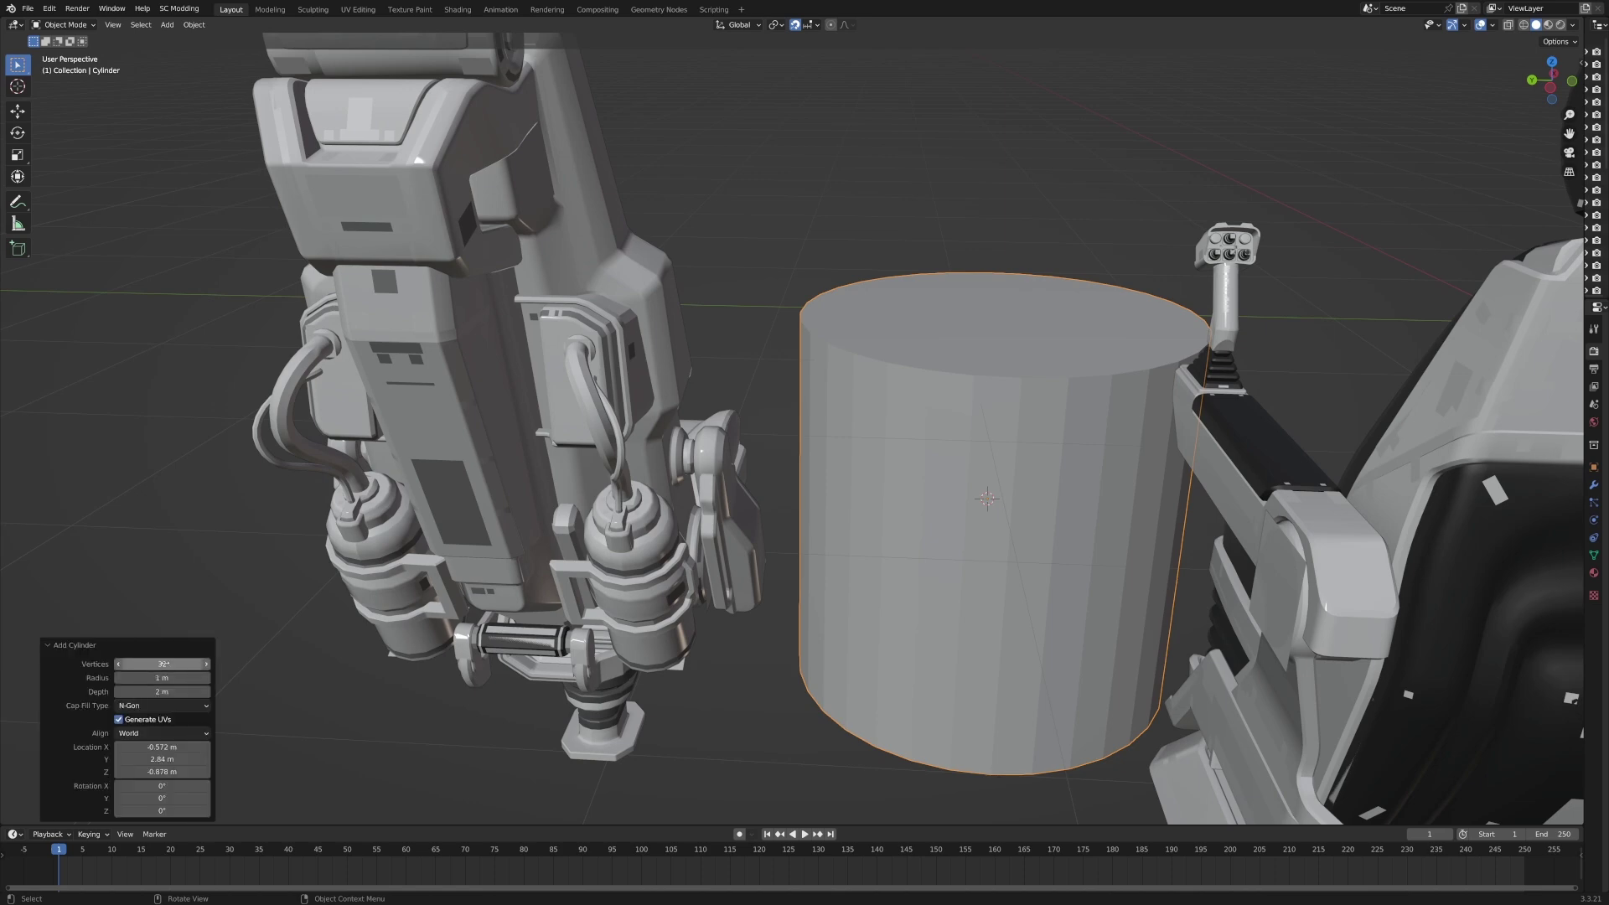
click(166, 663)
text(8)
key(Return)
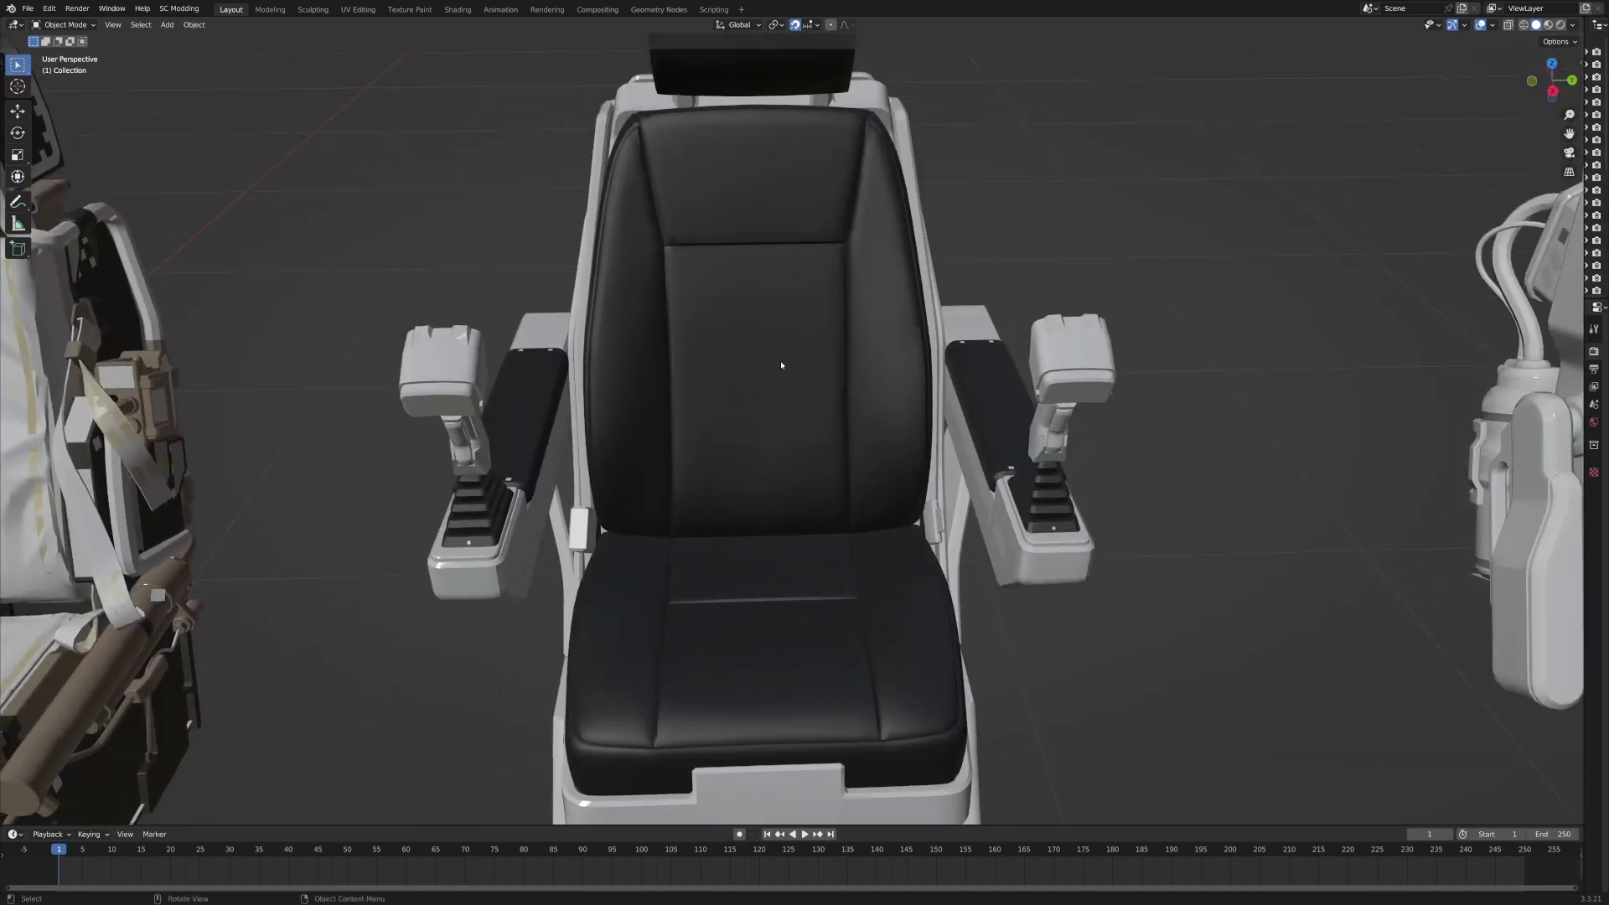
Examine the upholstery and armrests of the black chair from the front.
mouse_move(855, 314)
middle_down()
mouse_move(819, 289)
mouse_move(876, 305)
middle_up()
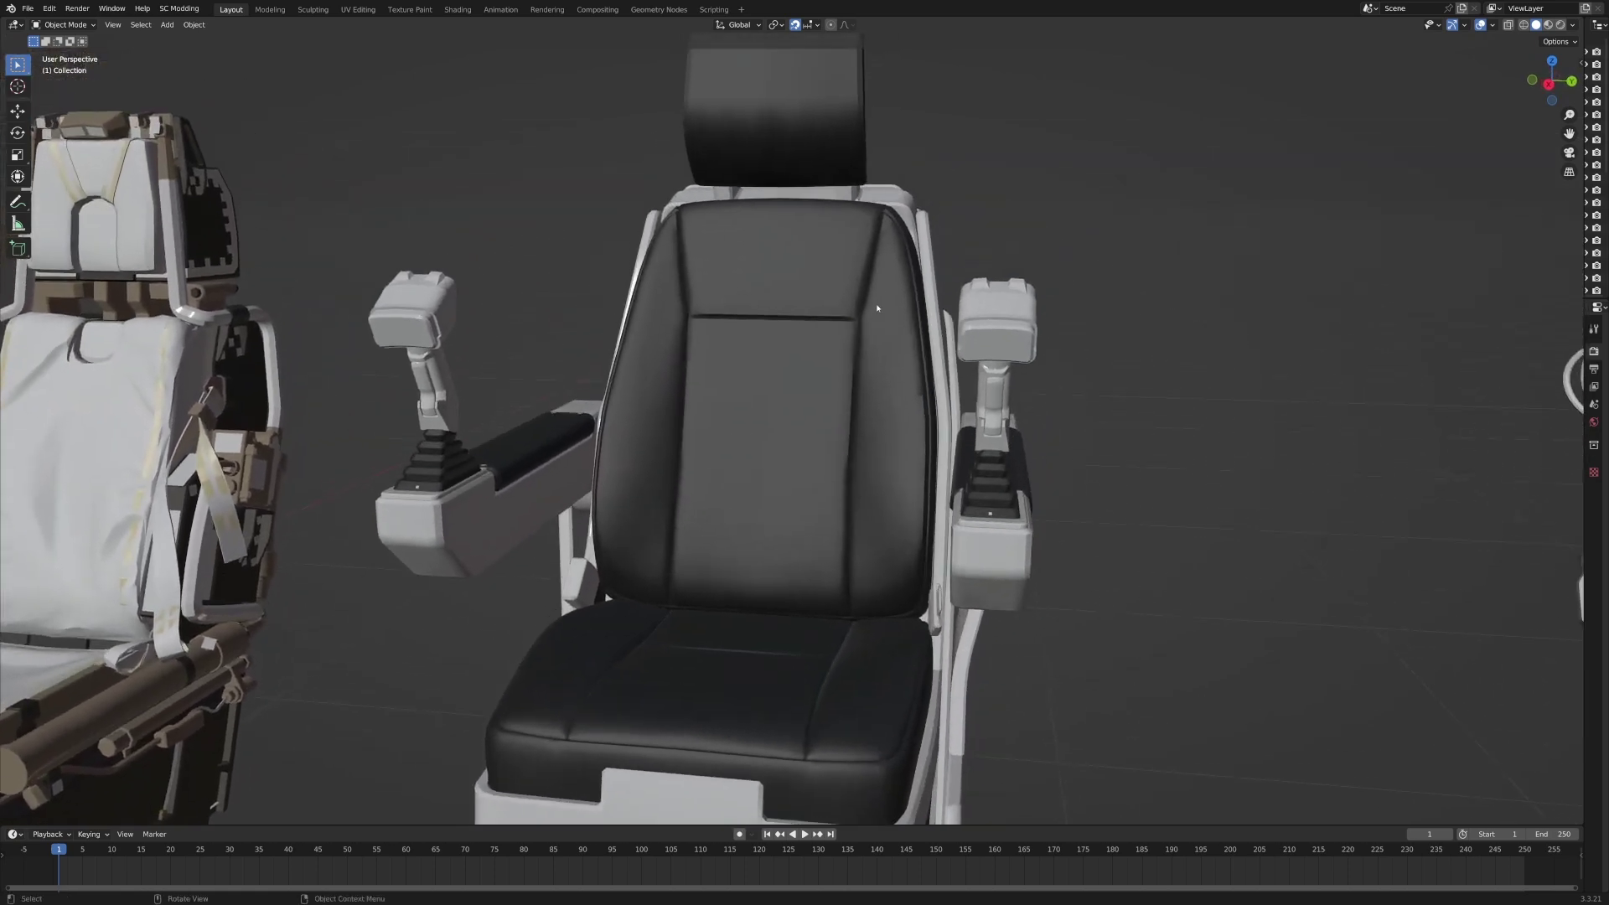
middle_drag(716, 310, 740, 460)
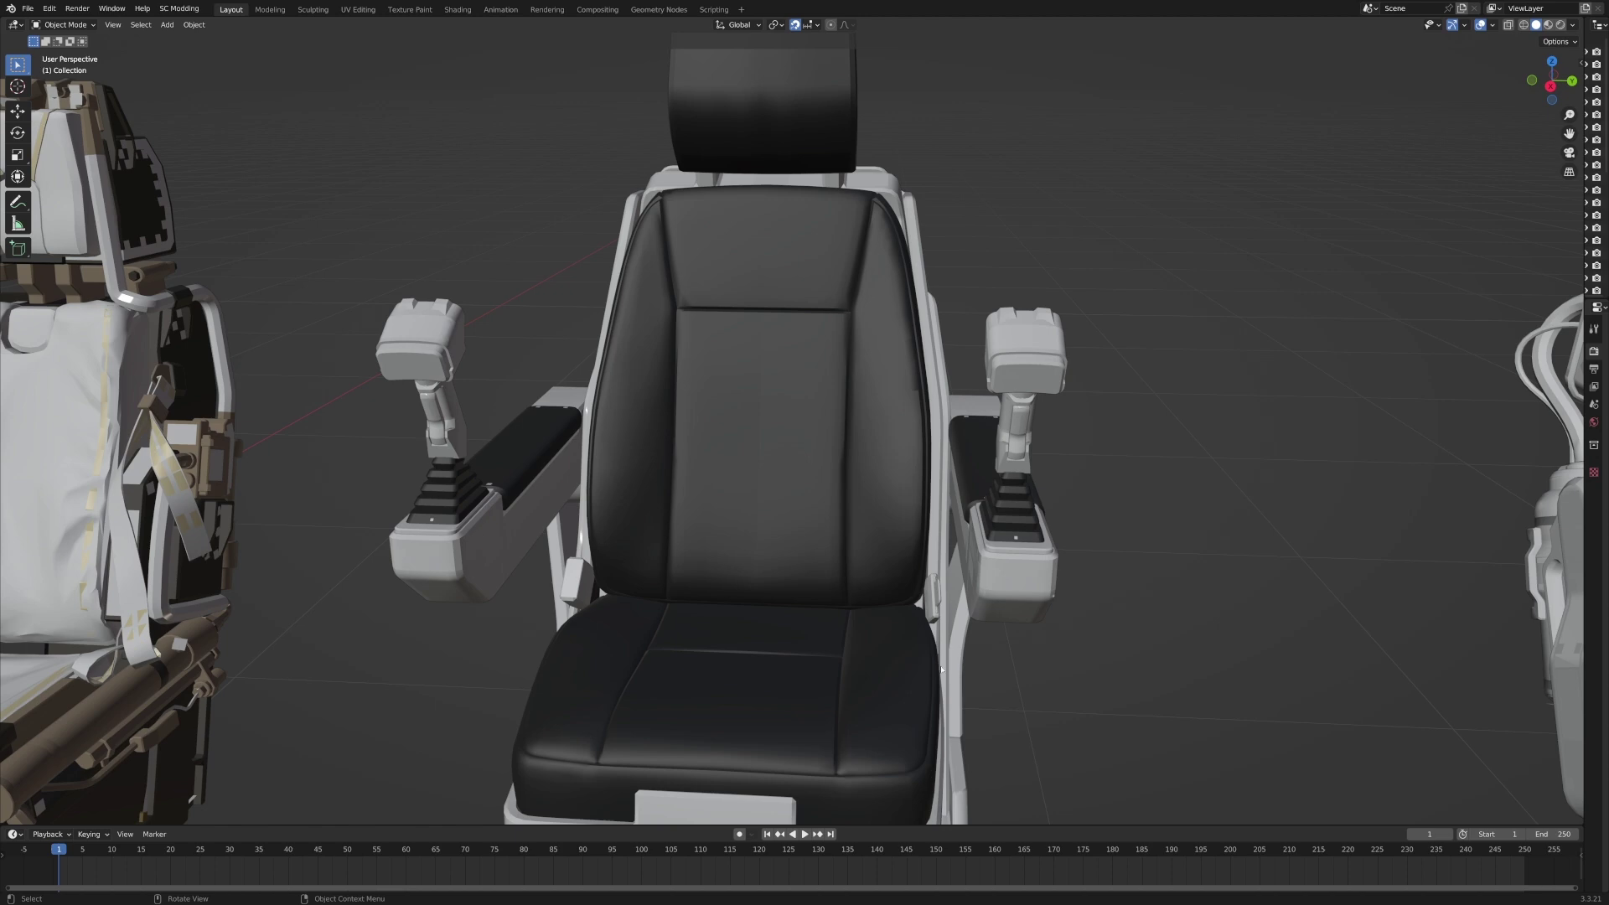
scroll(668, 444, down, 2)
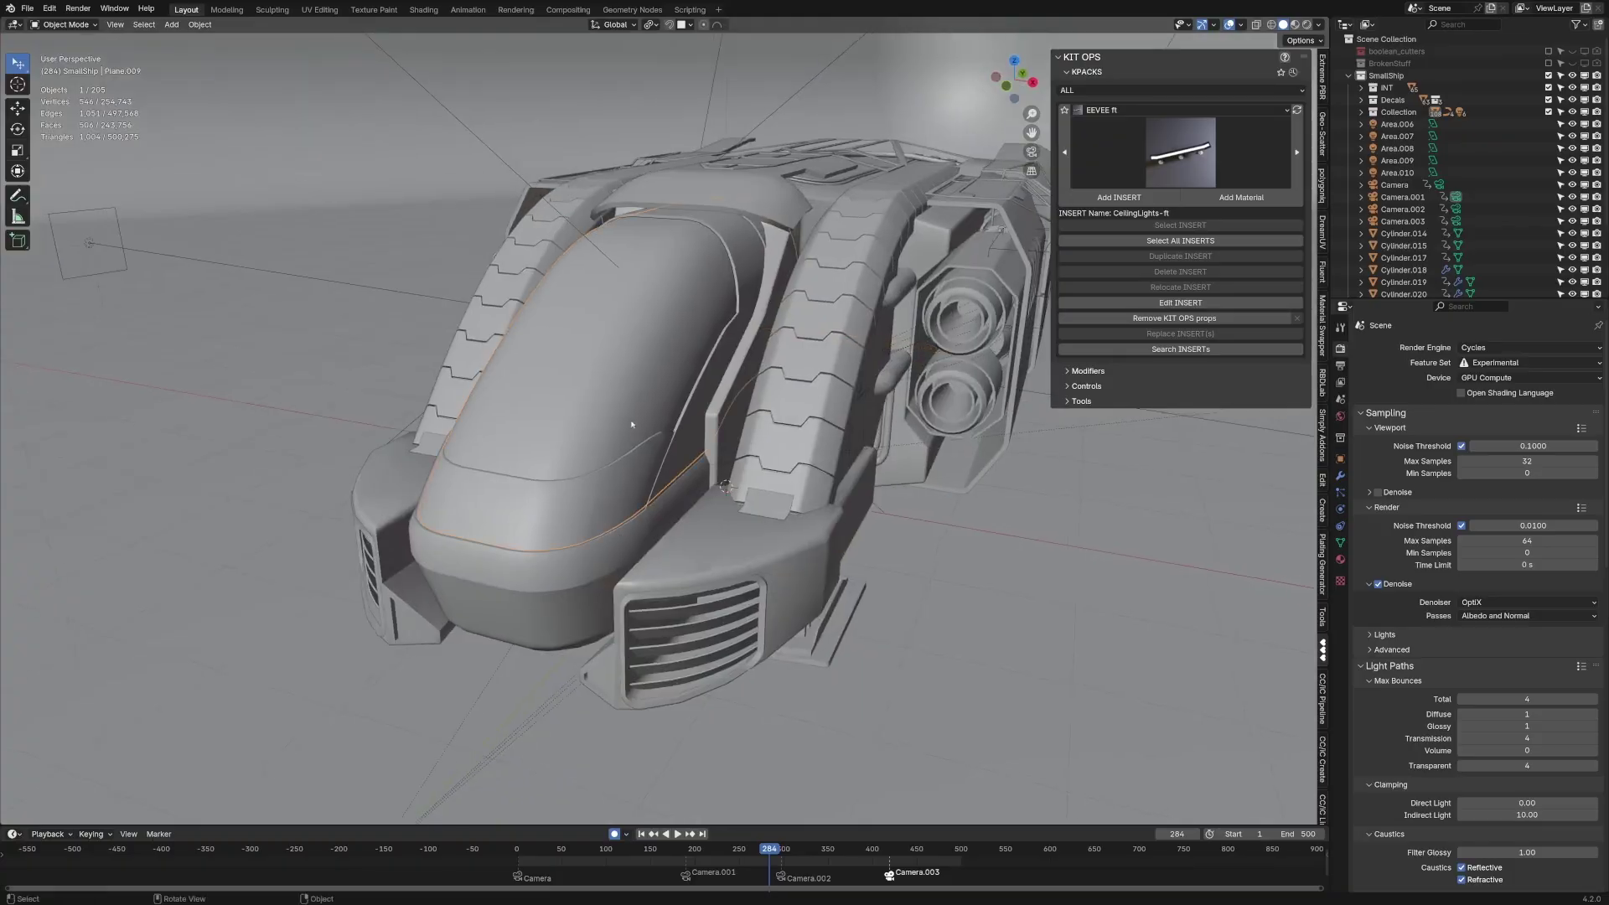
In the SmallShip scene, examine the padded cockpit seat, its armrests and the joysticks around it.
middle_drag(654, 469, 636, 352)
scroll(649, 536, up, 4)
scroll(784, 304, up, 7)
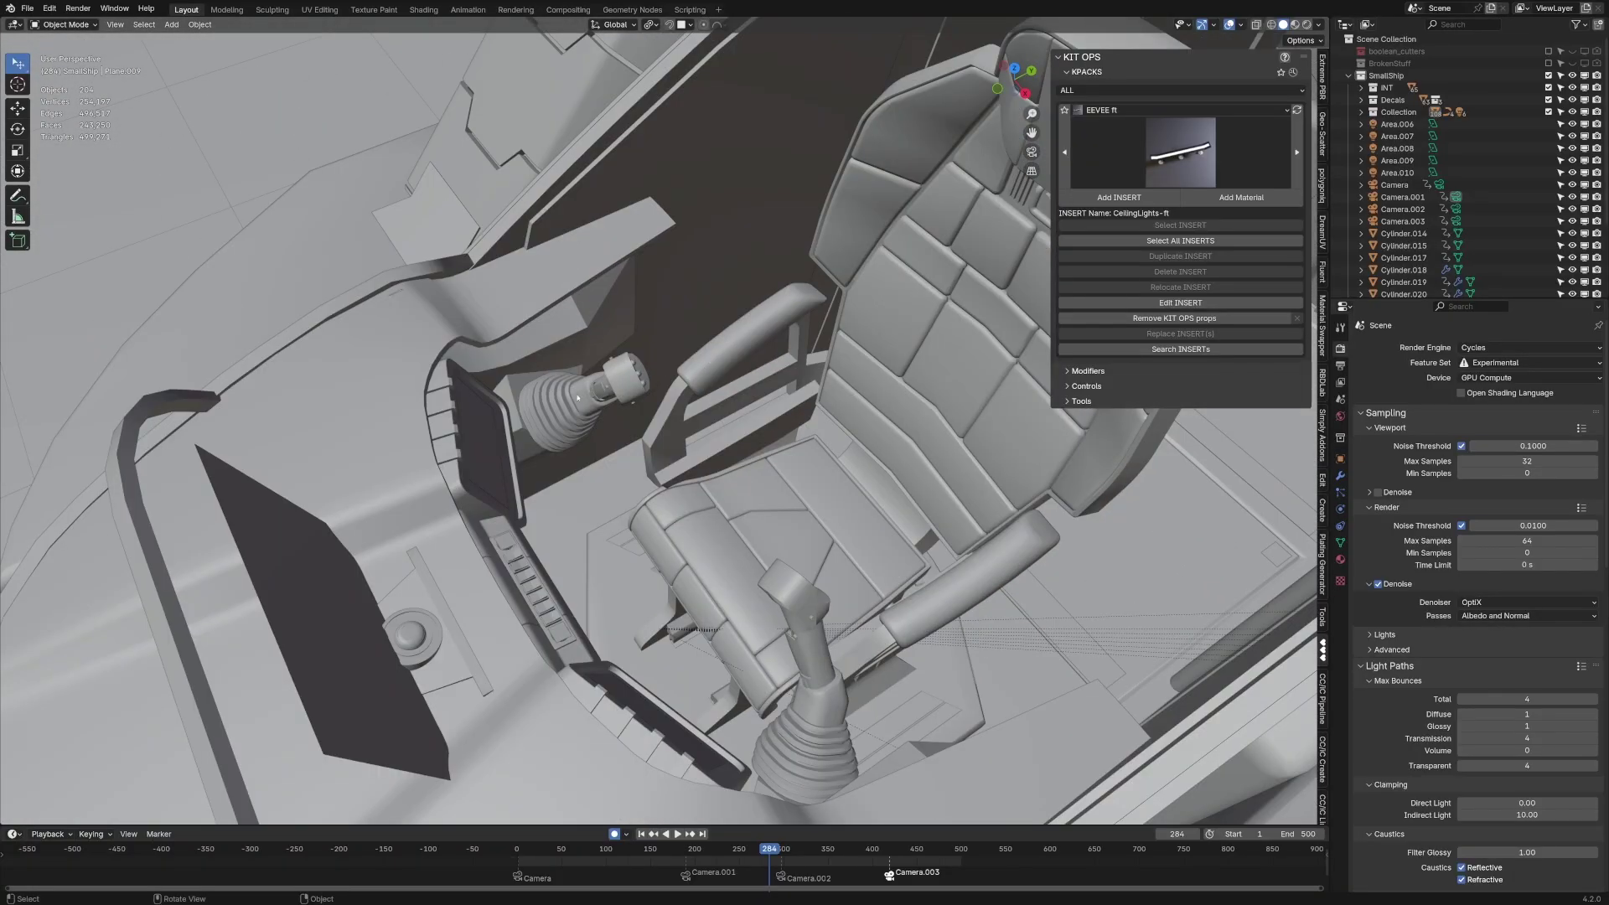
middle_drag(539, 423, 748, 442)
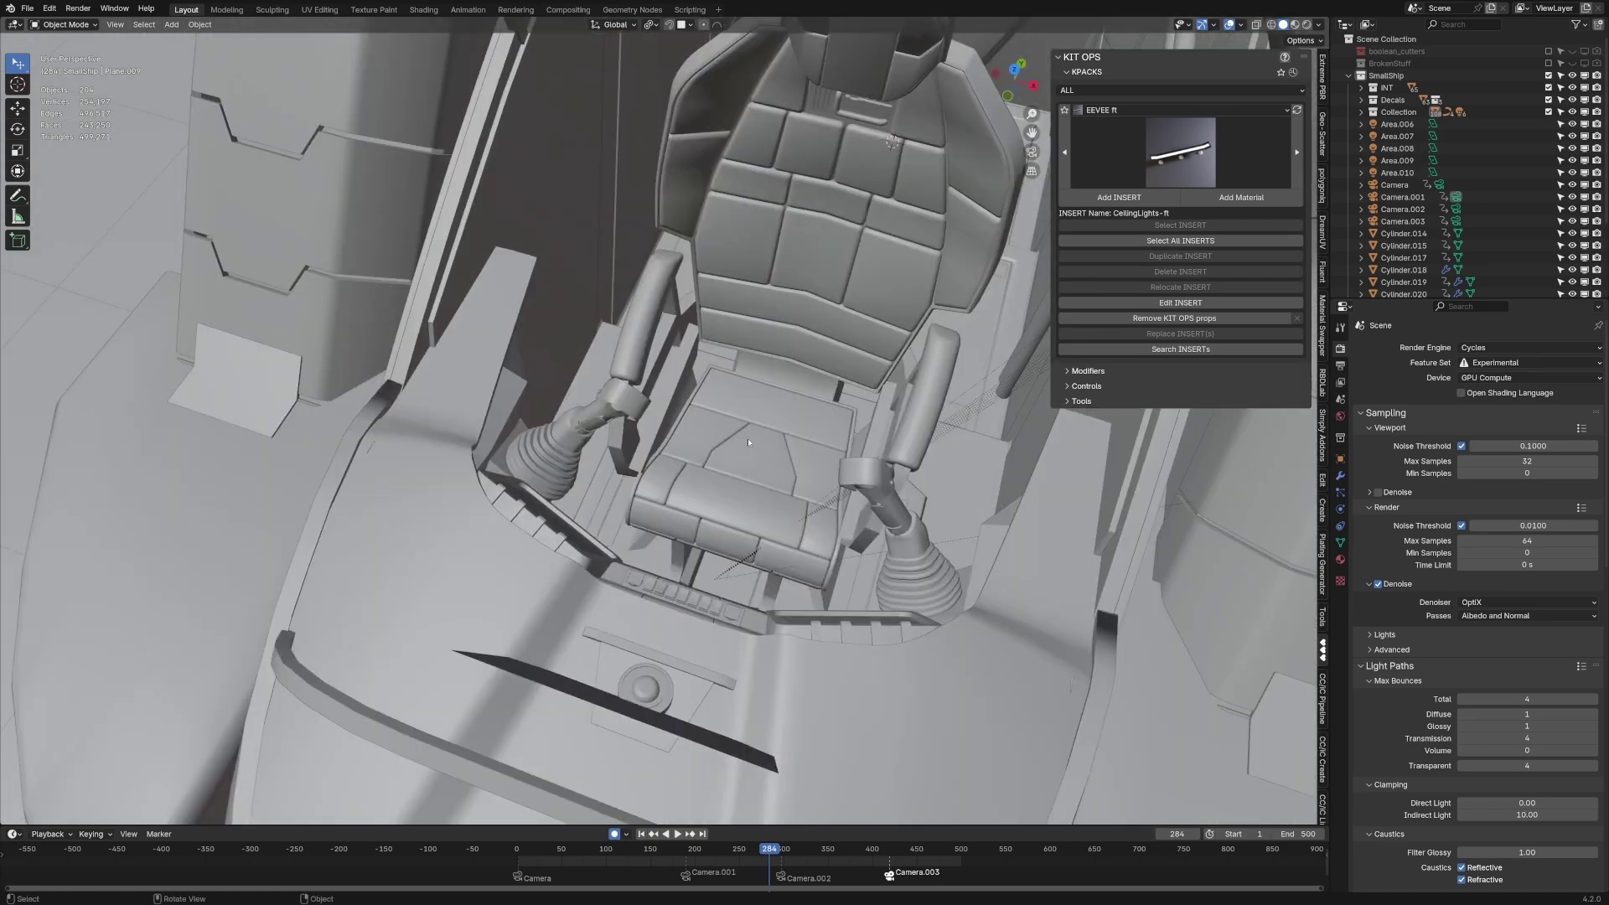
middle_drag(824, 426, 639, 380)
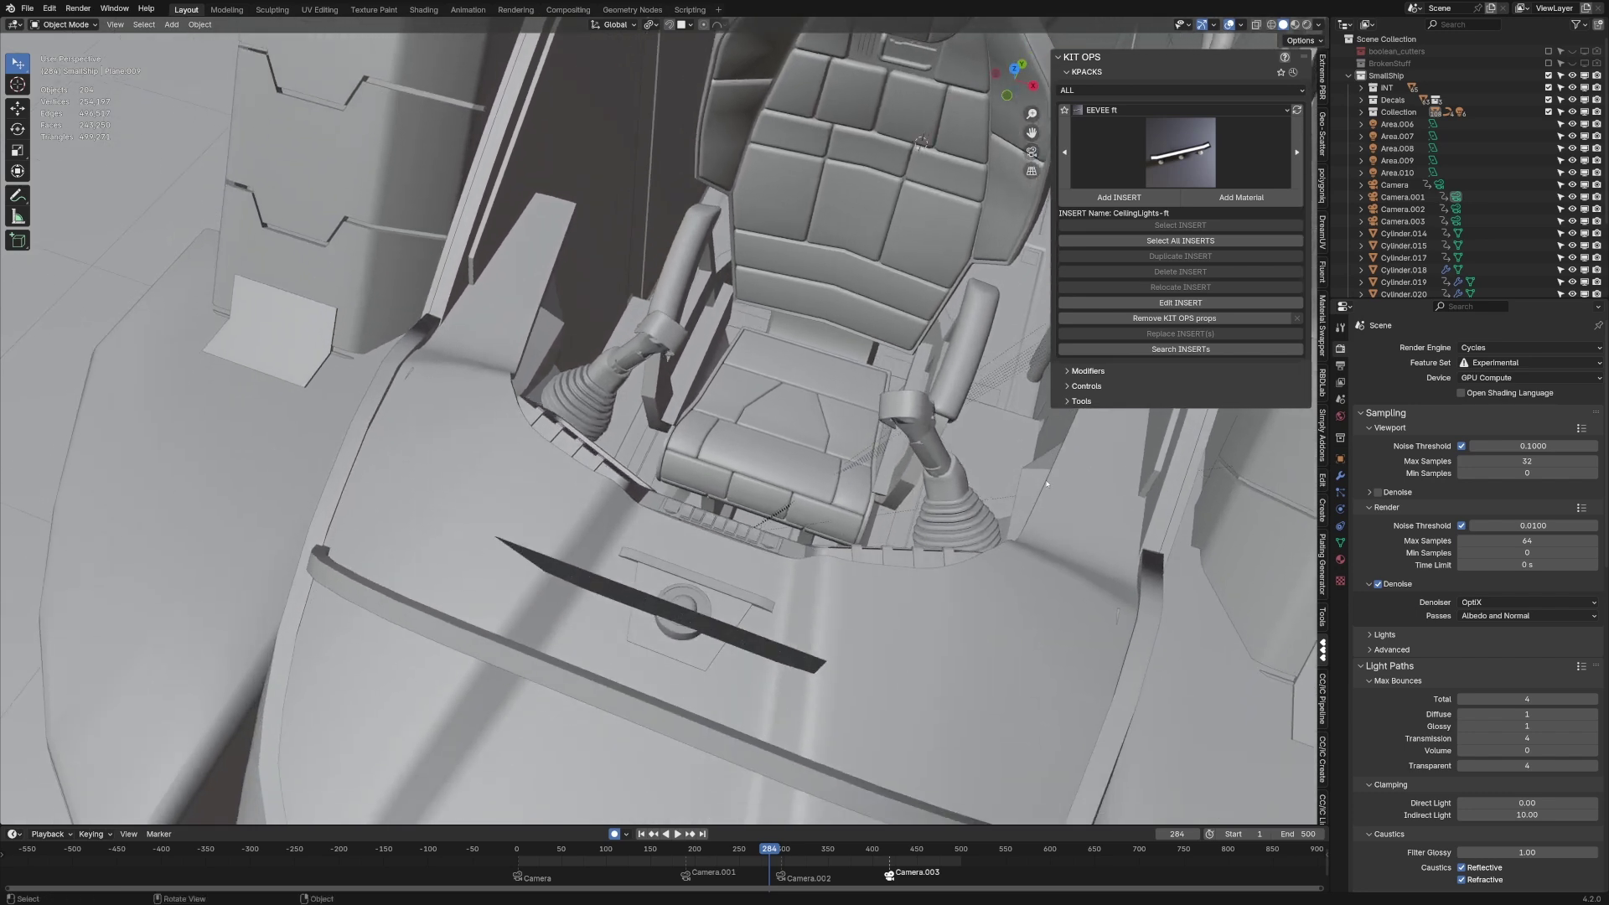
scroll(780, 570, down, 5)
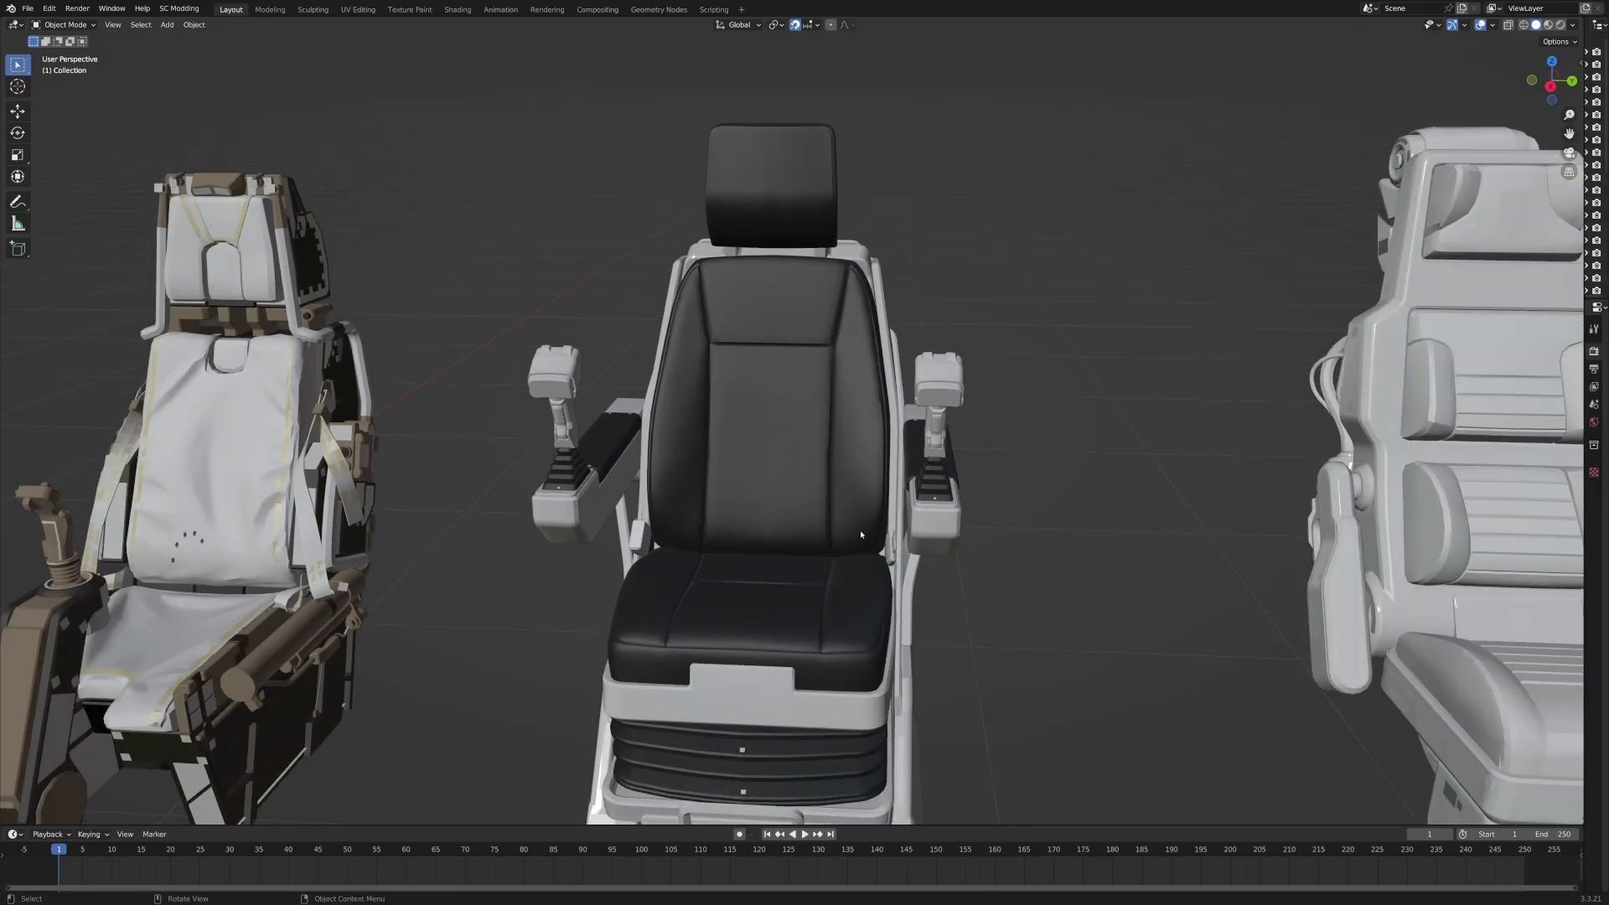
Examine the mesh topology of the black chair's base in Edit Mode from the front, back and side.
scroll(872, 511, up, 6)
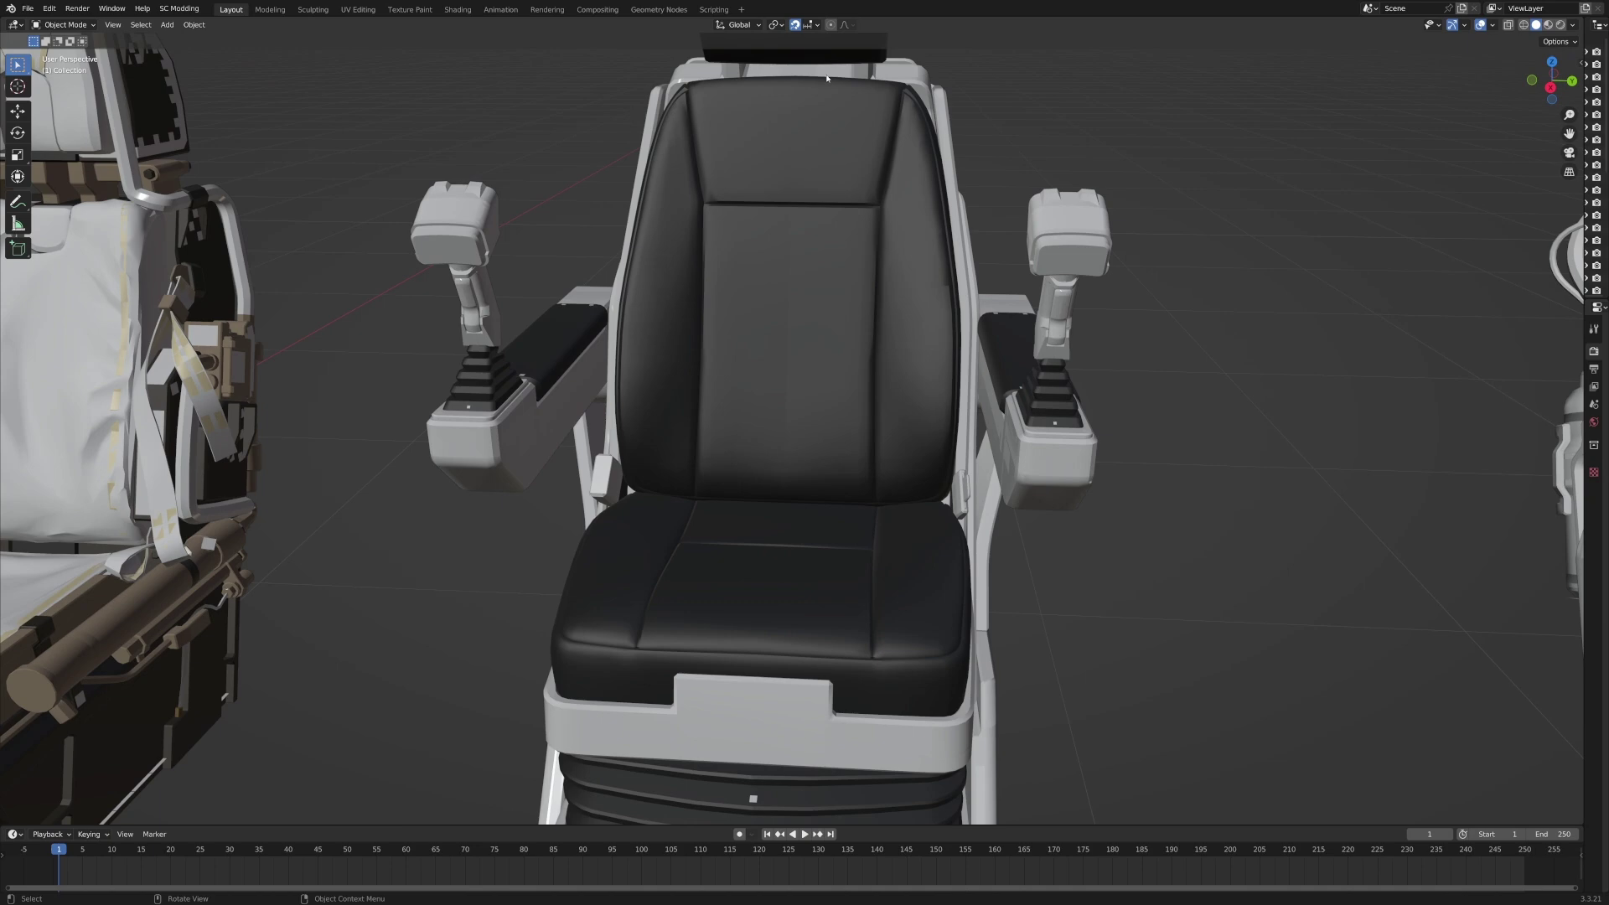
middle_drag(907, 181, 862, 180)
click(819, 286)
key(Tab)
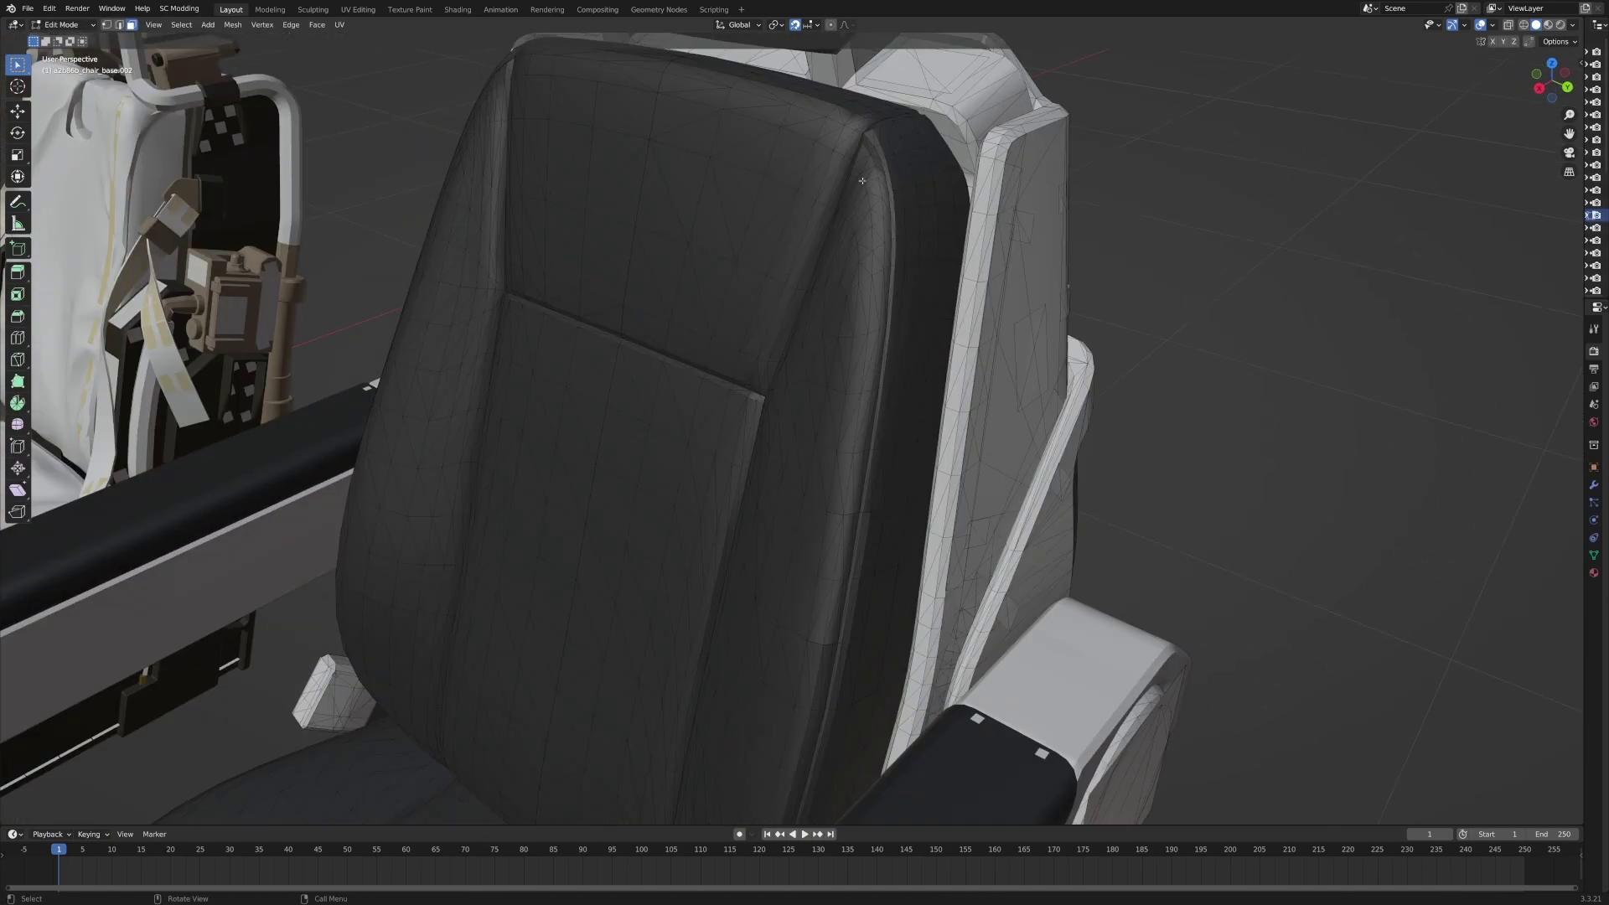
scroll(753, 445, down, 3)
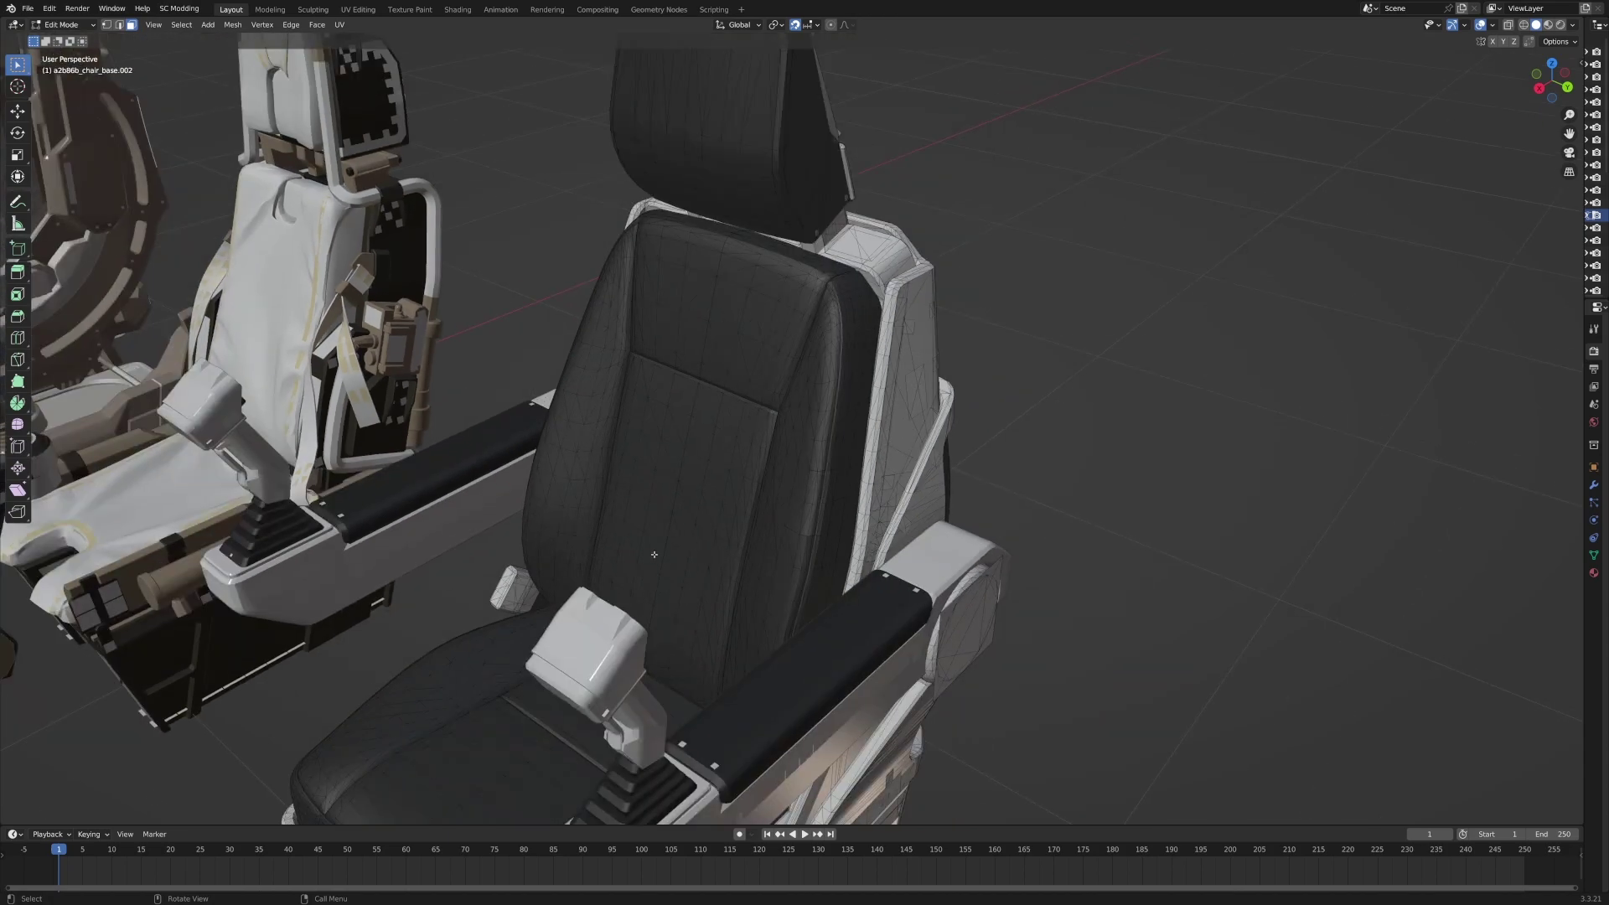
middle_drag(779, 550, 571, 488)
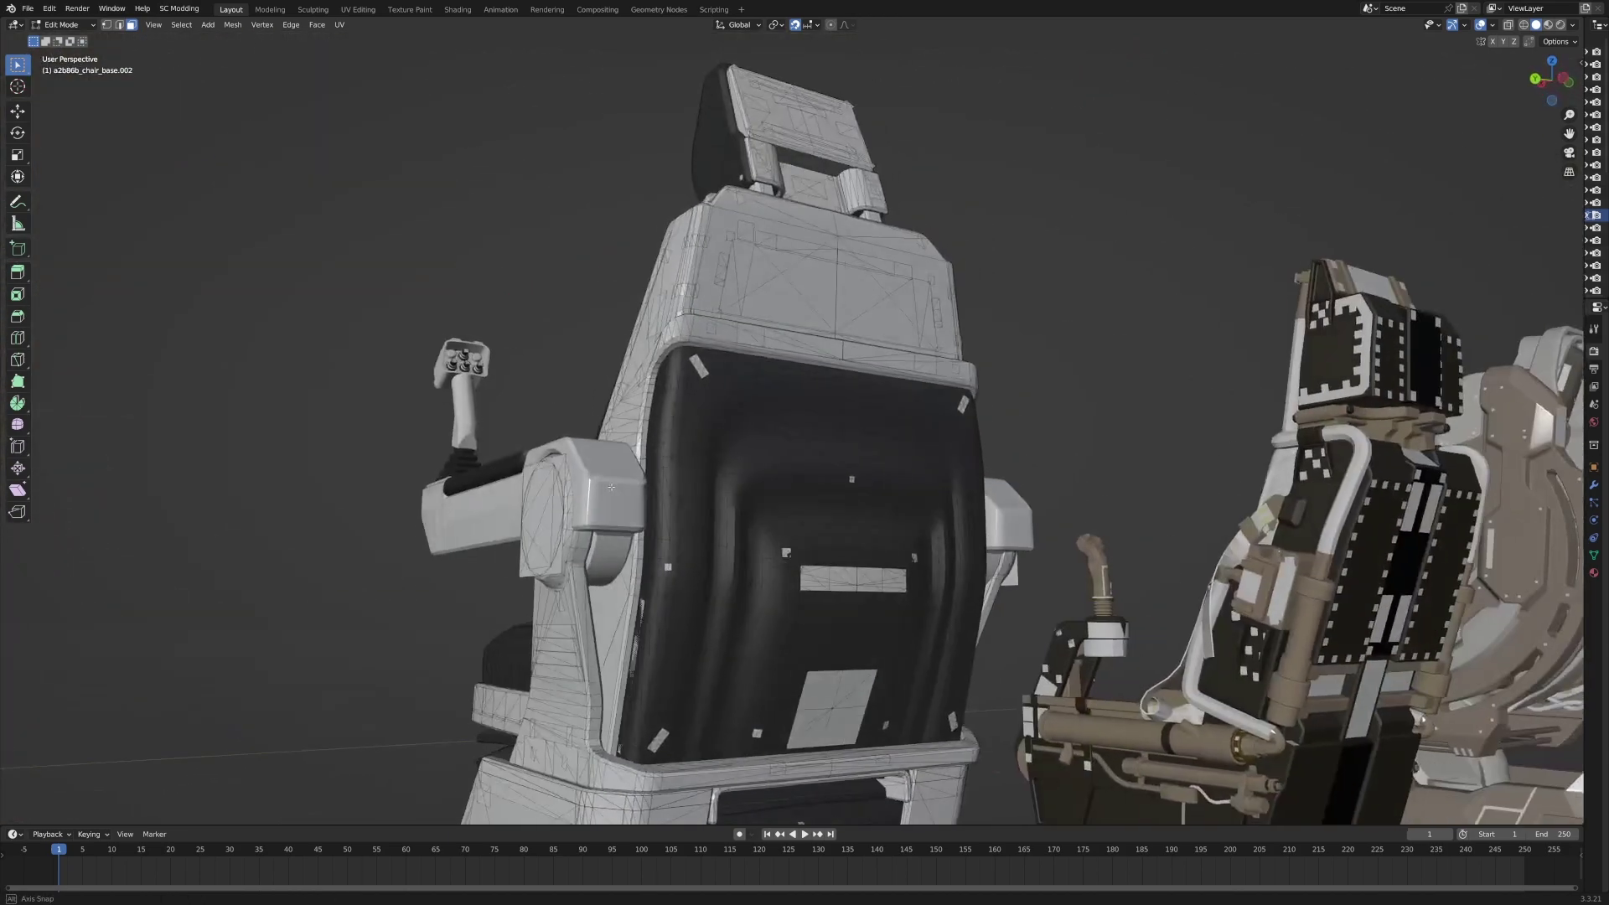
middle_drag(611, 486, 776, 560)
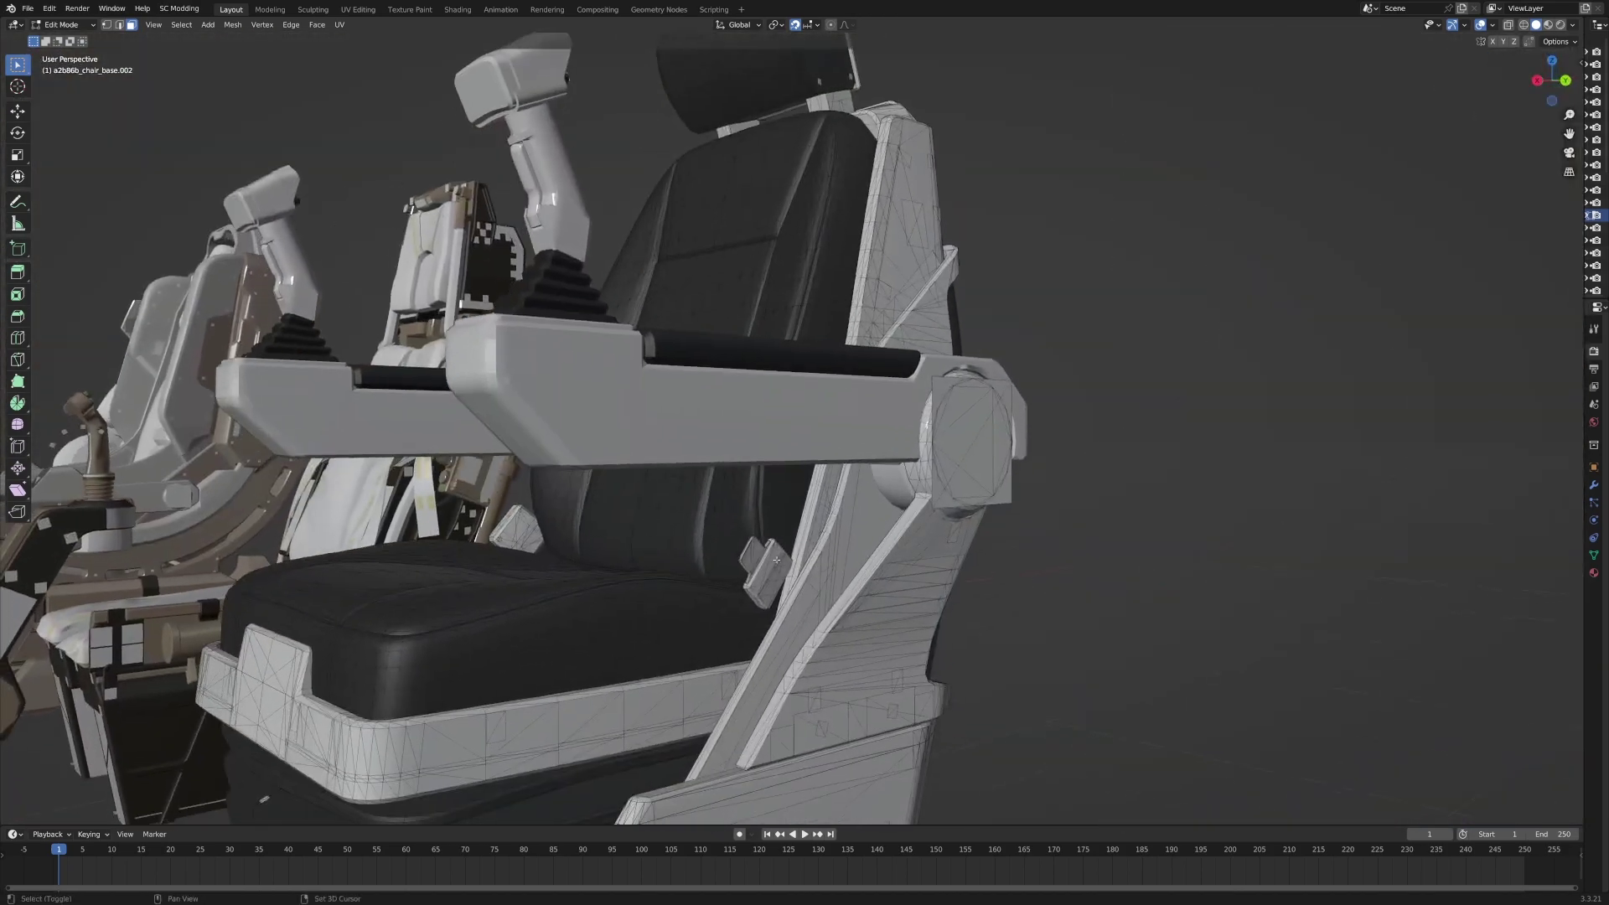
scroll(776, 560, down, 6)
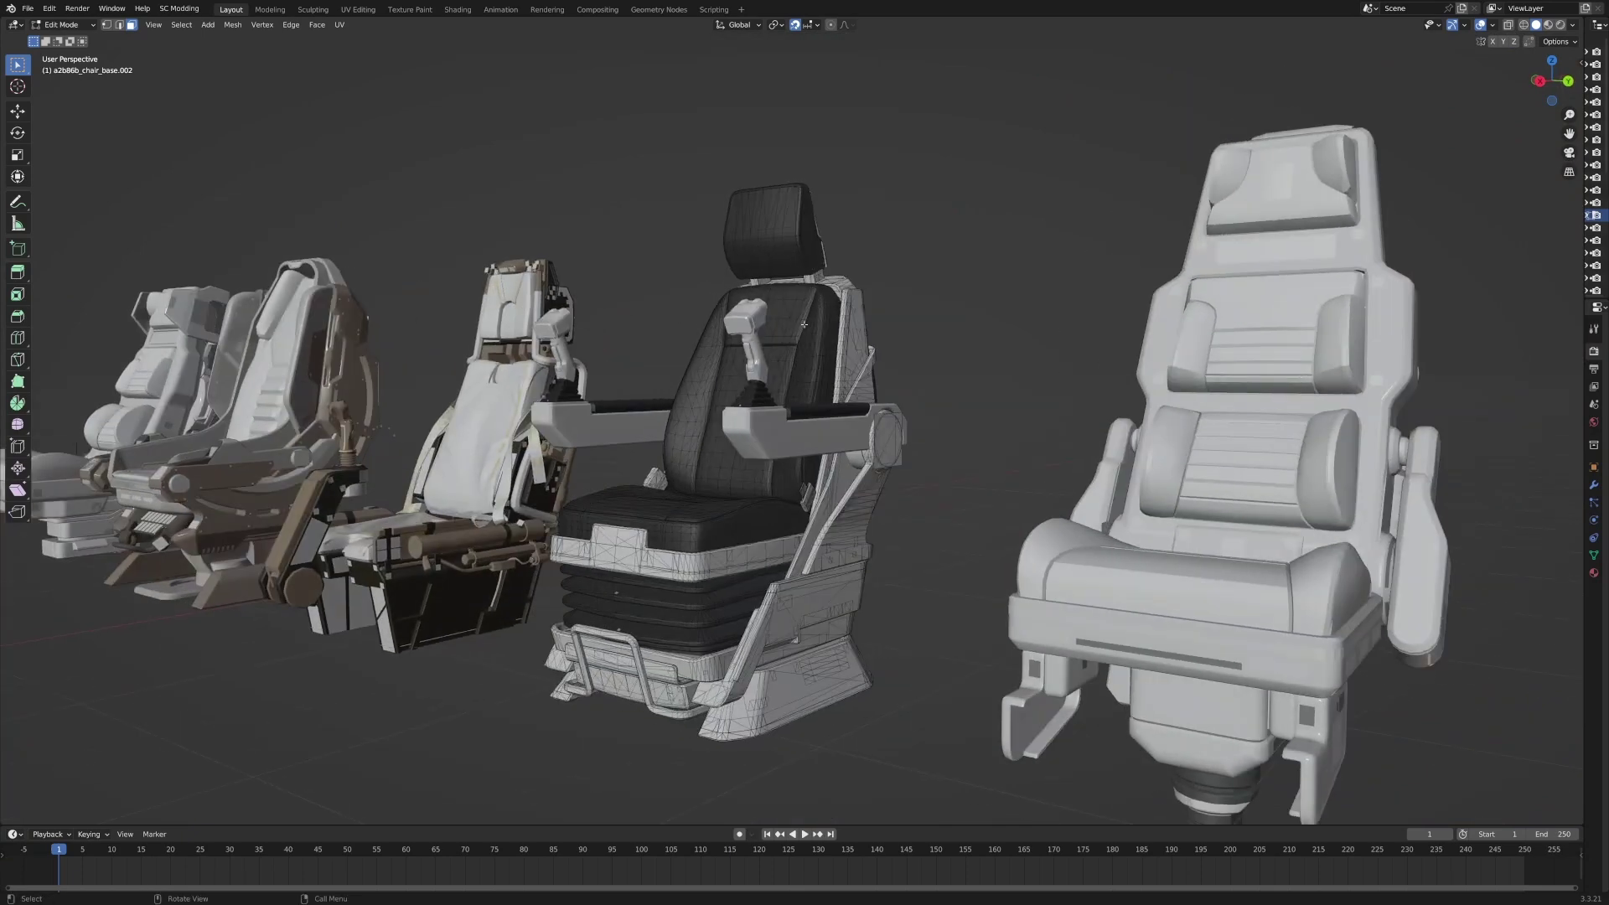
middle_drag(417, 684, 819, 625)
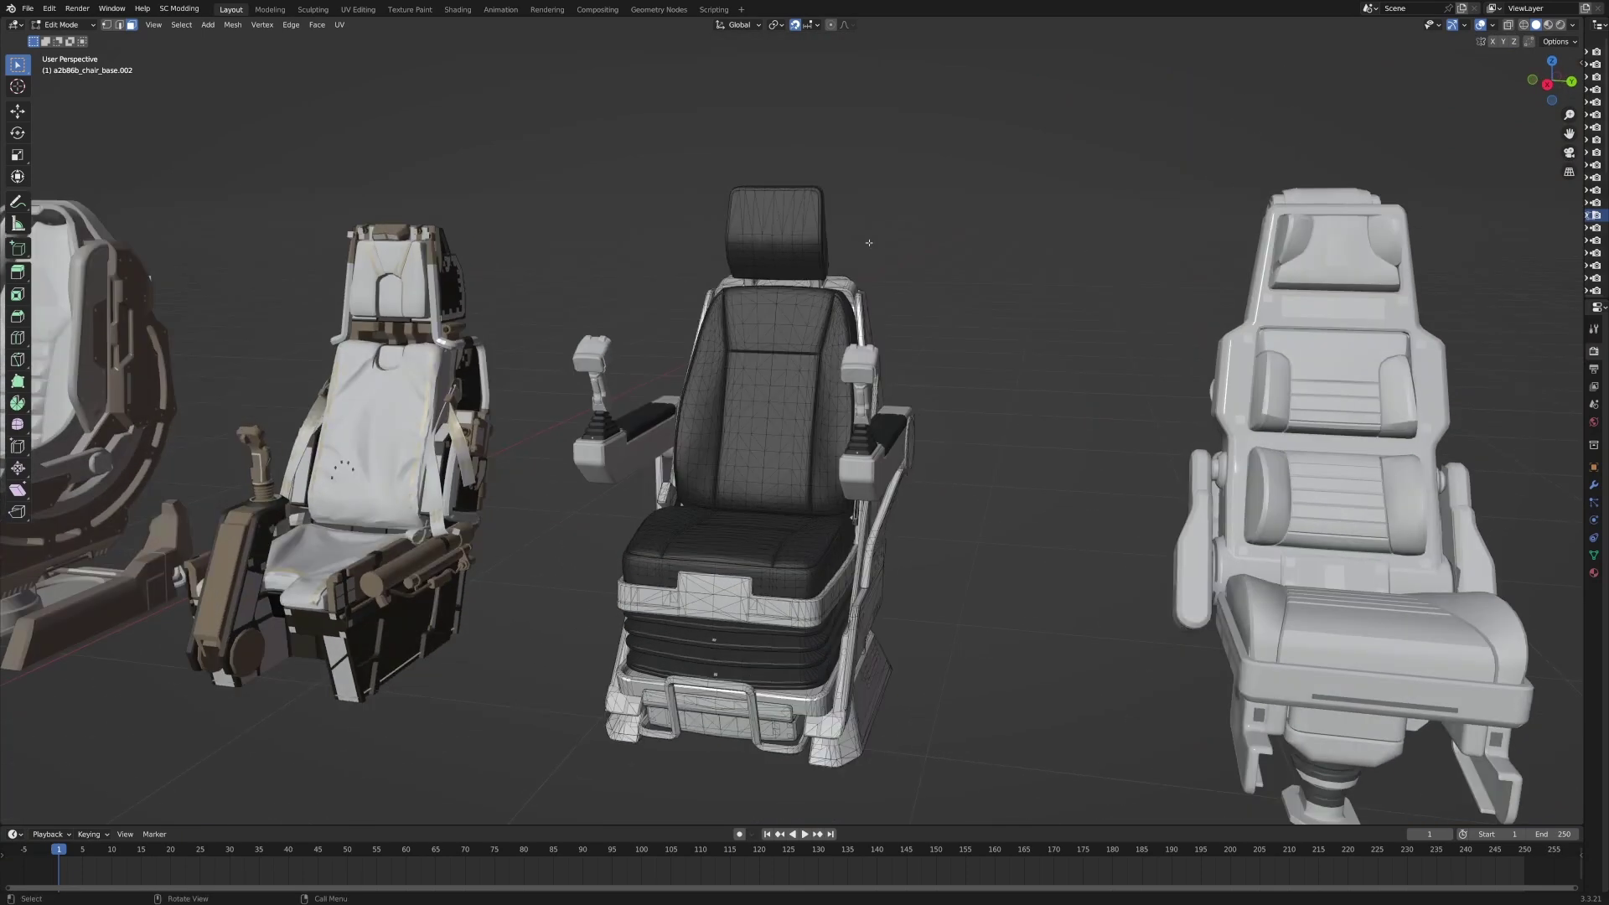
scroll(869, 243, down, 1)
Return to Object Mode, select the light grey pilot seat with the hoses, and compare the seats in the line-up.
key(Tab)
click(1272, 273)
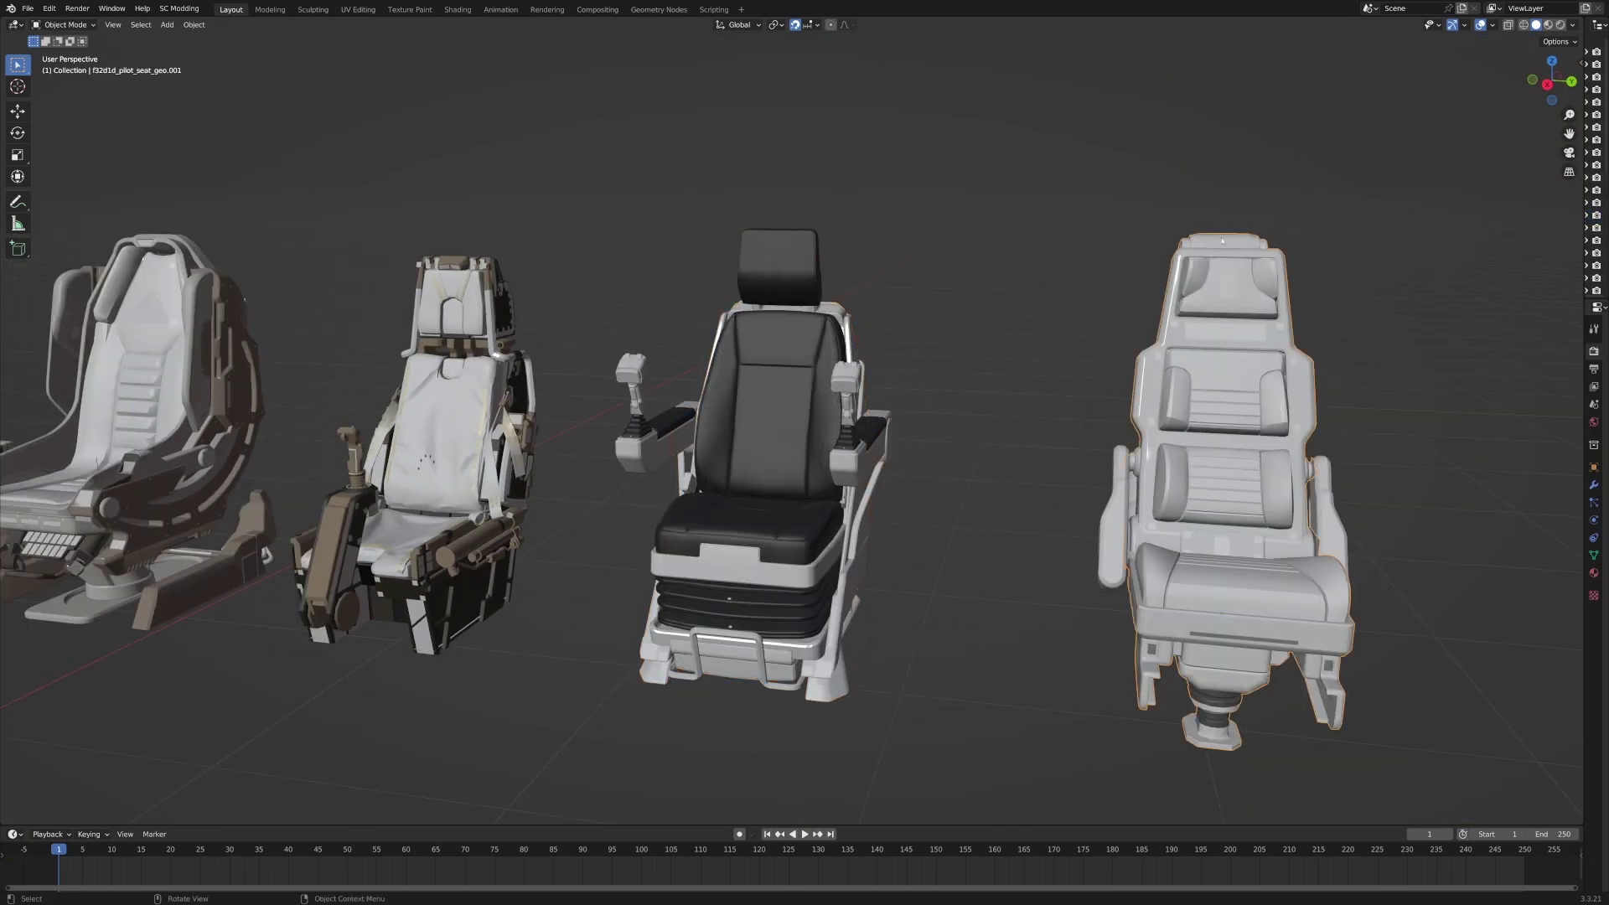
shift+middle_drag(556, 456, 921, 486)
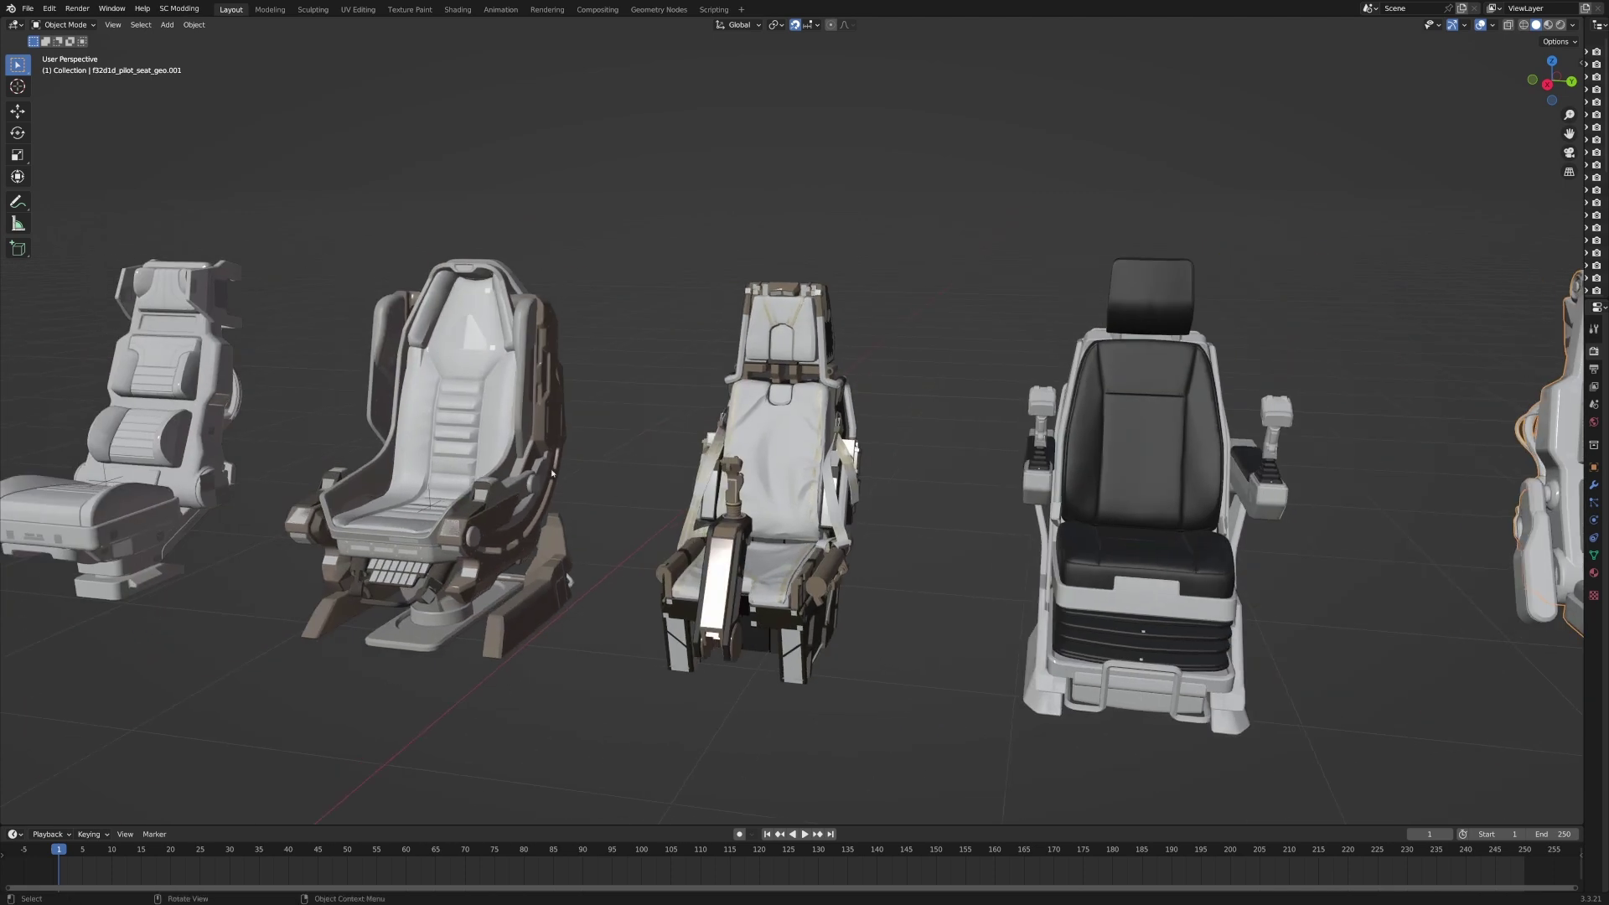
shift+middle_drag(1027, 538, 809, 530)
scroll(1049, 539, up, 4)
shift+middle_drag(1049, 539, 800, 476)
middle_drag(918, 560, 1040, 536)
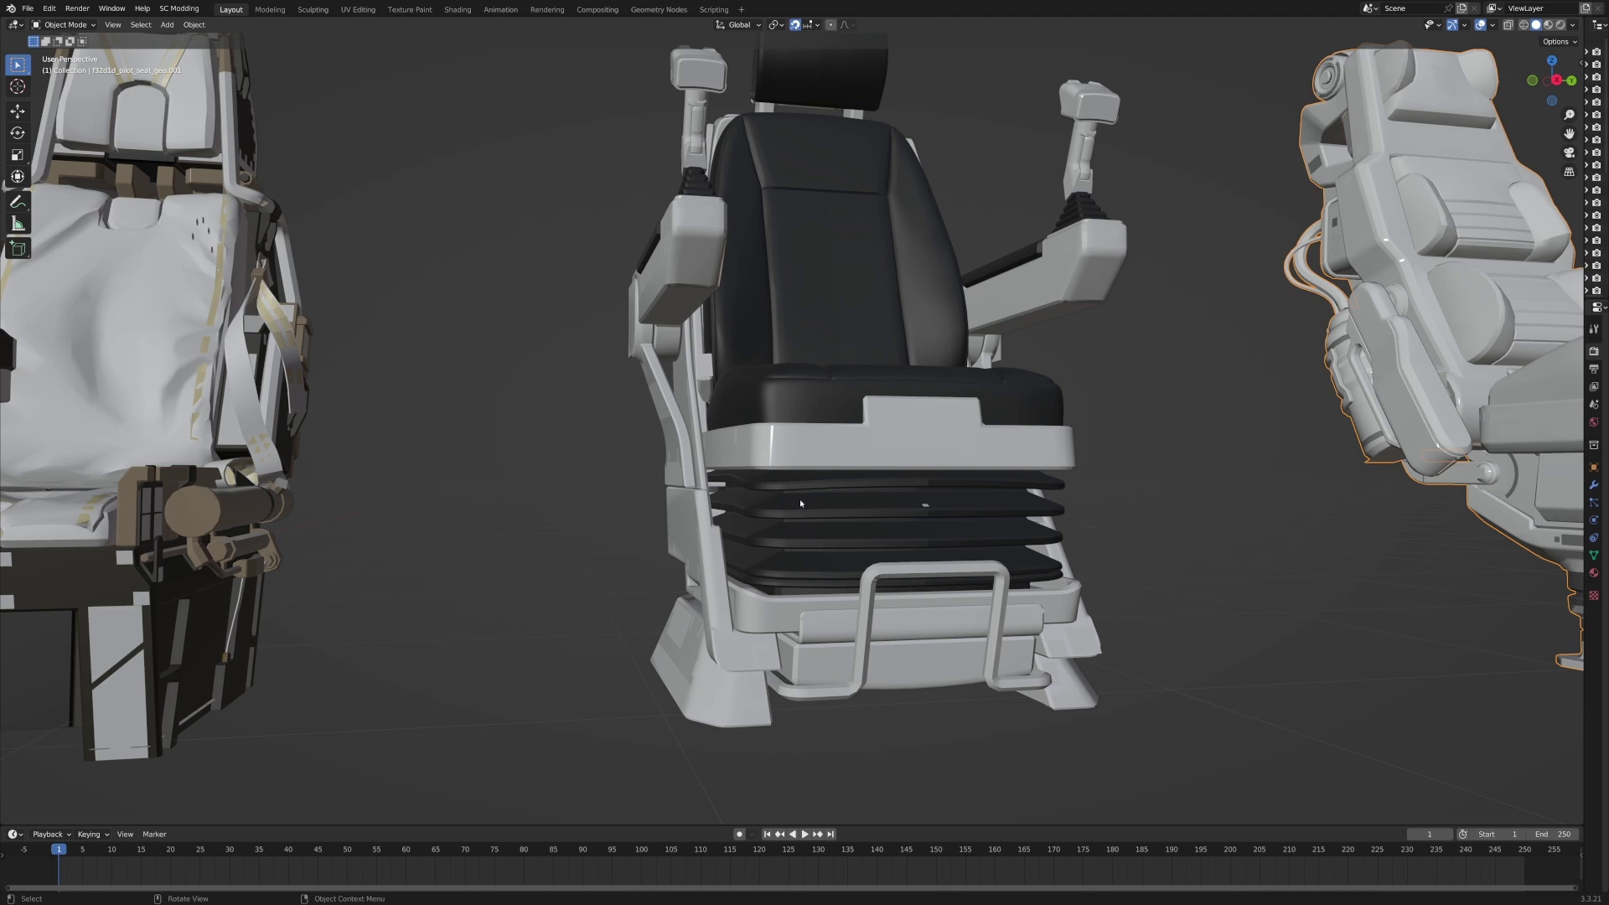
middle_drag(765, 580, 1546, 599)
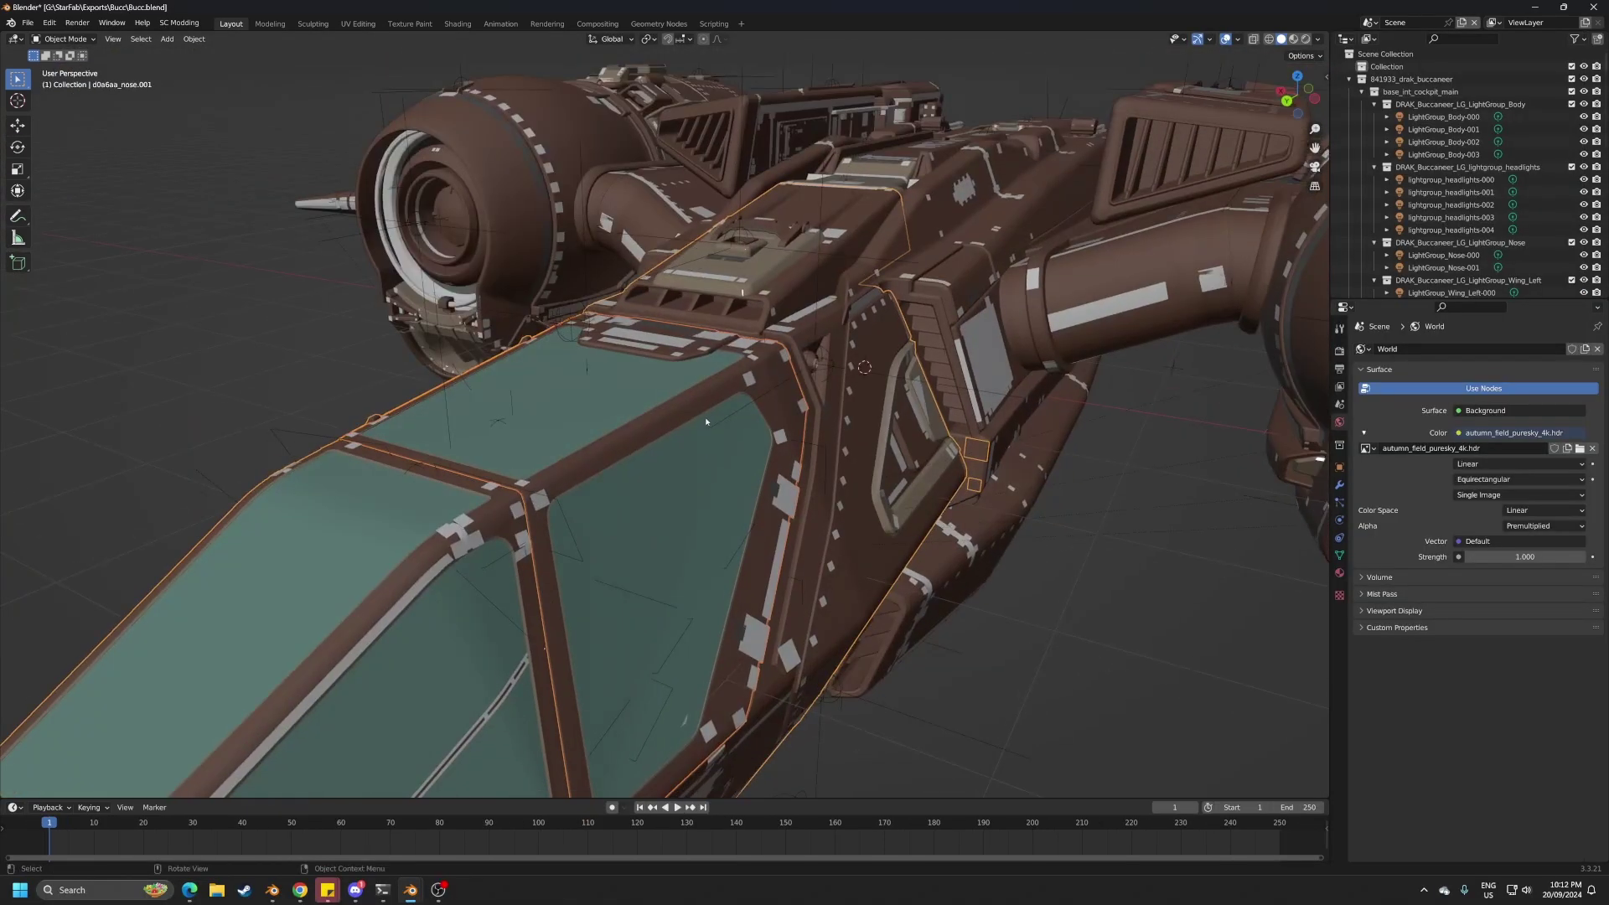
In the Bucc.blend scene, select and hide the cockpit canopy door of the Buccaneer.
middle_drag(727, 513, 621, 548)
click(622, 546)
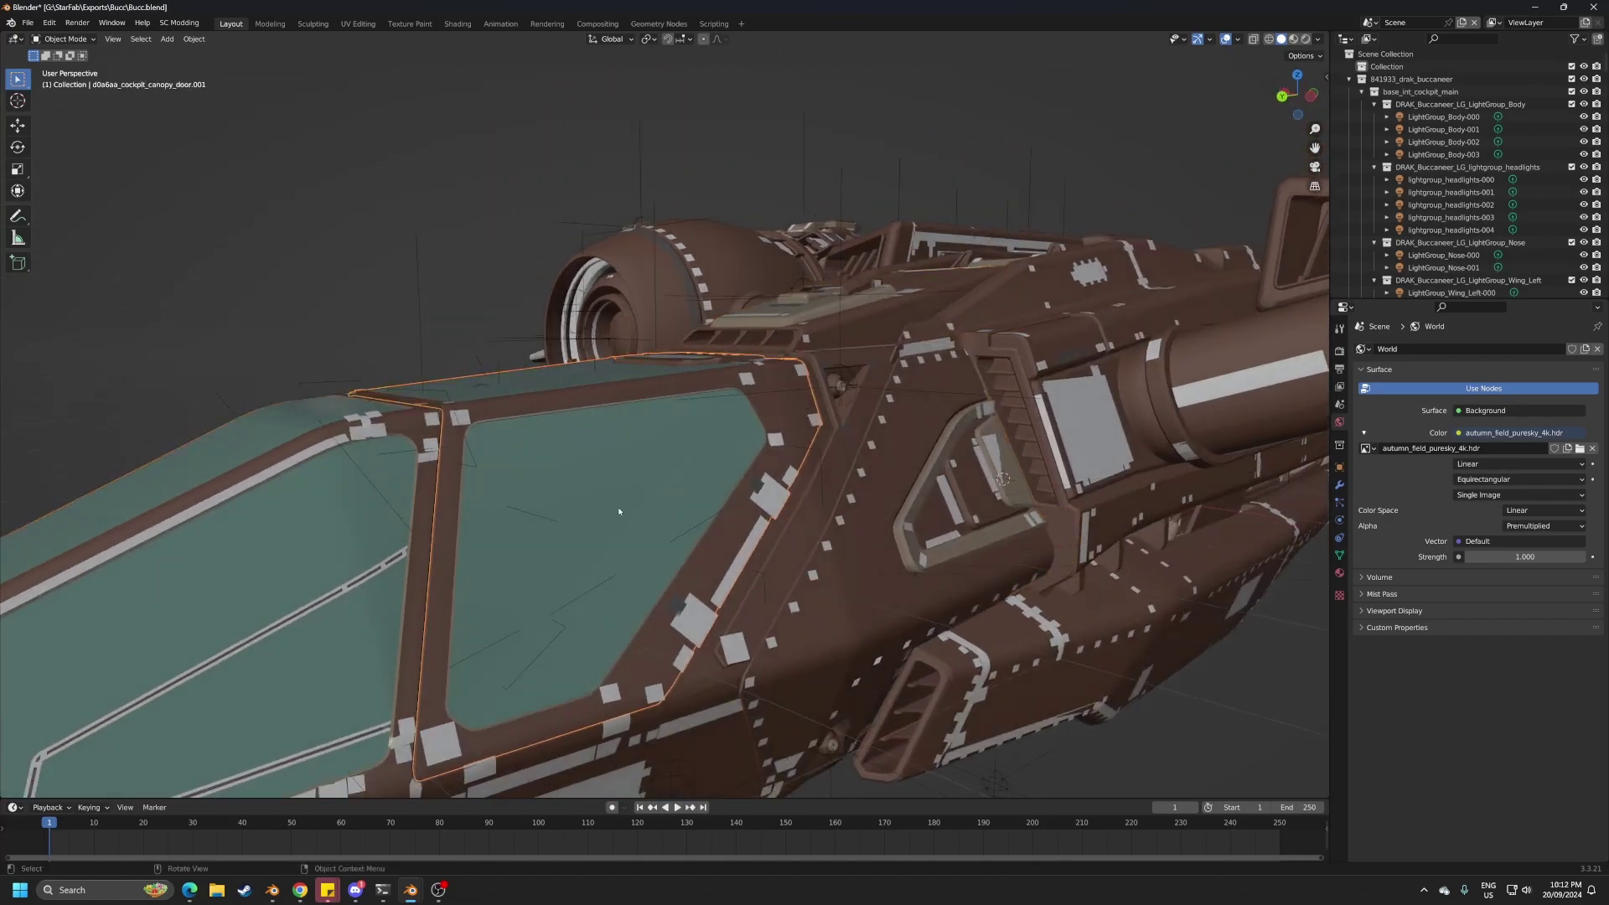
key(h)
Examine the pilot seat and the surrounding interior details through the opened Buccaneer cockpit.
middle_drag(610, 493, 671, 528)
scroll(687, 503, up, 3)
middle_drag(729, 444, 796, 472)
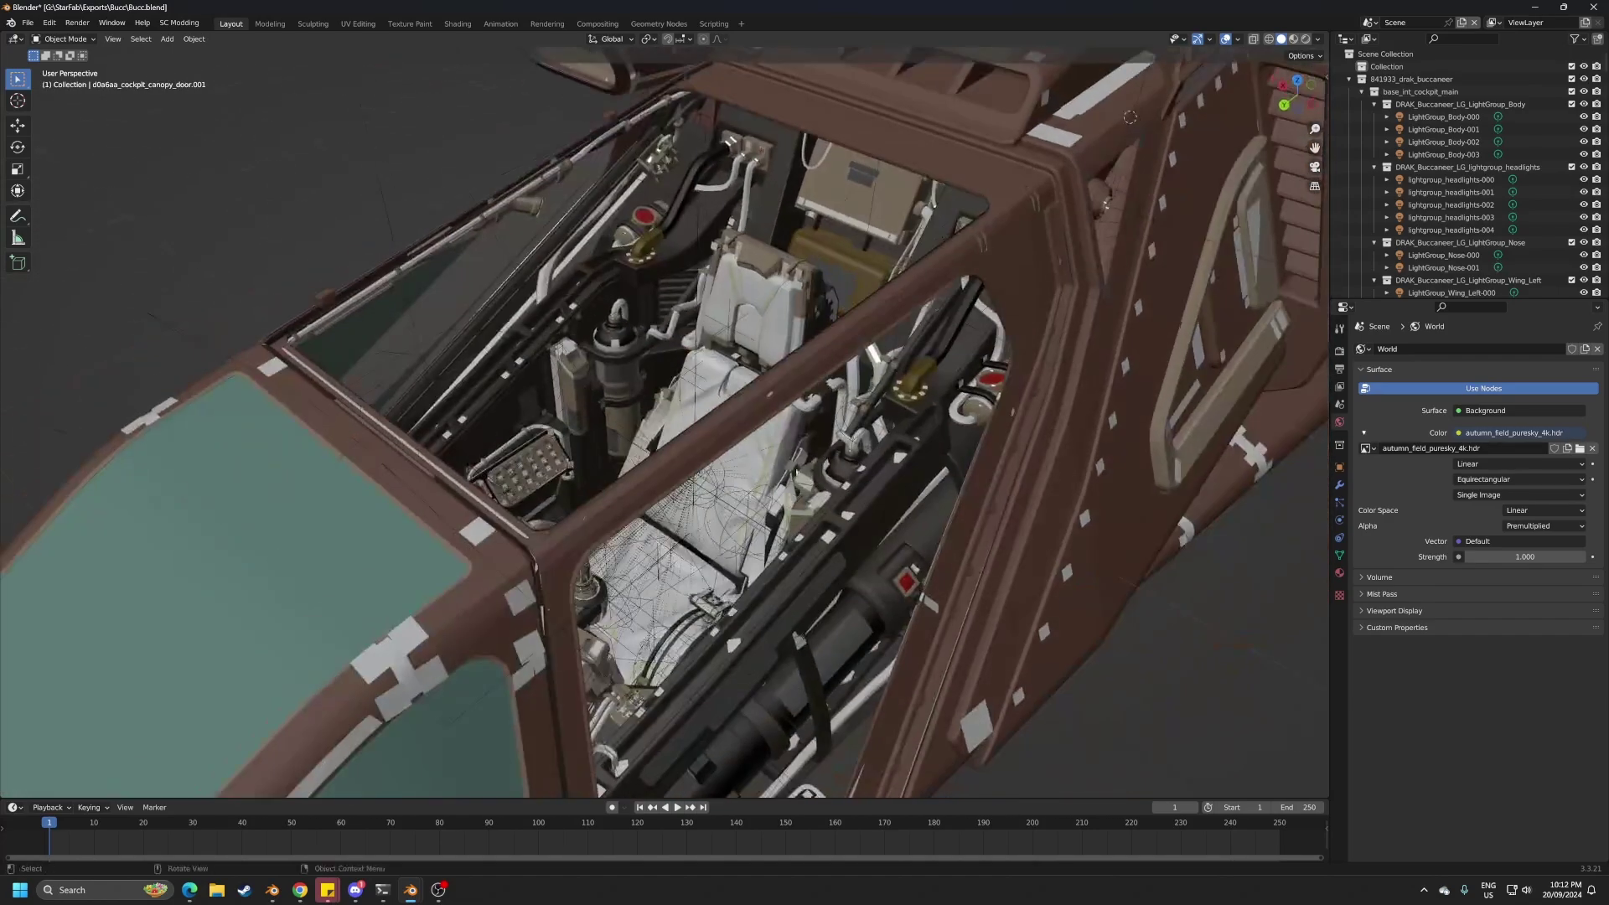
middle_drag(509, 421, 709, 409)
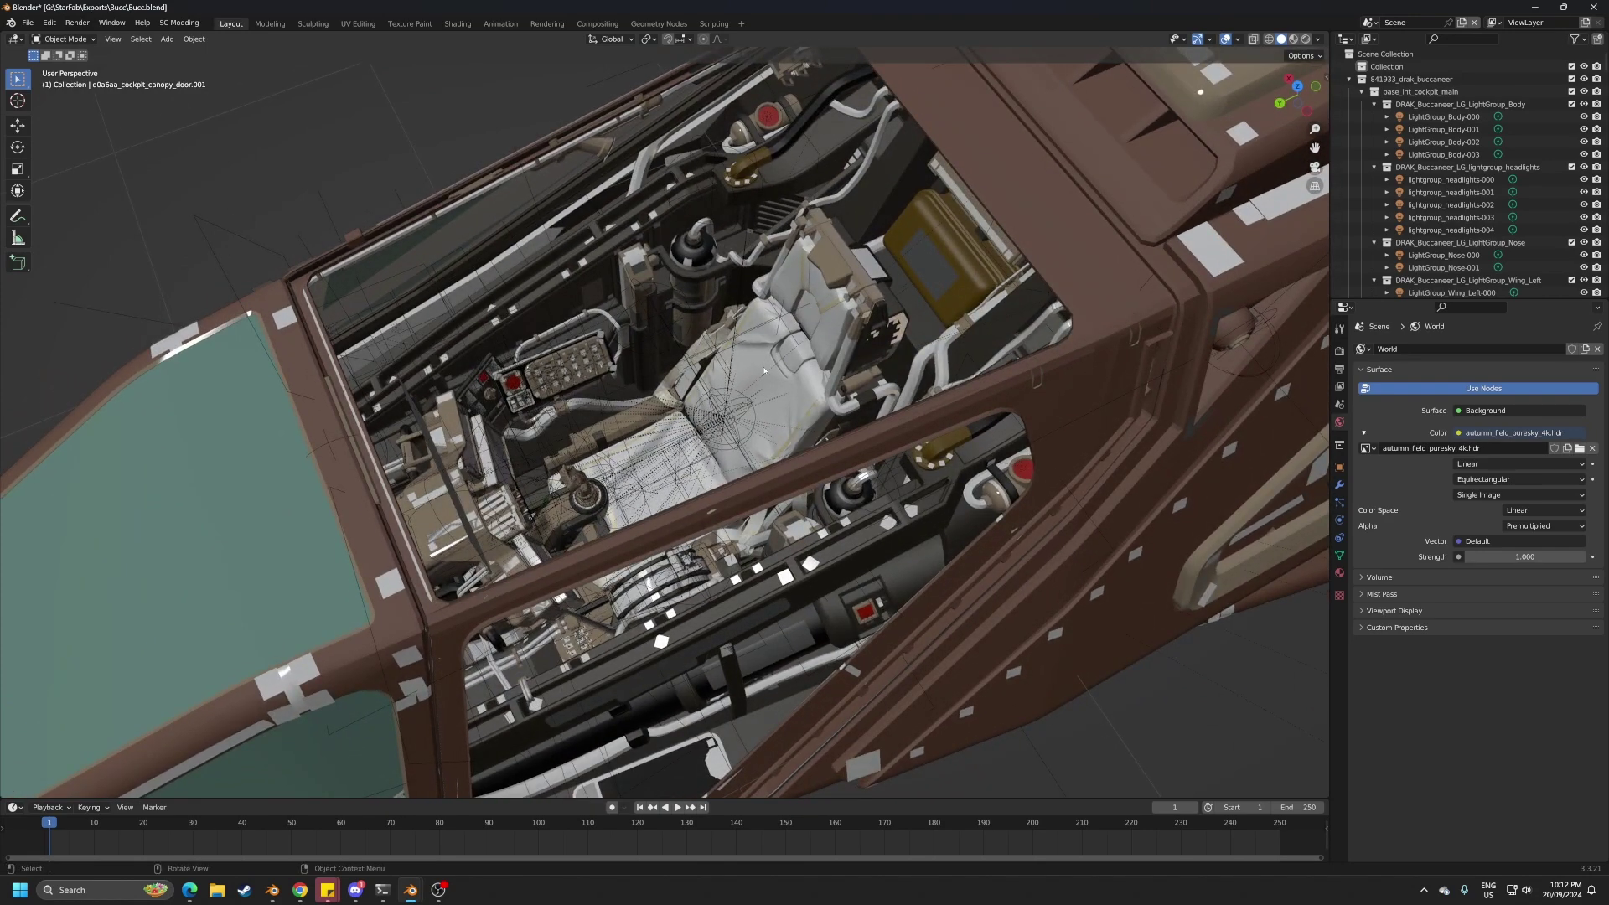
middle_drag(771, 431, 860, 413)
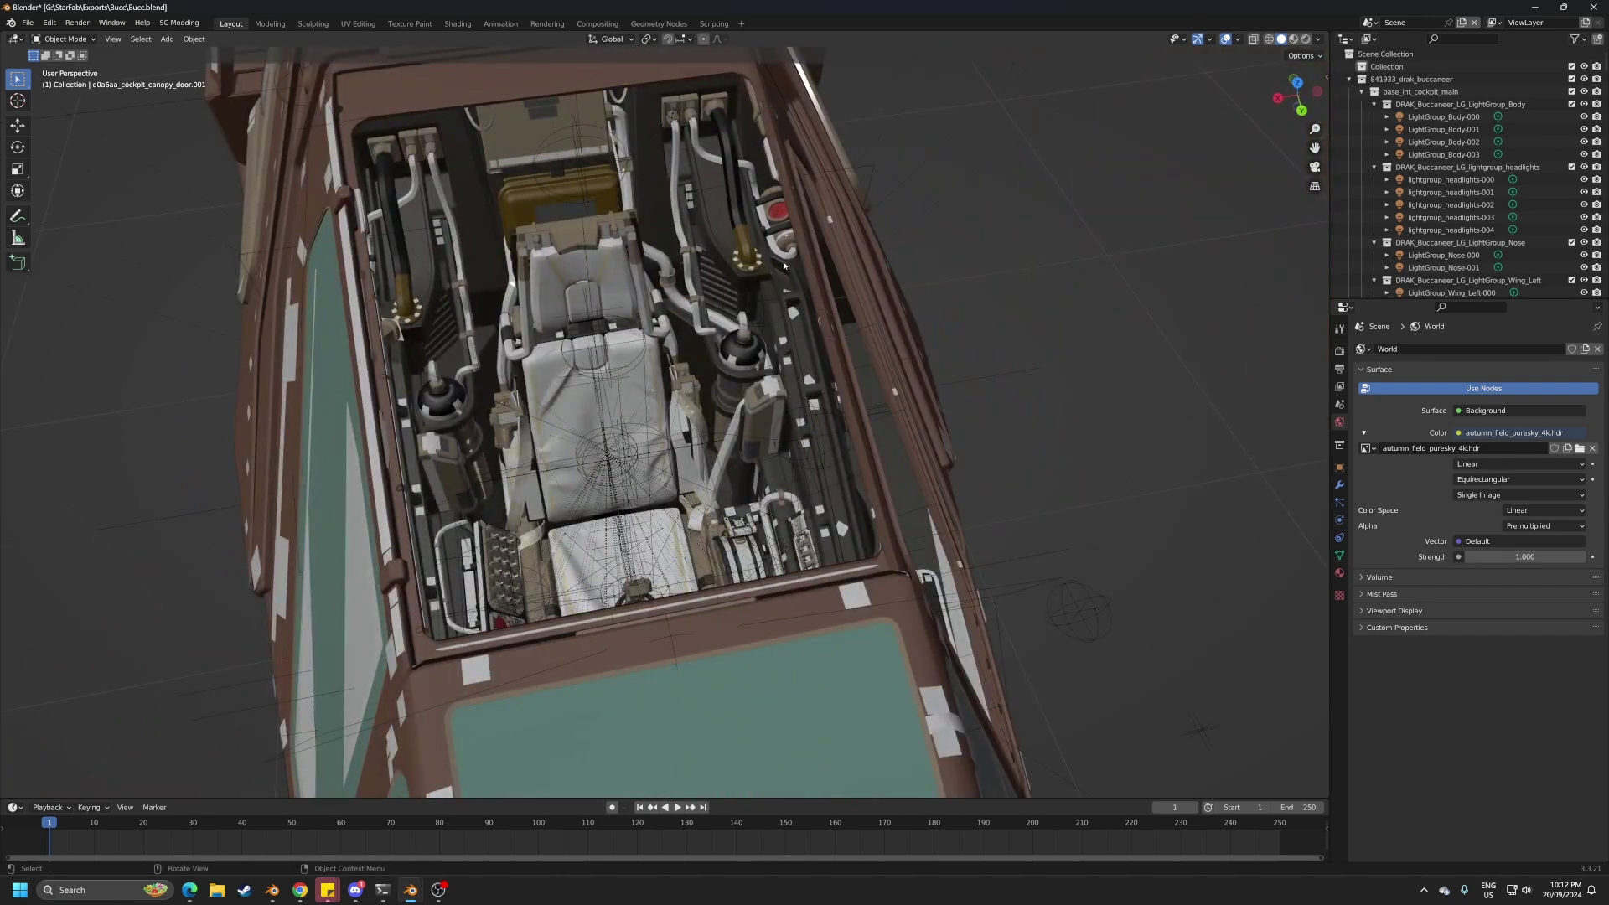
middle_drag(766, 259, 495, 165)
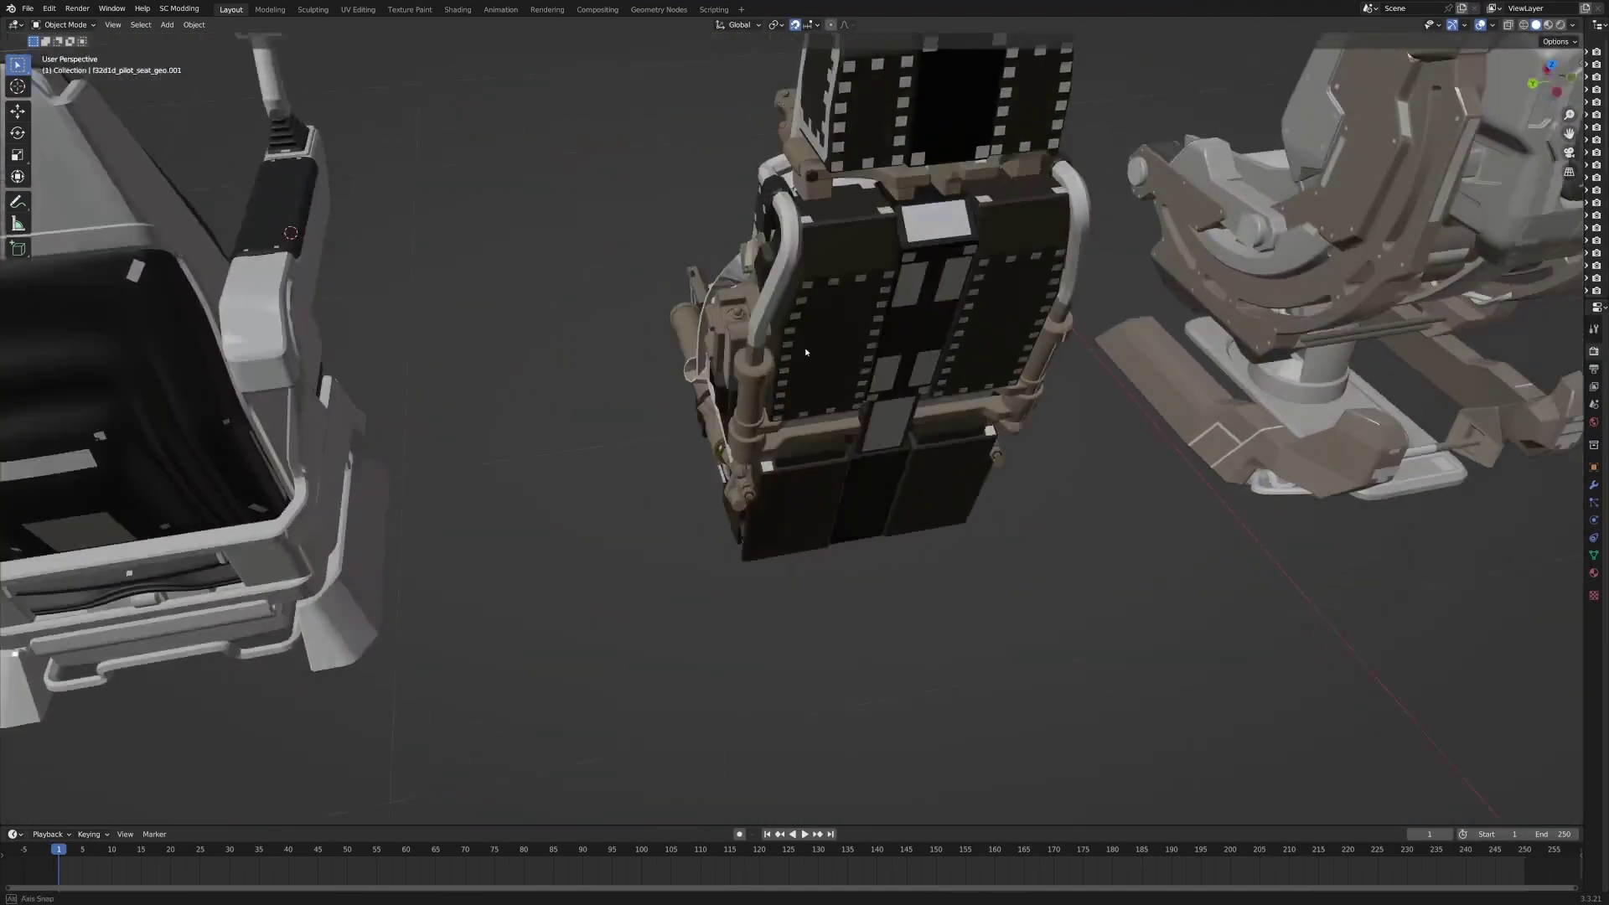
Examine the Buccaneer pilot seat in the seat line-up from the back and front, and select it.
middle_drag(806, 352, 765, 350)
middle_drag(756, 193, 800, 174)
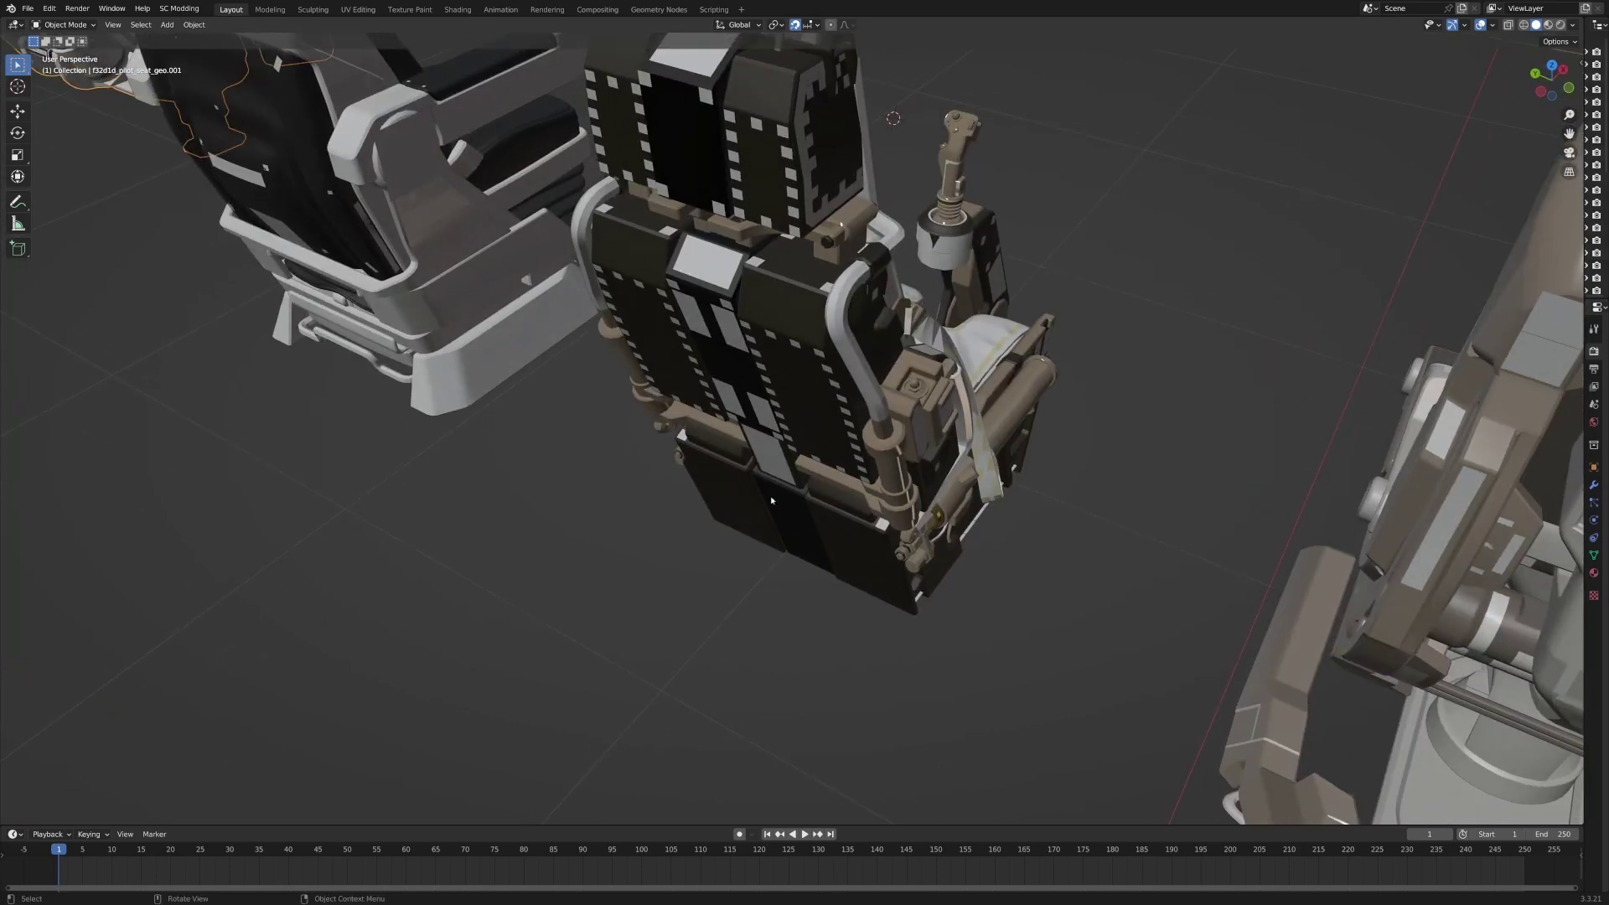
middle_drag(800, 455, 657, 185)
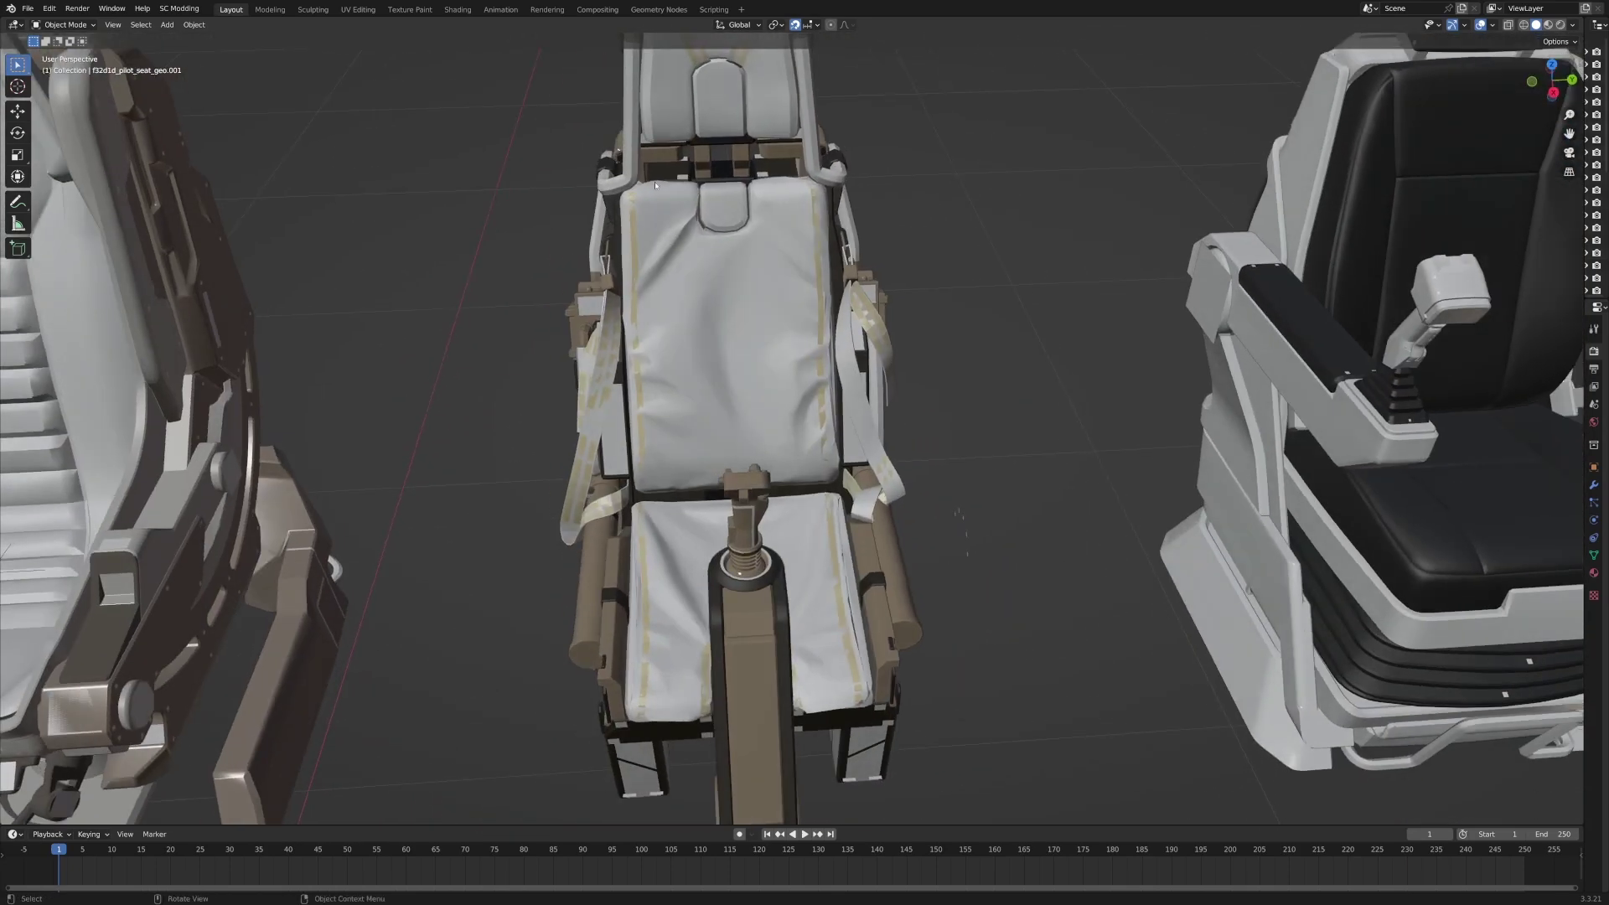
click(648, 240)
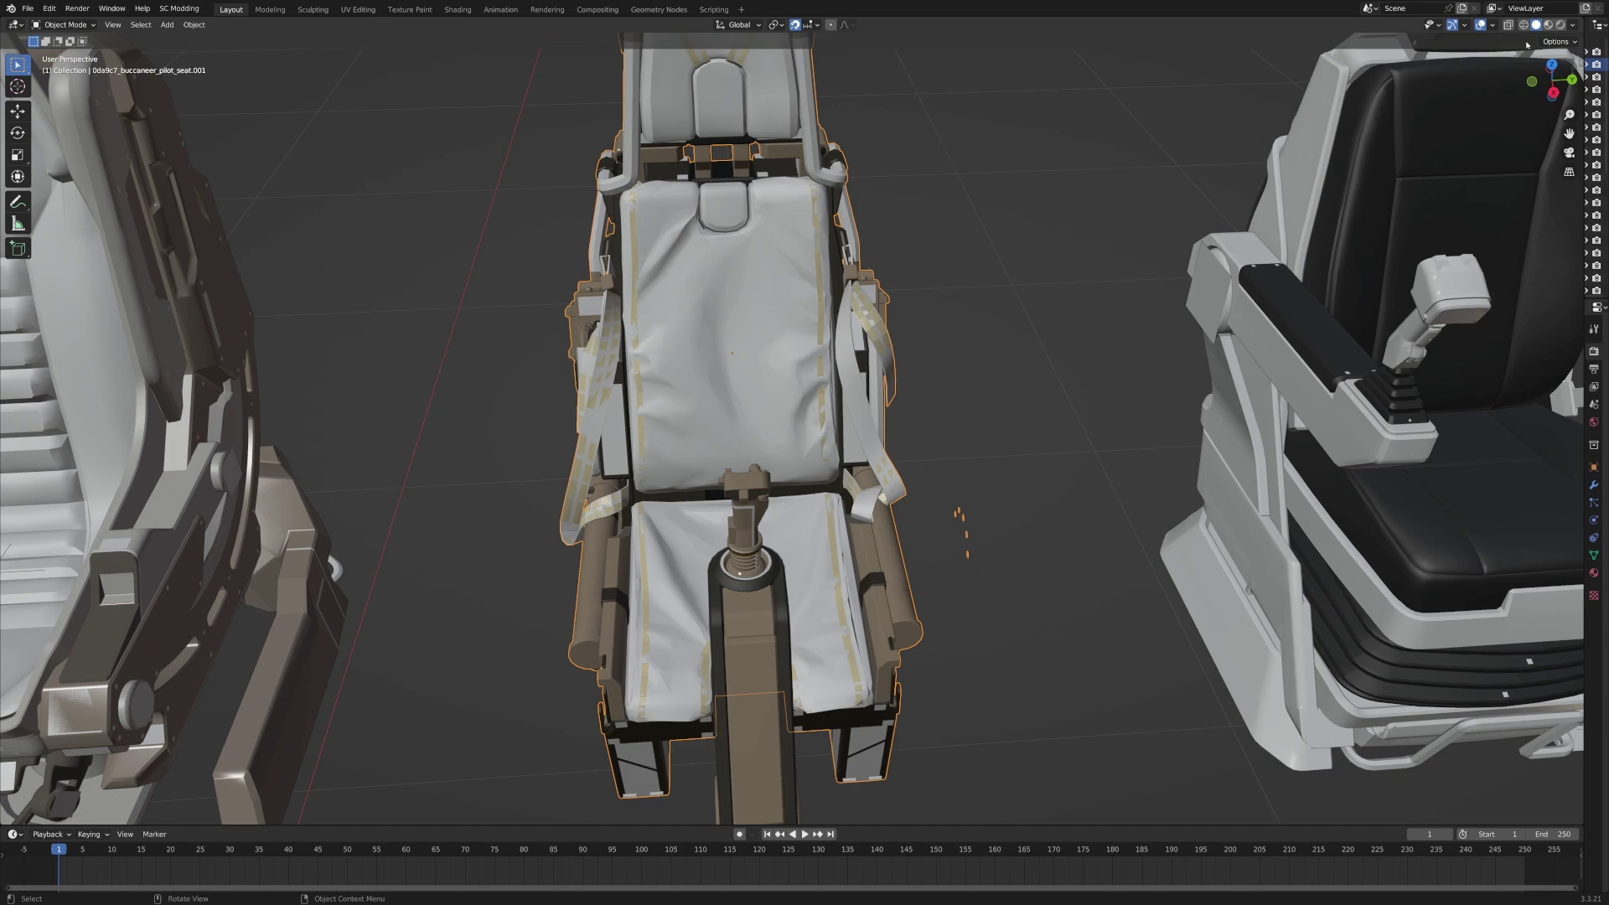
Switch the viewport to rendered shading and examine the Buccaneer seat's stitched fabric, straps and control stick up close.
click(1560, 24)
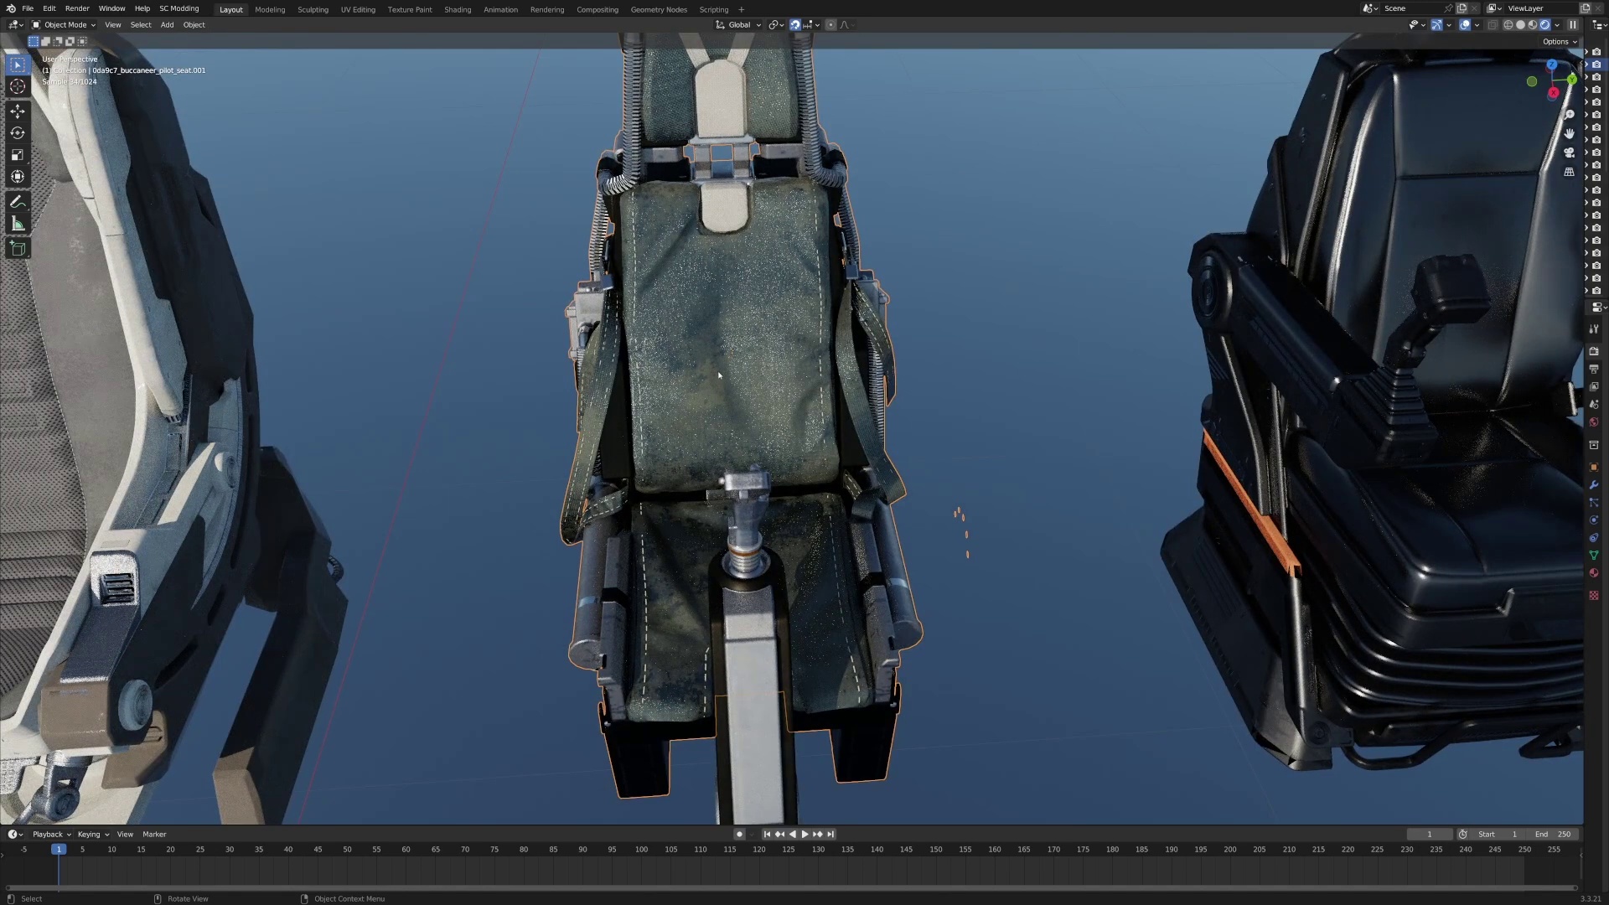
scroll(651, 340, up, 3)
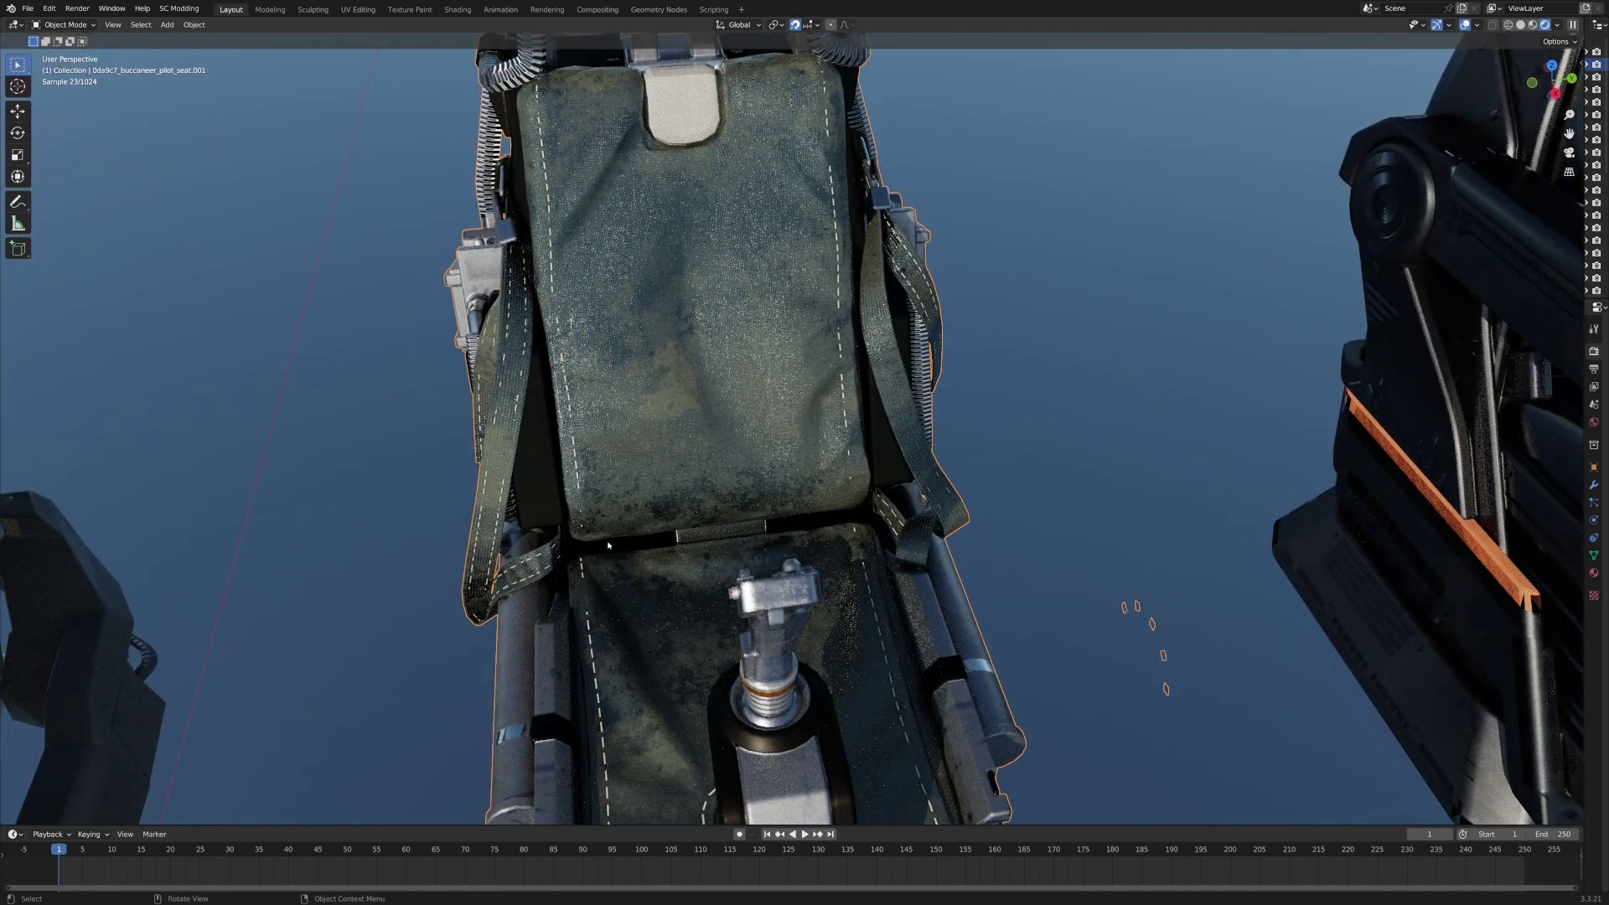
middle_drag(626, 544, 987, 351)
scroll(995, 341, up, 4)
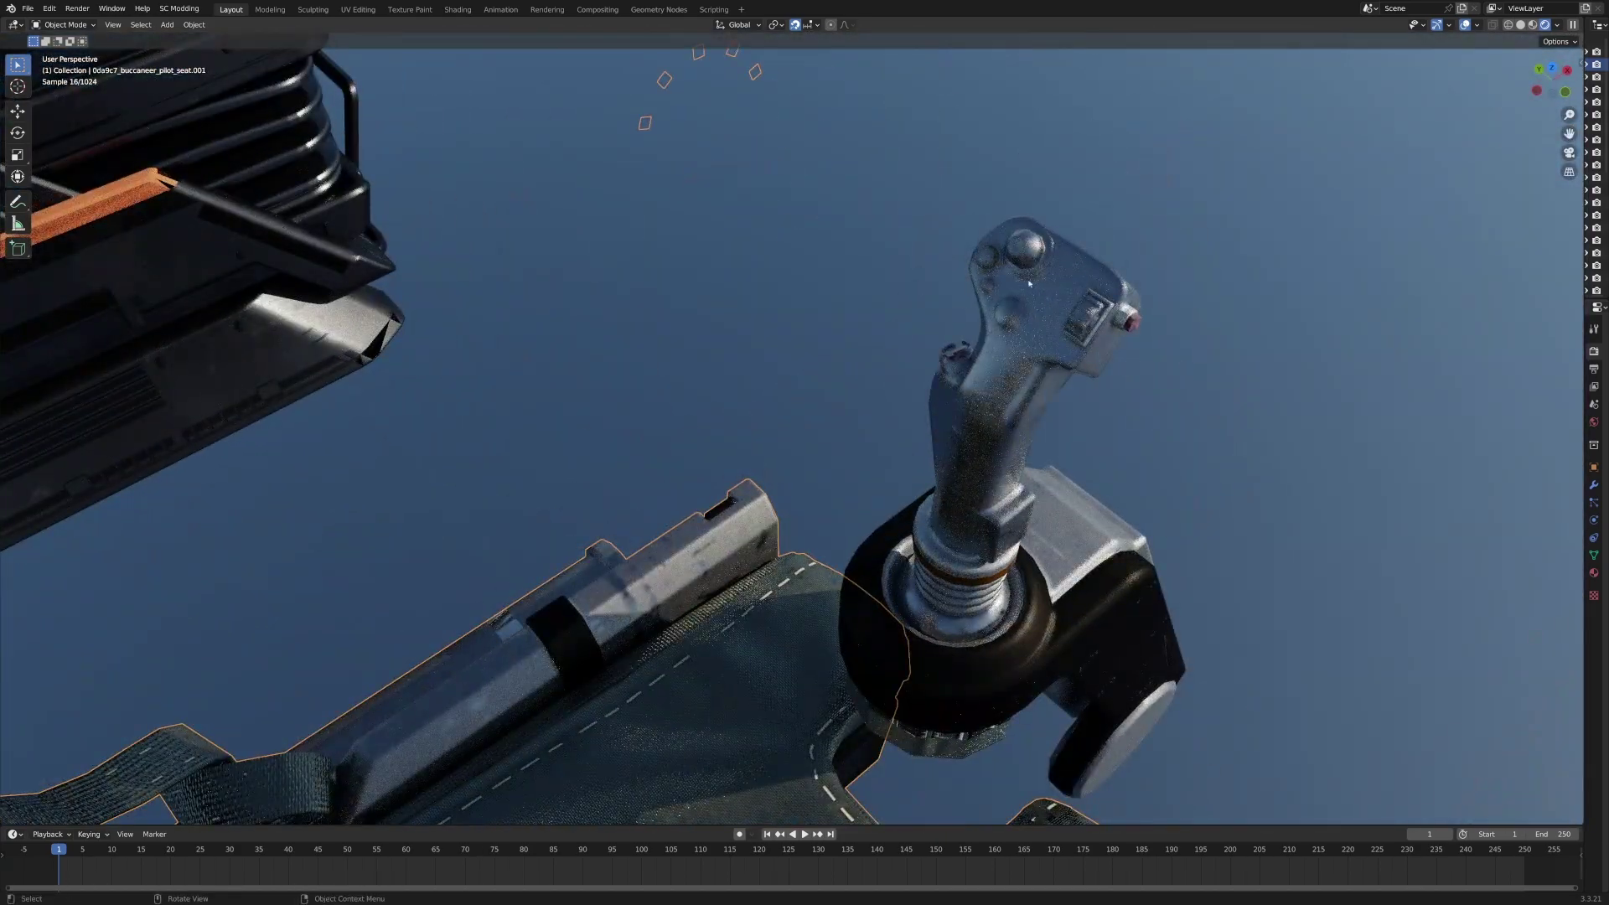
middle_drag(967, 570, 703, 476)
scroll(719, 494, down, 5)
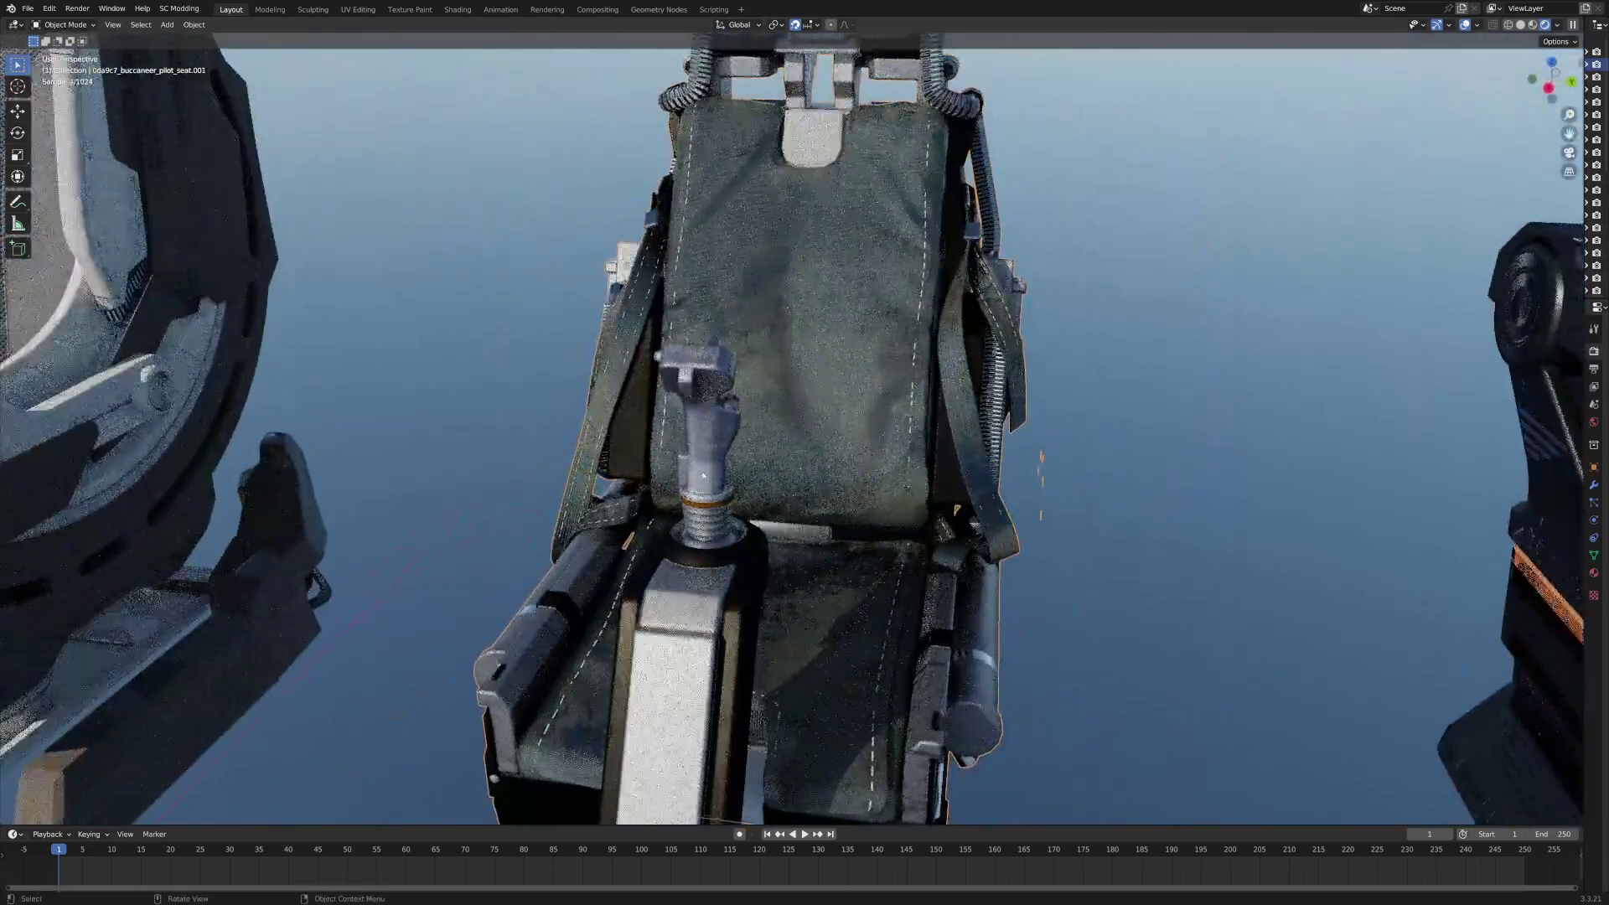
Examine the white-and-brown seat with the triangular backrest emblem from the front and from the side.
shift+middle_drag(687, 229, 470, 424)
scroll(470, 424, down, 3)
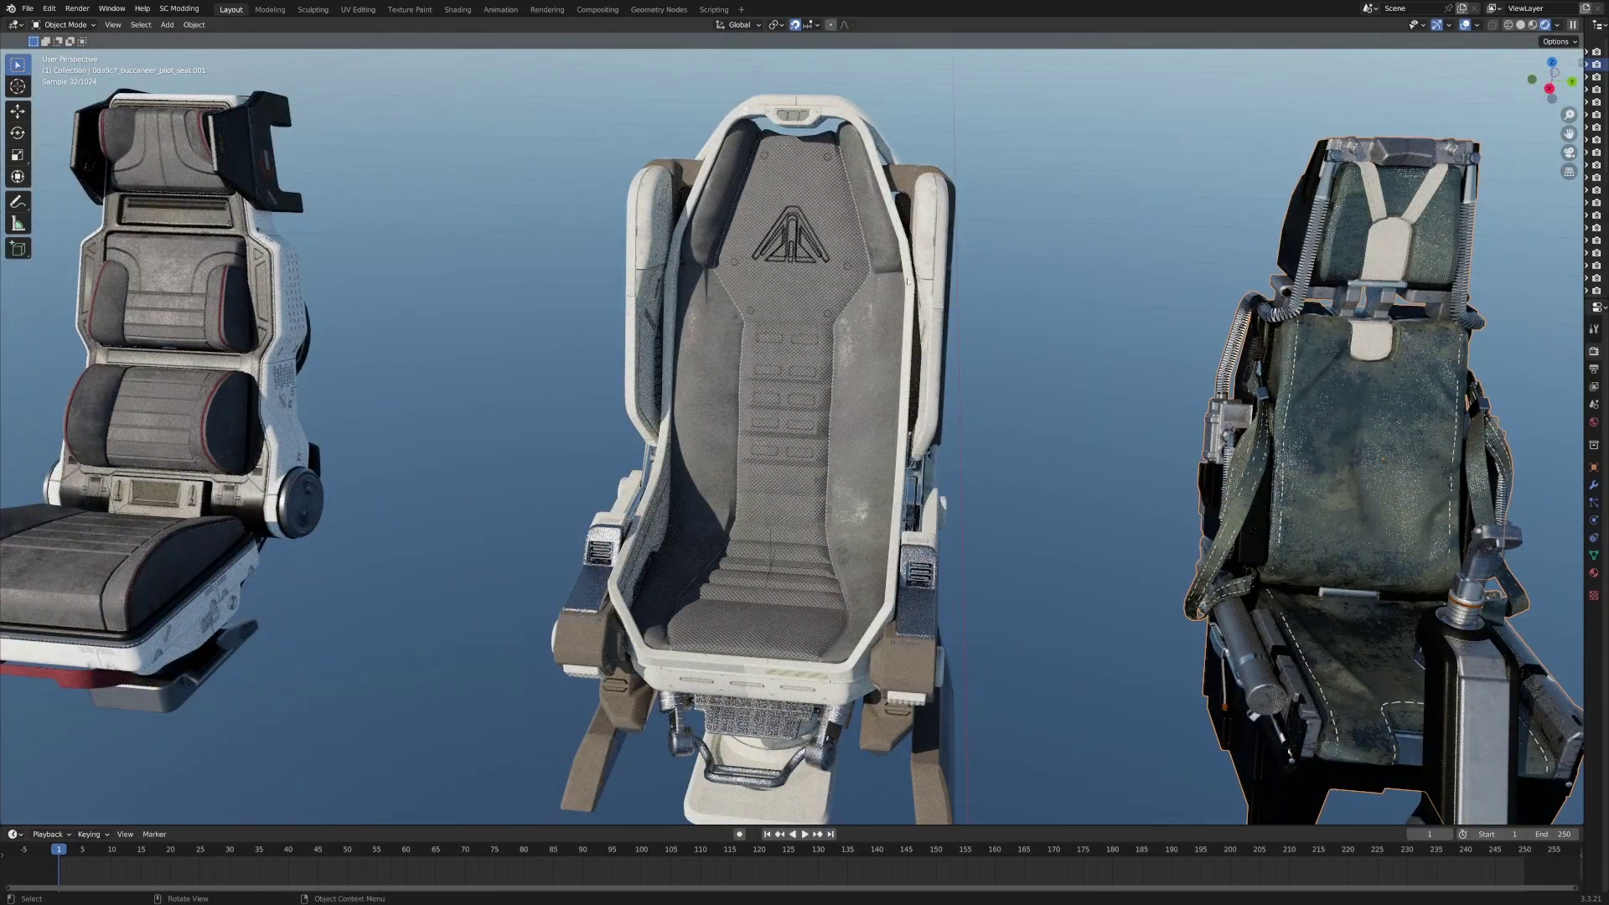
shift+middle_drag(878, 259, 836, 205)
middle_drag(758, 513, 836, 514)
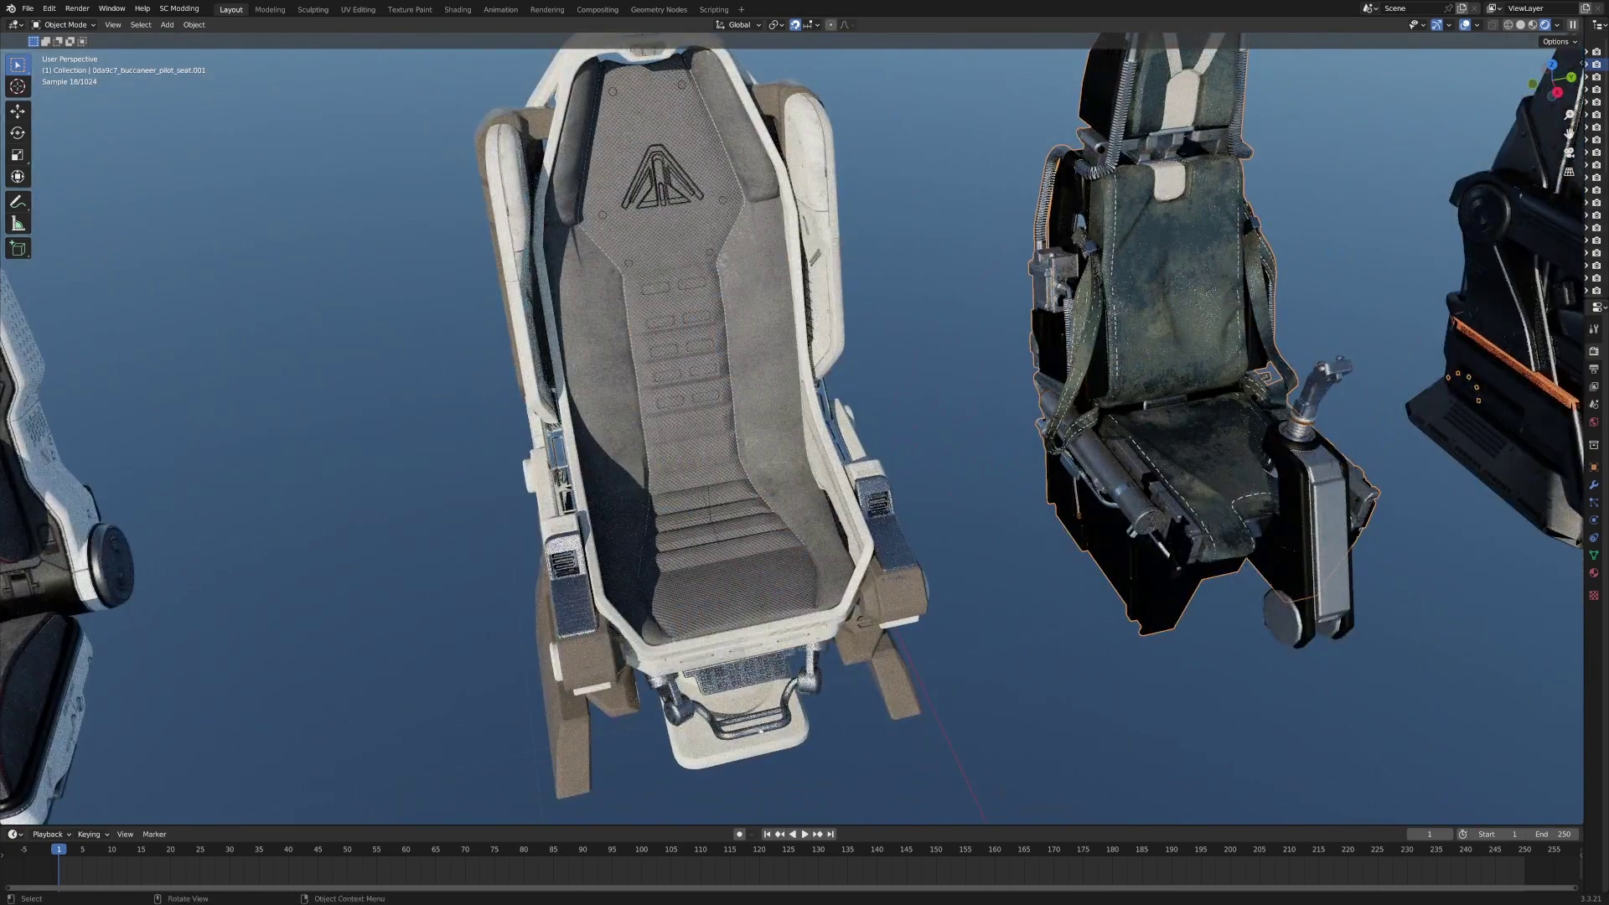
scroll(686, 287, down, 3)
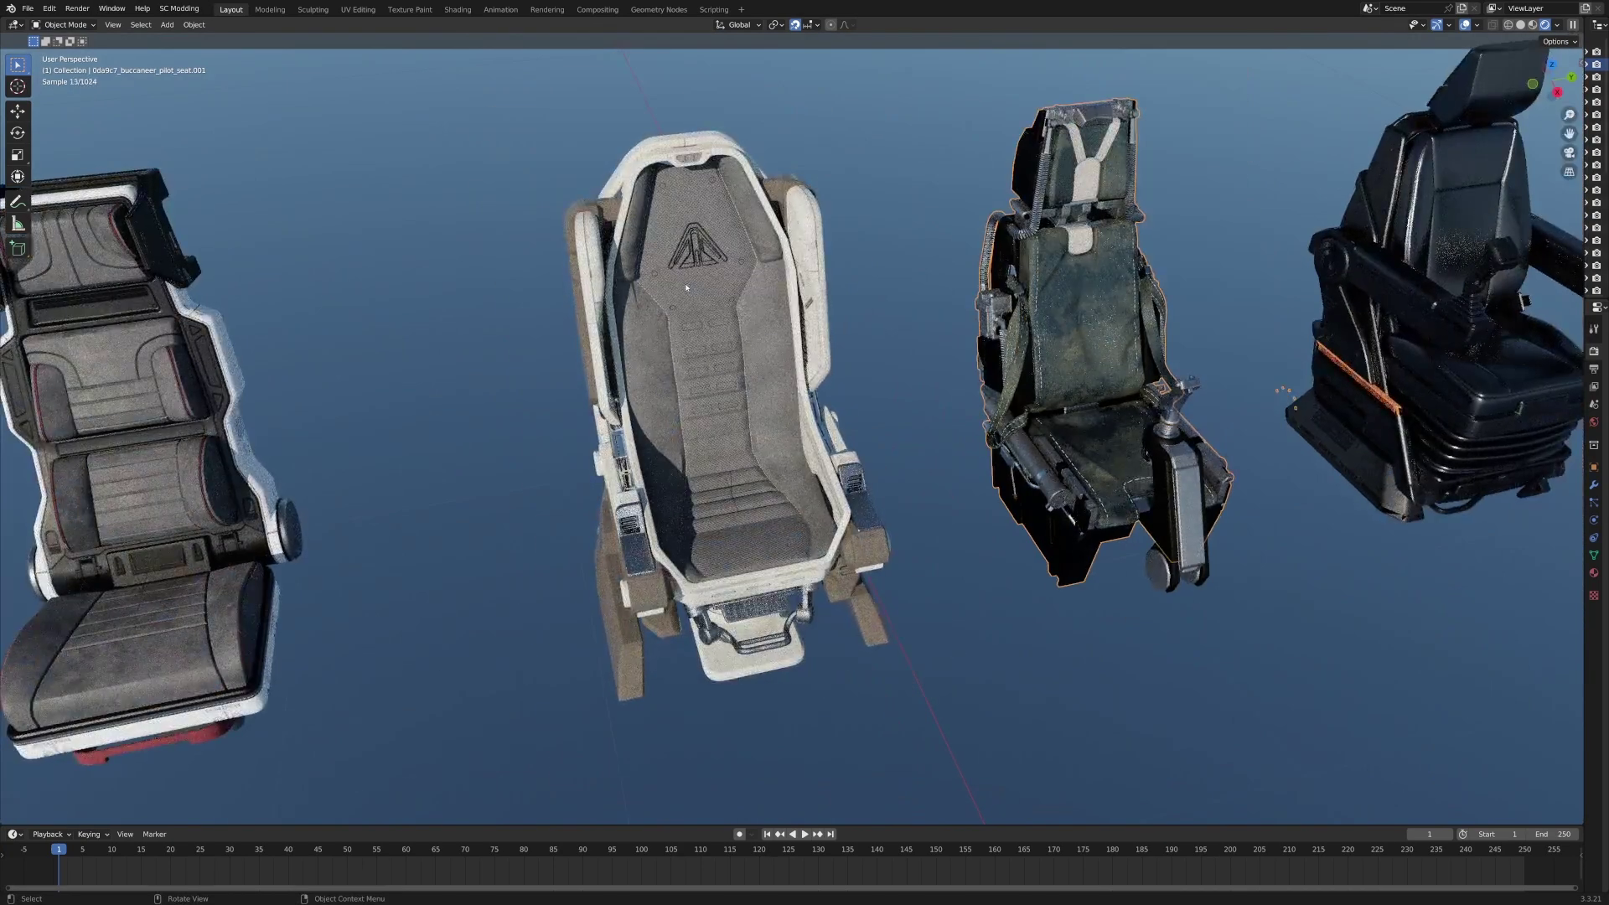
scroll(696, 353, up, 5)
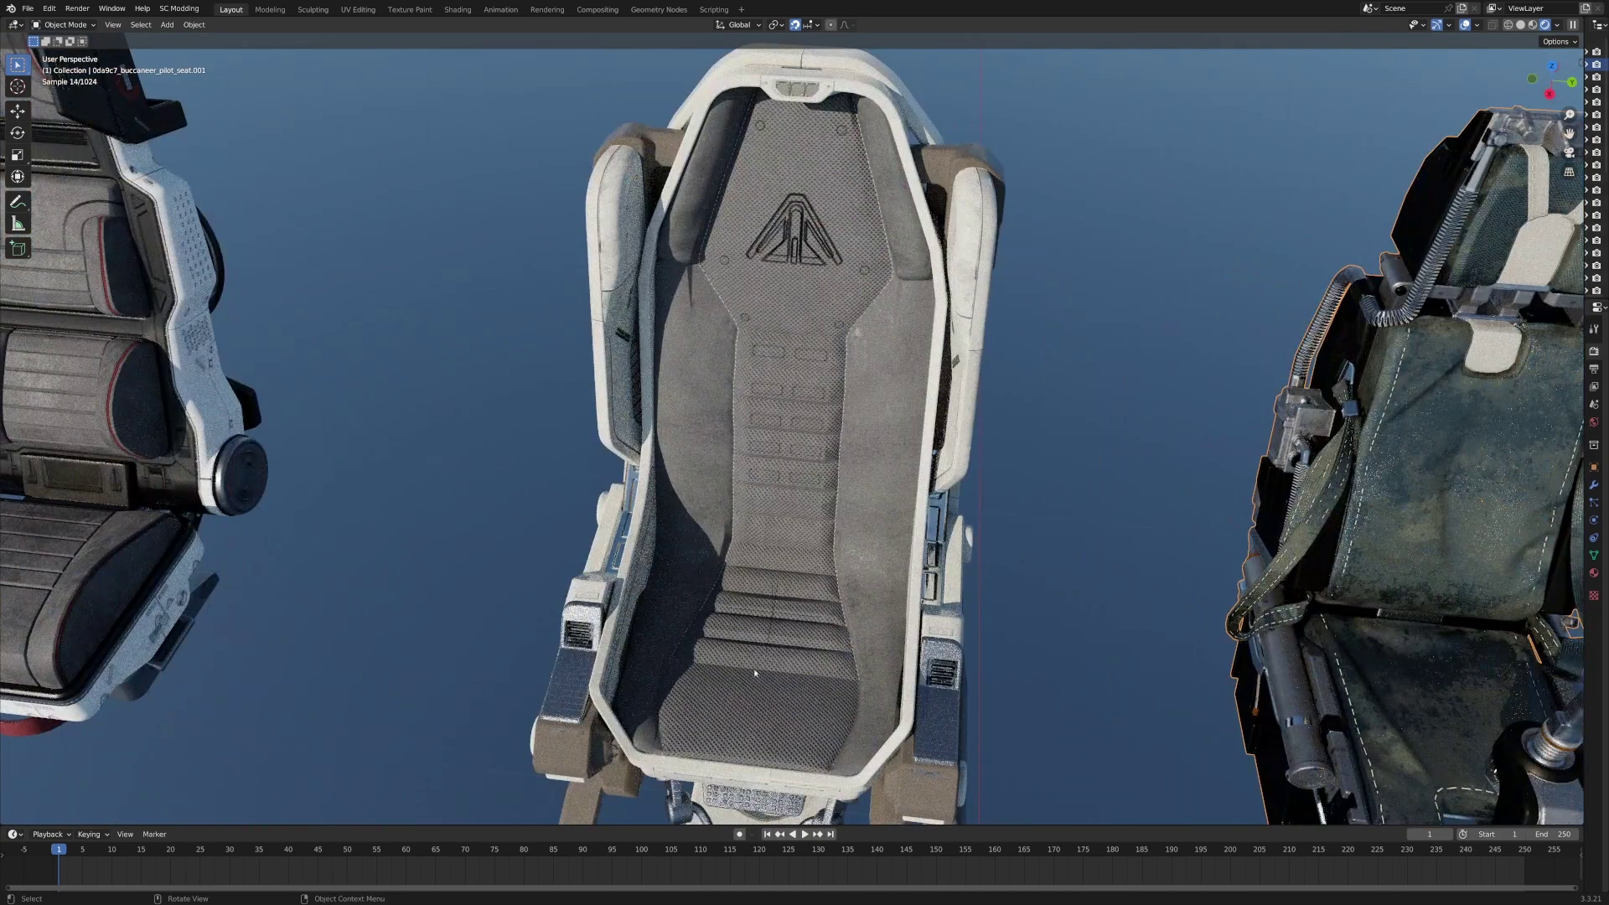
shift+middle_drag(754, 673, 762, 592)
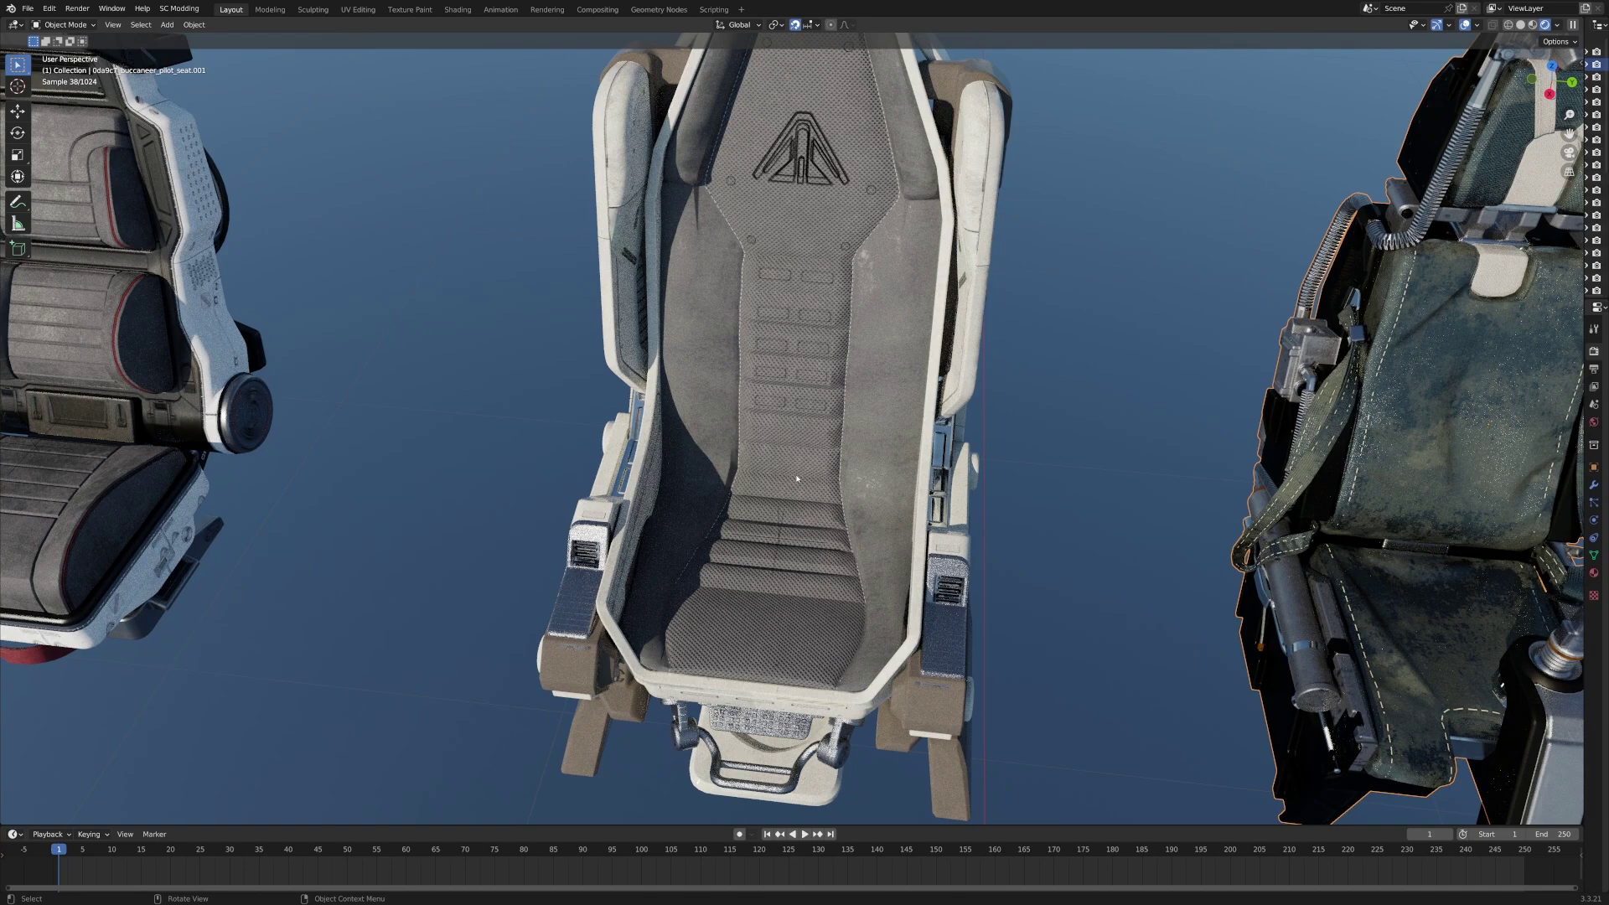
middle_drag(797, 480, 492, 668)
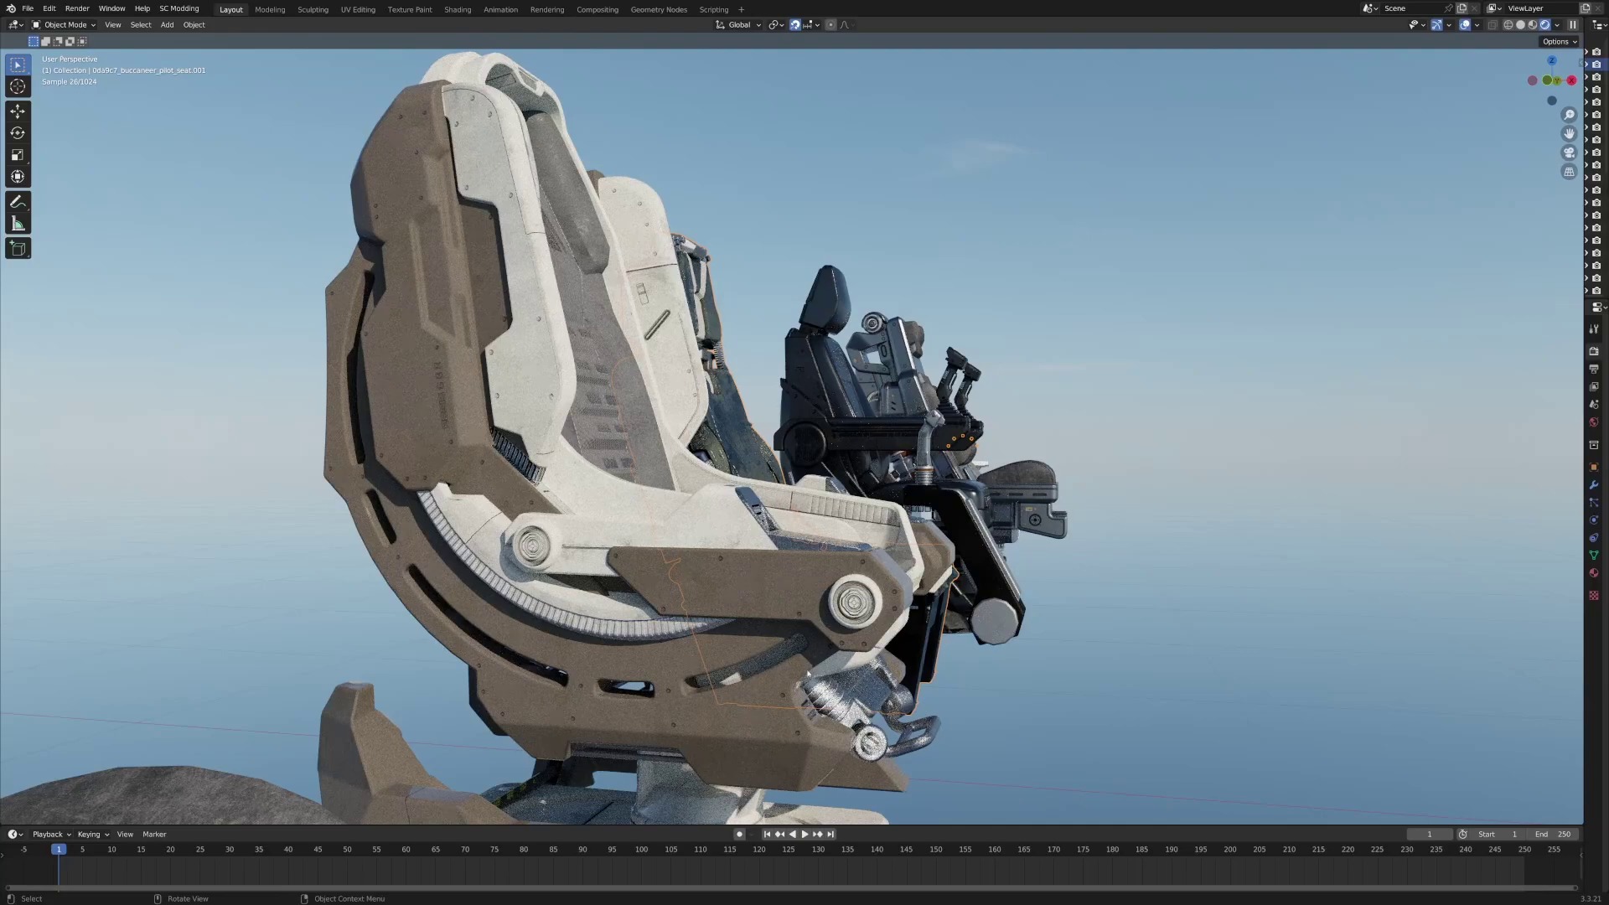
middle_drag(620, 664, 872, 499)
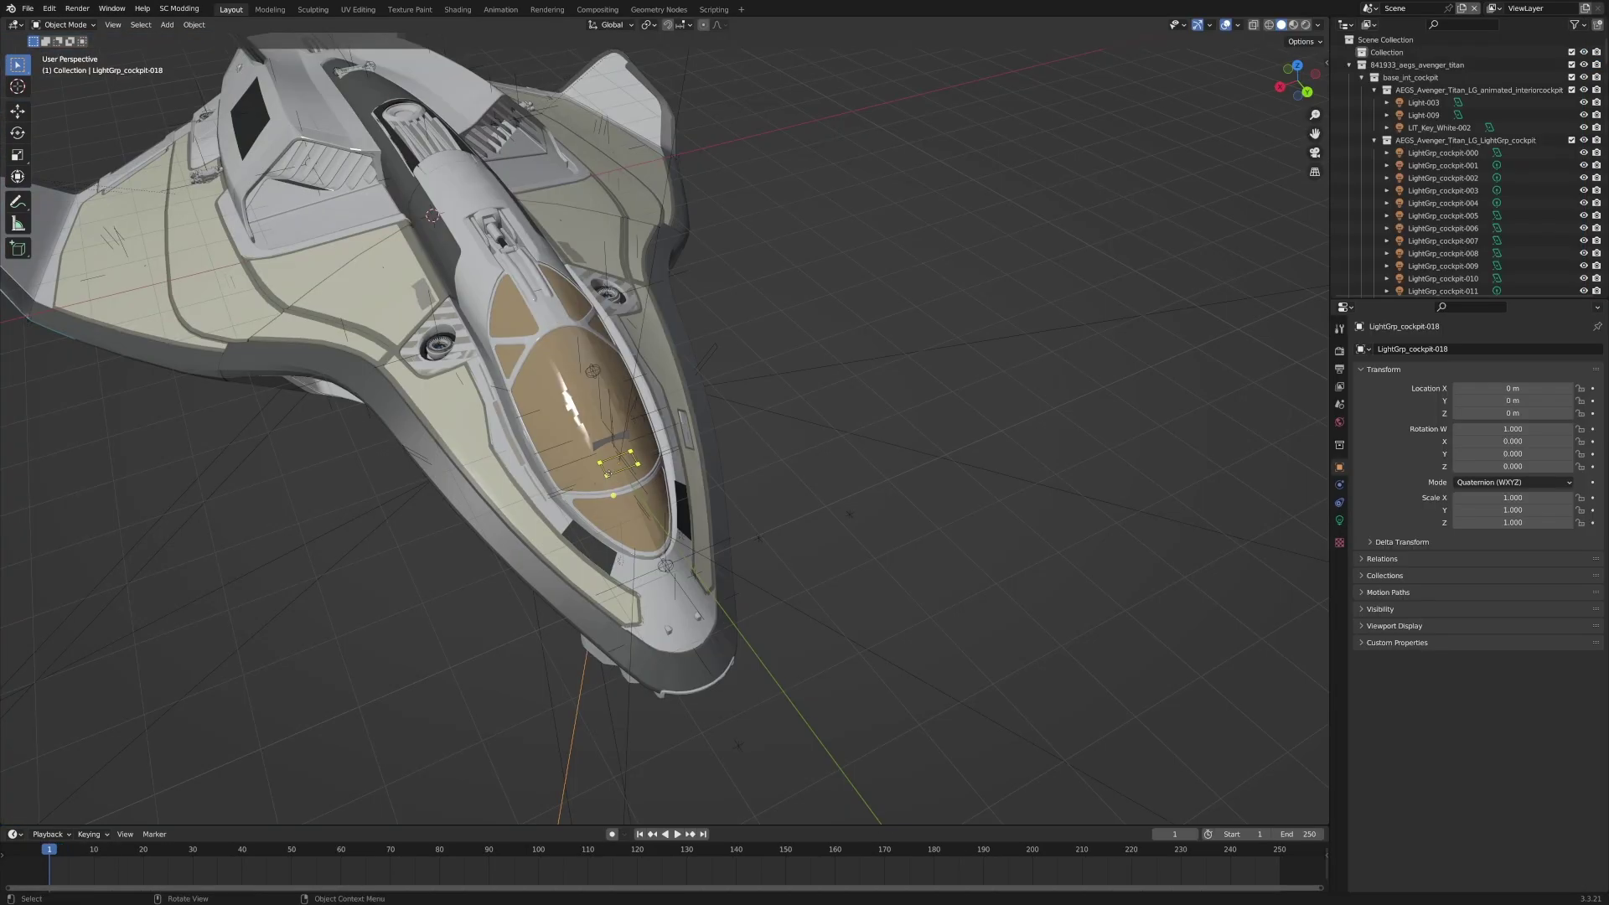
In the Avenger Titan scene, select and hide the outer hull and examine the pilot seat inside the cockpit.
click(797, 513)
middle_drag(737, 747, 771, 528)
scroll(844, 464, up, 4)
middle_drag(709, 360, 659, 334)
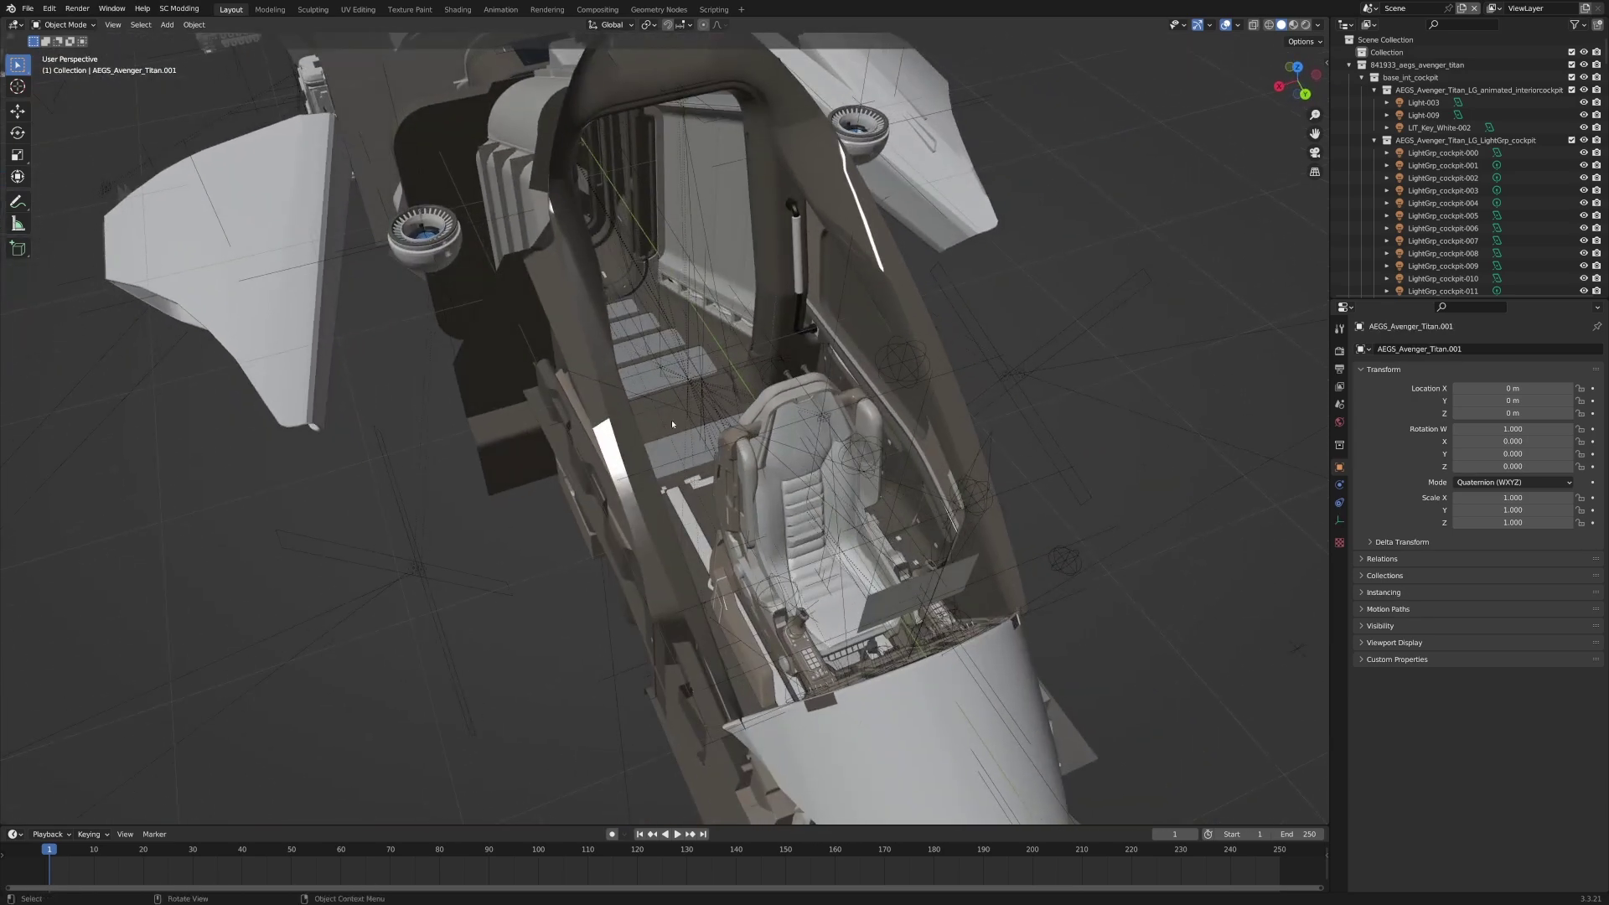
scroll(678, 449, down, 5)
scroll(841, 515, up, 5)
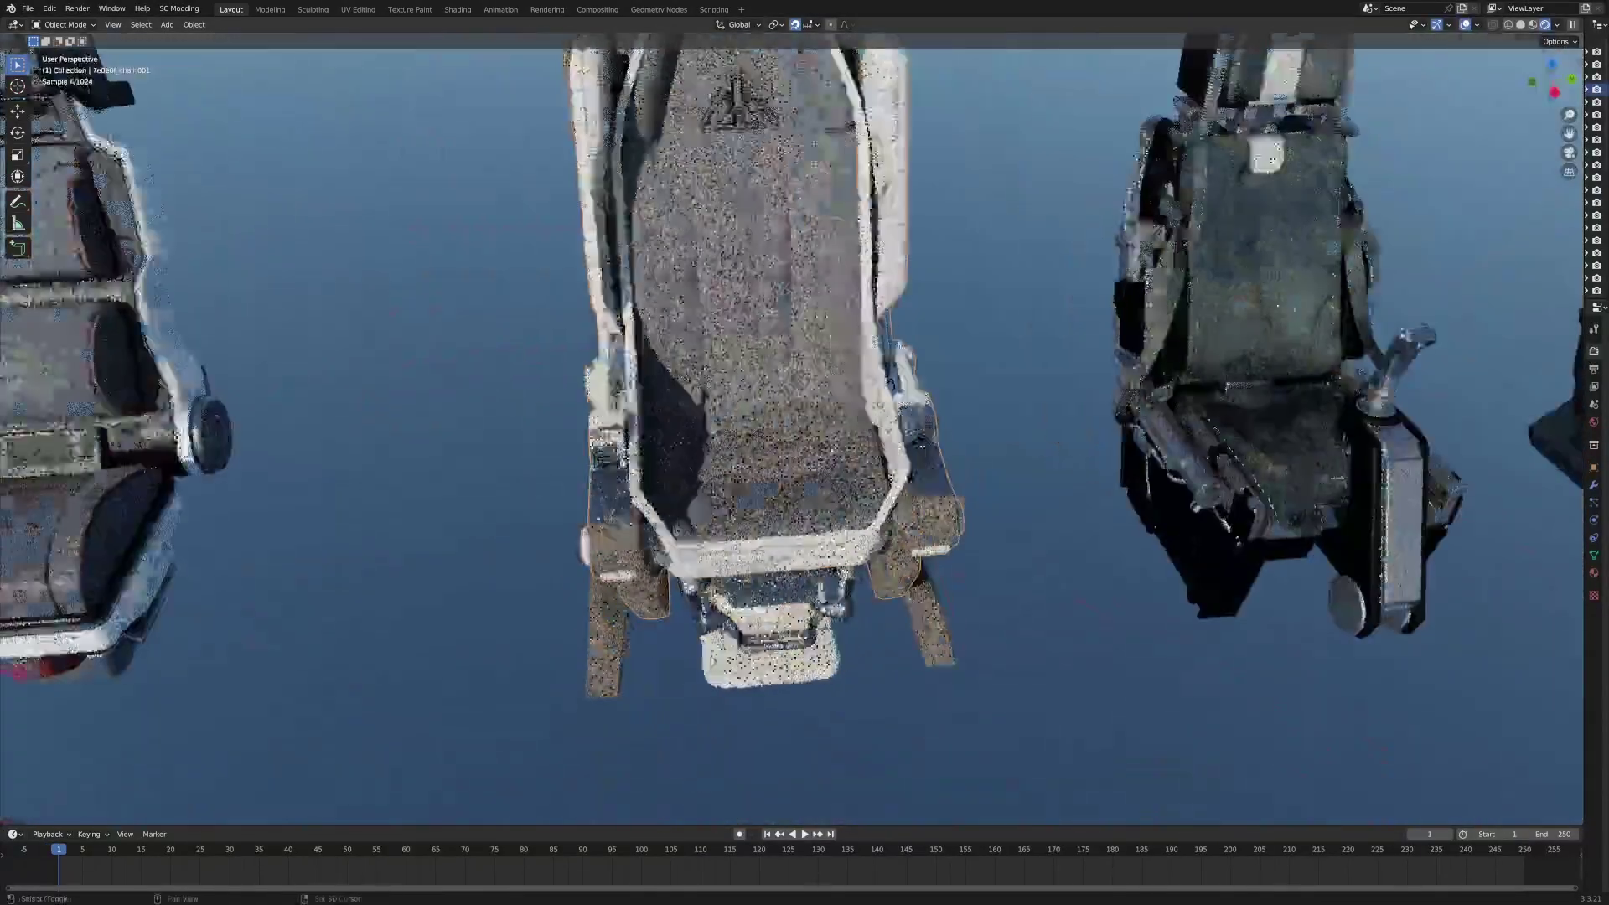
In the seat line-up, enter Edit Mode on the white-and-brown seat and select the linked seam strip beside the backrest's centre panel.
shift+middle_drag(800, 103, 790, 330)
scroll(800, 205, up, 3)
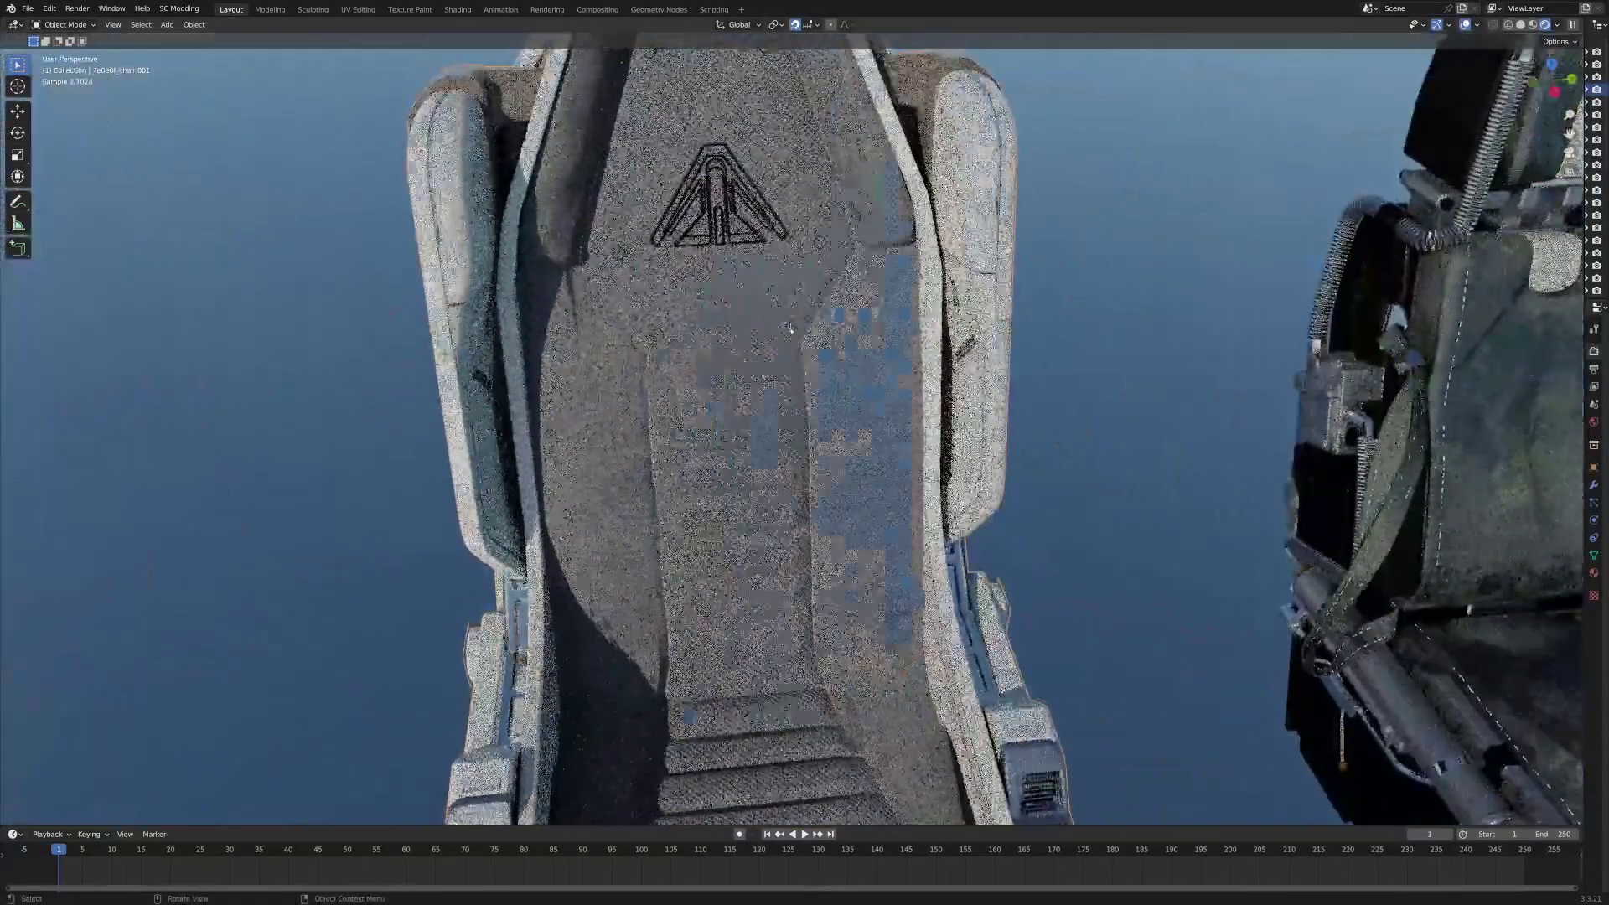
key(Tab)
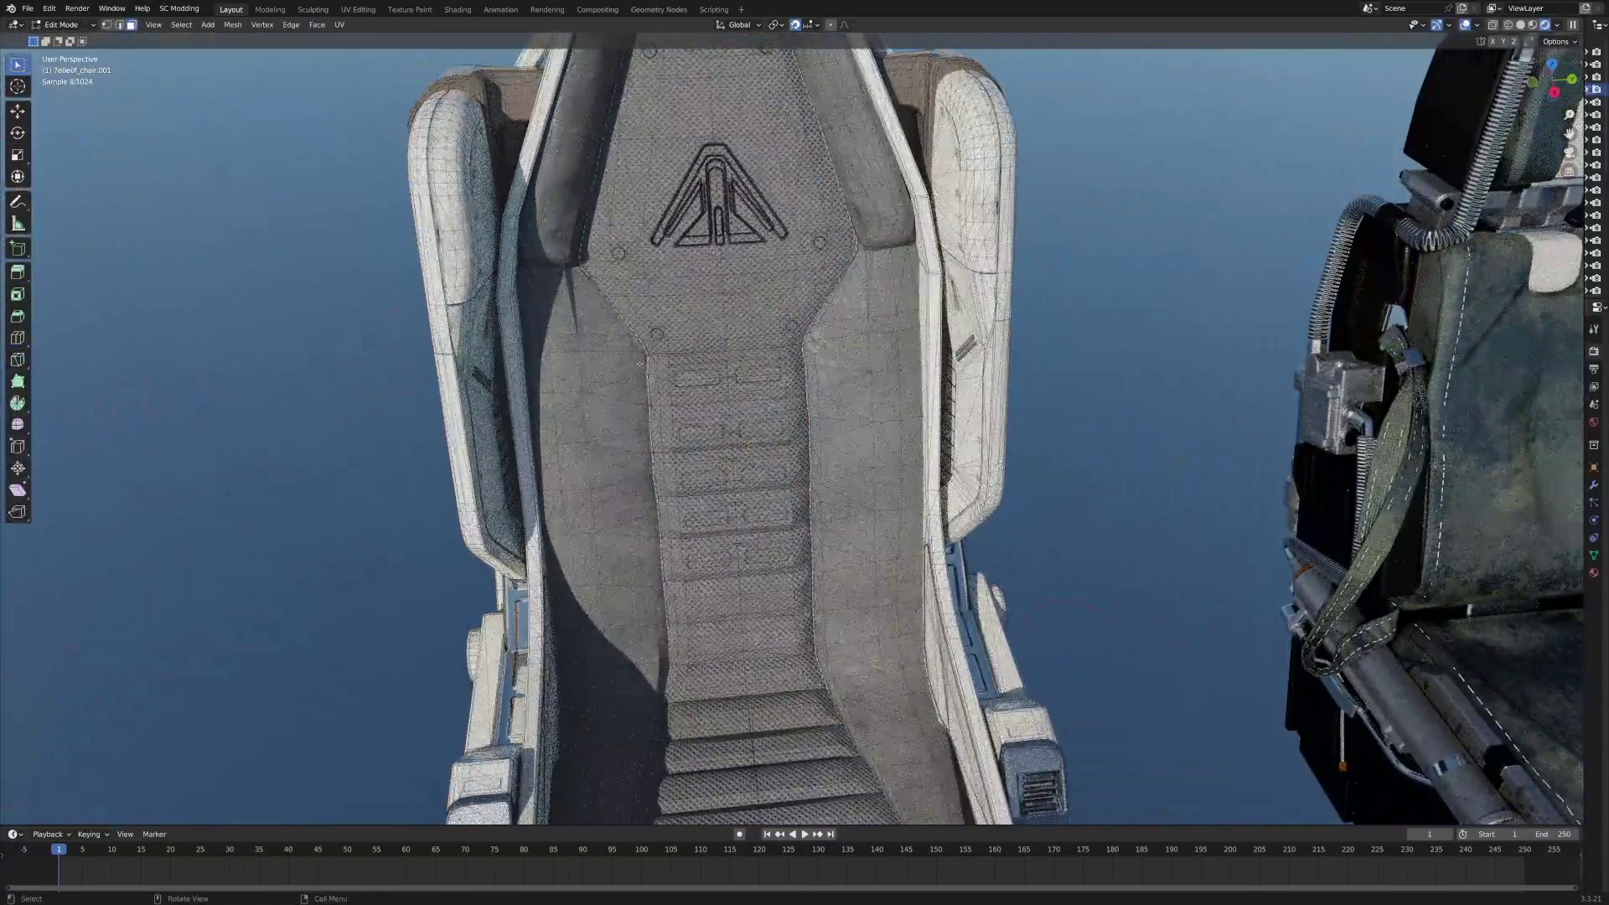
key(ctrl+l)
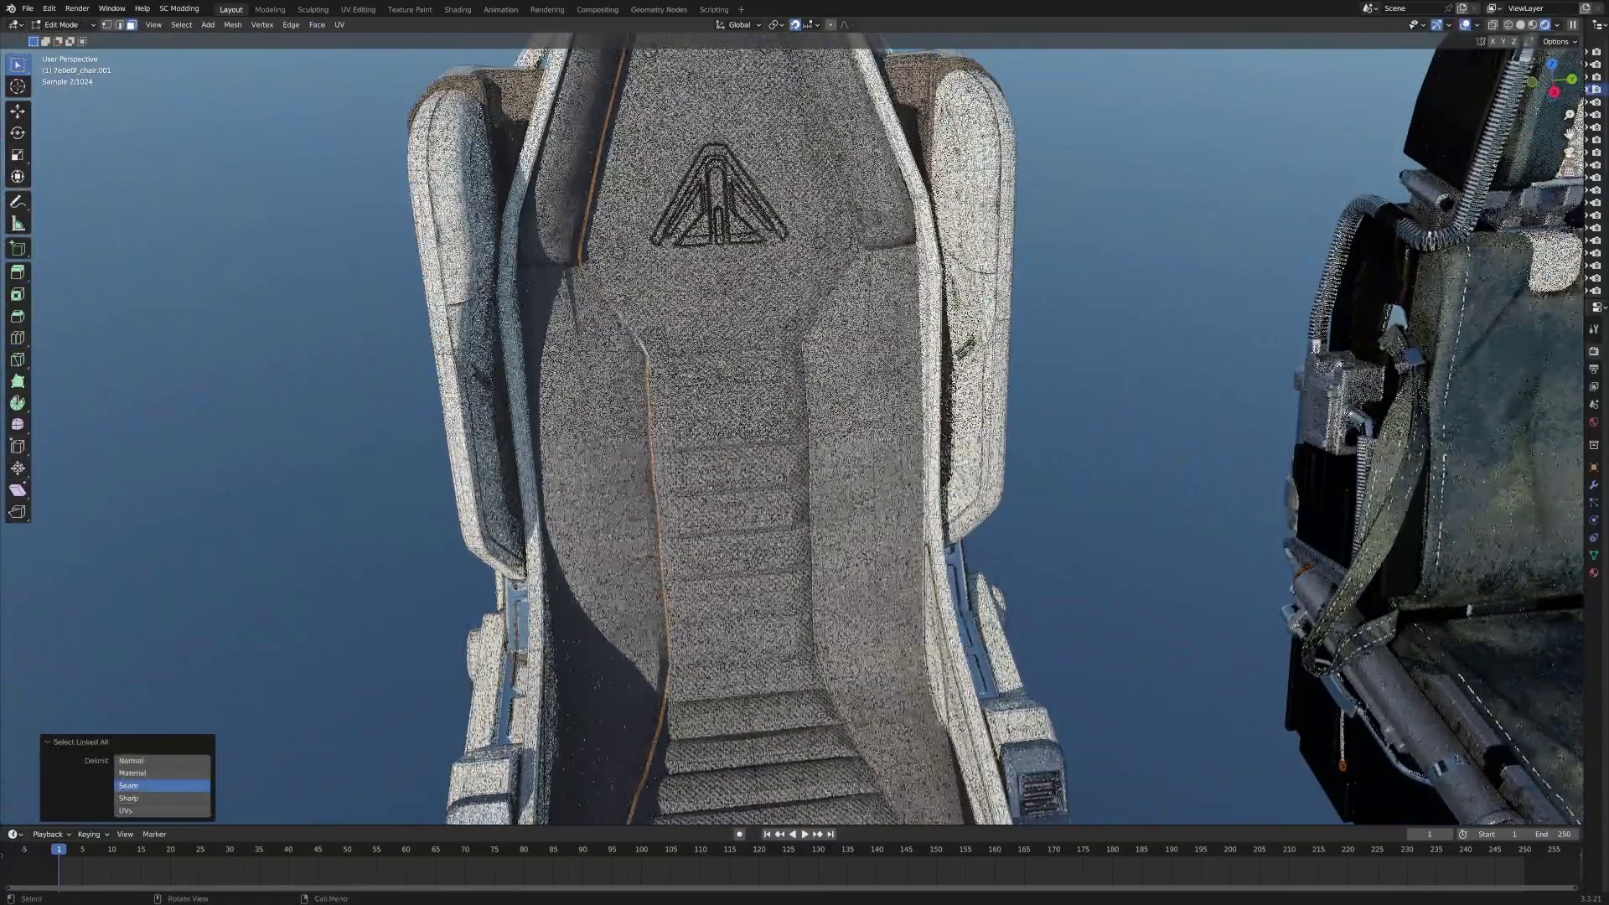
scroll(775, 377, down, 3)
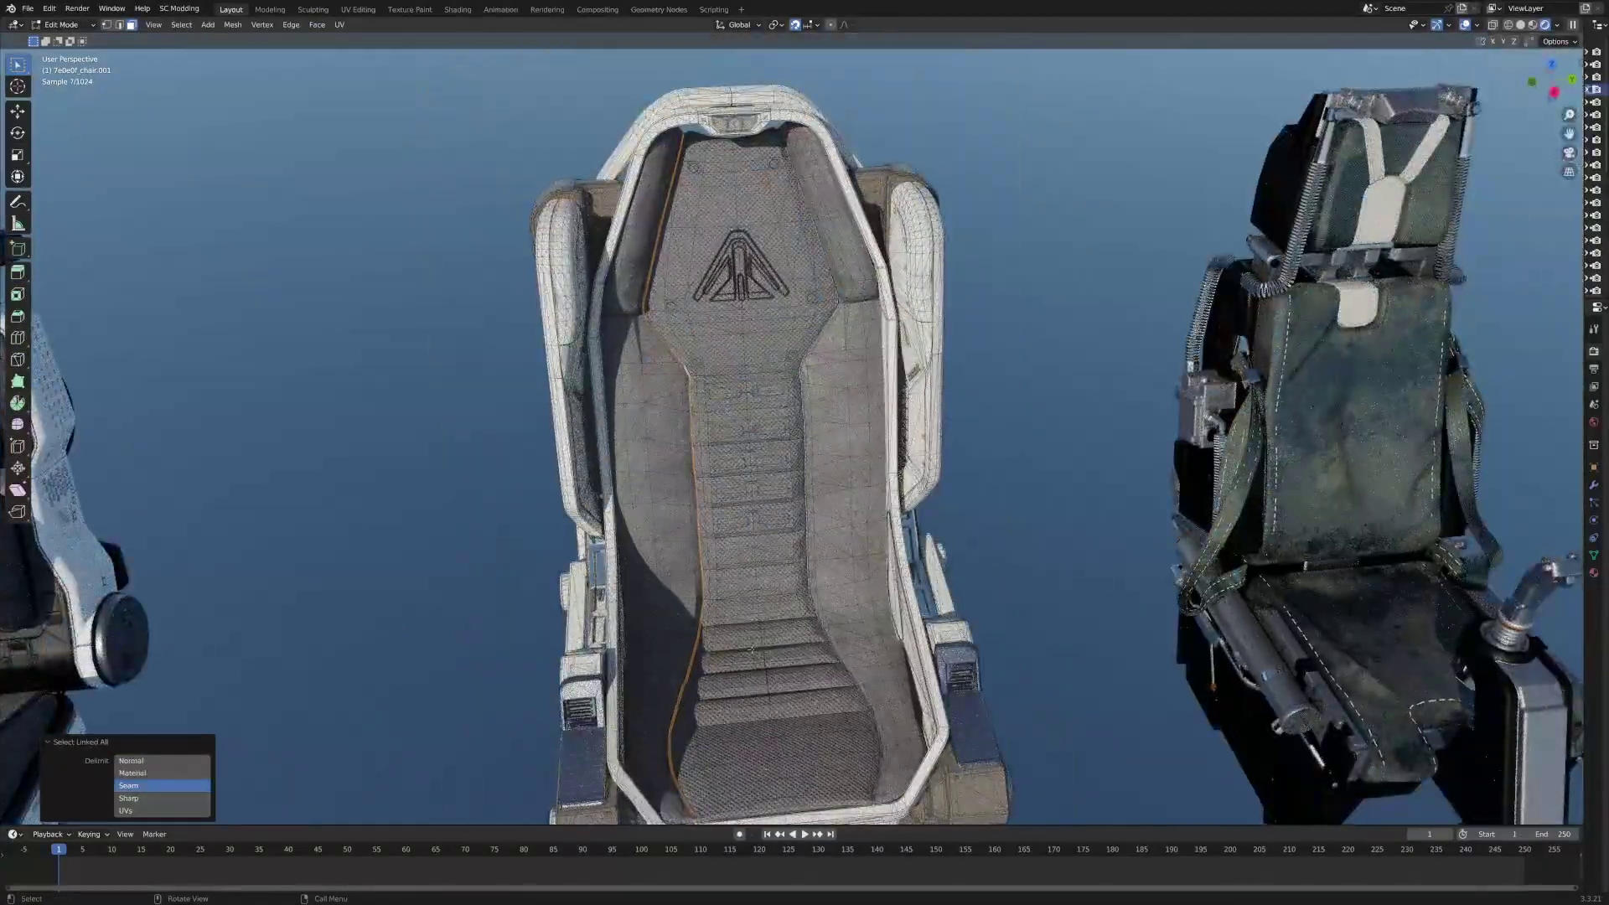
Inspect the mesh of the ribbed centre cushion, select a triangular face on it, and return to Object Mode.
shift+middle_drag(775, 377, 775, 248)
scroll(695, 487, up, 6)
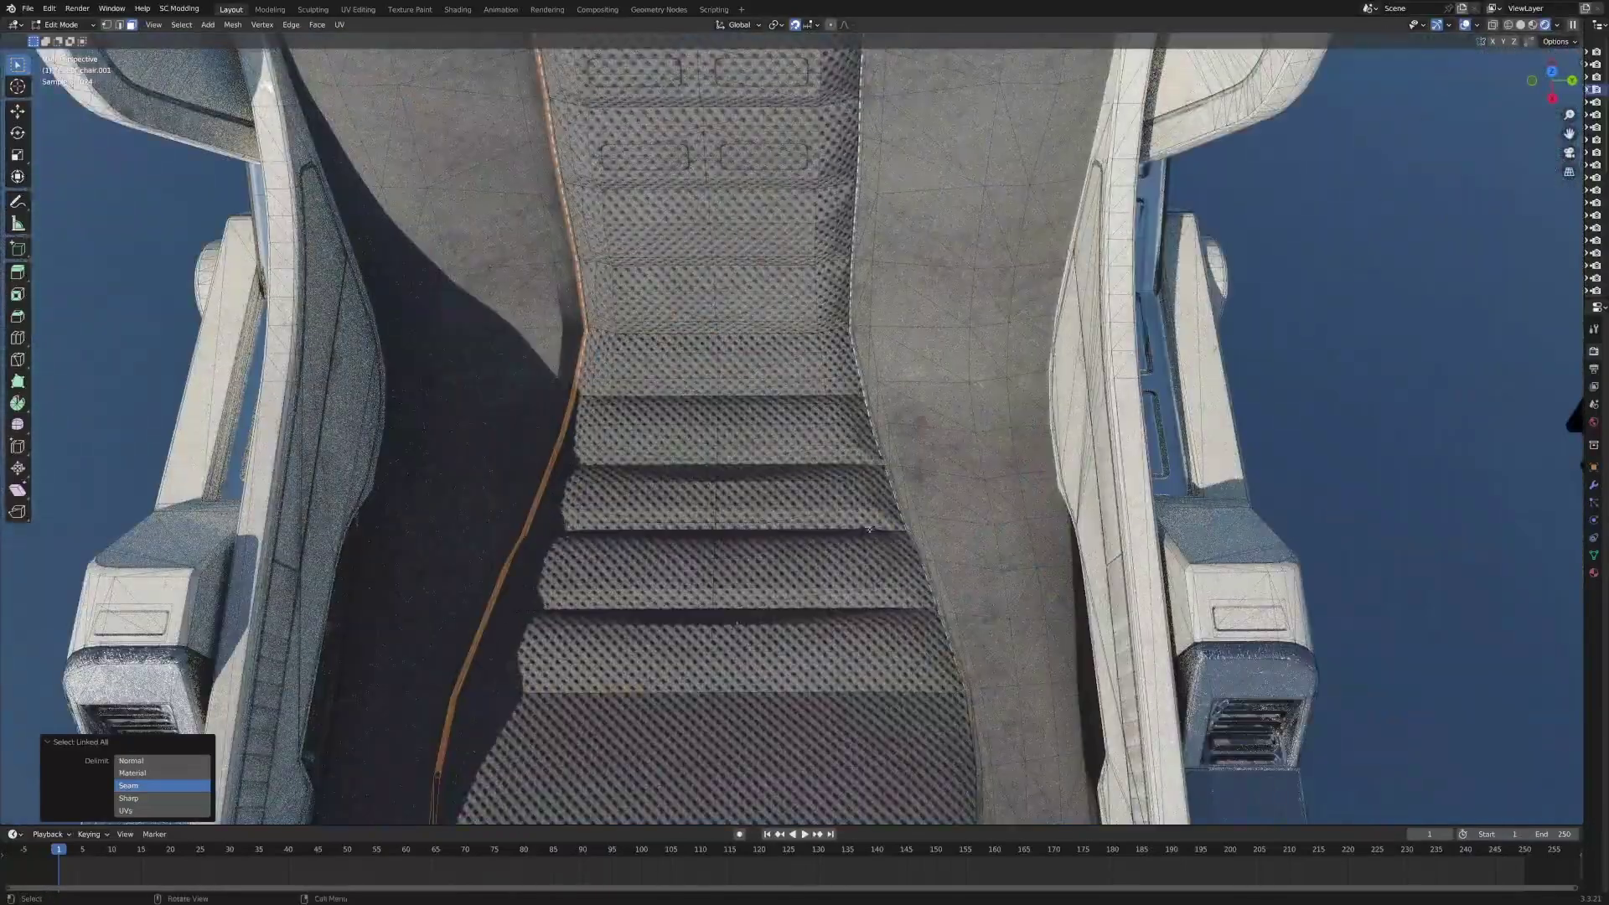
shift+middle_drag(695, 487, 704, 624)
scroll(687, 251, up, 2)
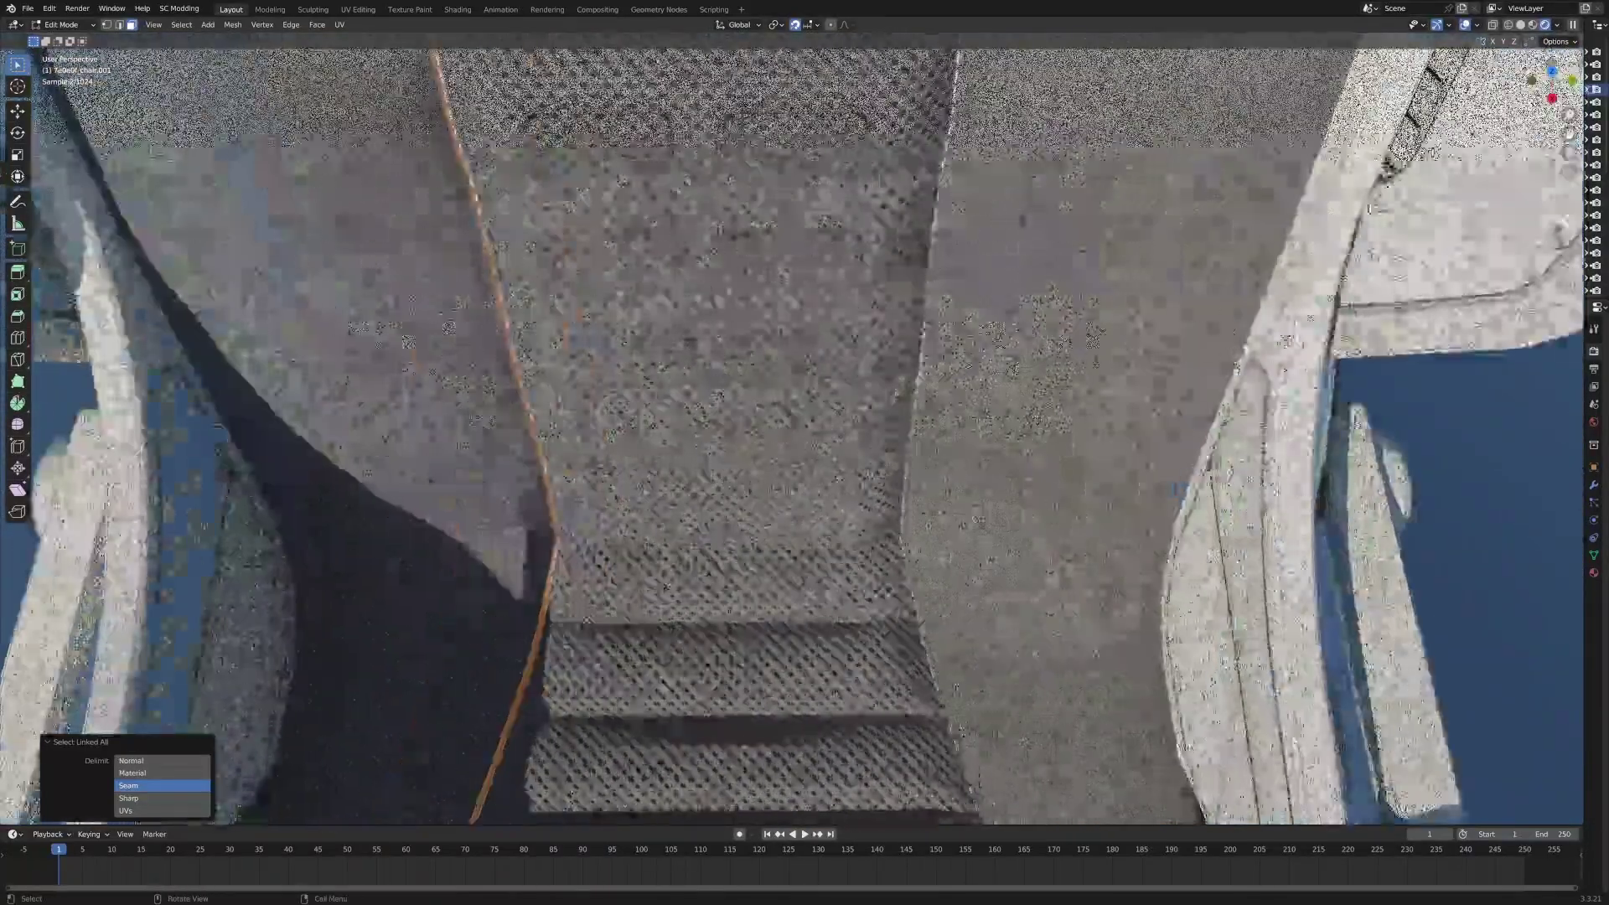
click(654, 250)
key(Tab)
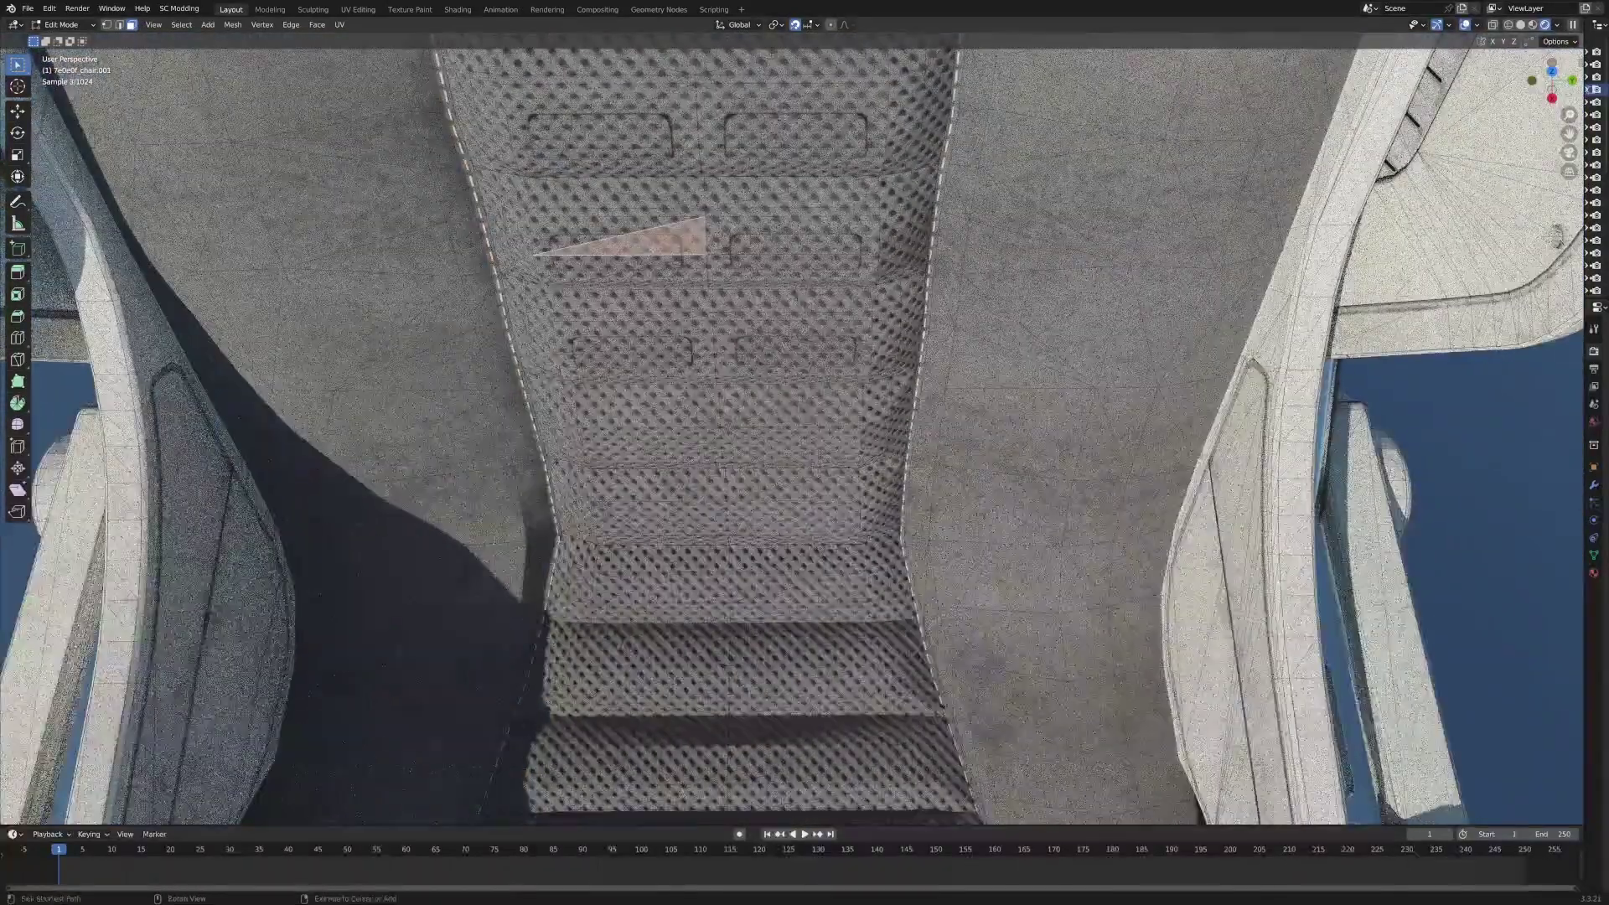
key(KP_Decimal)
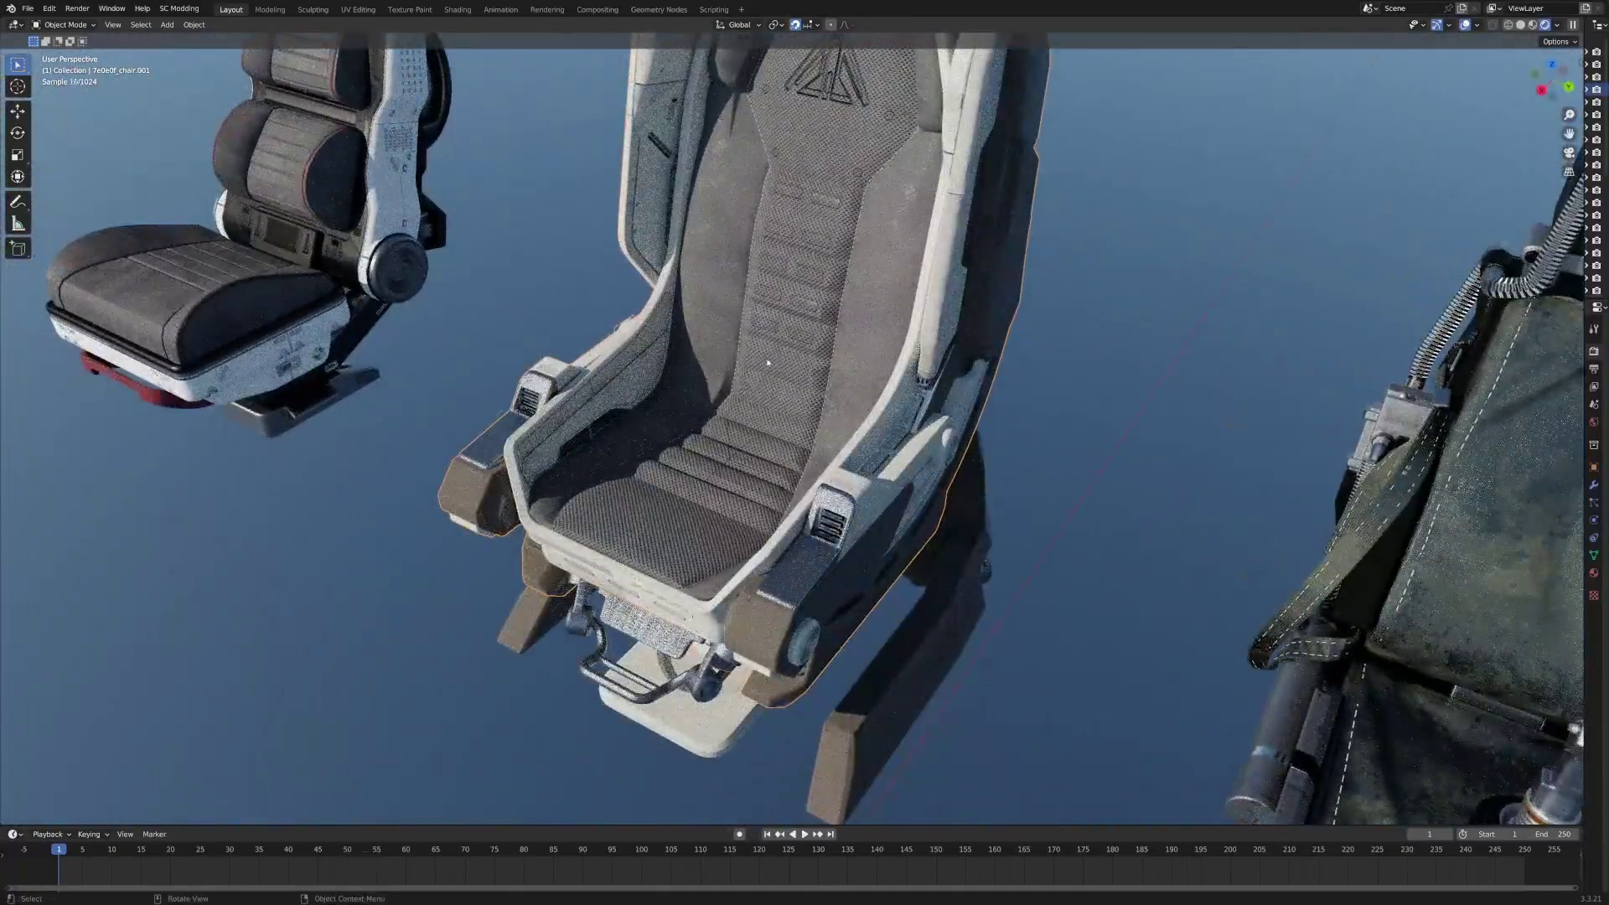
Compare the black-and-white seat with the MISC seat beside it, and select the black-and-white seat.
shift+middle_drag(90, 336, 523, 382)
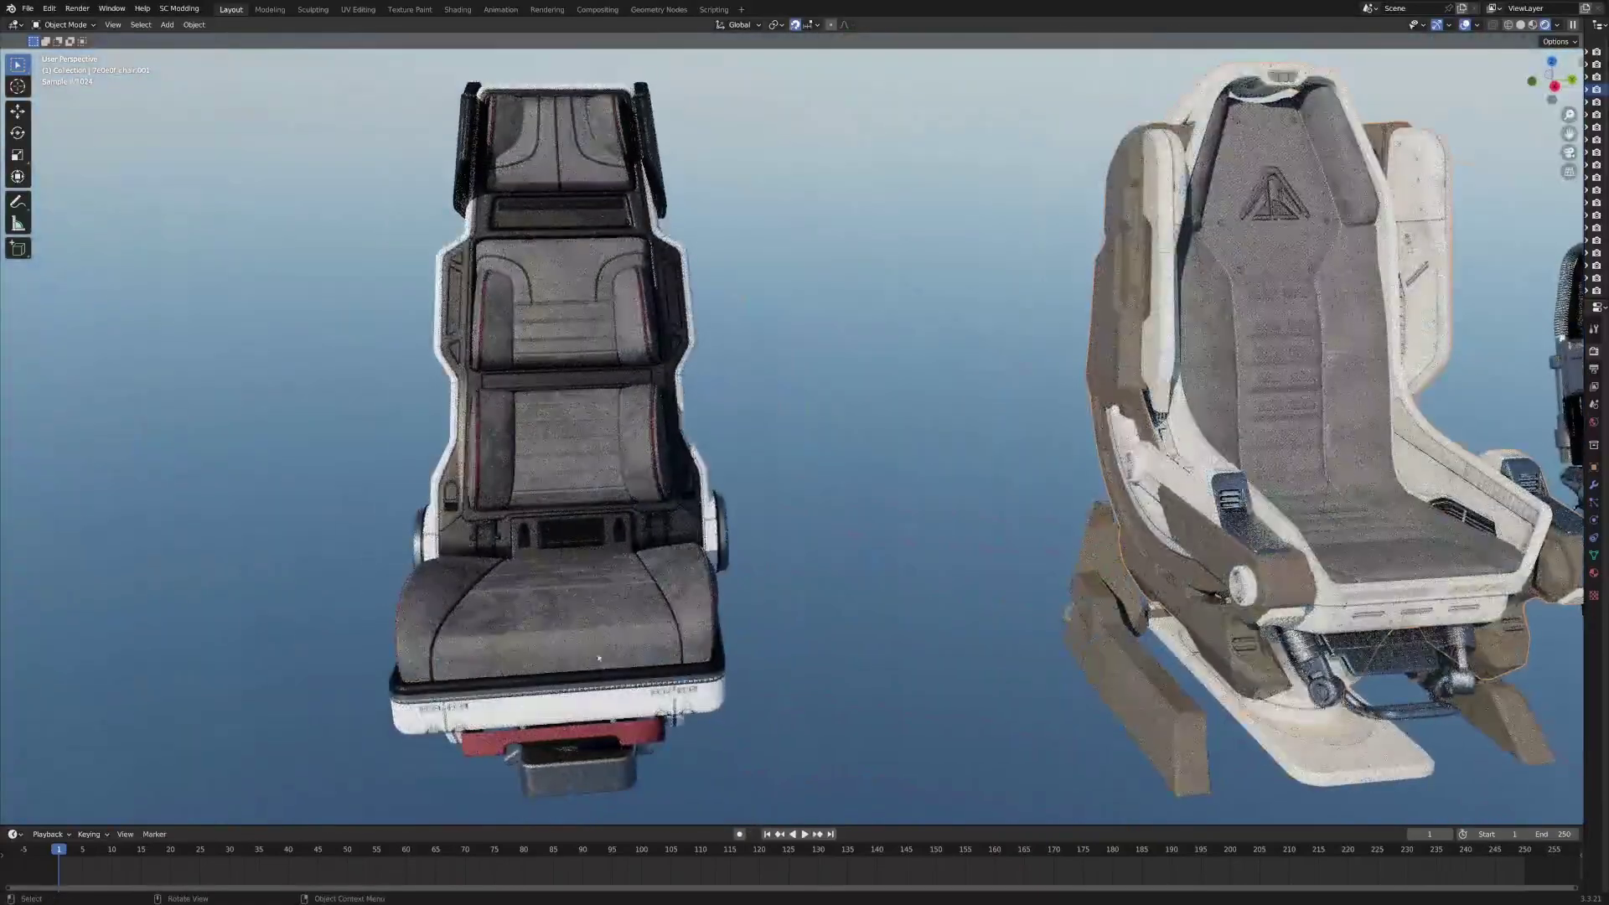
scroll(893, 632, down, 3)
scroll(893, 632, down, 3)
shift+middle_drag(893, 632, 620, 435)
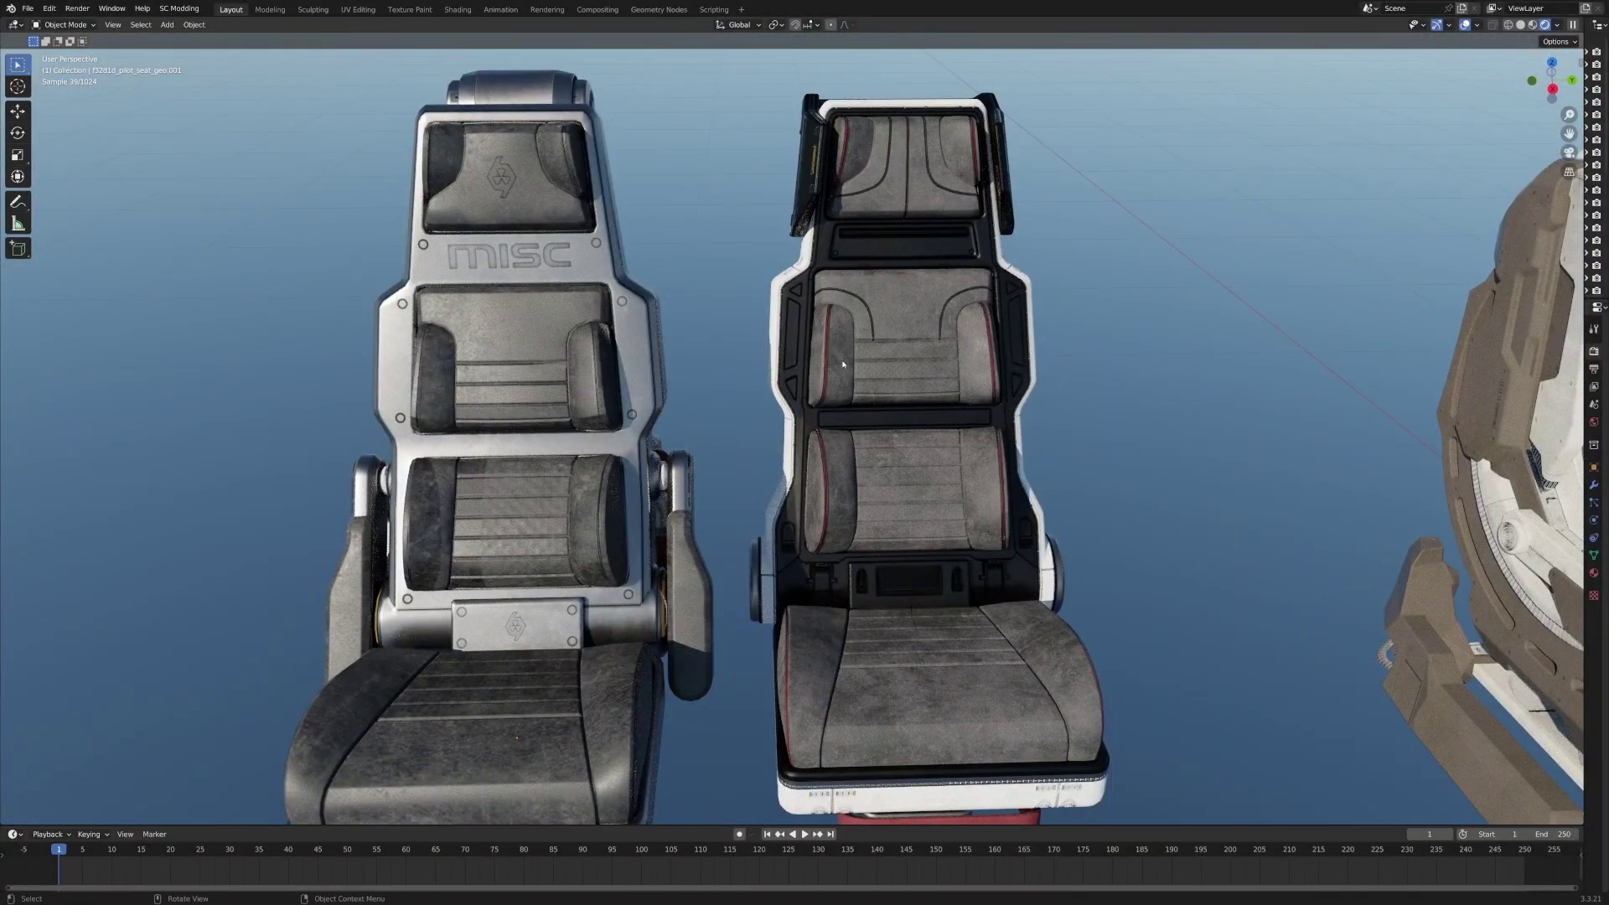
click(878, 138)
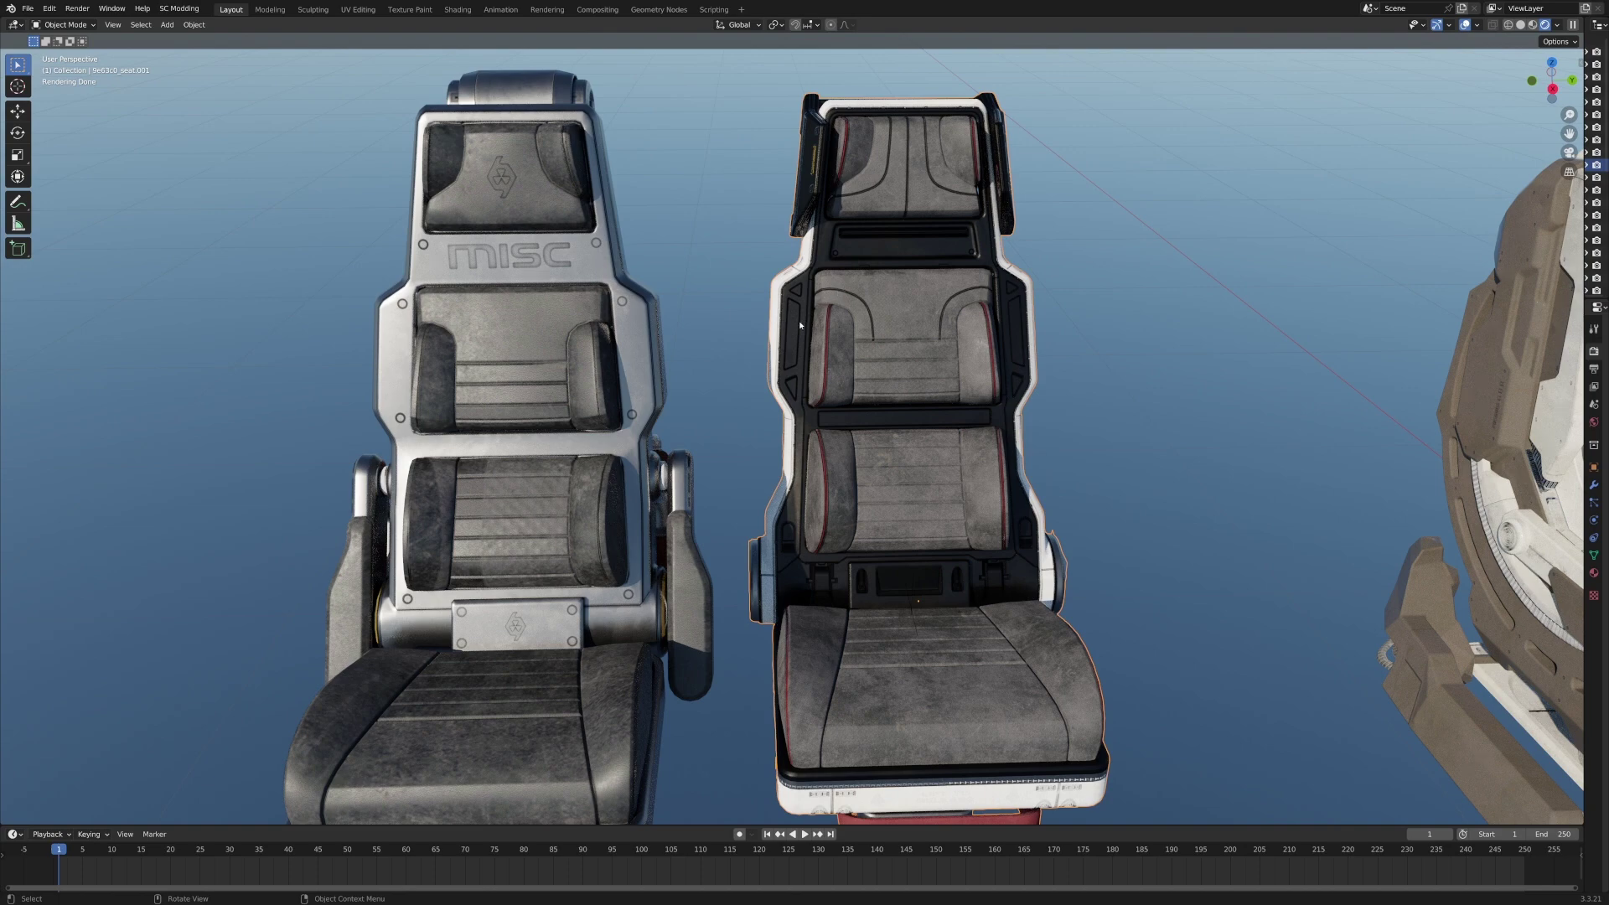
Examine the black-and-white seat from behind, and its backrest cushions, red piping and side frame from the front.
scroll(798, 321, down, 6)
middle_drag(798, 320, 673, 192)
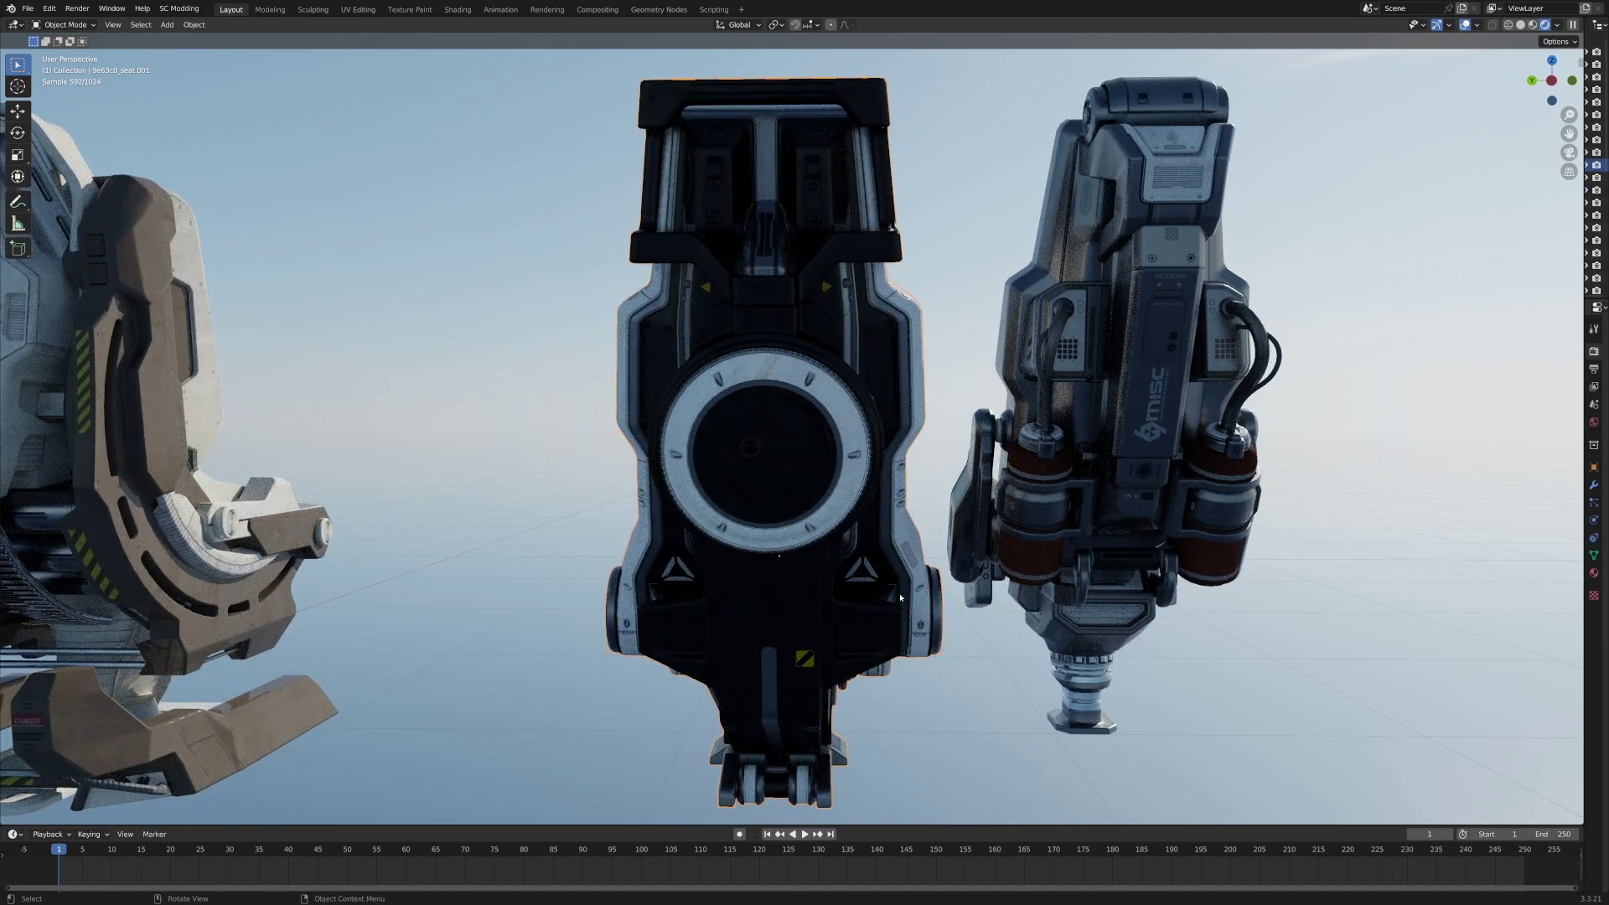
middle_drag(900, 598, 800, 718)
scroll(811, 310, up, 7)
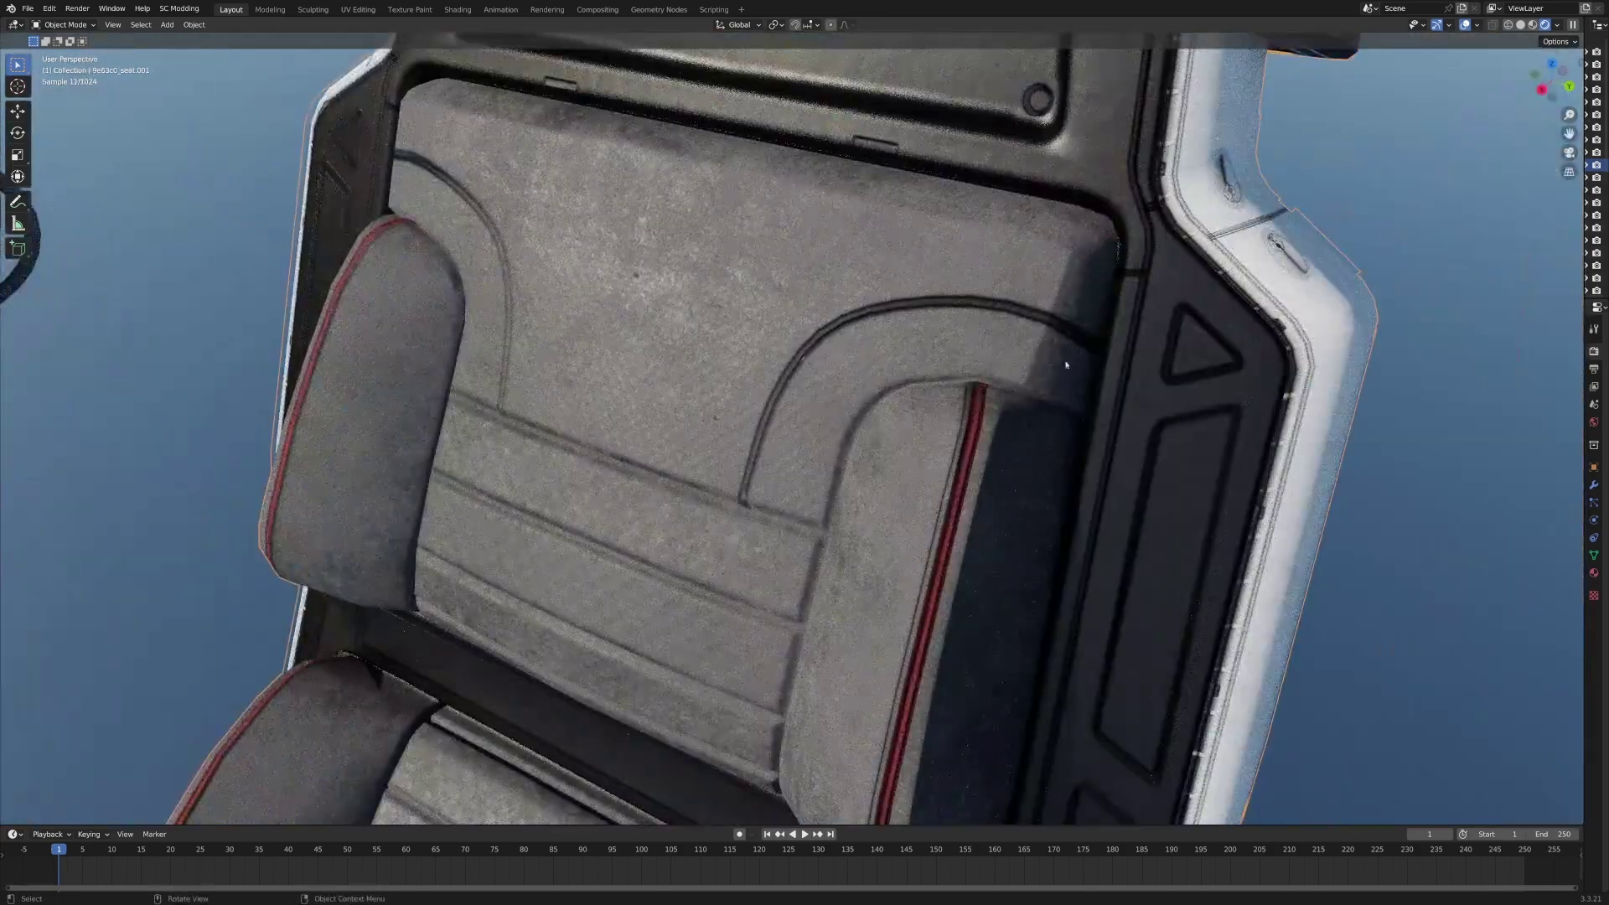
scroll(890, 380, down, 3)
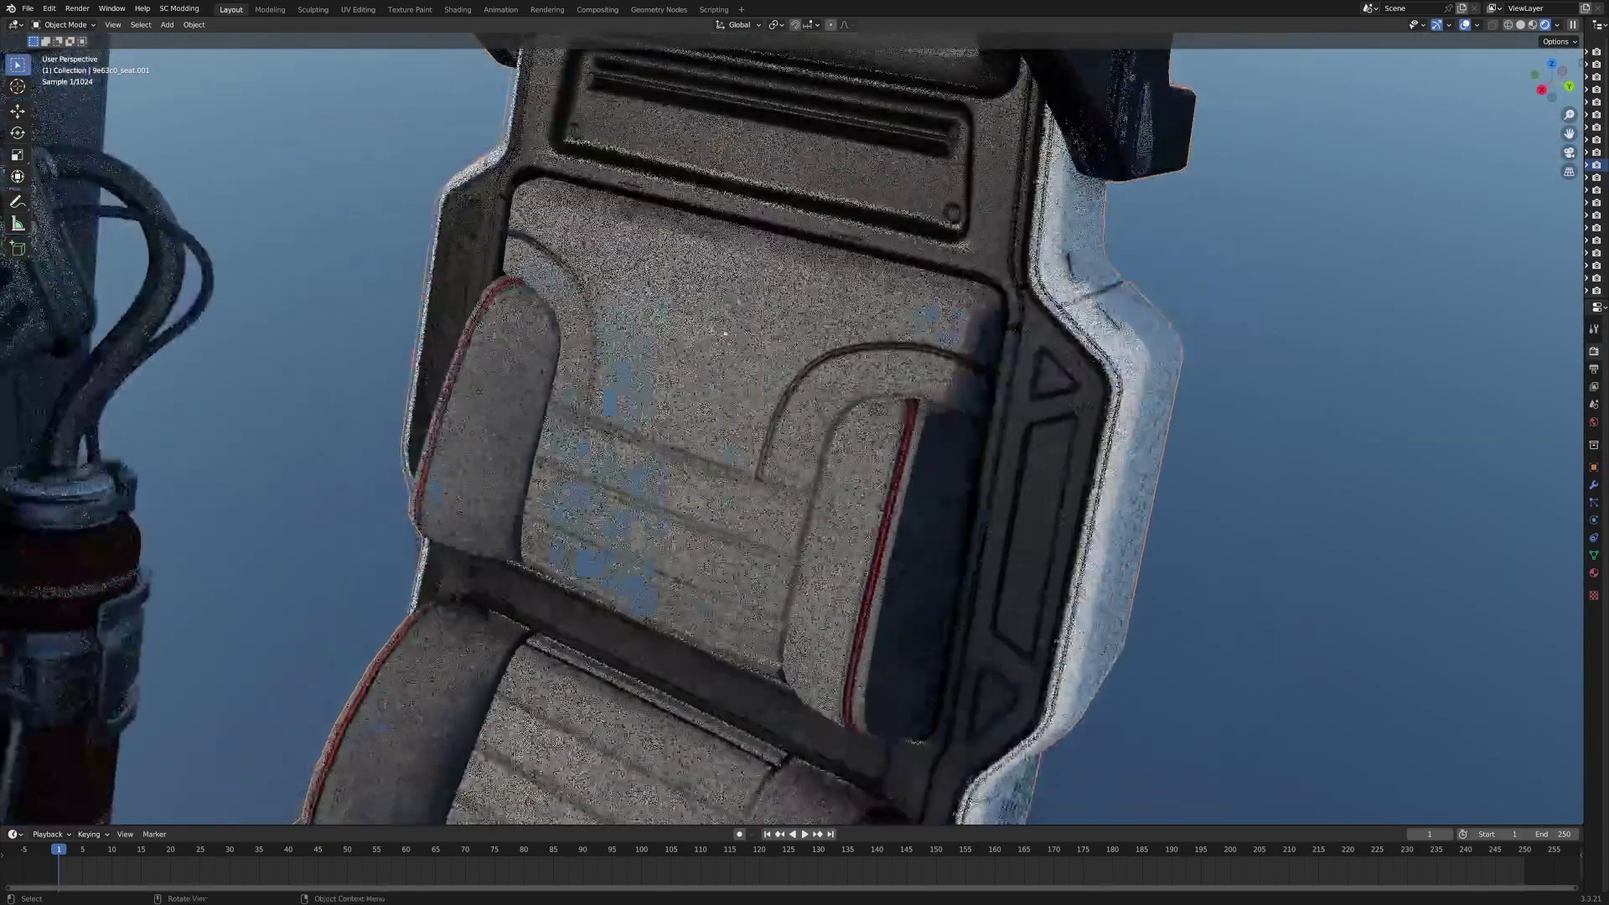
shift+middle_drag(704, 378, 649, 559)
scroll(649, 560, down, 5)
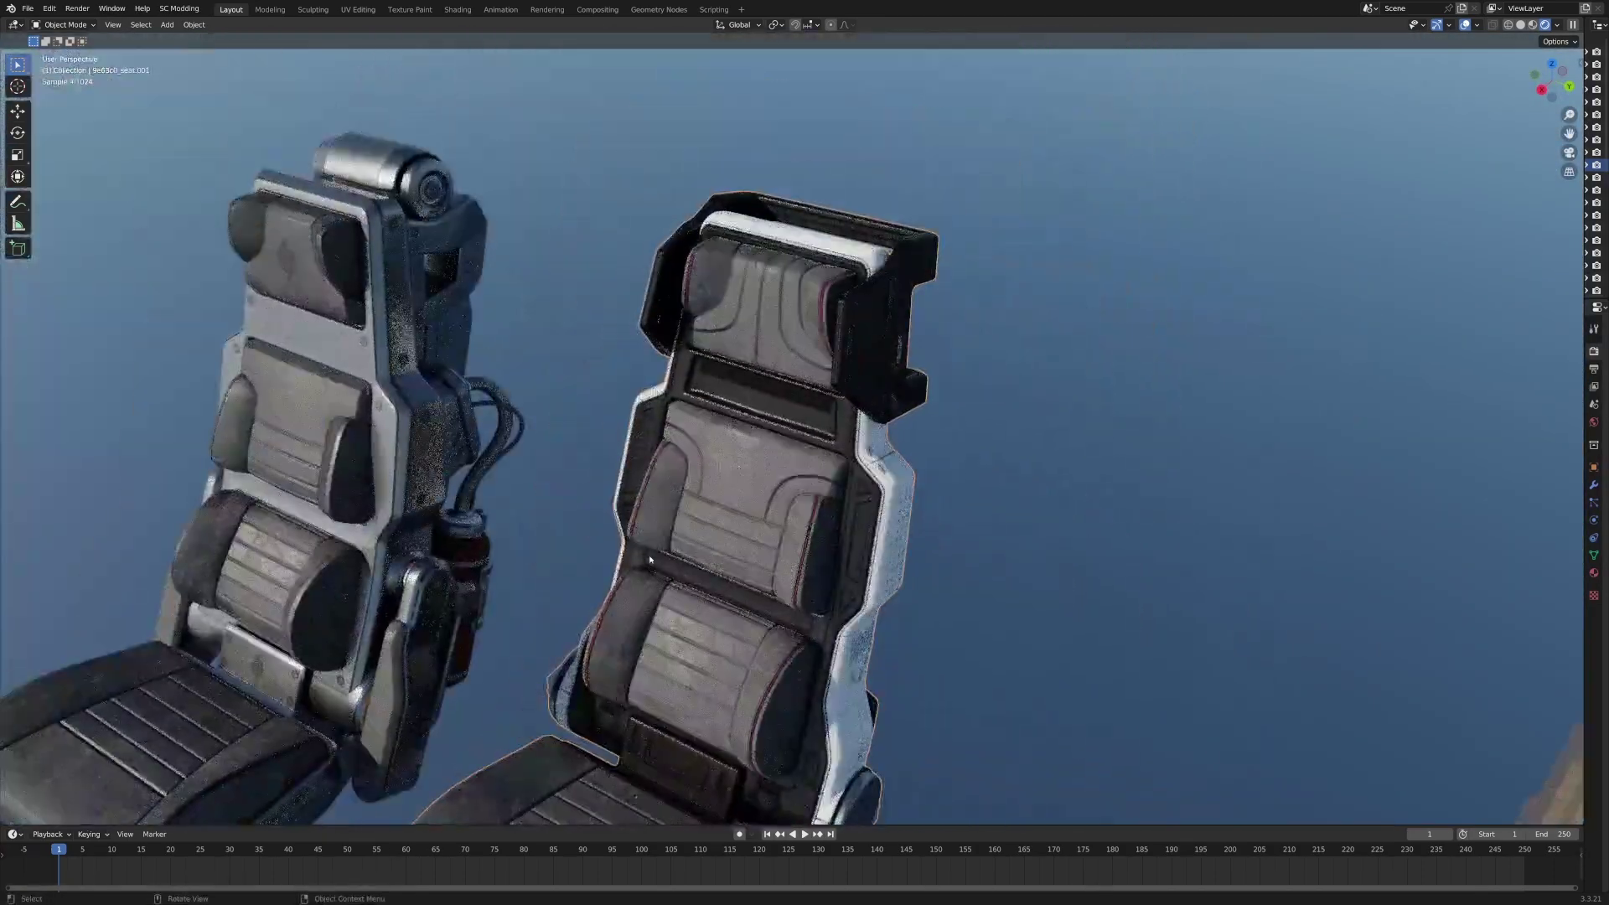
middle_drag(650, 560, 740, 376)
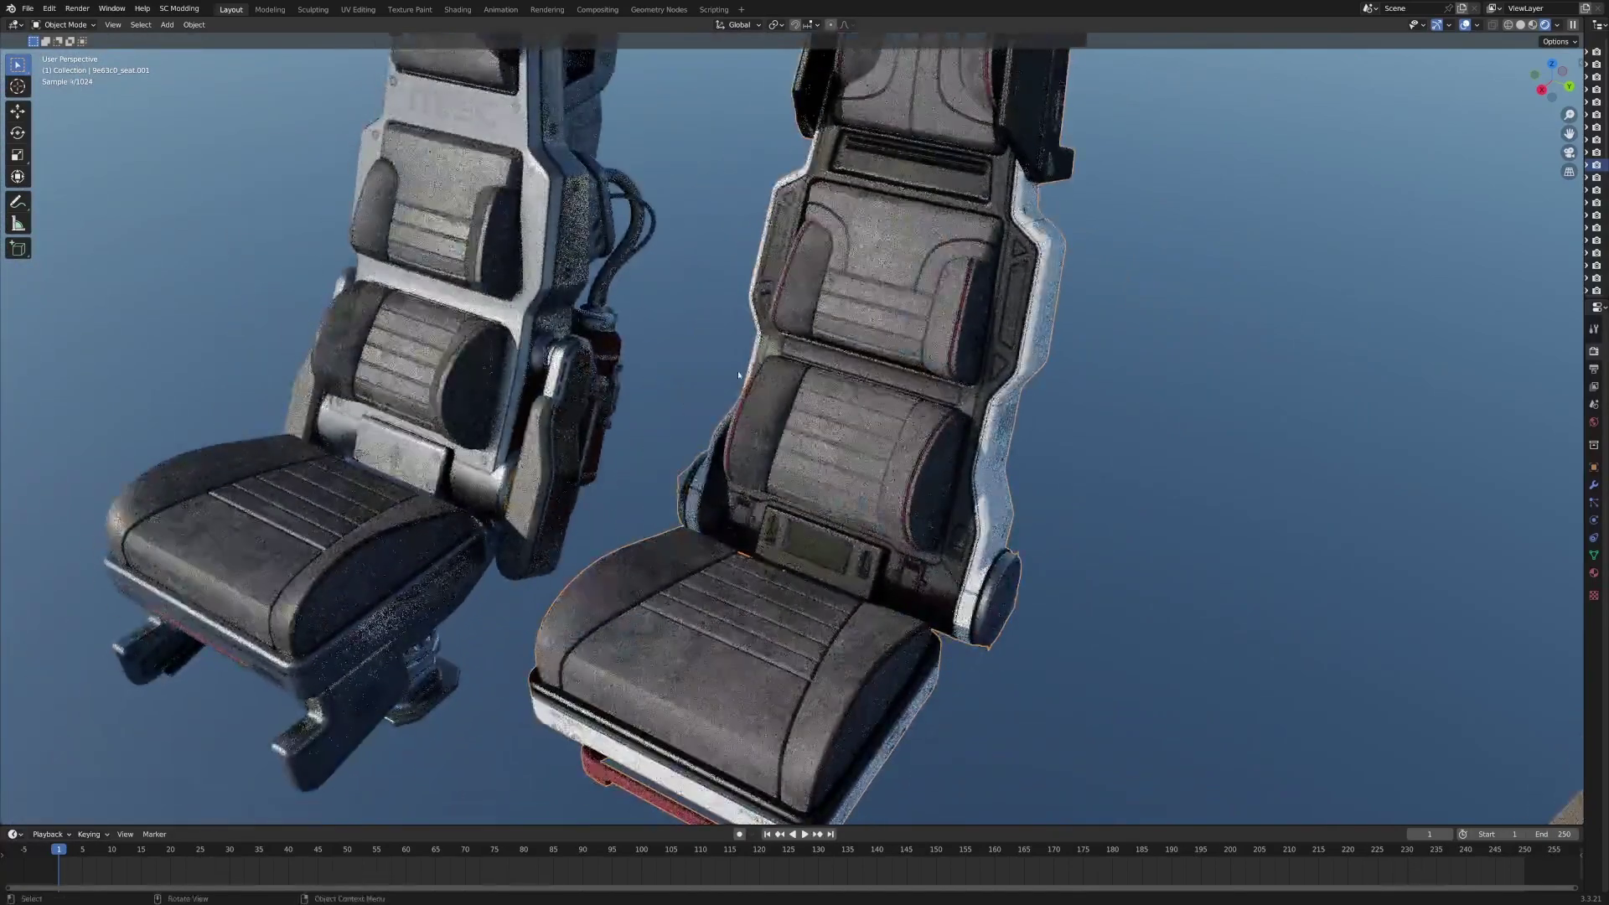
Compare all five rendered pilot seats side by side in the line-up.
scroll(738, 375, down, 5)
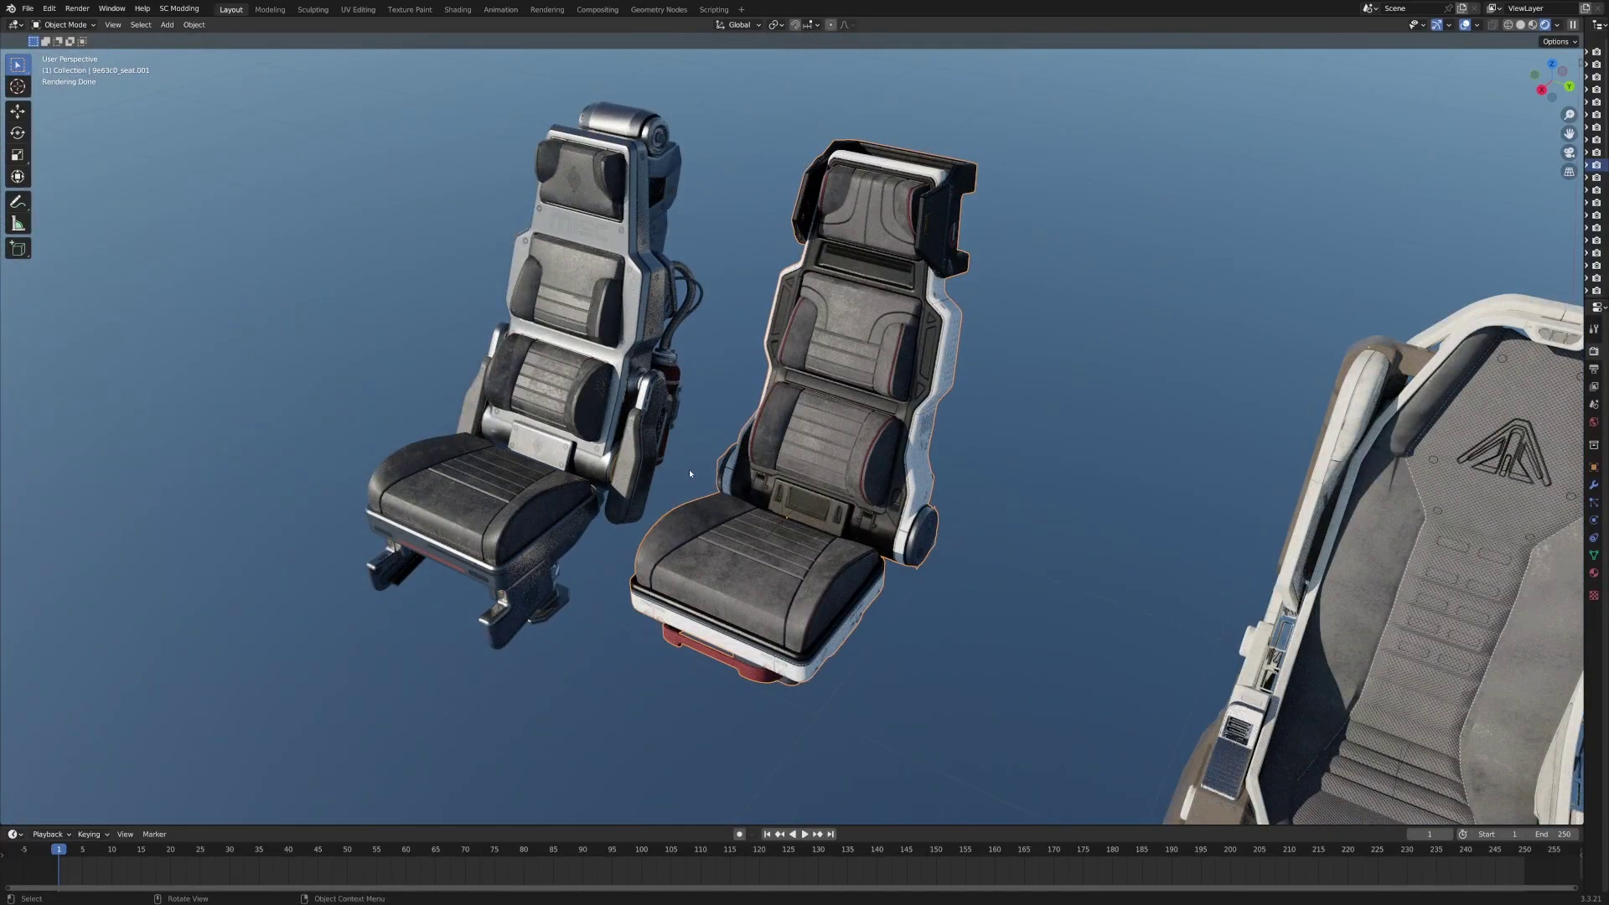
scroll(684, 478, down, 10)
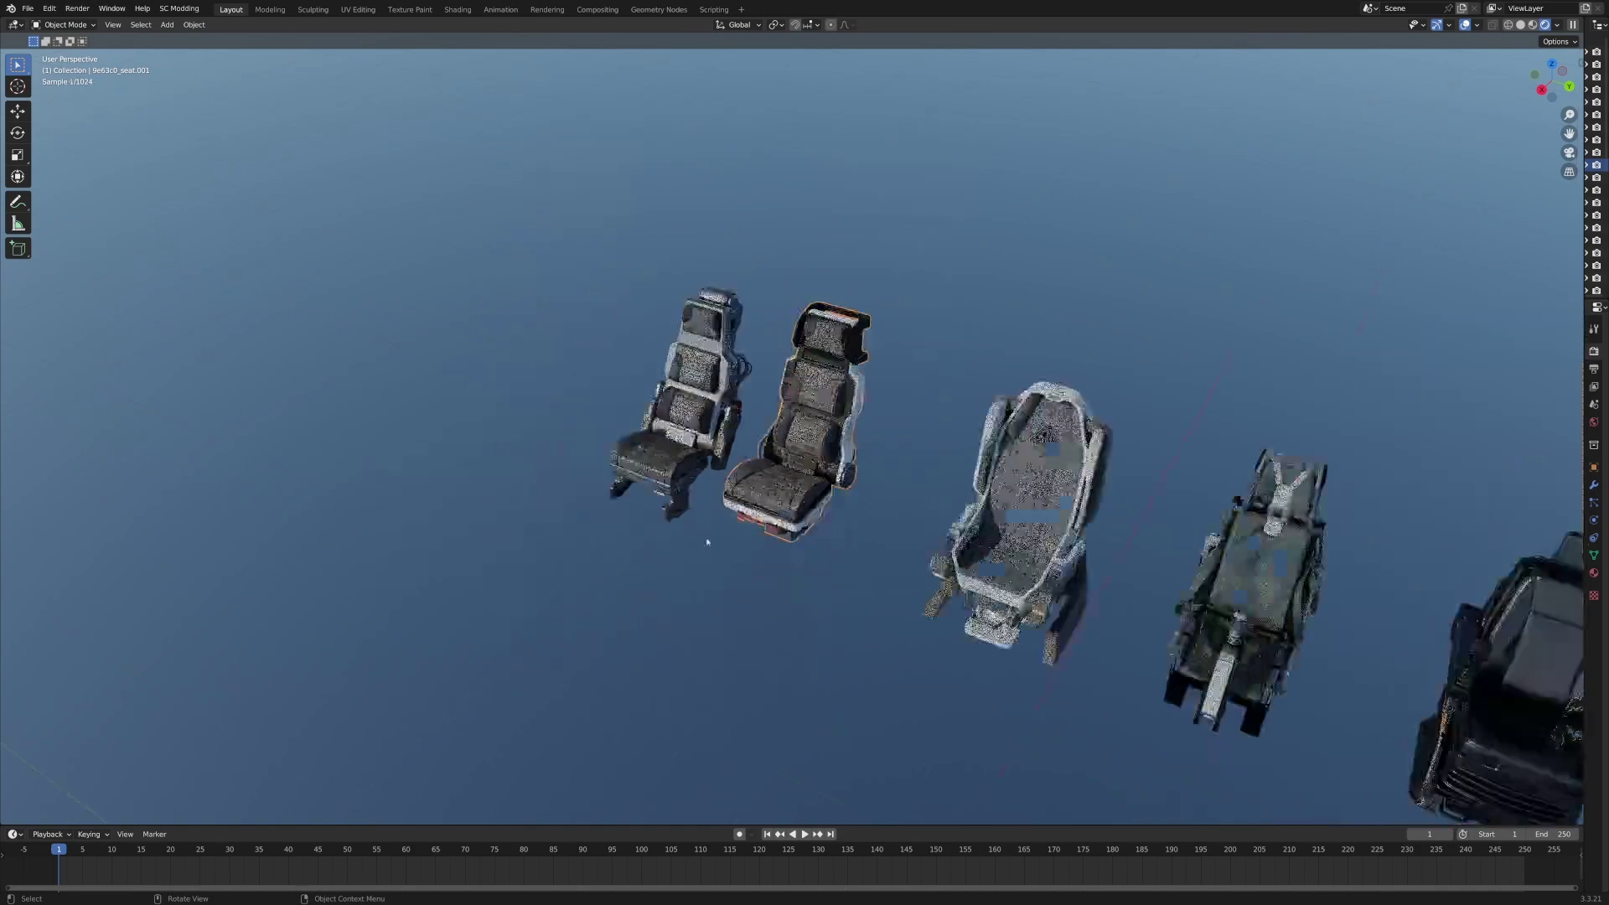
shift+middle_drag(1299, 711, 349, 420)
scroll(553, 414, up, 4)
scroll(828, 524, up, 5)
scroll(836, 511, down, 4)
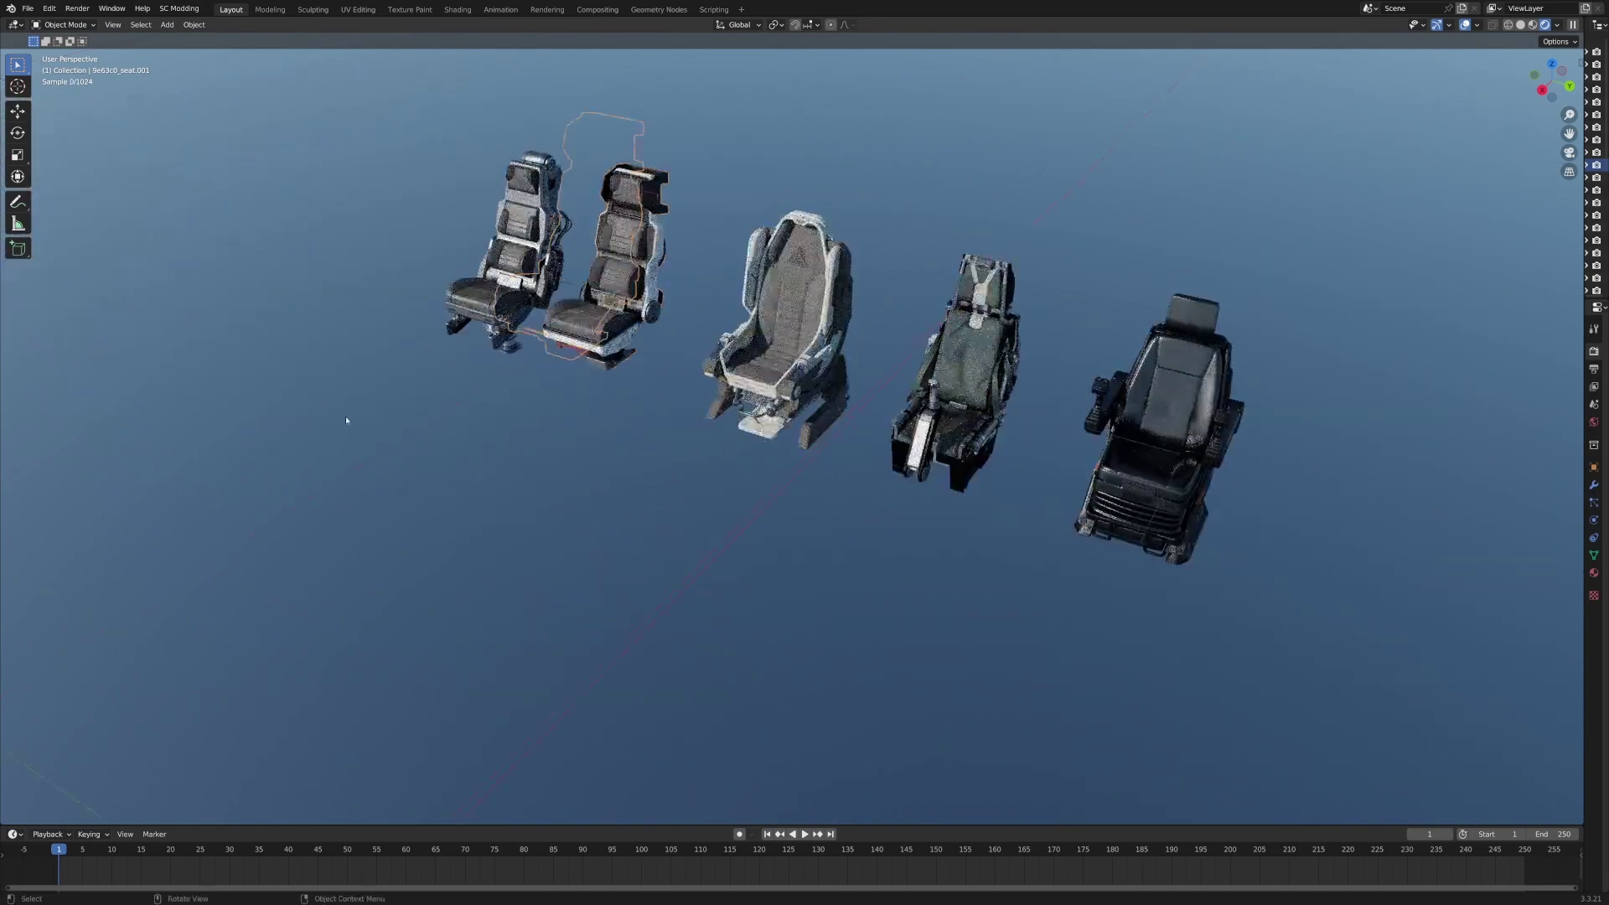
scroll(876, 450, up, 2)
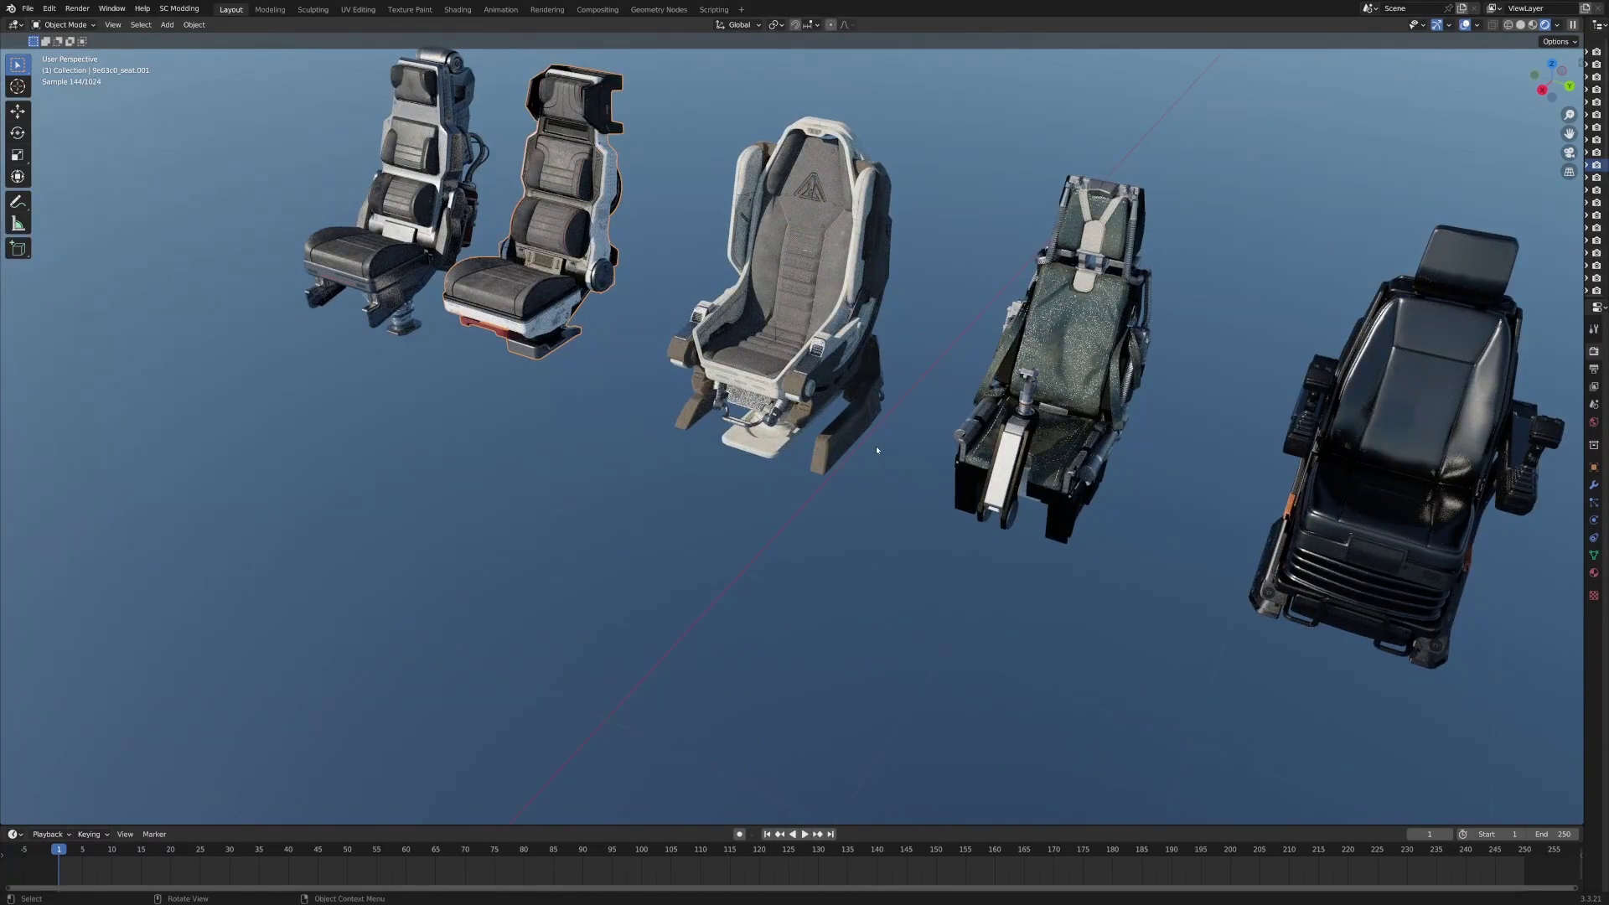
shift+middle_drag(632, 368, 666, 456)
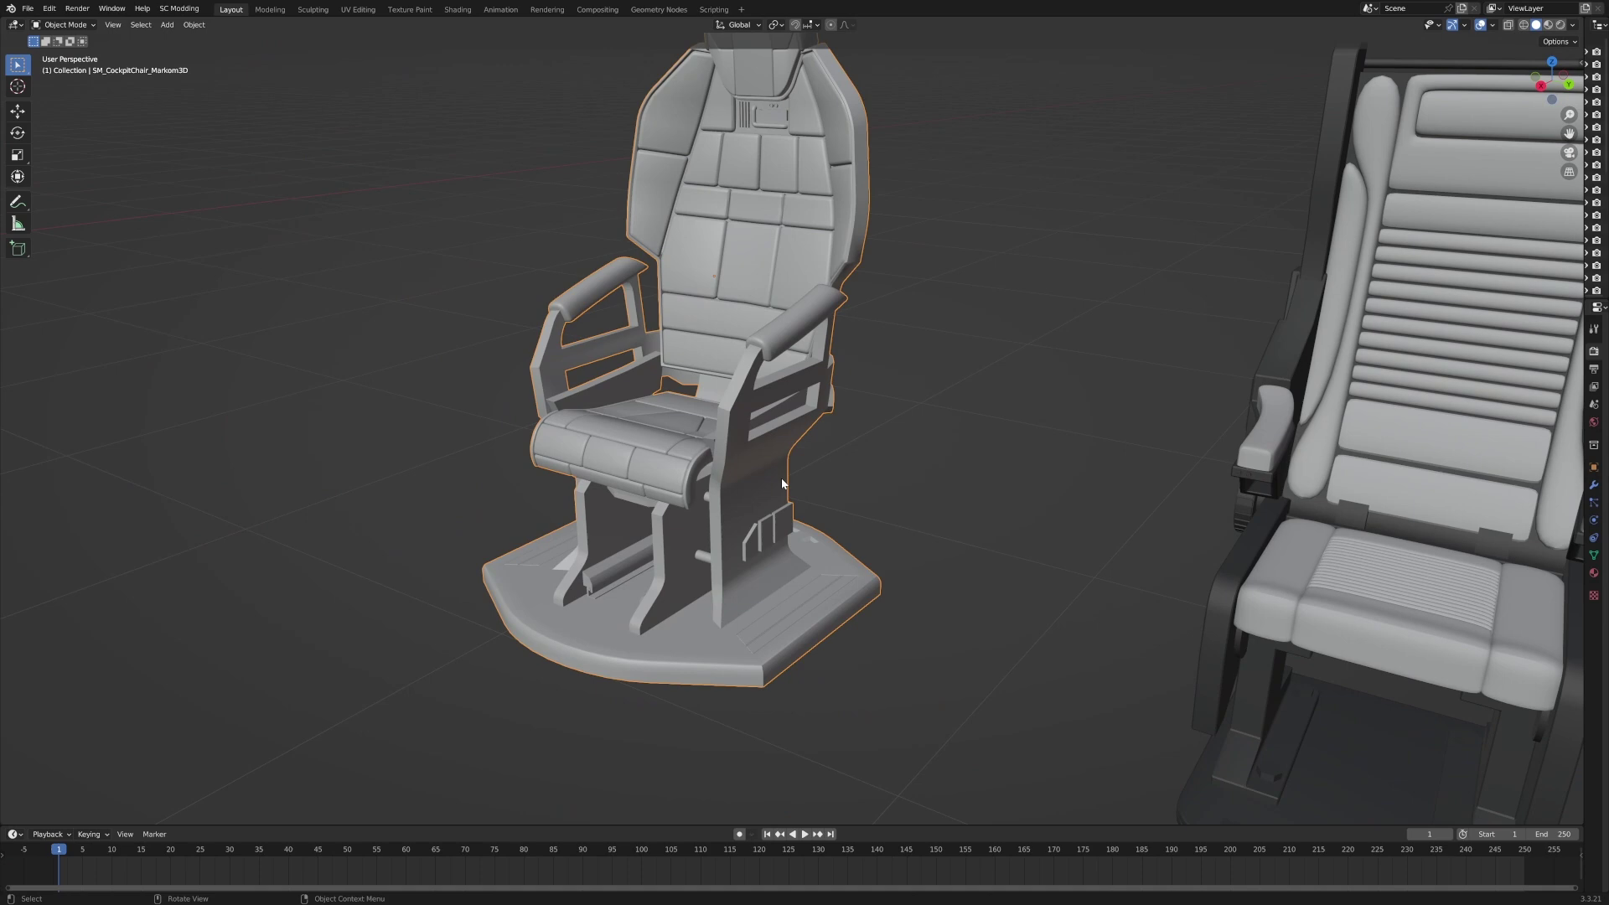
Examine the mesh topology of the full cockpit chair in Edit Mode with all of its faces deselected.
middle_drag(781, 476, 846, 462)
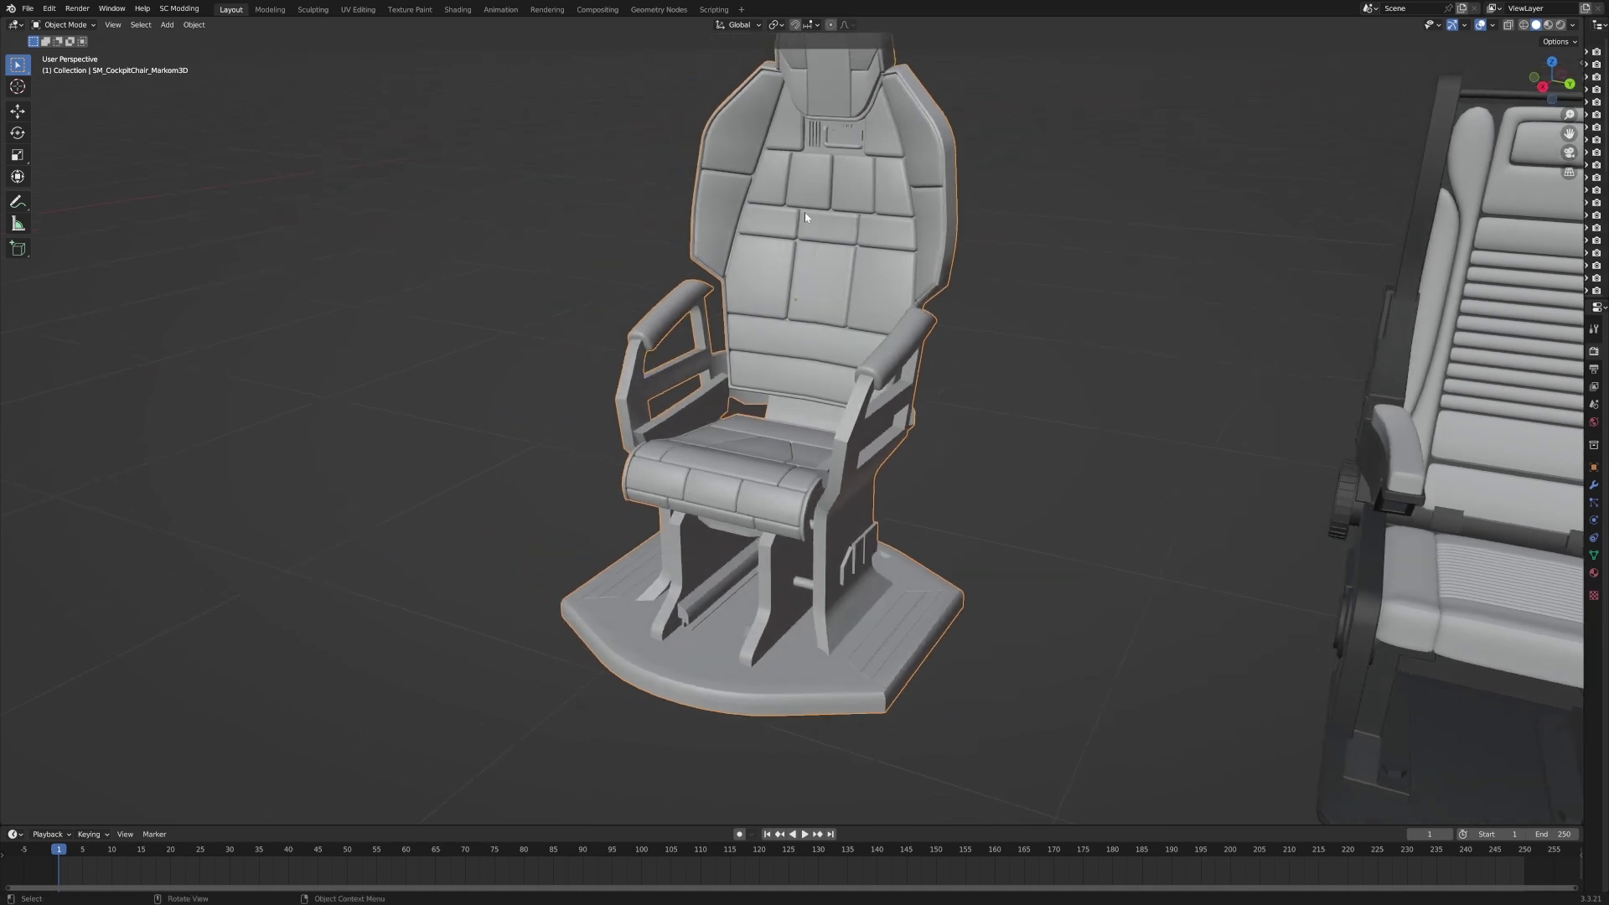
key(Tab)
middle_drag(805, 217, 704, 436)
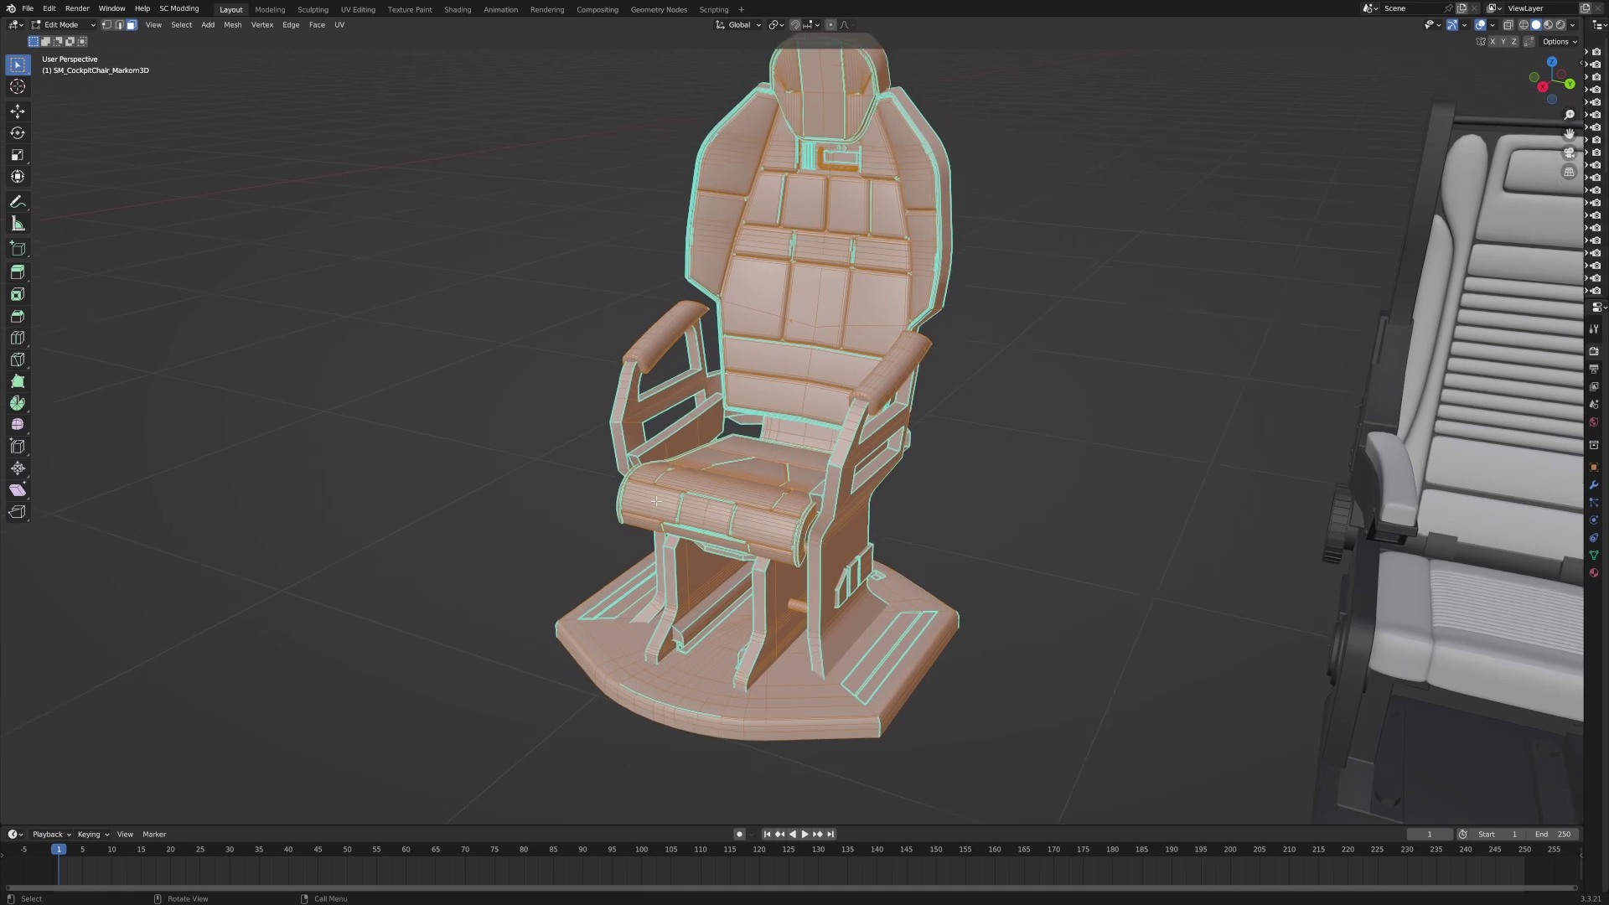
key(alt+a)
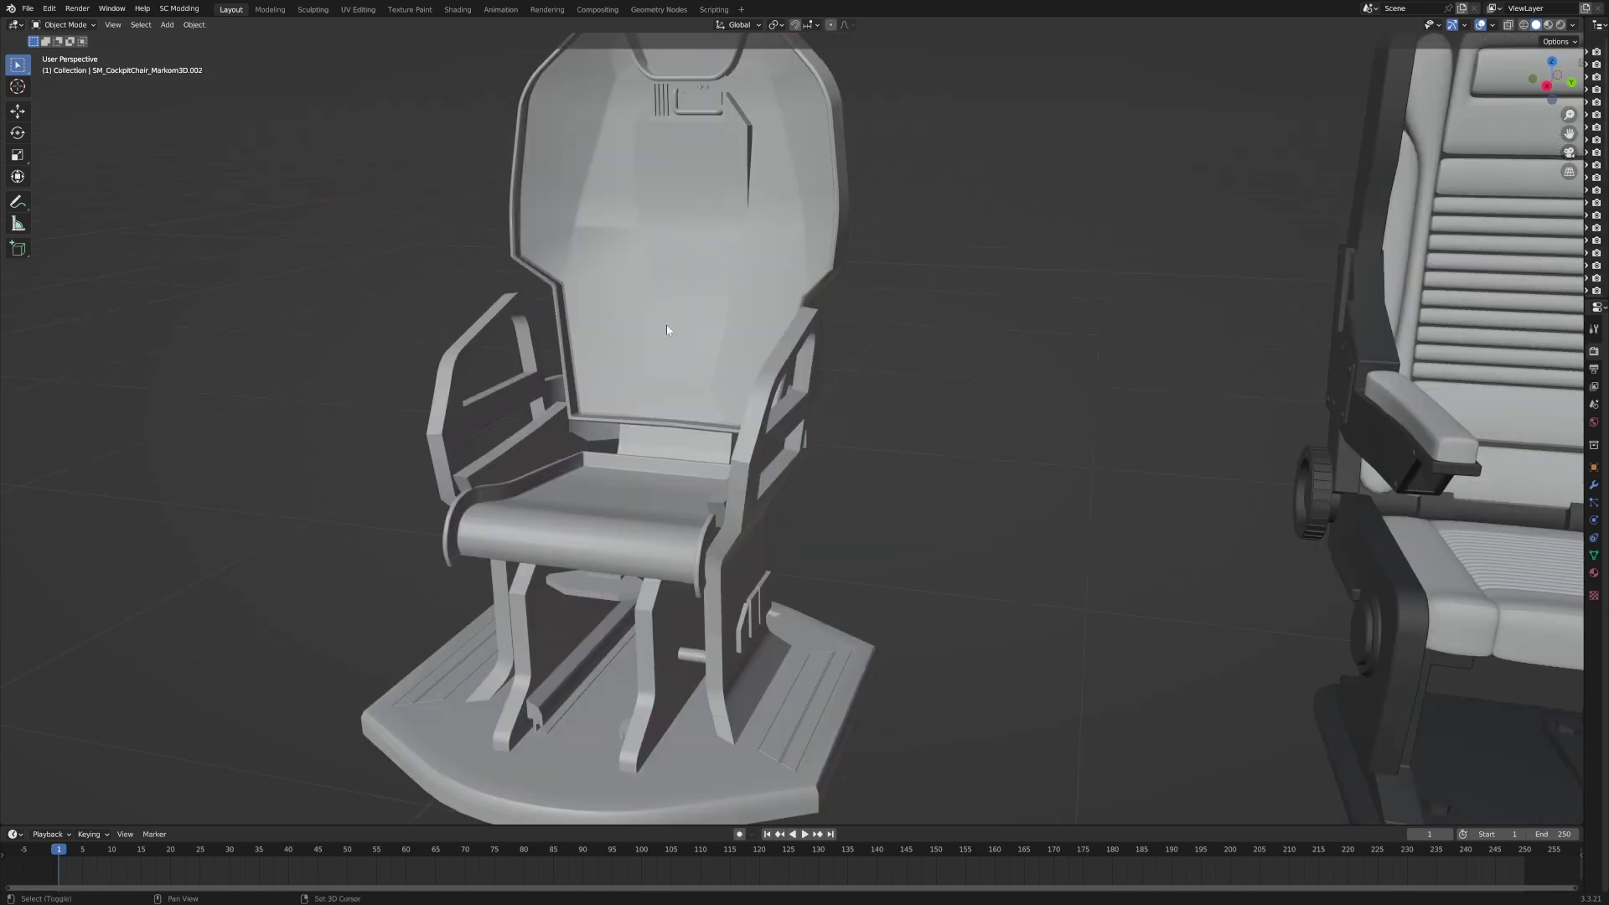
Return the cushionless chair frame to Object Mode and shade it smooth.
shift+middle_drag(668, 329, 756, 328)
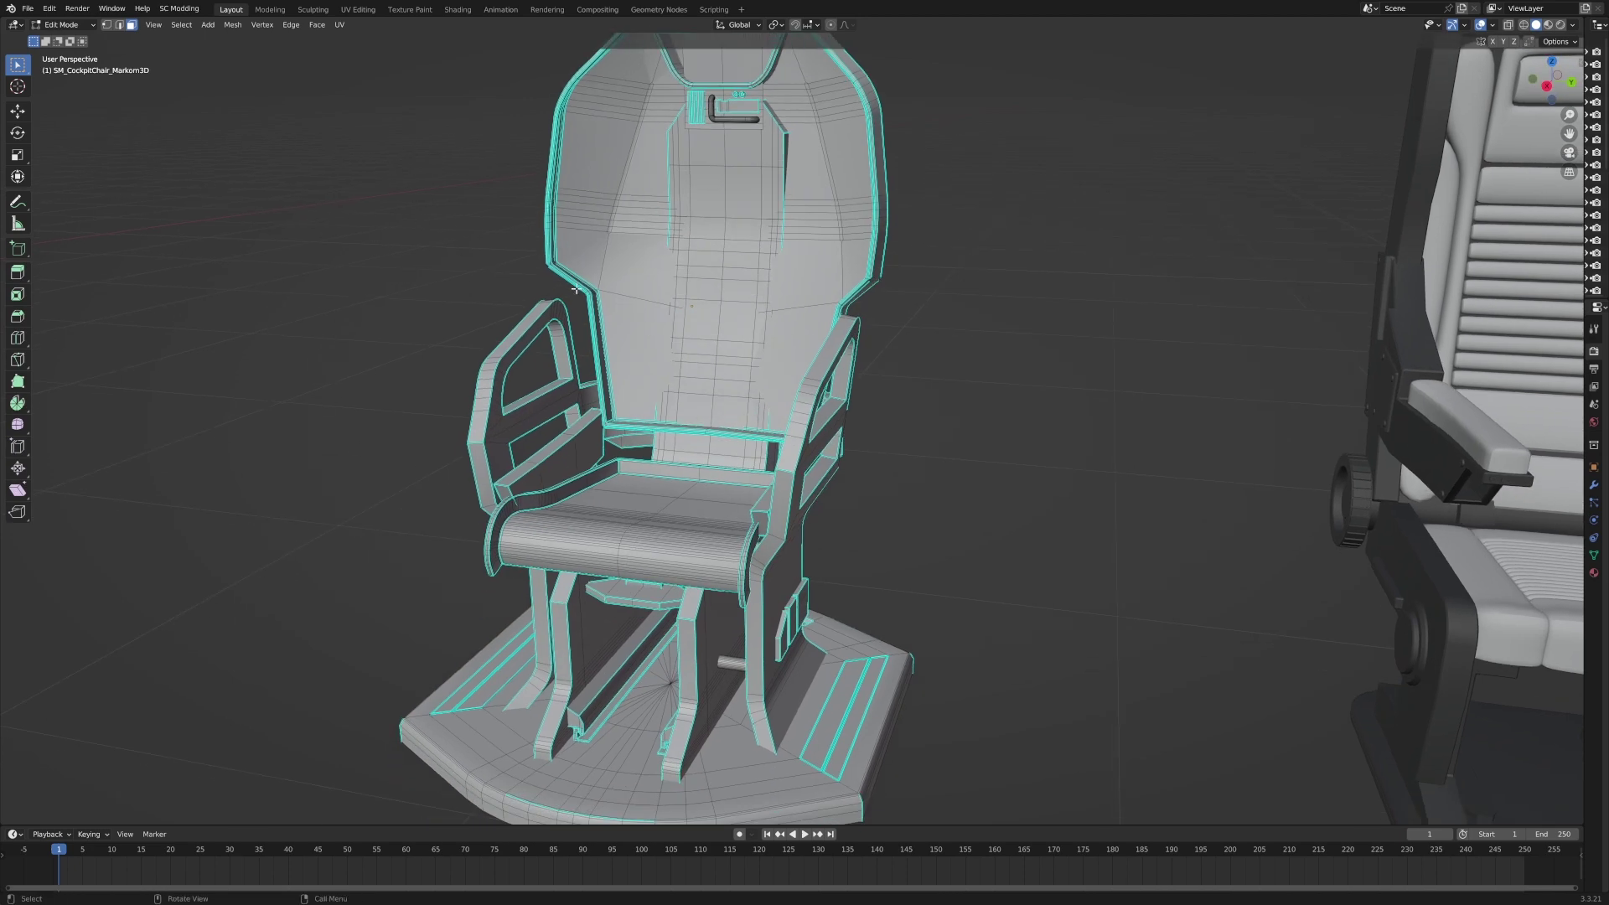
key(Tab)
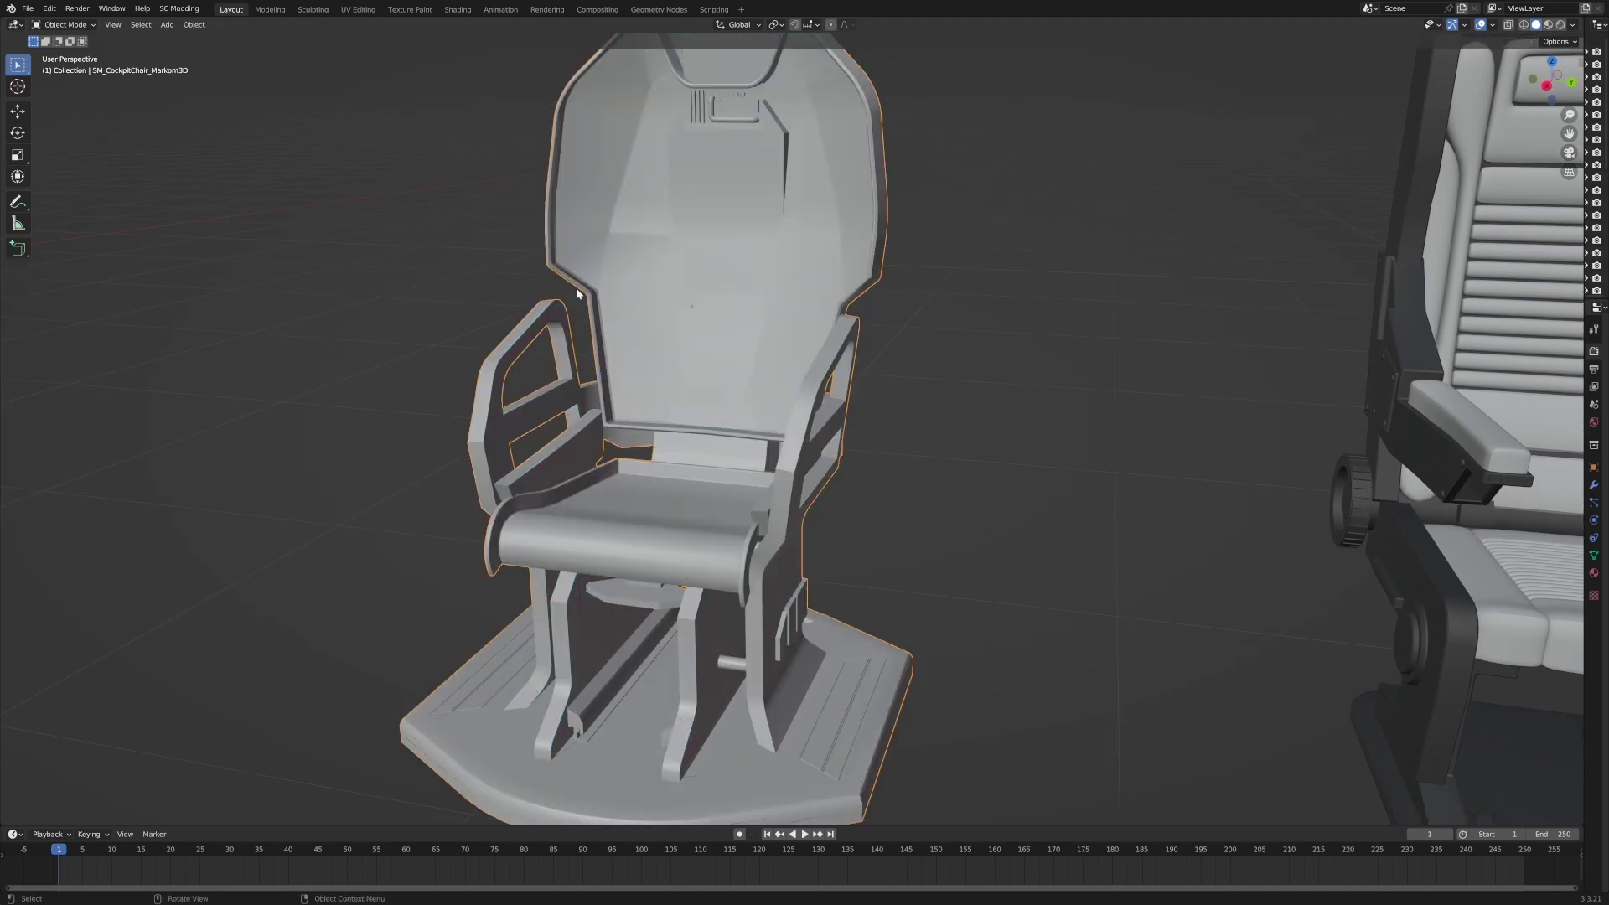
right_click(579, 309)
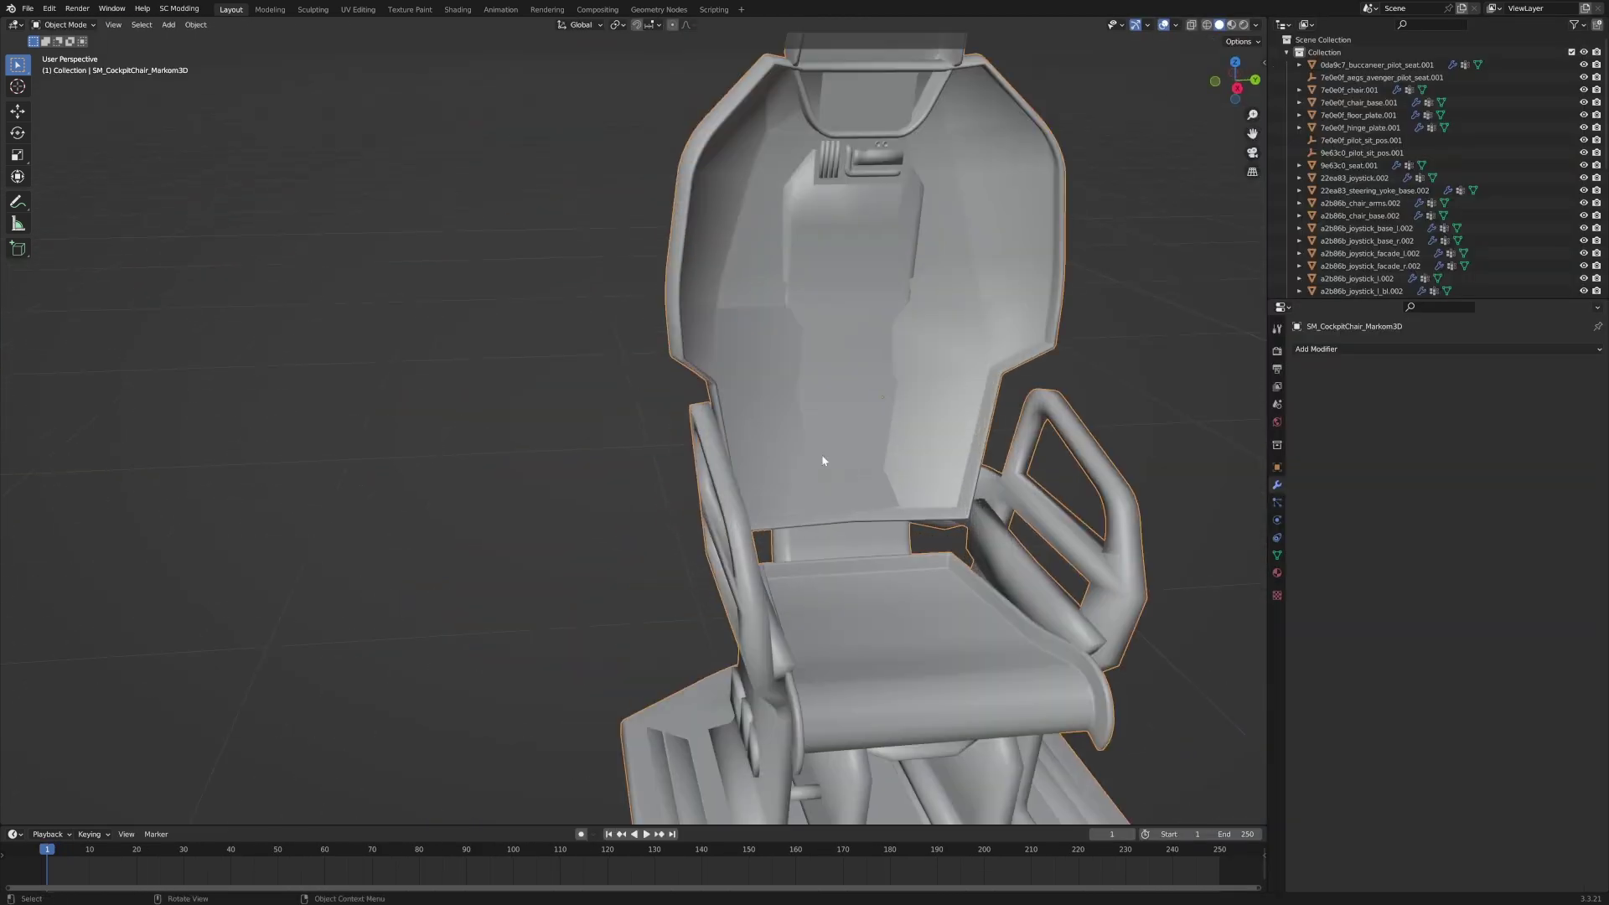
Delete one half of the chair frame along its centre line, selecting it in wireframe from the top view.
middle_drag(822, 461, 495, 390)
key(Tab)
key(KP_7)
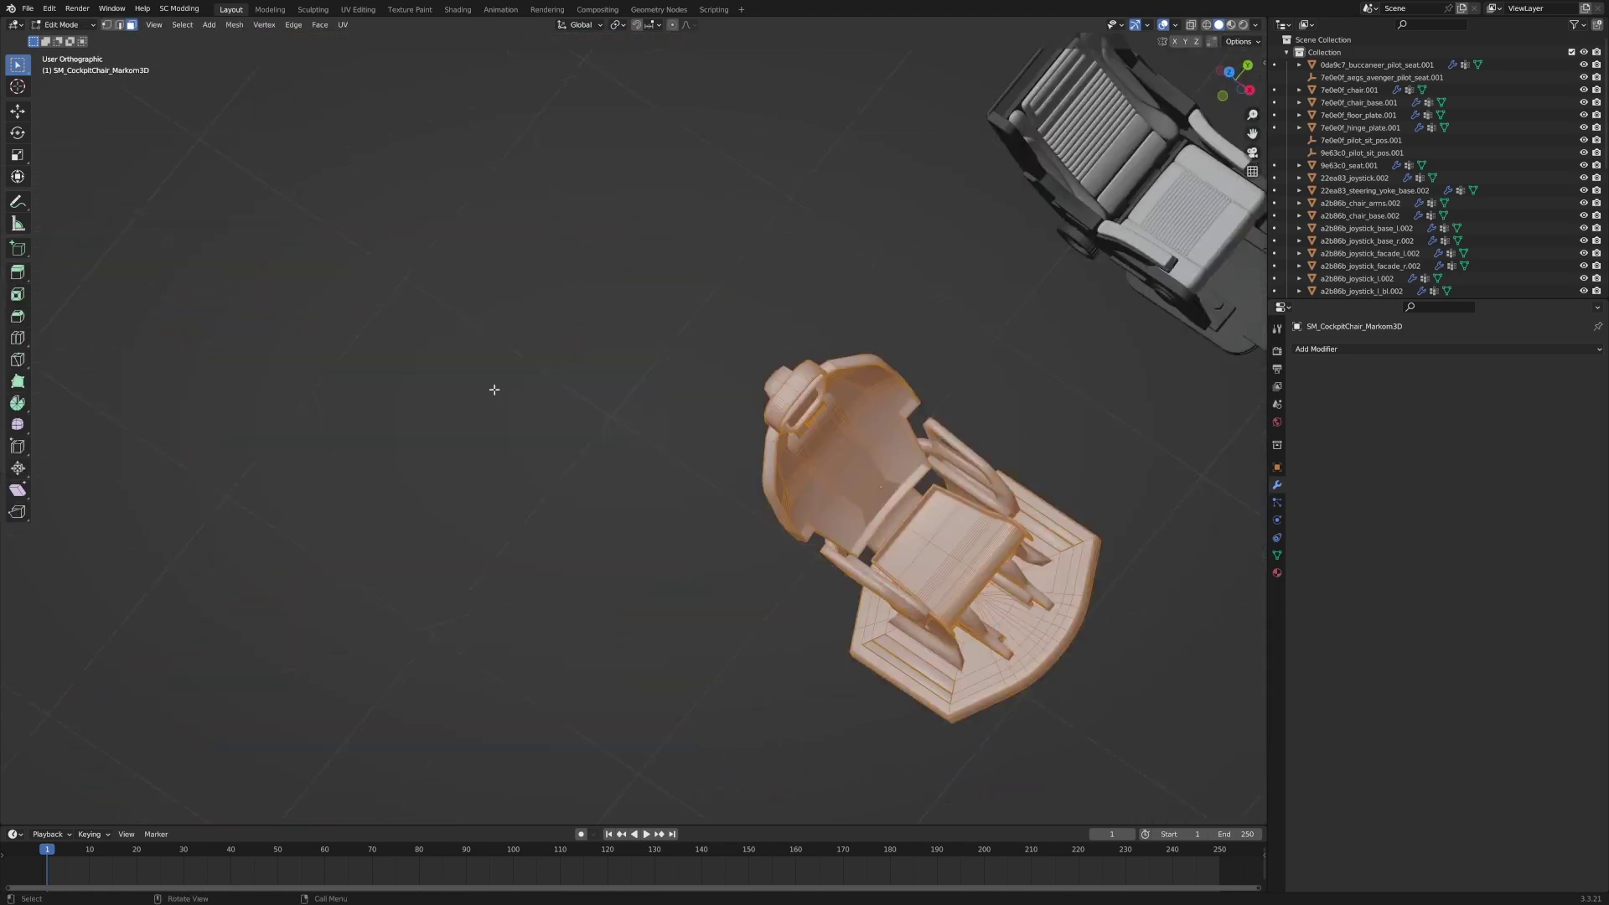
key(KP_Decimal)
key(alt+a)
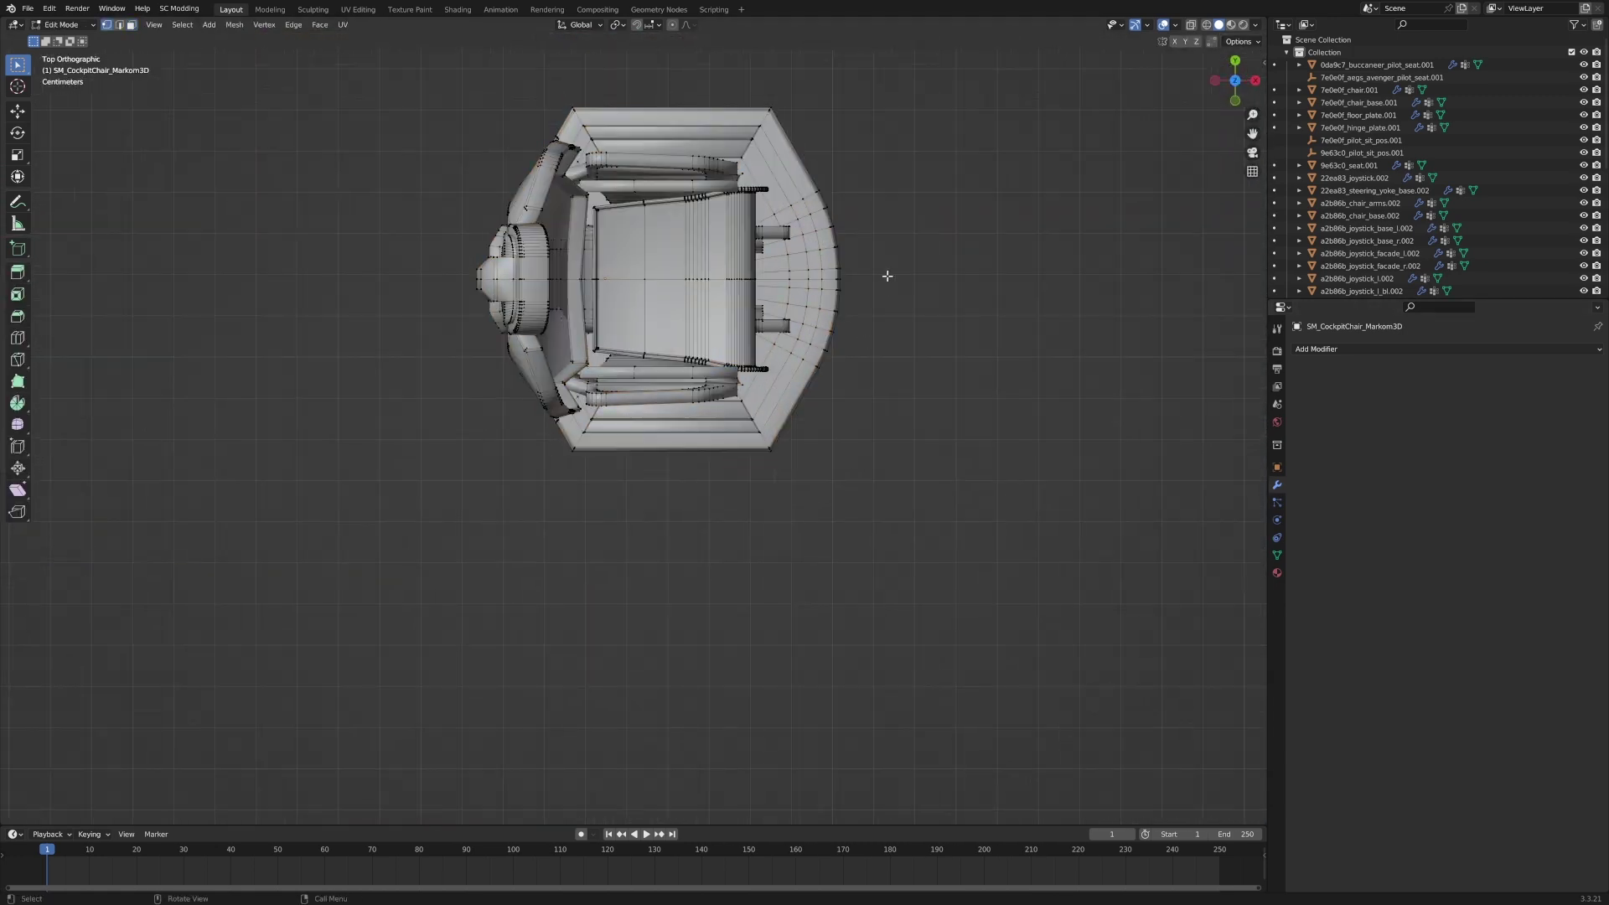
key(z)
click(838, 286)
key(b)
drag(892, 276, 449, 545)
key(x)
click(594, 451)
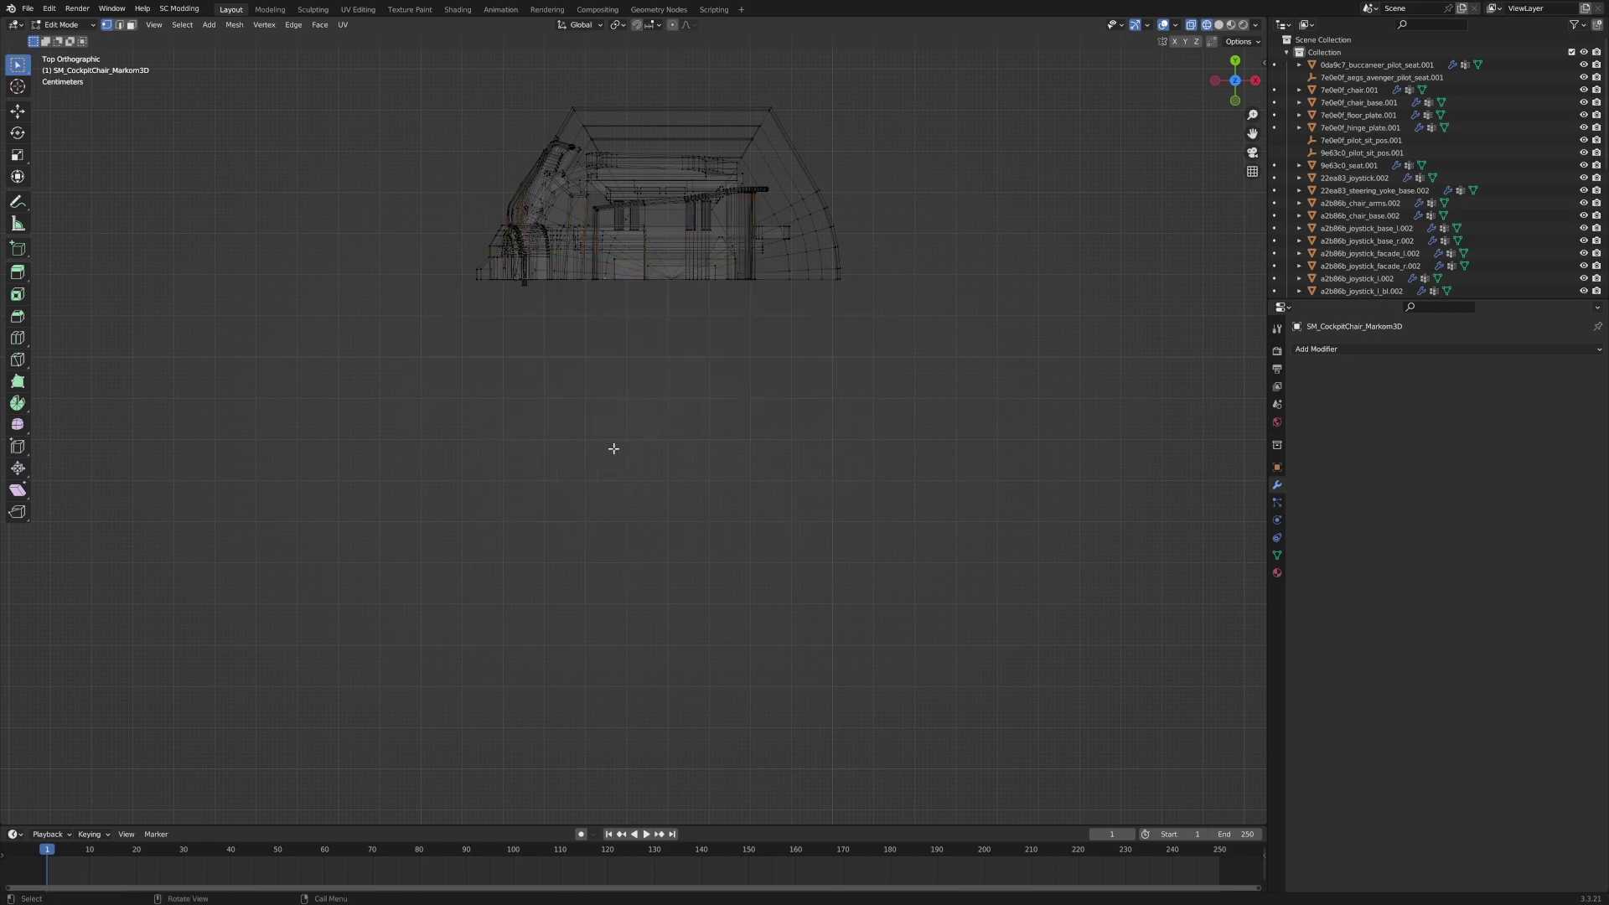
Mirror the remaining frame half across X with a Mirror modifier, and select the whole connected side frame.
middle_drag(614, 449, 718, 374)
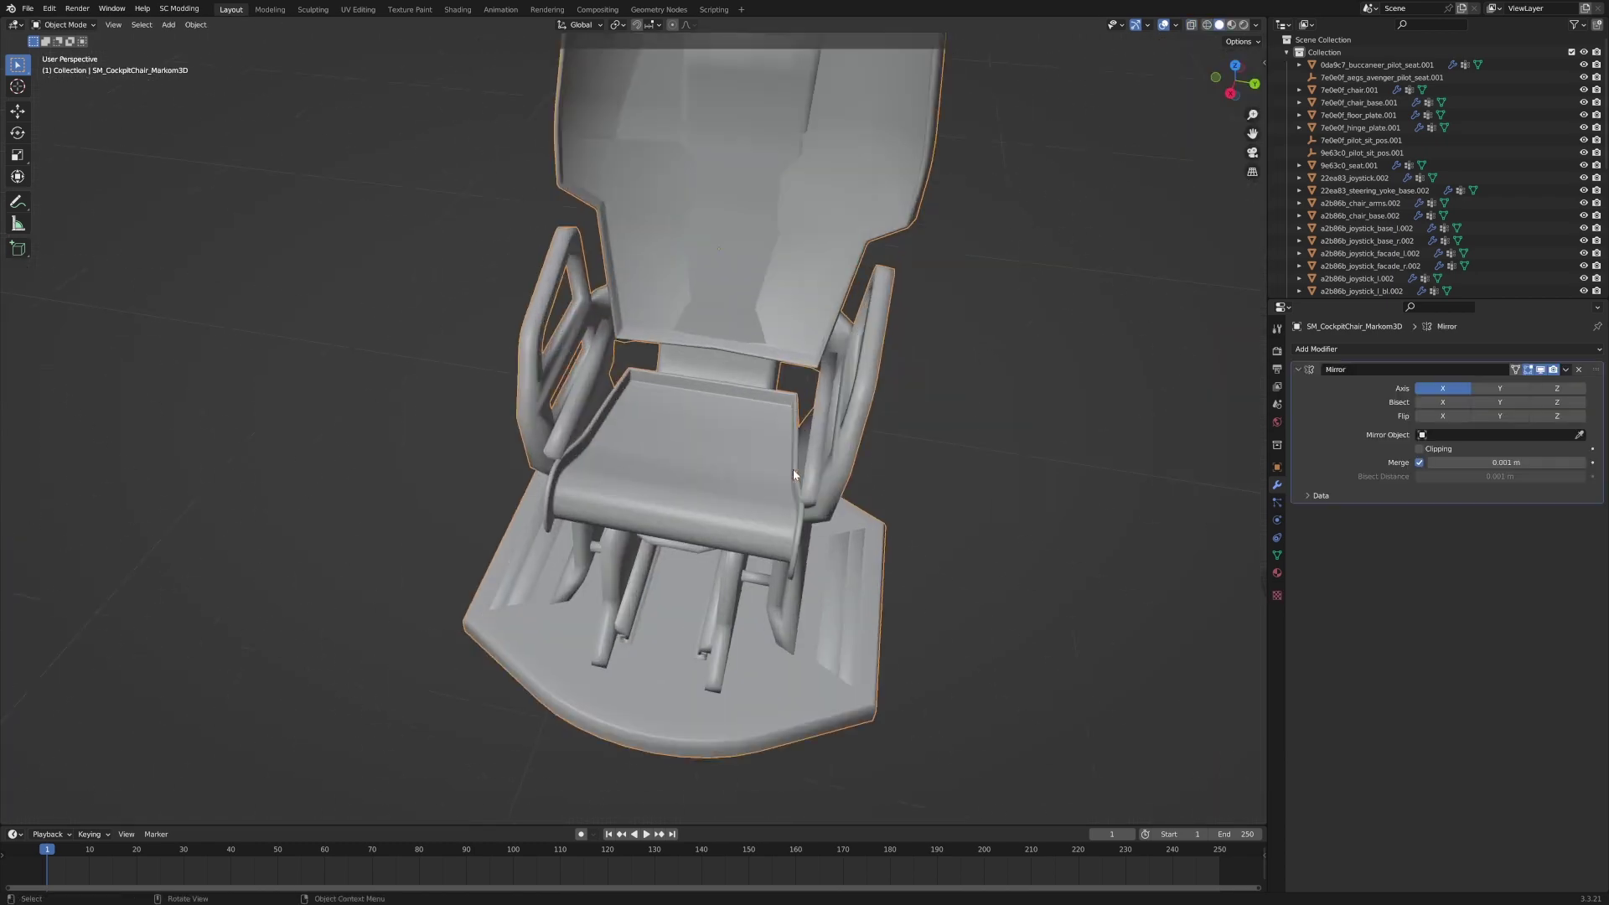
scroll(792, 470, up, 1)
key(Tab)
middle_drag(897, 528, 792, 463)
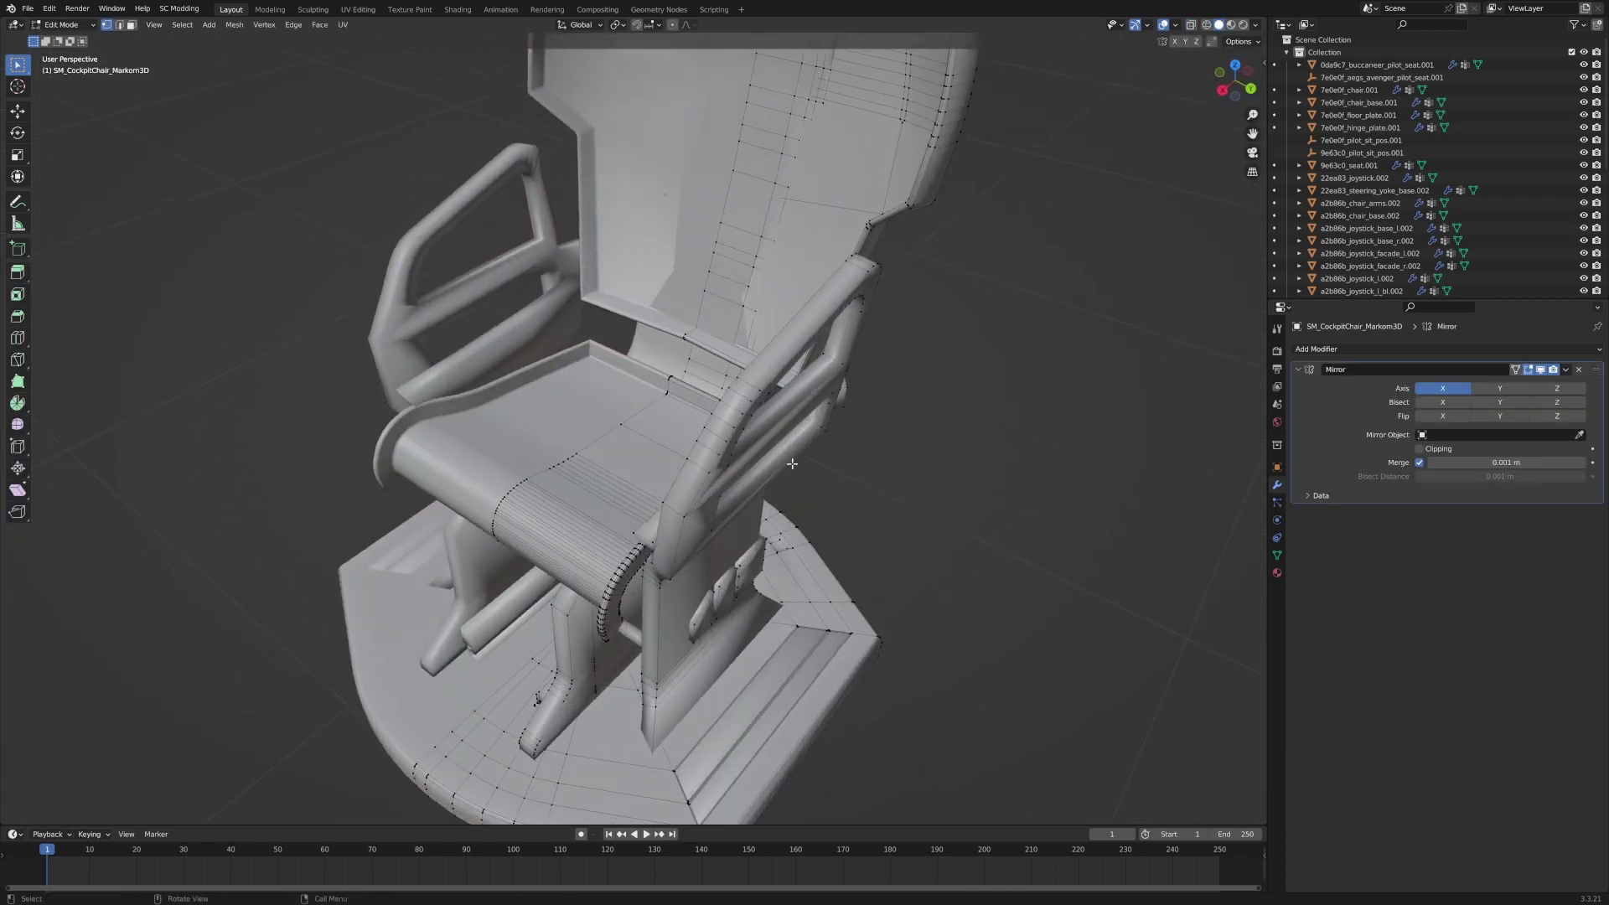
click(747, 402)
key(ctrl+l)
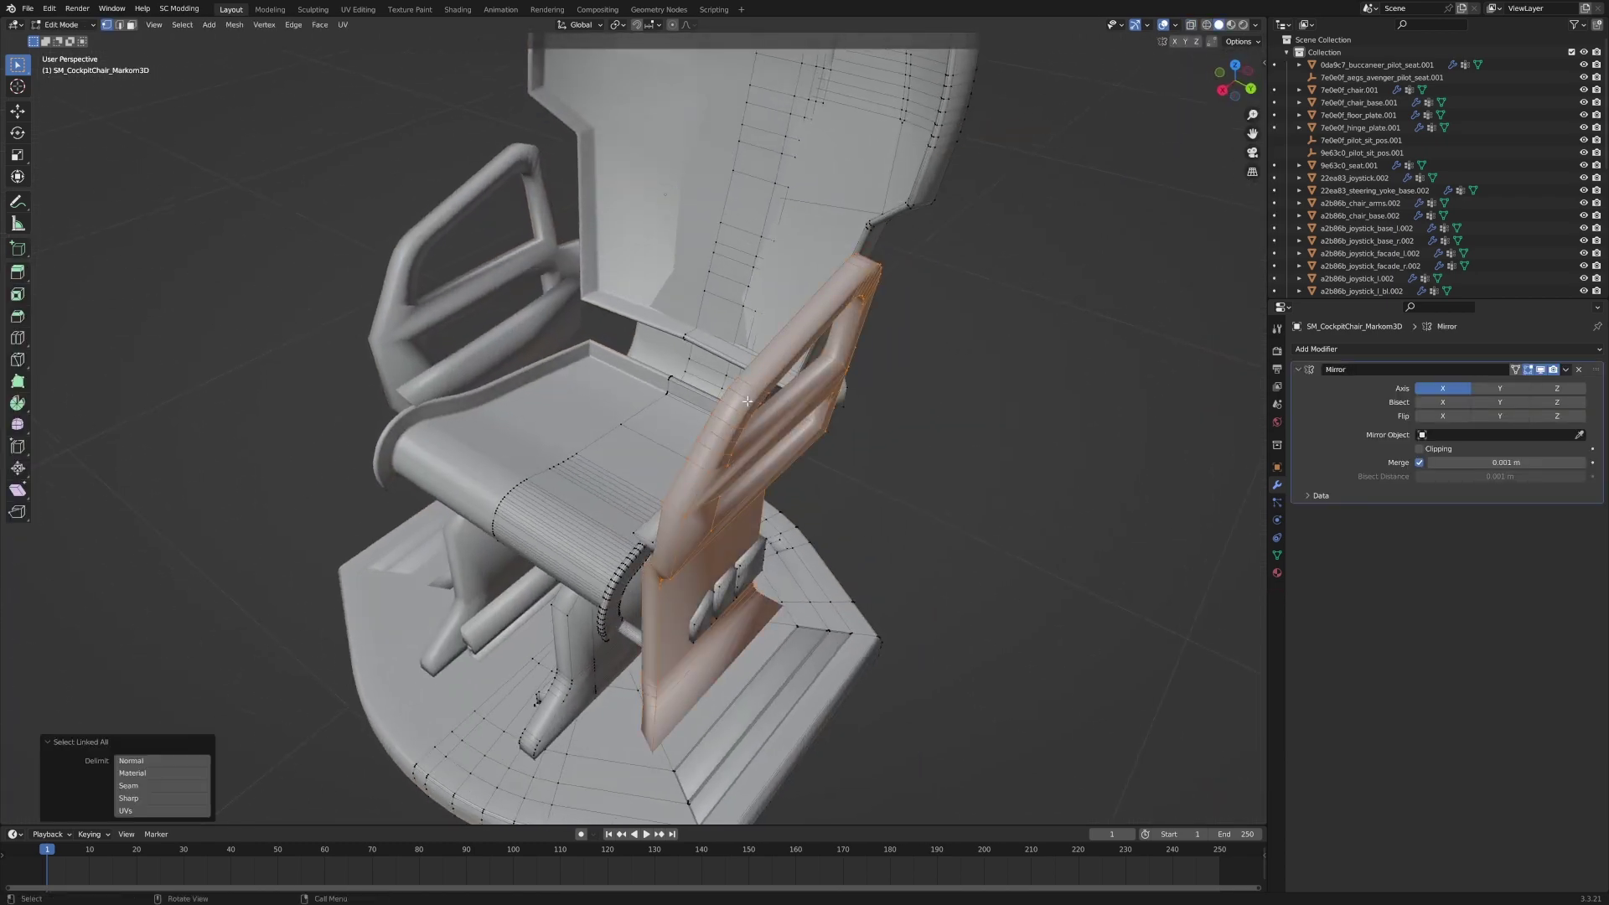
Select the edge loops outlining the side frame and bevel them about 0.007 m with a single segment.
scroll(747, 401, down, 10)
scroll(481, 220, up, 3)
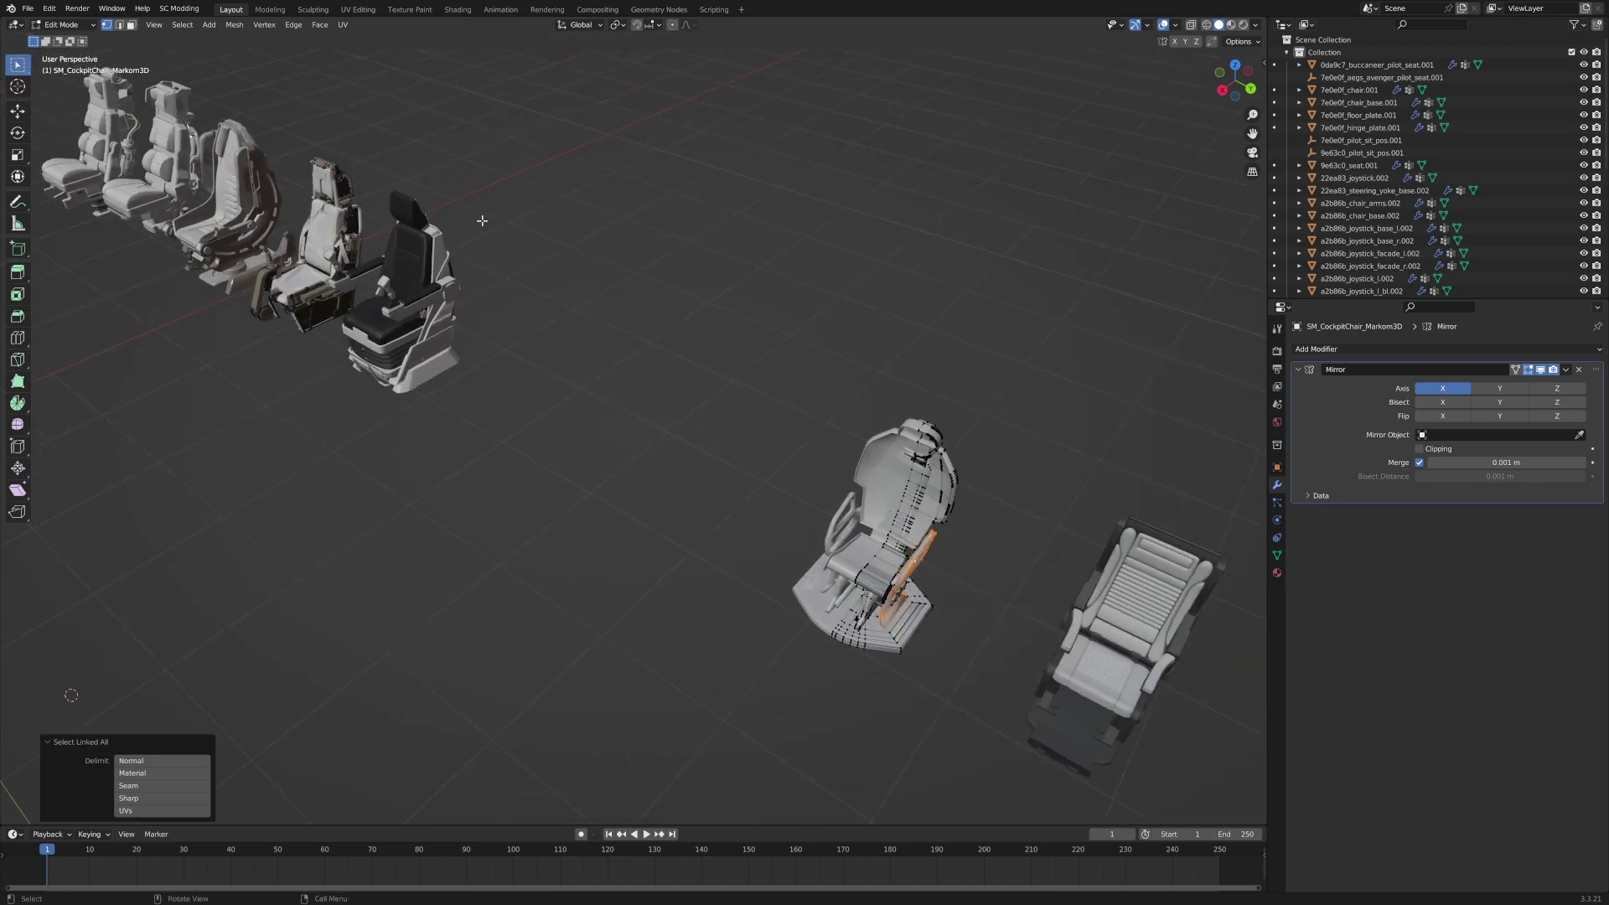
shift+middle_drag(924, 677, 725, 449)
scroll(725, 449, up, 6)
shift+middle_drag(726, 278, 826, 461)
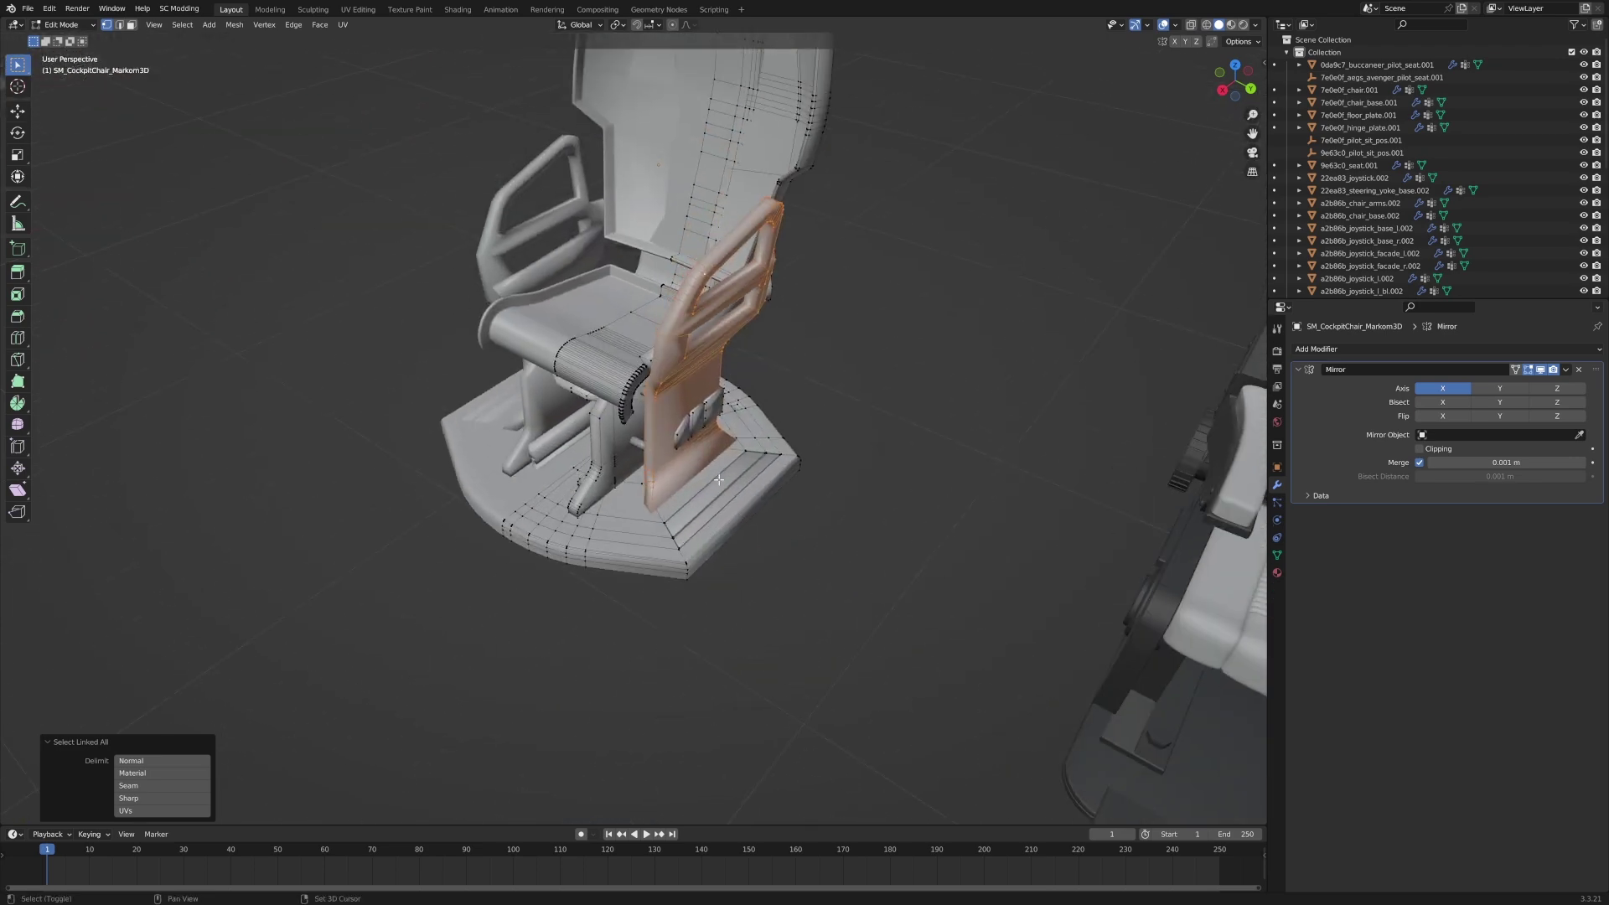
scroll(826, 461, up, 4)
key(2)
alt+click(691, 417)
middle_drag(691, 416, 822, 385)
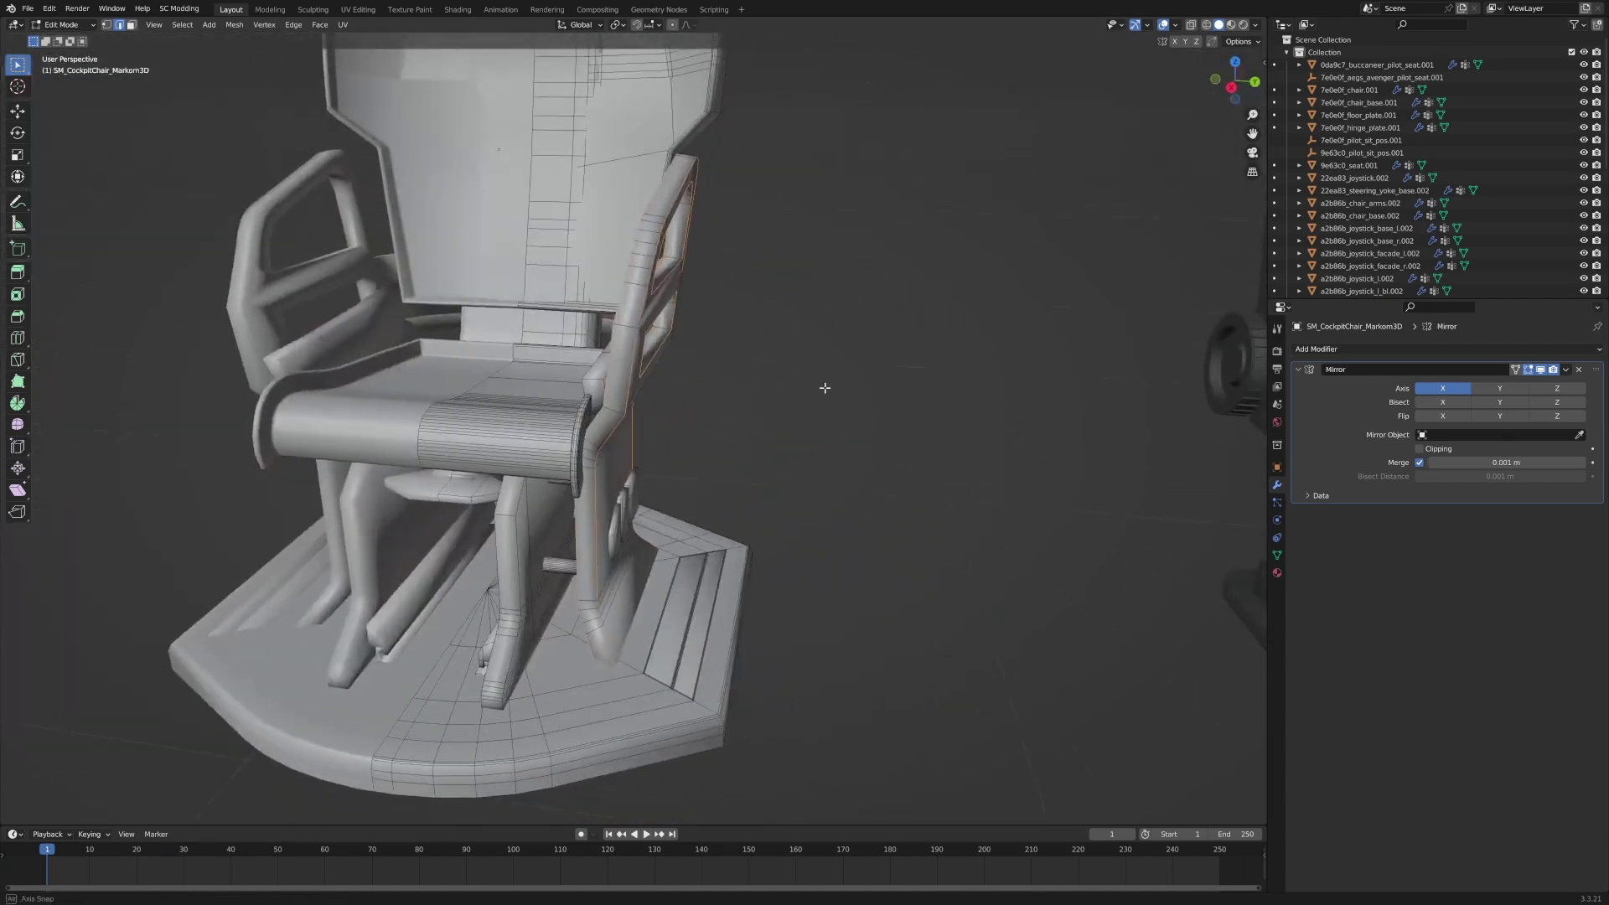
key(ctrl+b)
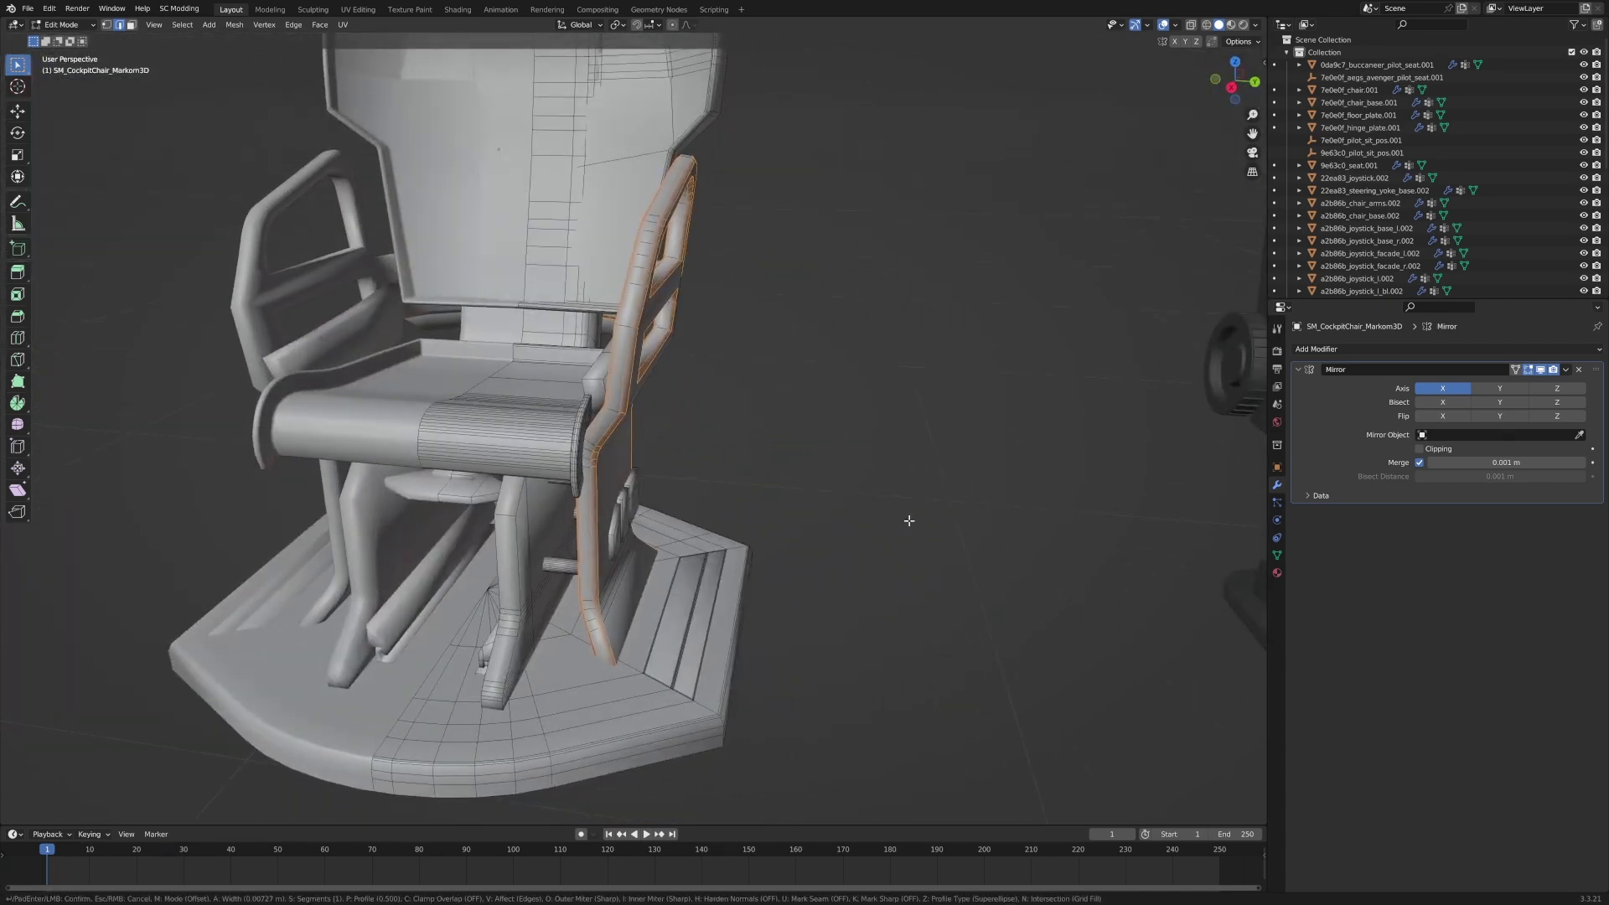
click(913, 527)
Clear the selection and select the geometry around the side frame's lower slot, ending with its inner corner edges.
middle_drag(914, 527, 704, 553)
scroll(668, 377, up, 5)
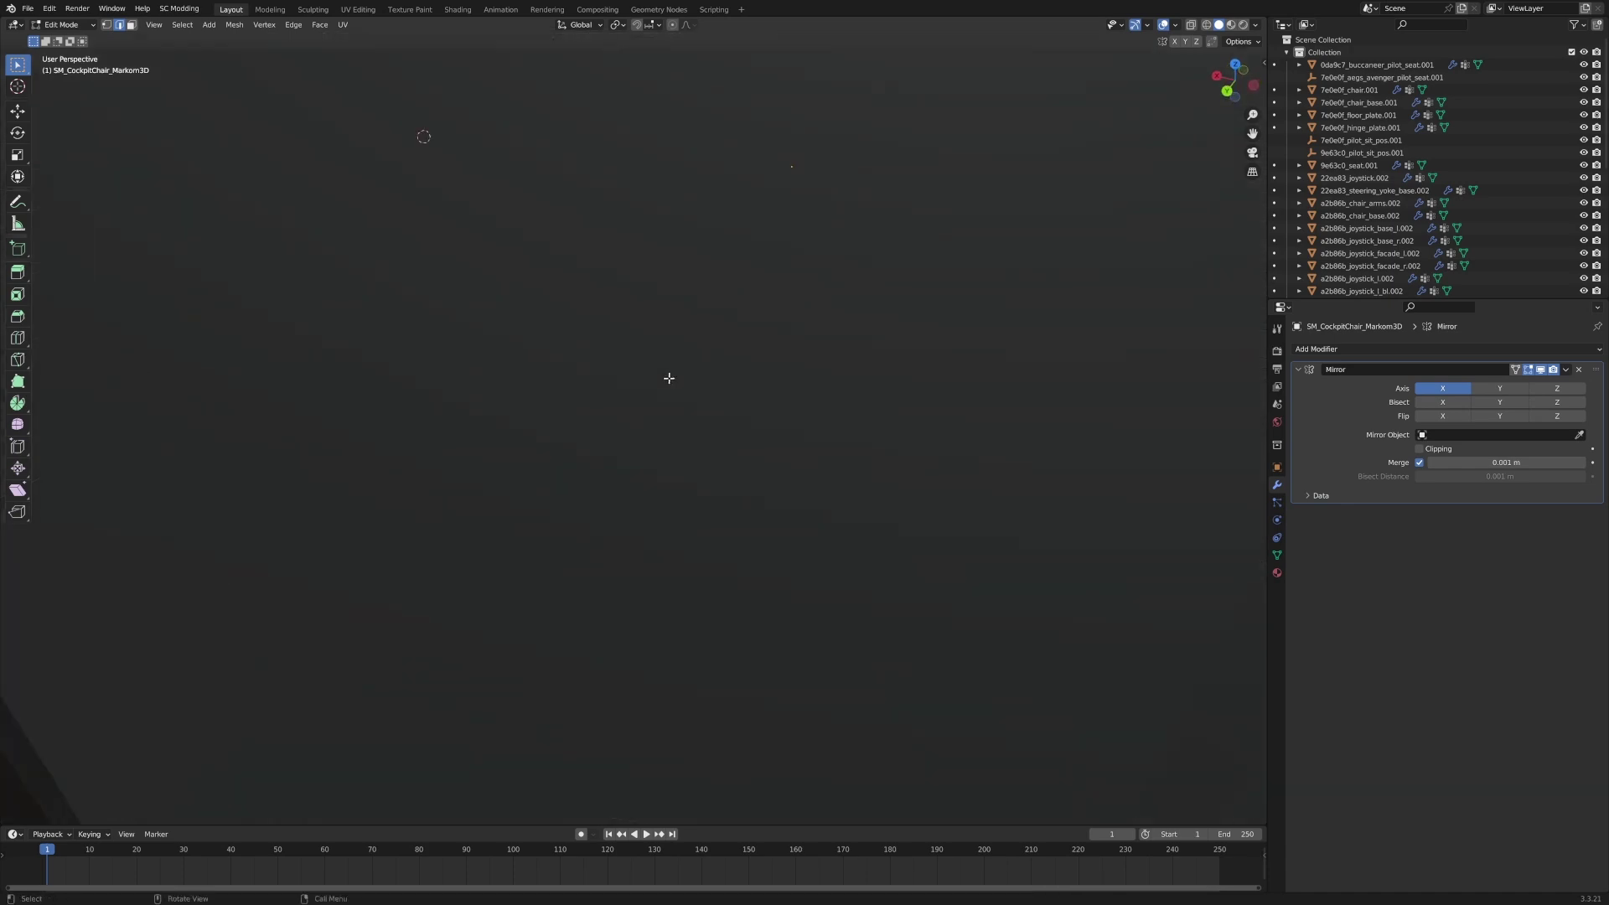
scroll(506, 388, down, 3)
middle_drag(507, 388, 494, 330)
key(alt+a)
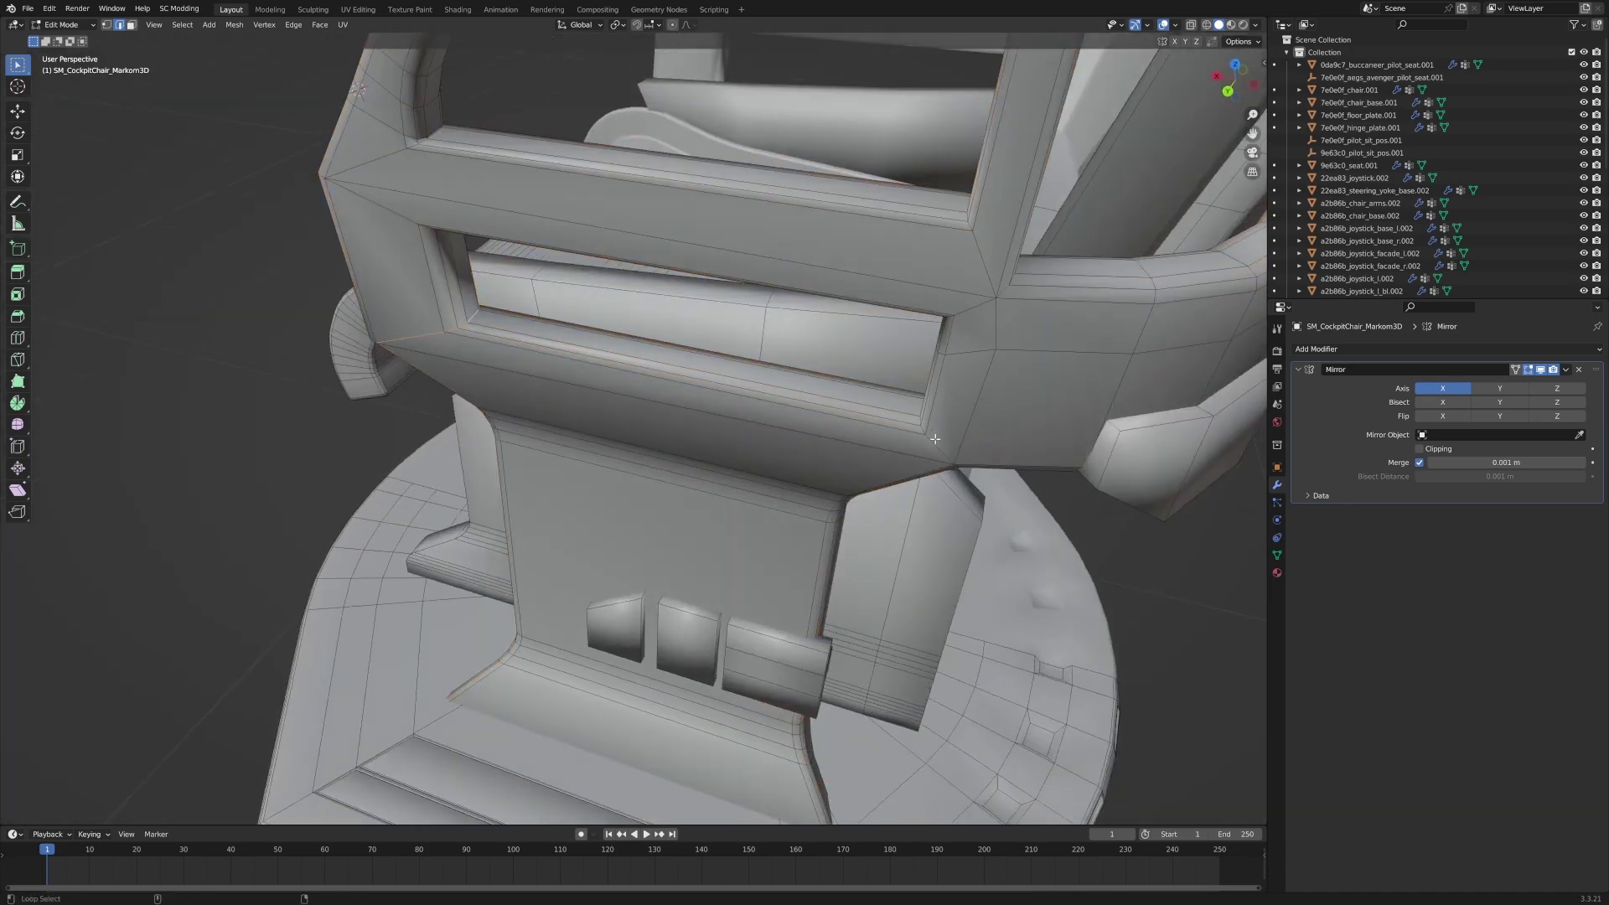
alt+shift+click(371, 202)
key(1)
middle_drag(1042, 376, 1151, 340)
key(c)
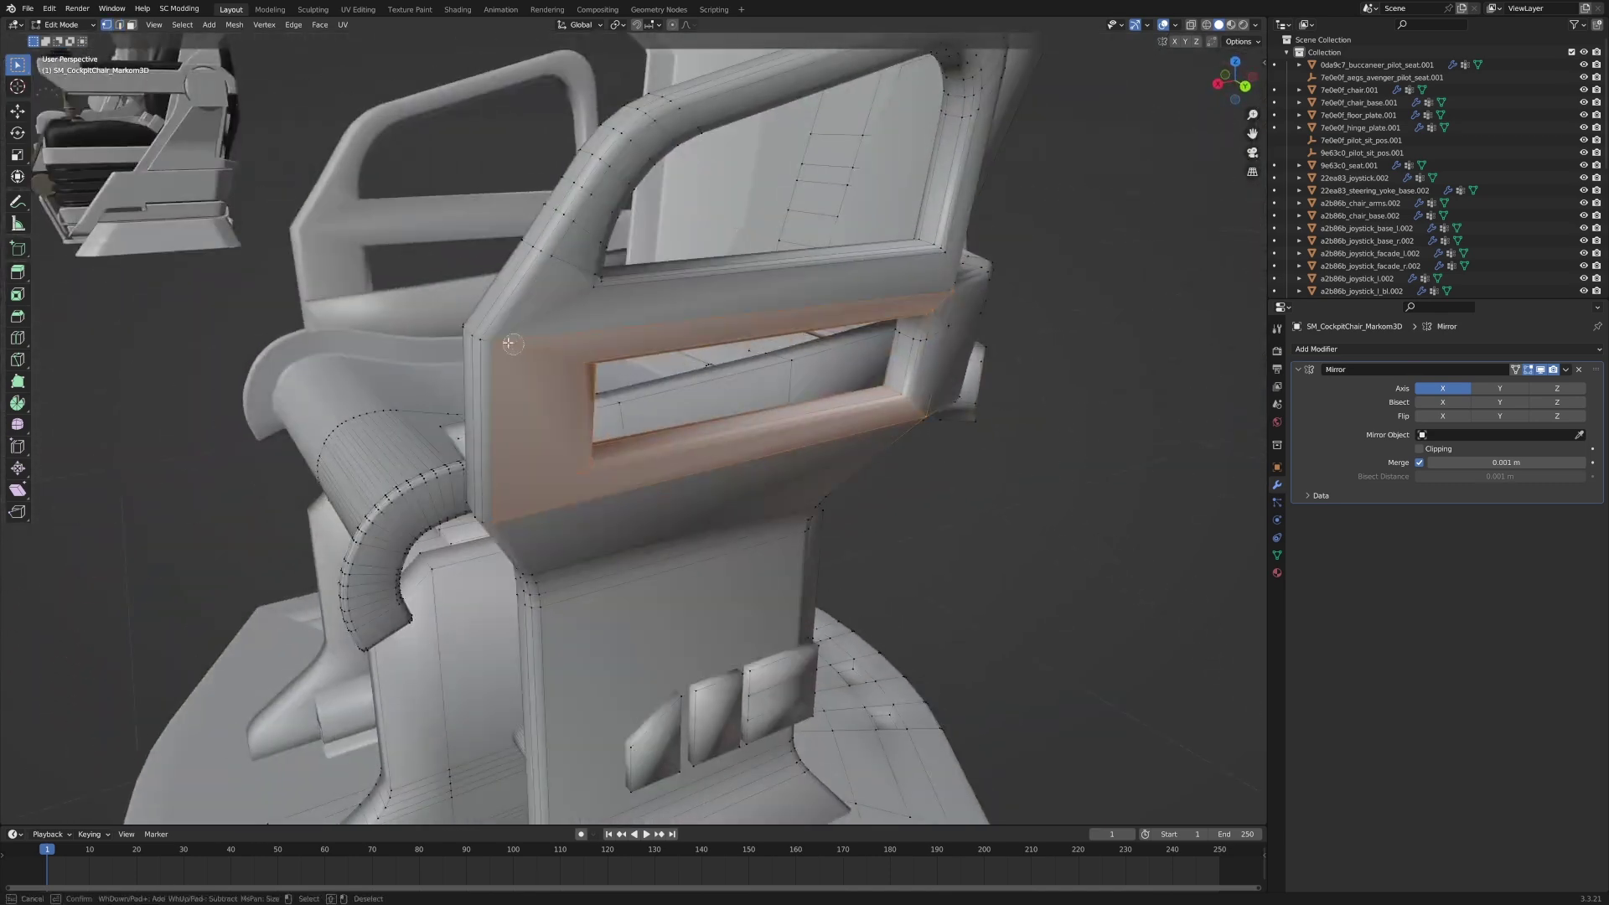
shift+click(492, 341)
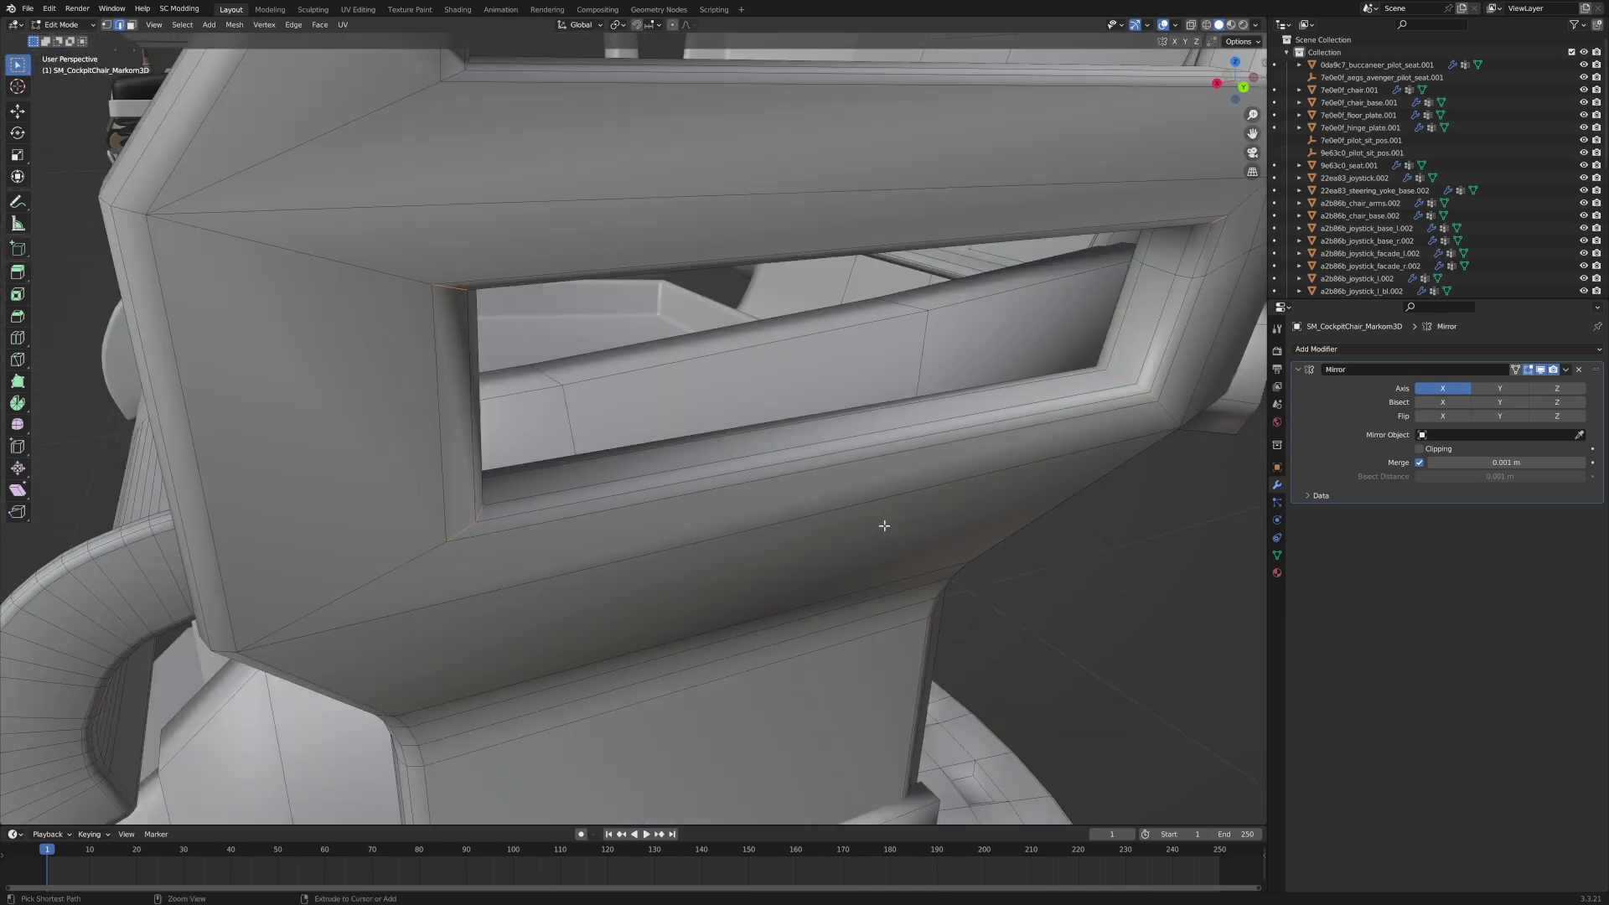
Try to round the corners of the side frame's lower slot with a 0.0217 m bevel of three segments.
key(ctrl+b)
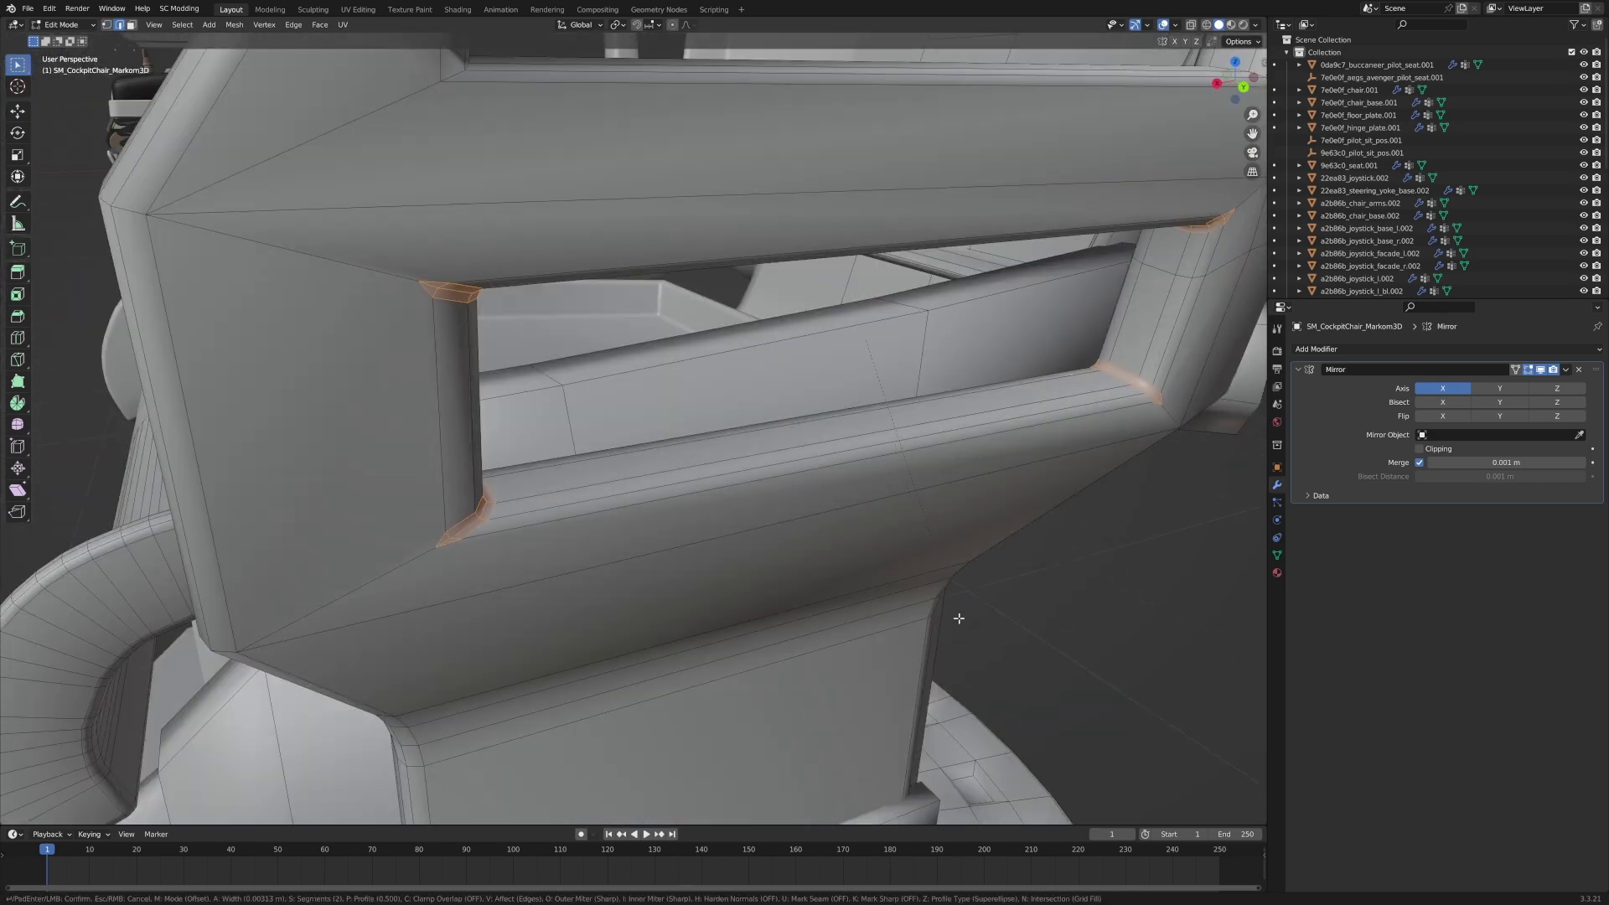
scroll(1076, 272, up, 1)
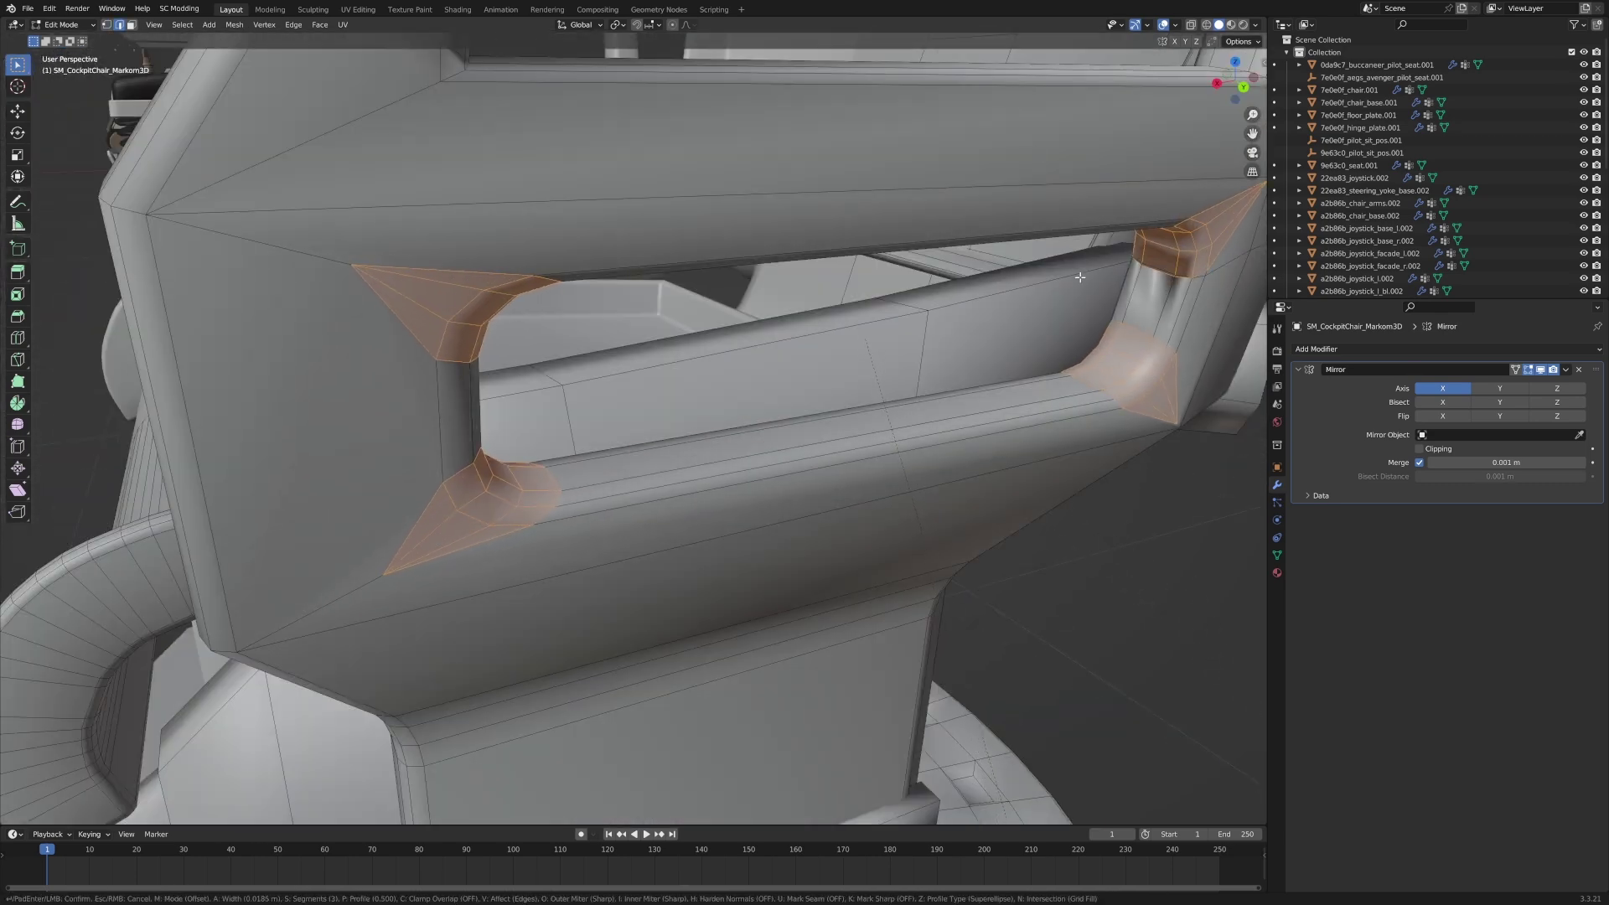
click(1099, 316)
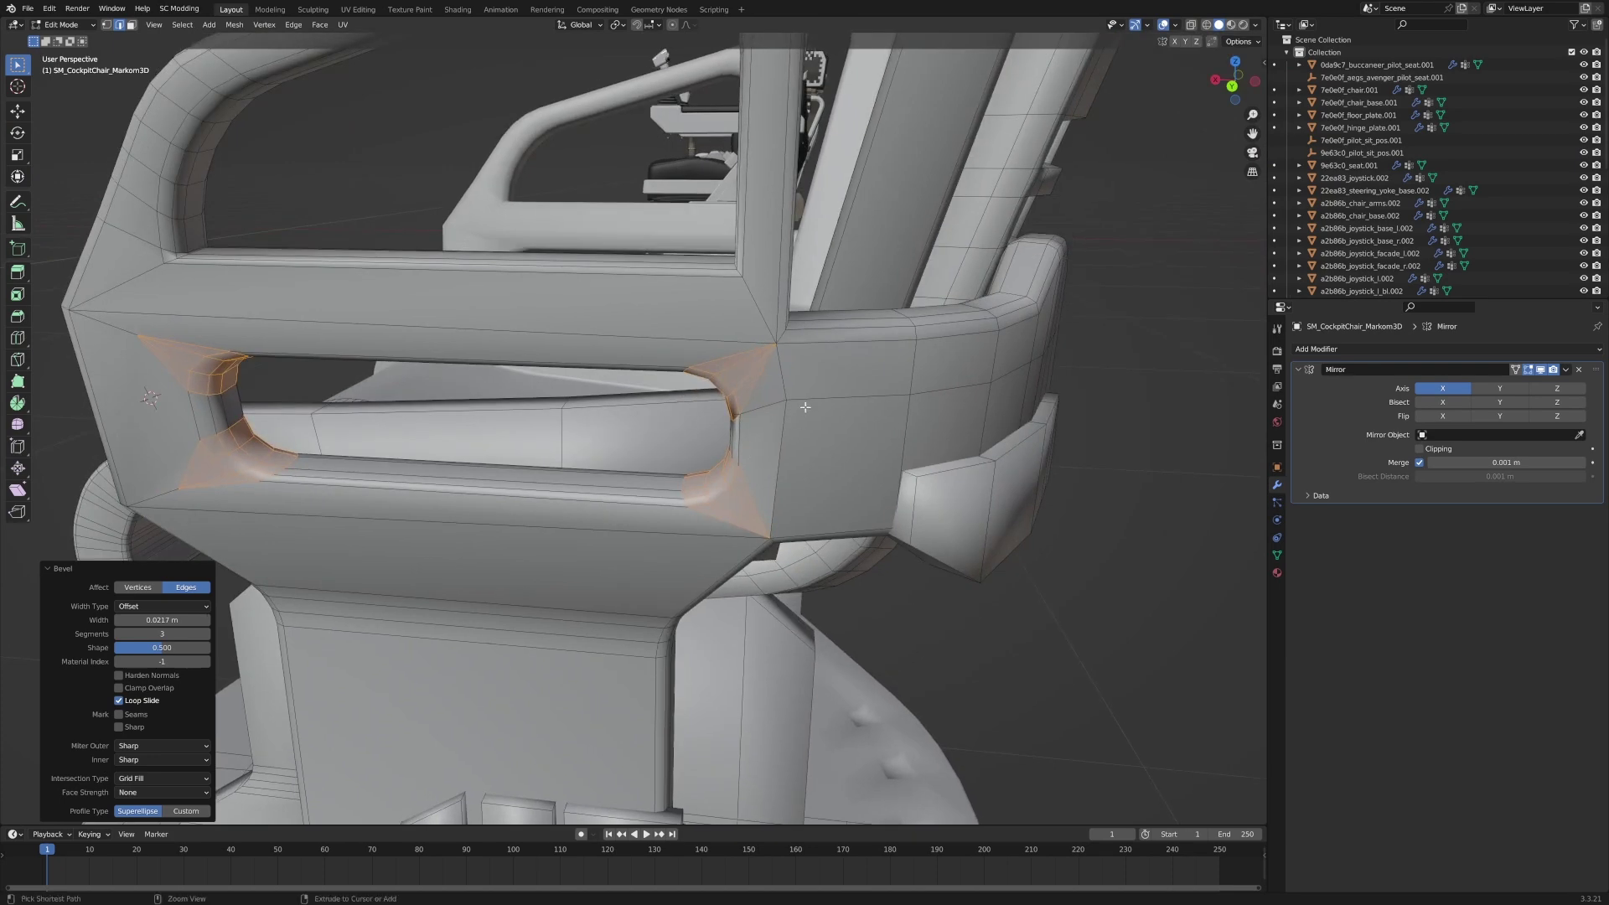
key(ctrl+z)
Bevel the corner edges of the side frame's lower slot into rounded corners and return to Object Mode.
middle_drag(804, 407, 830, 406)
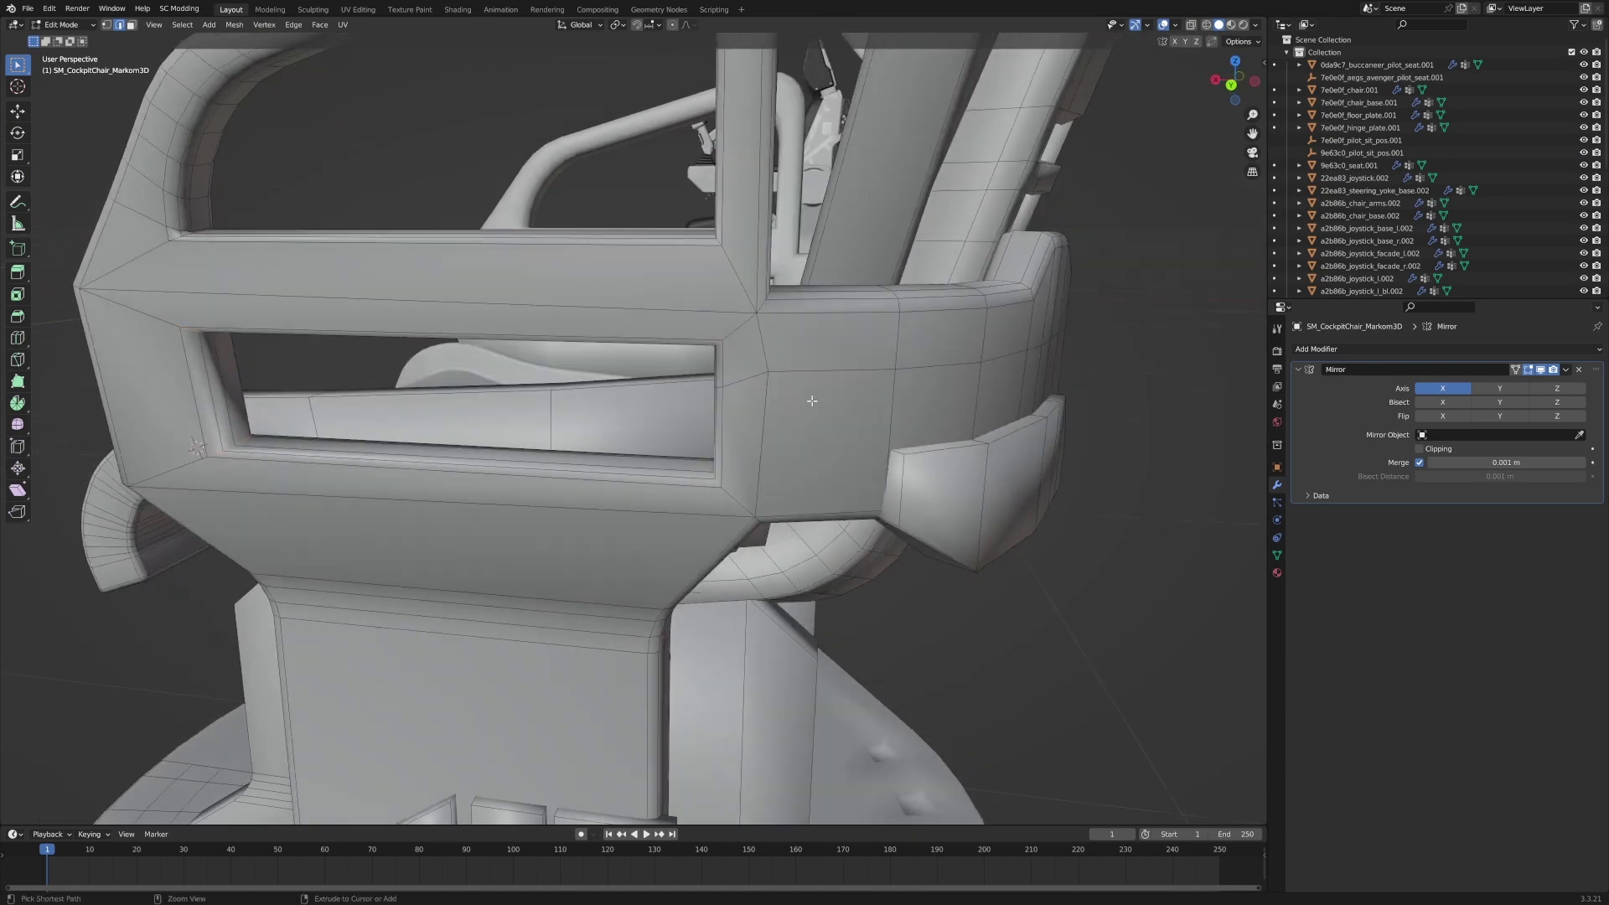
key(ctrl+b)
click(1026, 543)
key(Tab)
scroll(1026, 543, down, 2)
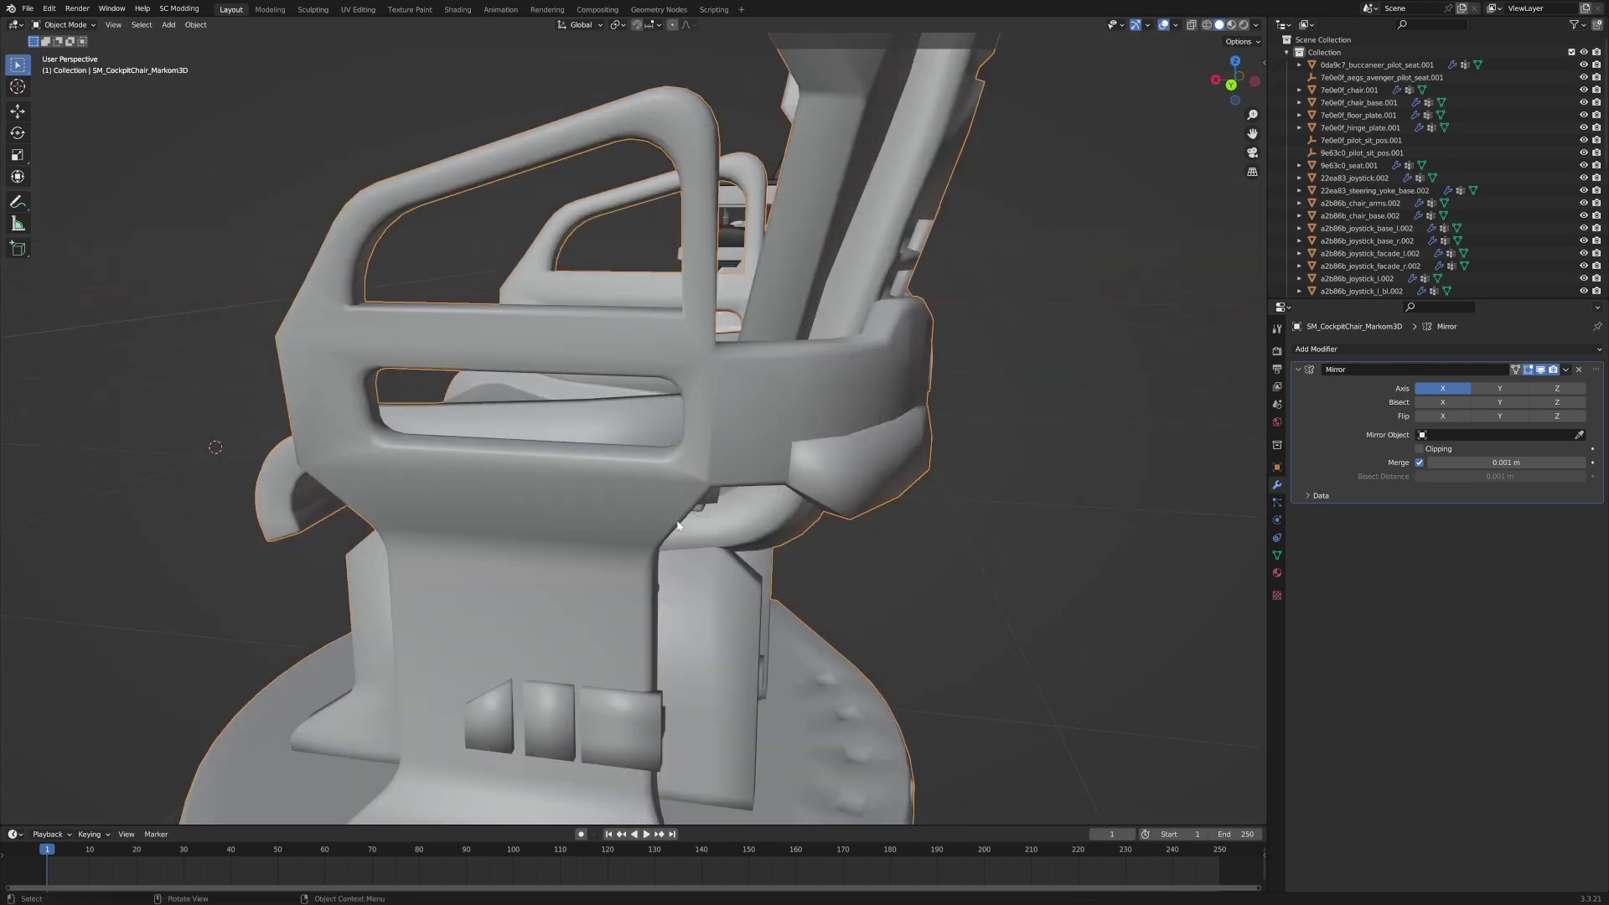
Select both complete armrest pads in the cushion mesh and separate them into their own object.
middle_drag(1025, 543, 565, 355)
scroll(714, 441, up, 3)
key(Tab)
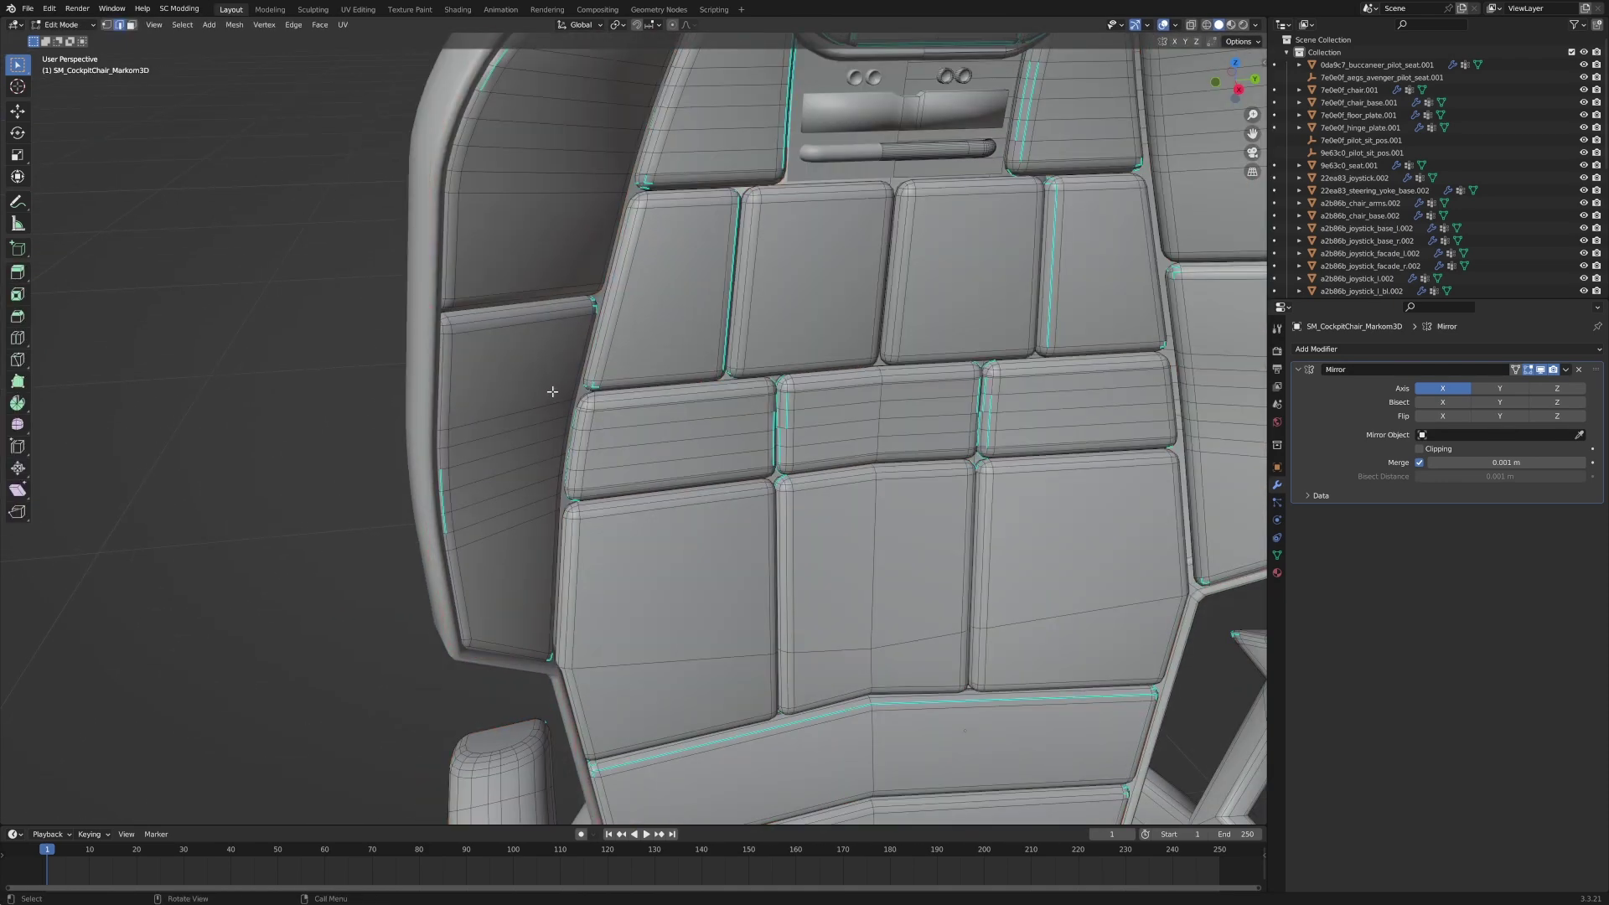
scroll(562, 357, down, 6)
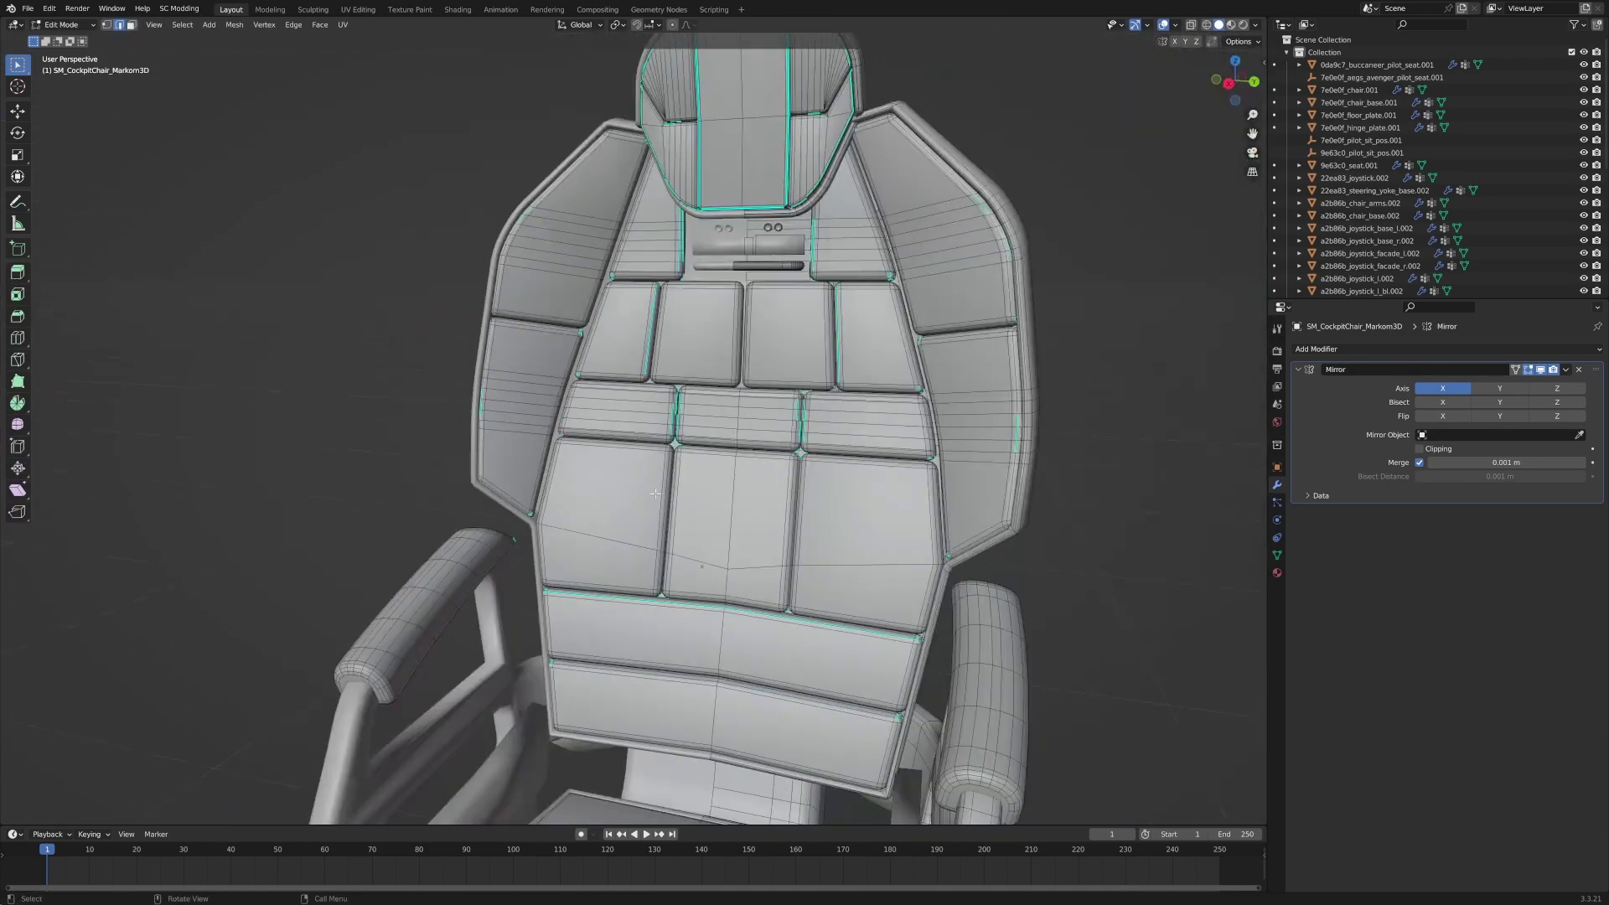
middle_drag(655, 493, 375, 556)
click(491, 653)
shift+click(892, 567)
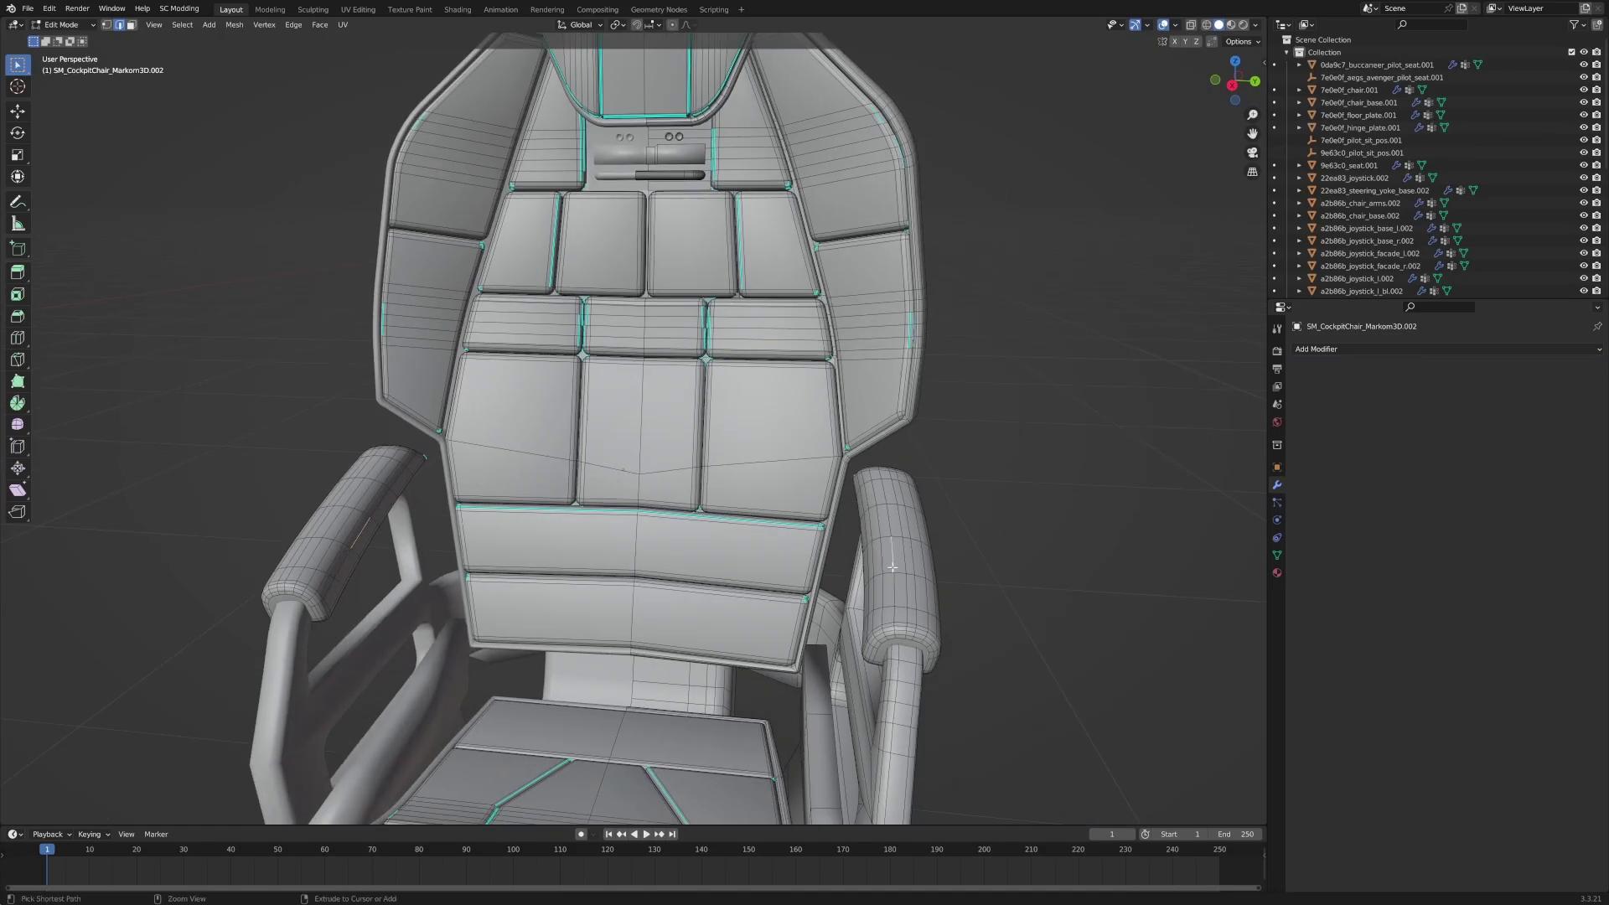
key(ctrl+l)
key(p)
click(893, 572)
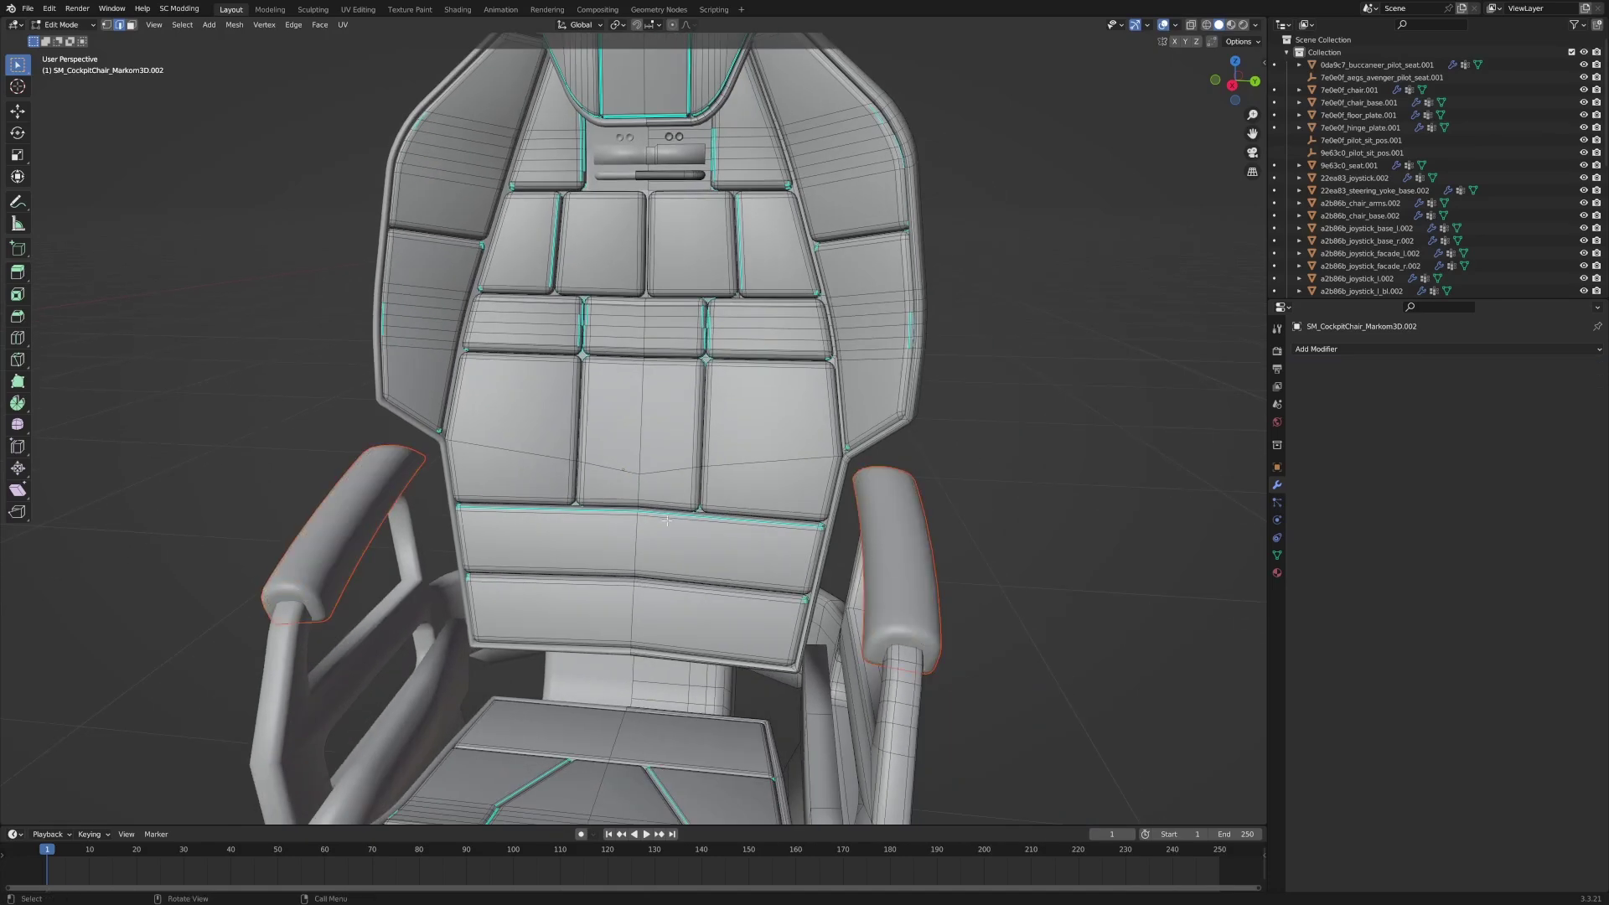
Reduce the cushion mesh to one half and mirror it across X with a Mirror modifier.
scroll(495, 493, down, 3)
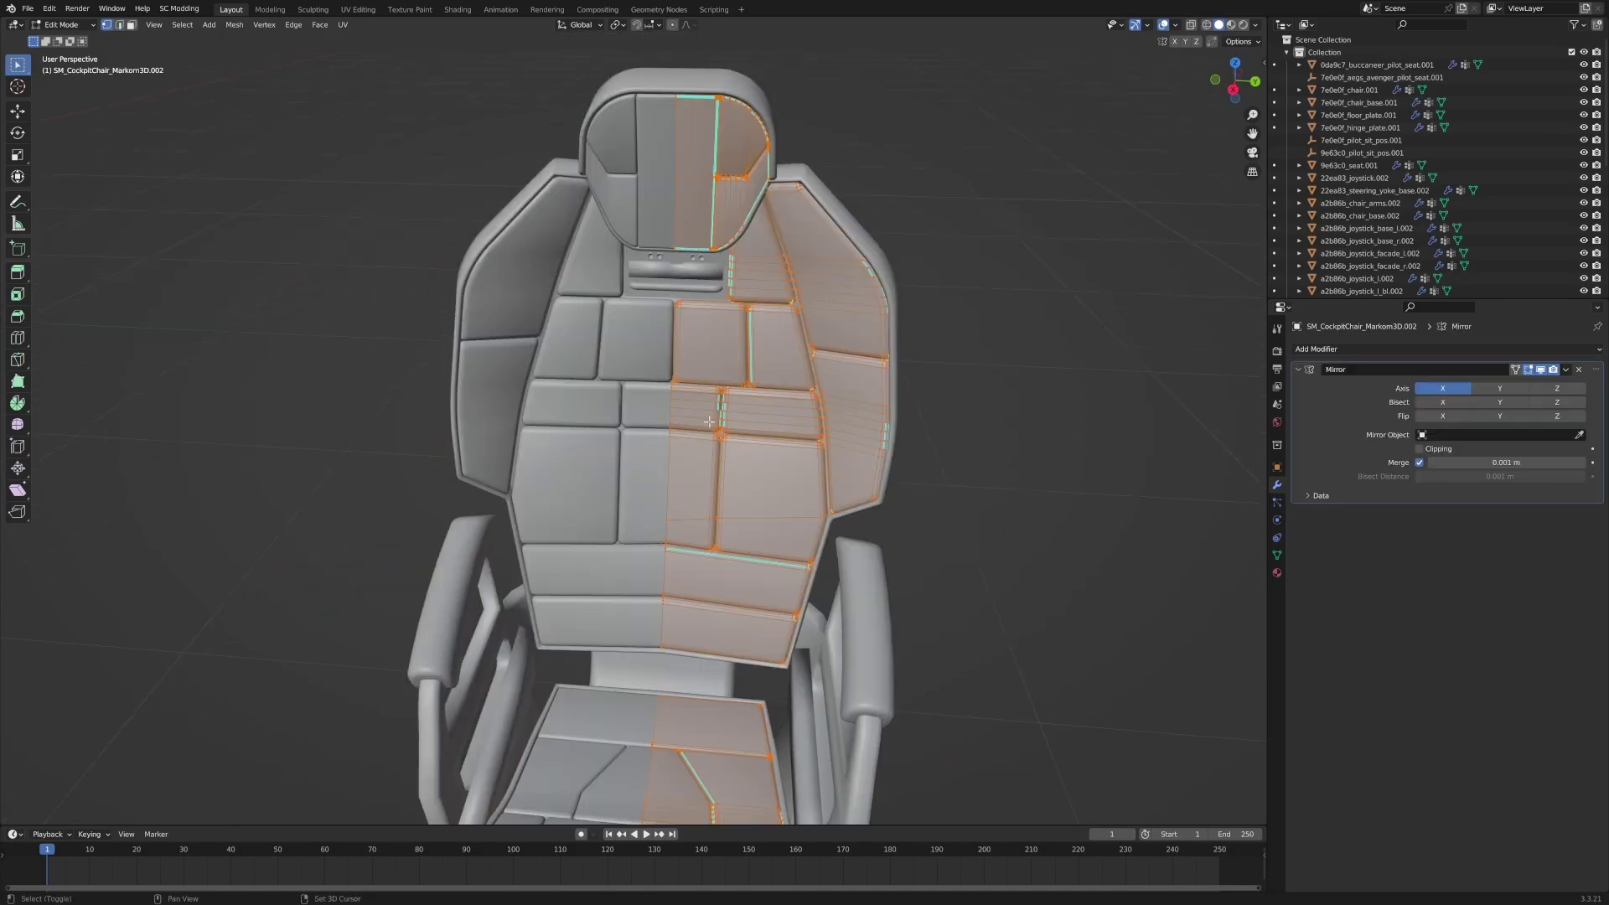
scroll(661, 362, up, 2)
middle_drag(696, 296, 718, 240)
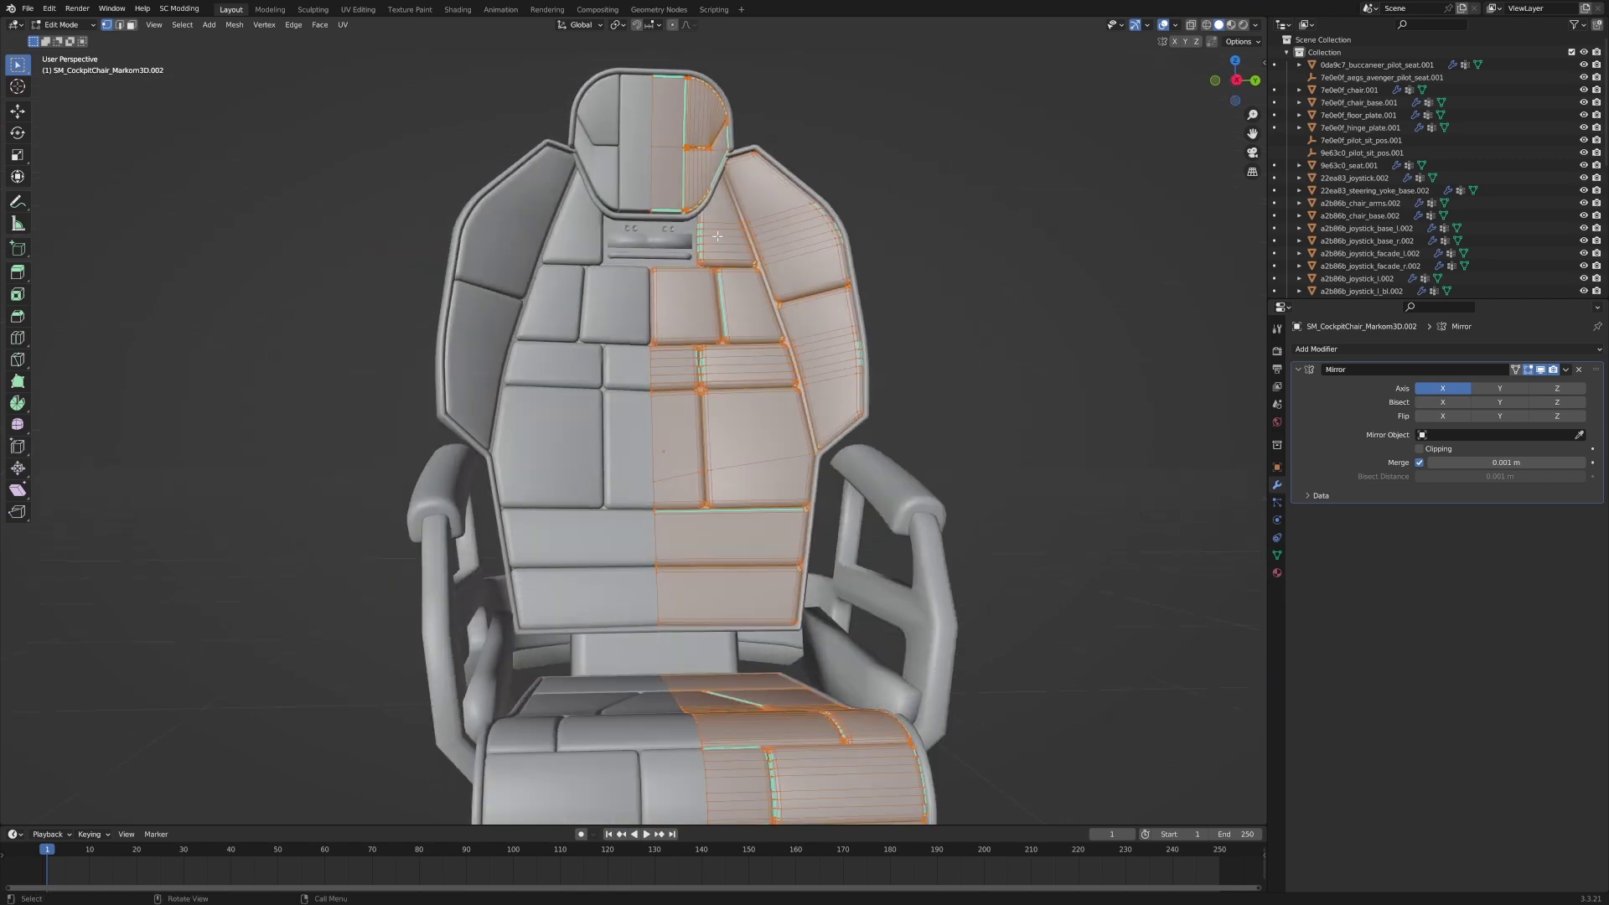
Select the flat panel faces on the editable half of the cushions and delete the bevelled border faces around them.
shift+middle_drag(890, 393, 752, 556)
scroll(752, 556, up, 3)
scroll(751, 555, down, 2)
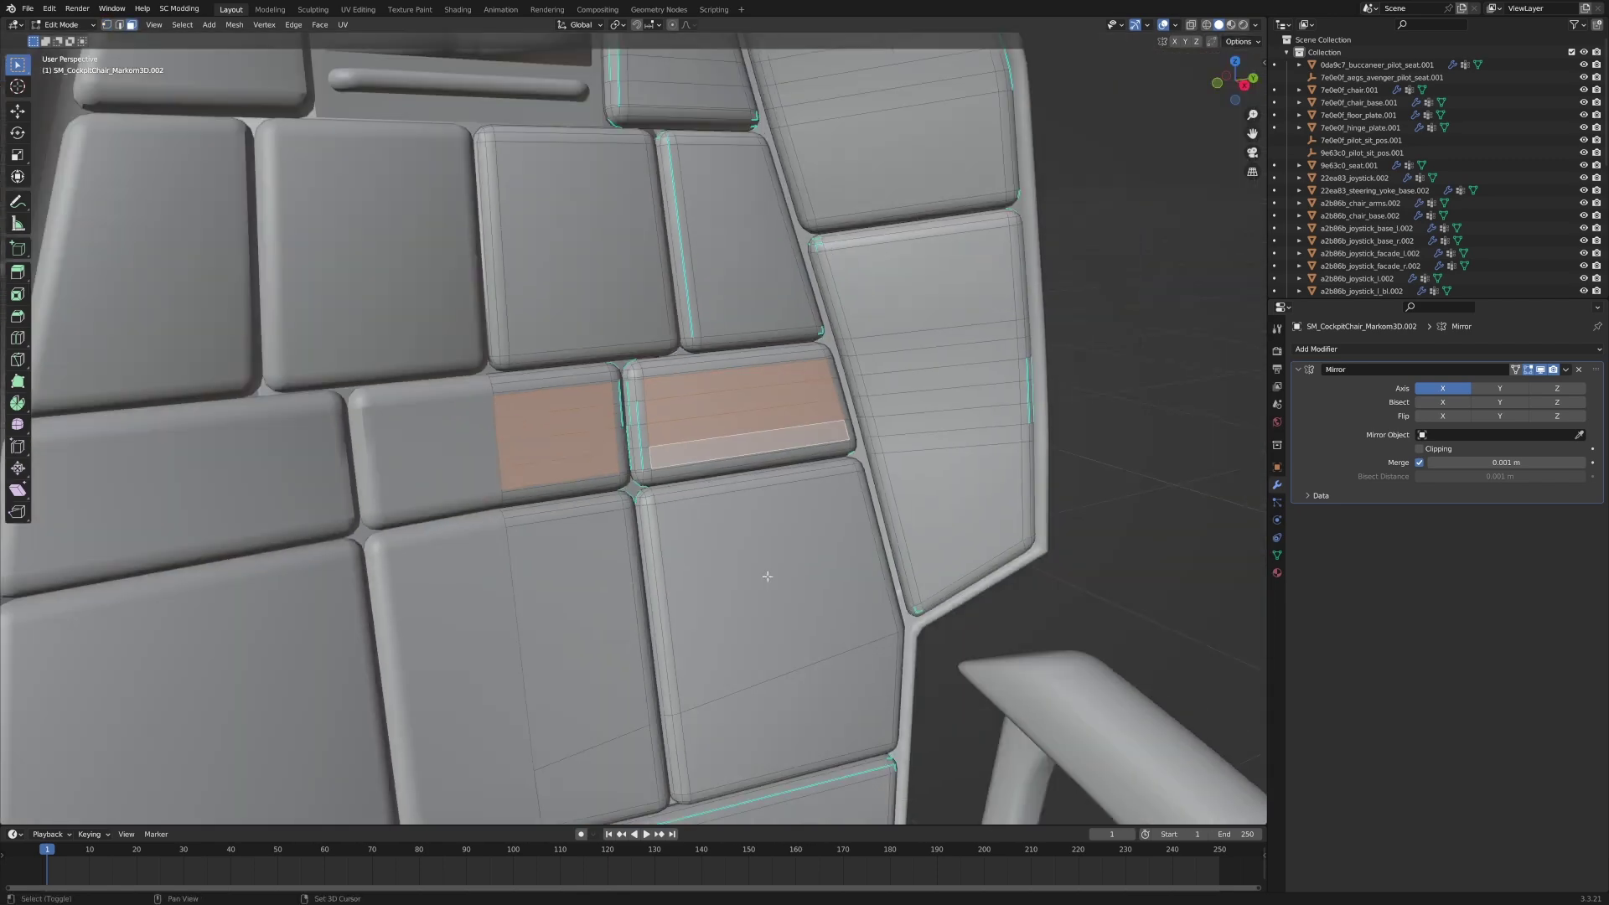
shift+click(754, 521)
shift+click(557, 570)
shift+middle_drag(776, 502, 727, 590)
shift+click(888, 540)
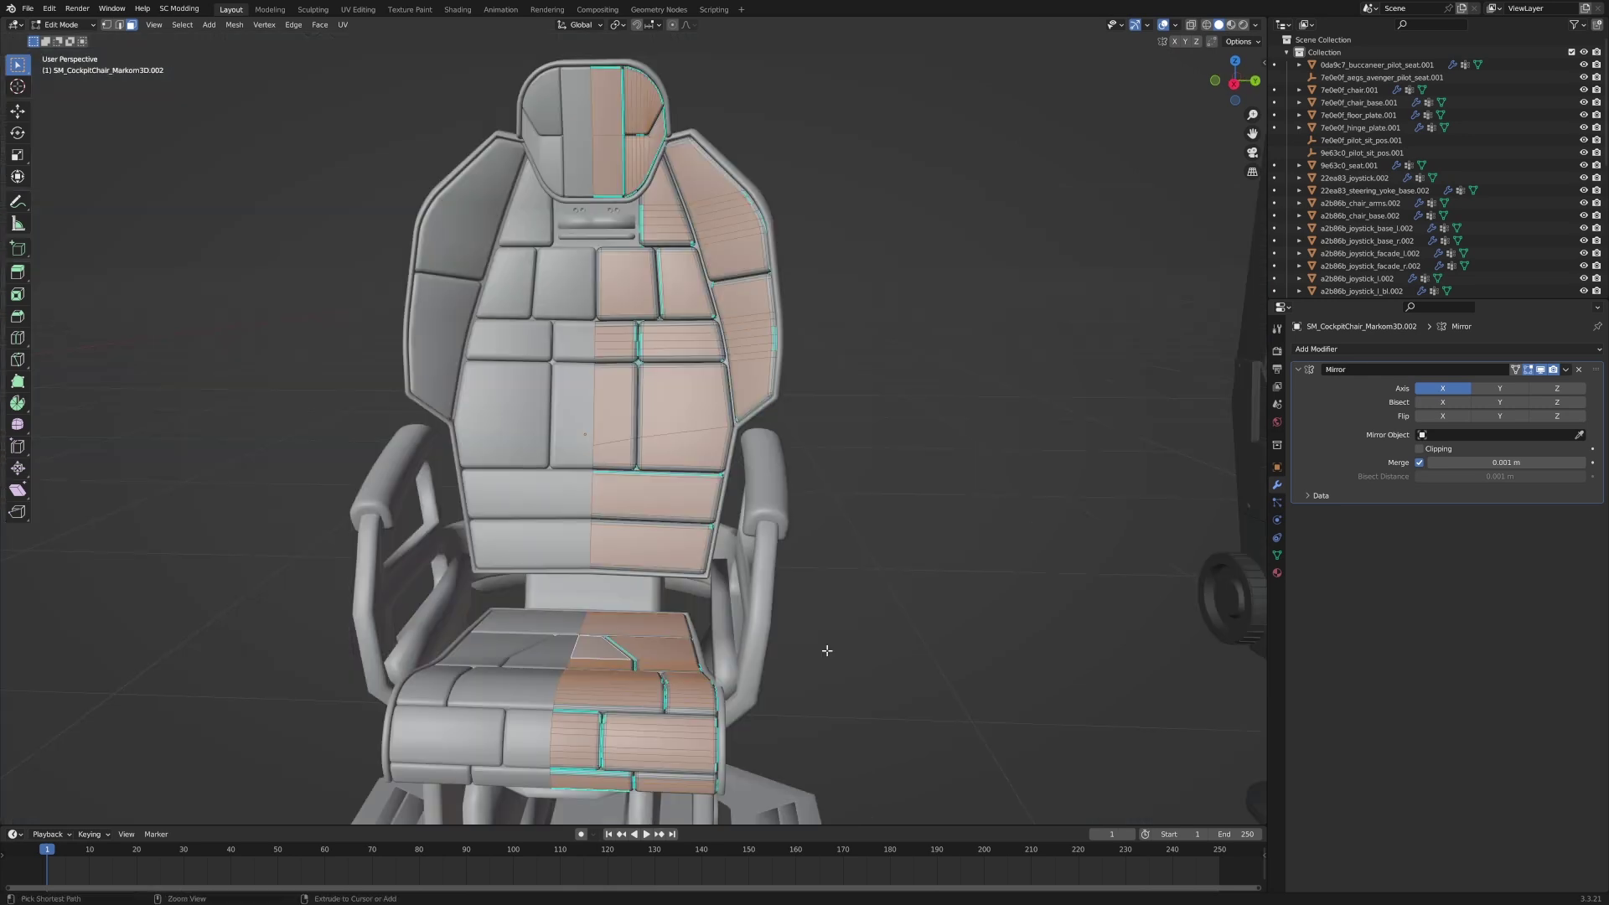
key(ctrl+alt+b)
key(x)
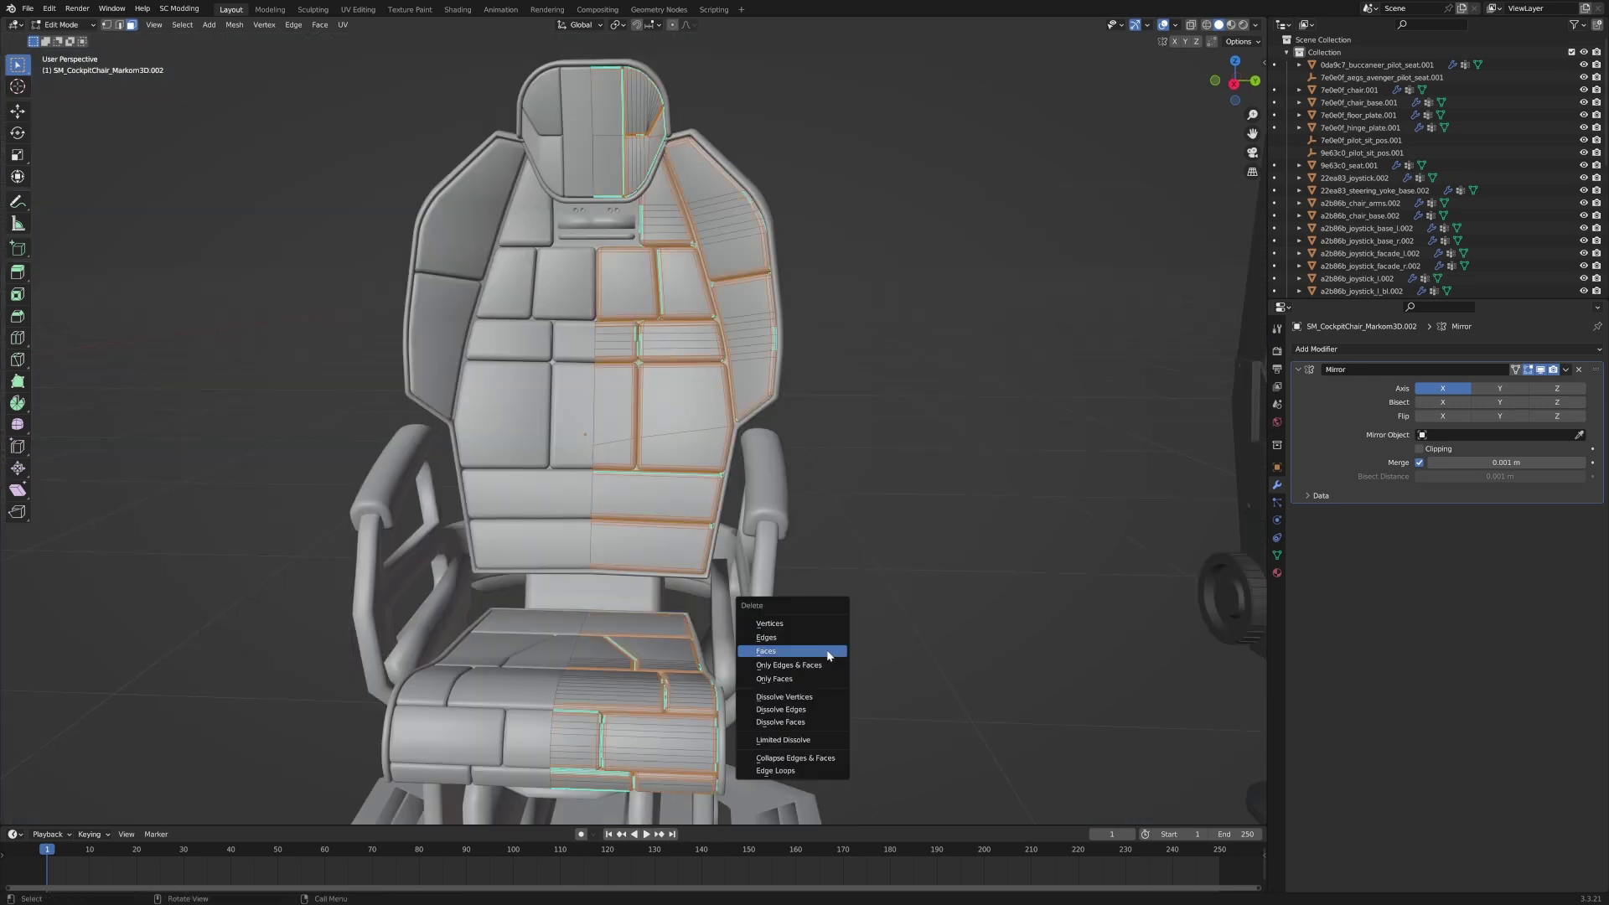
click(828, 653)
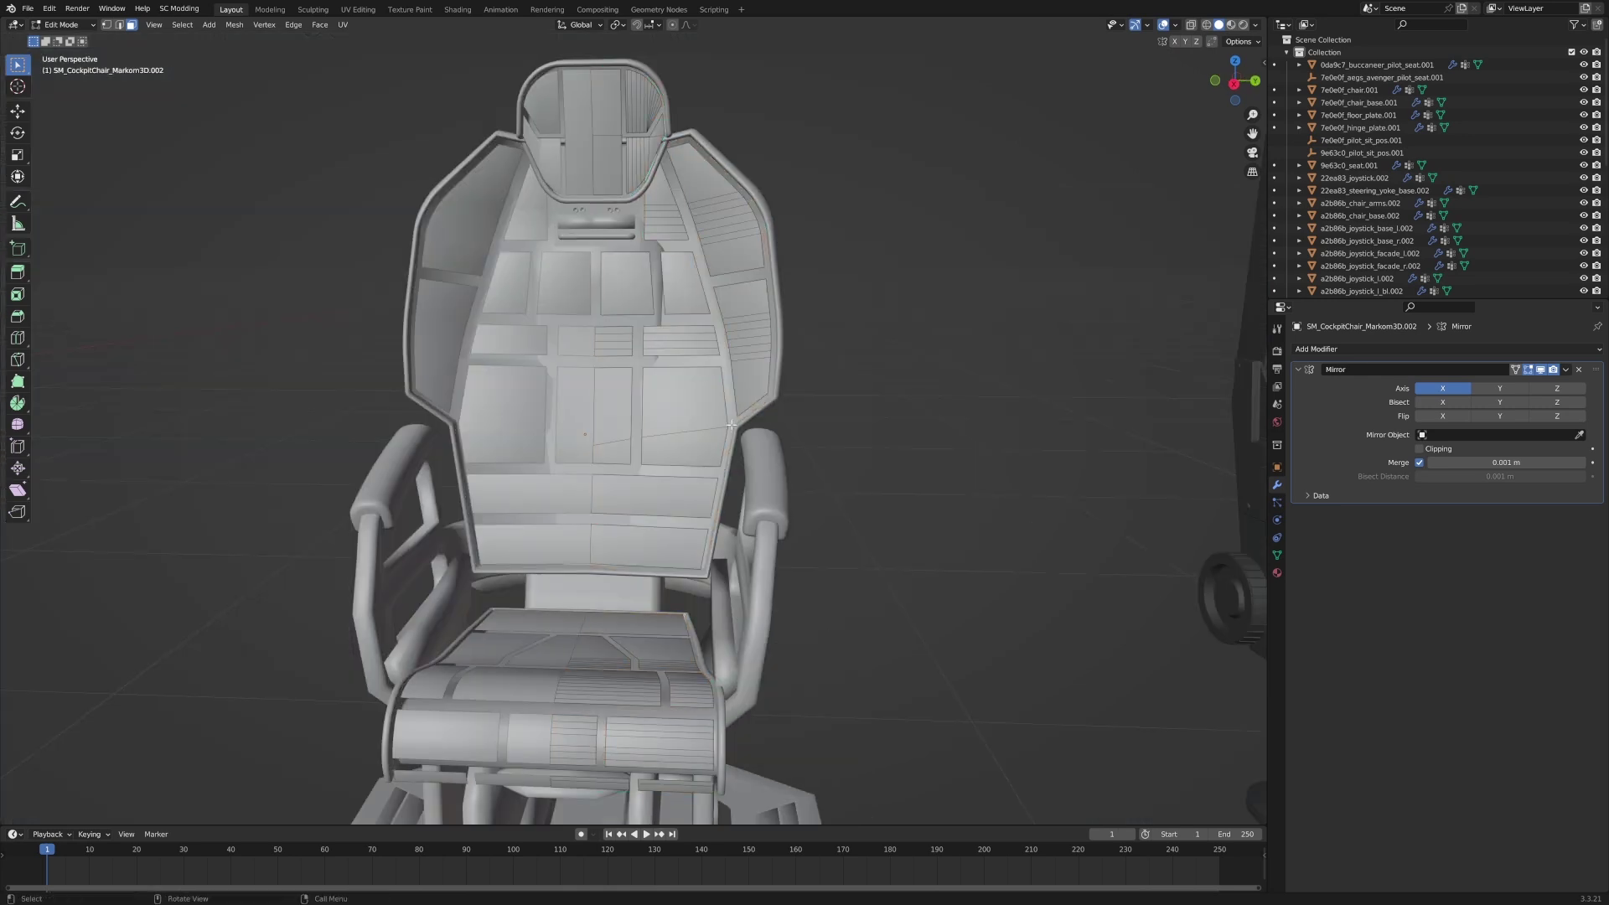
In vertex mode, merge the stripe vertices on both sides of the small central backrest panel At Last, joining it to the panel below.
scroll(730, 425, up, 3)
key(q)
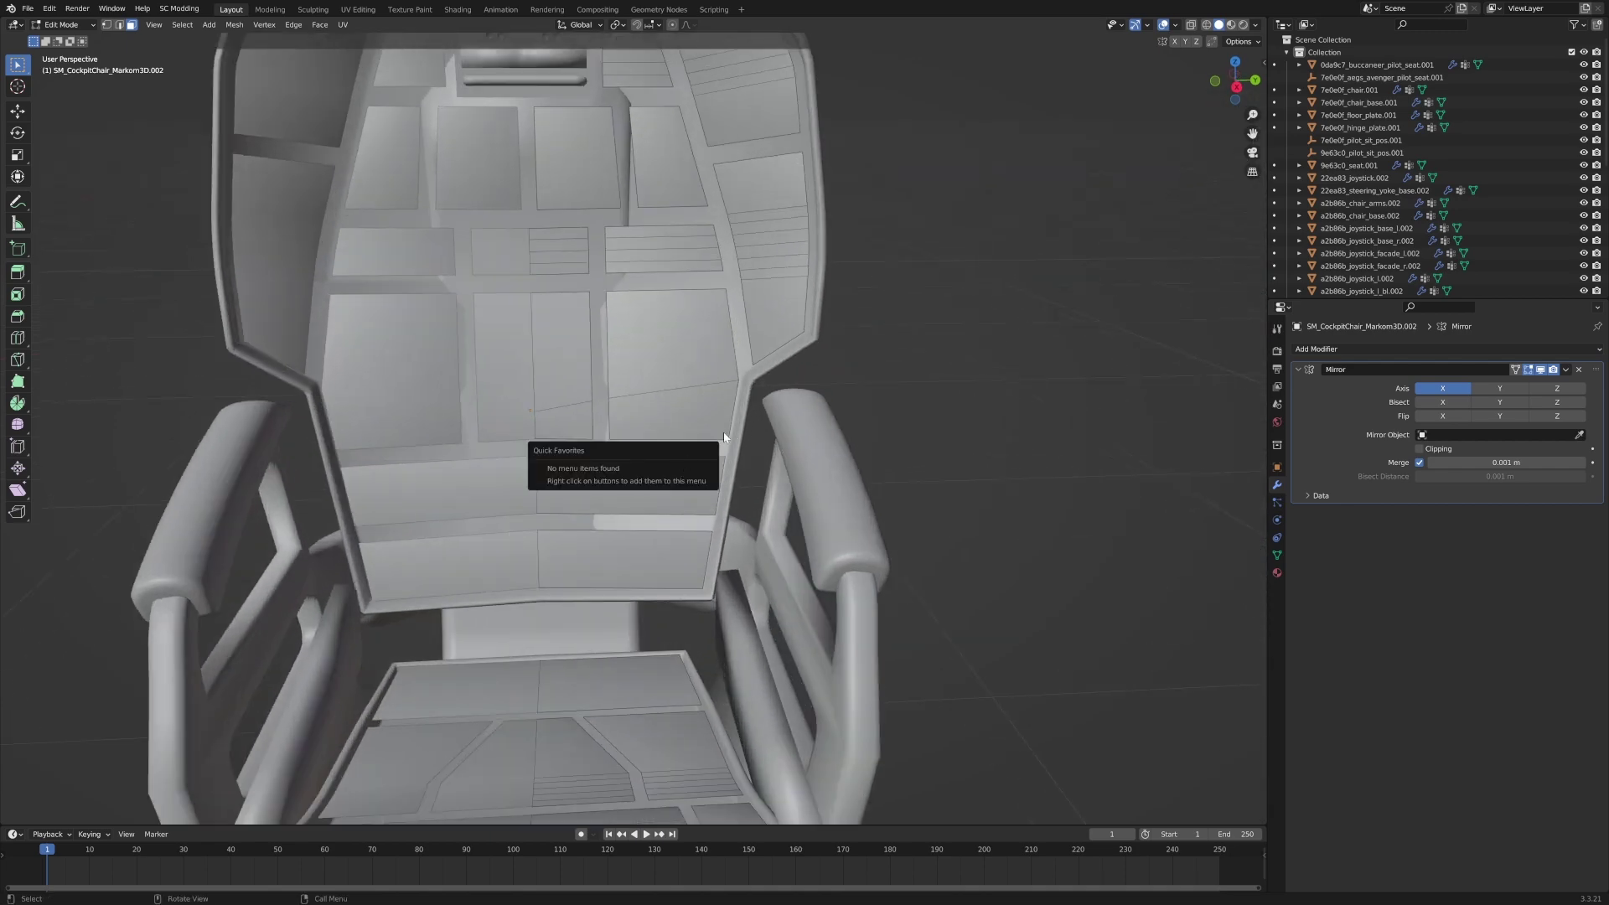
key(q)
key(1)
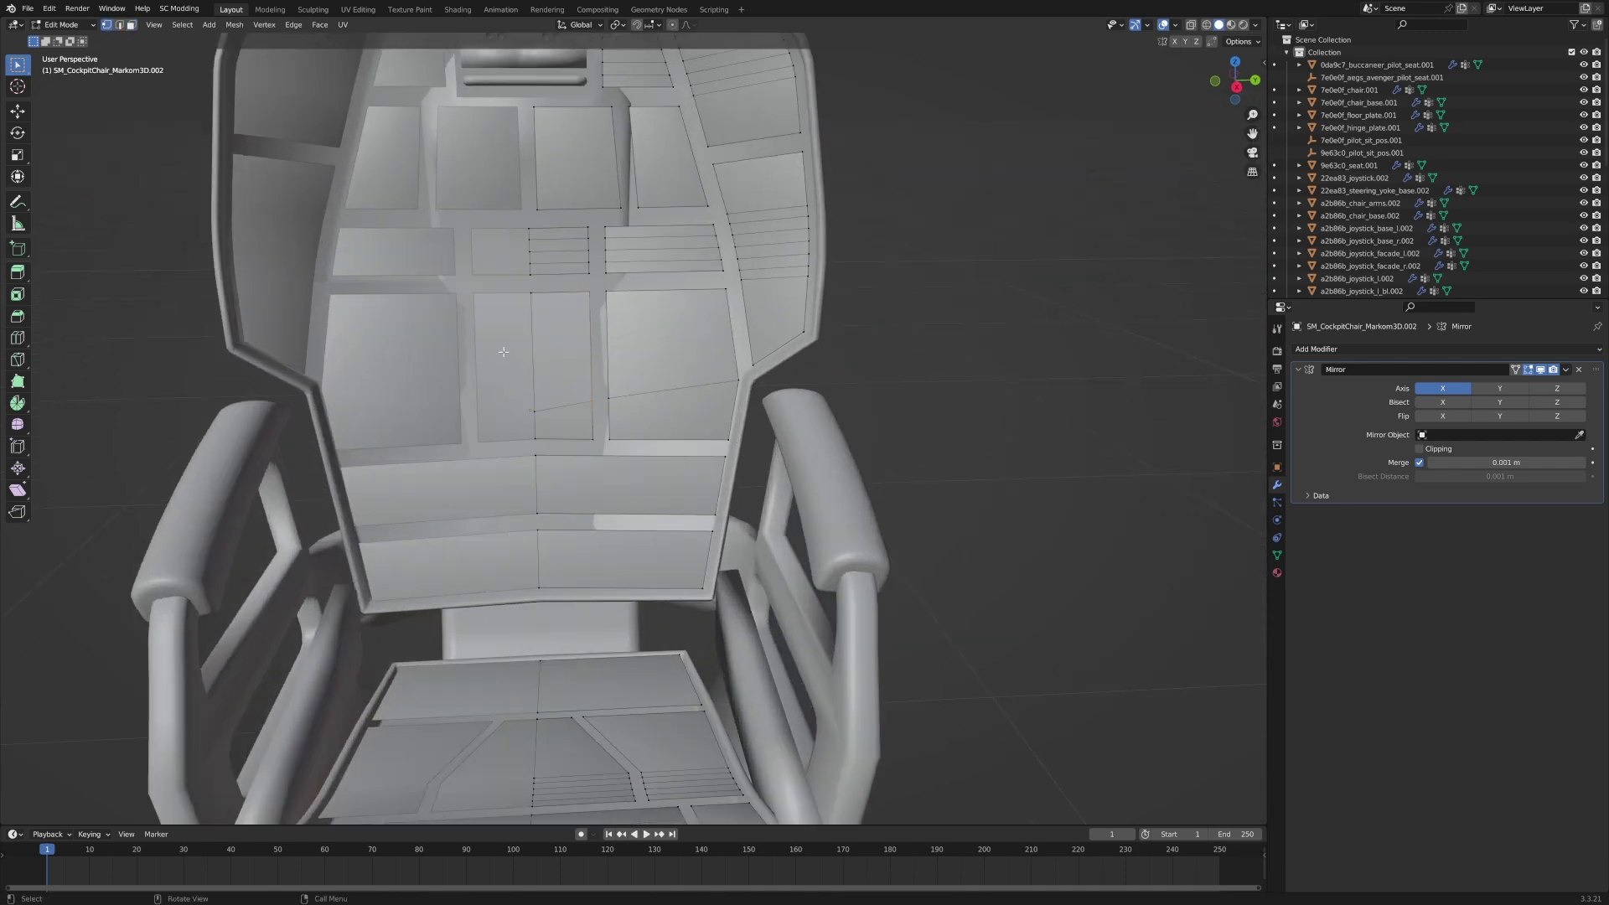
scroll(516, 341, up, 2)
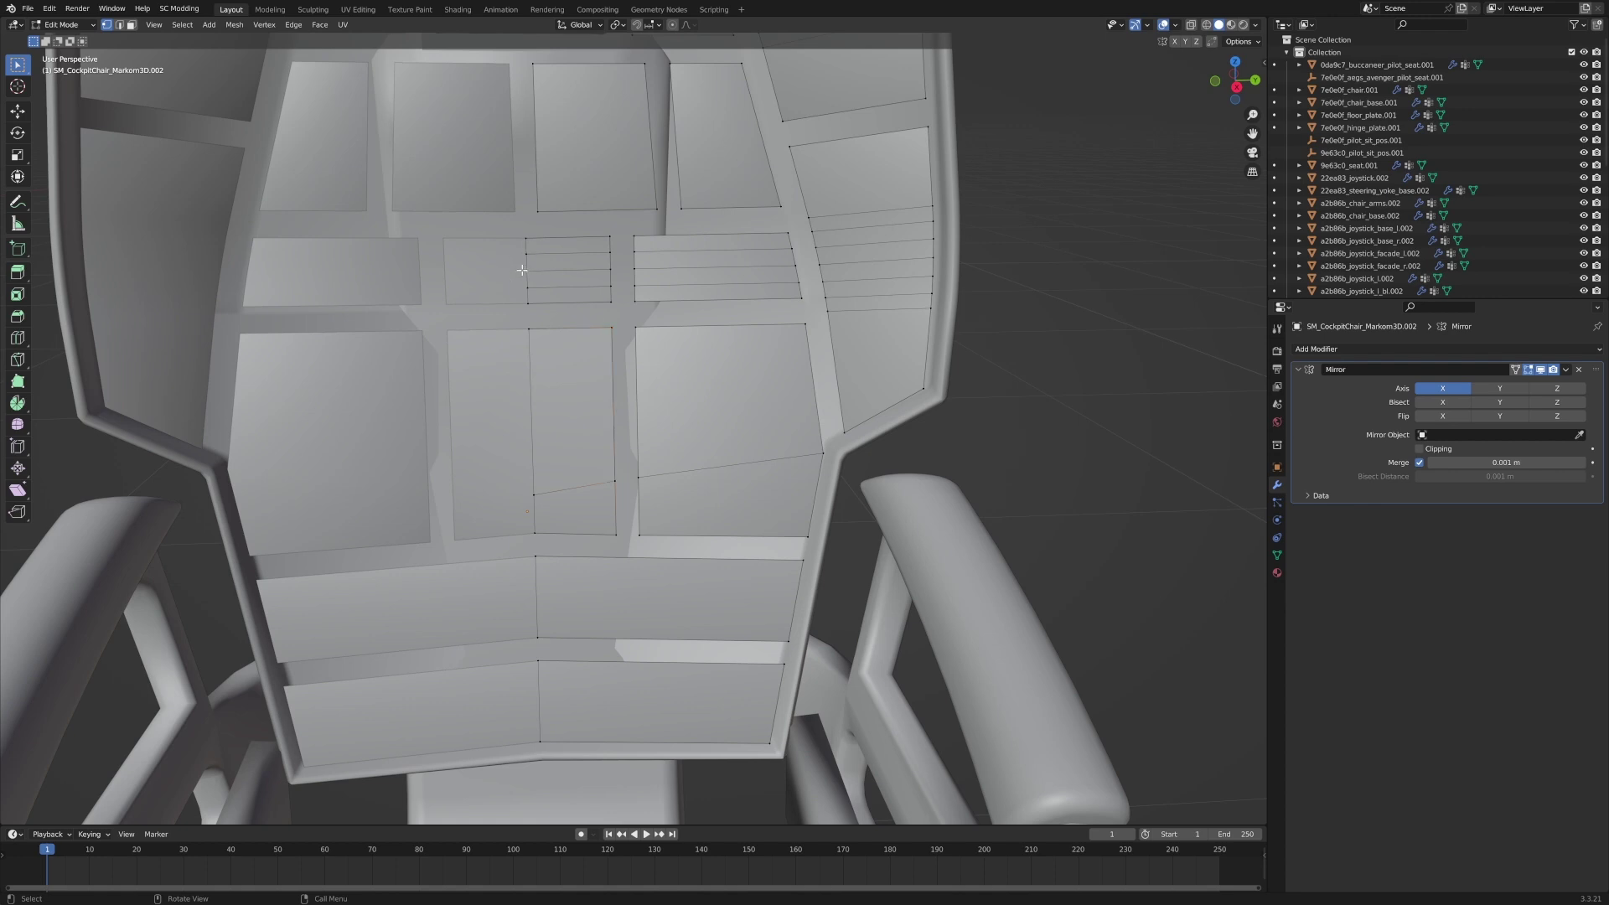
key(m)
click(545, 393)
click(608, 254)
key(m)
click(621, 338)
scroll(595, 355, down, 2)
scroll(633, 279, up, 2)
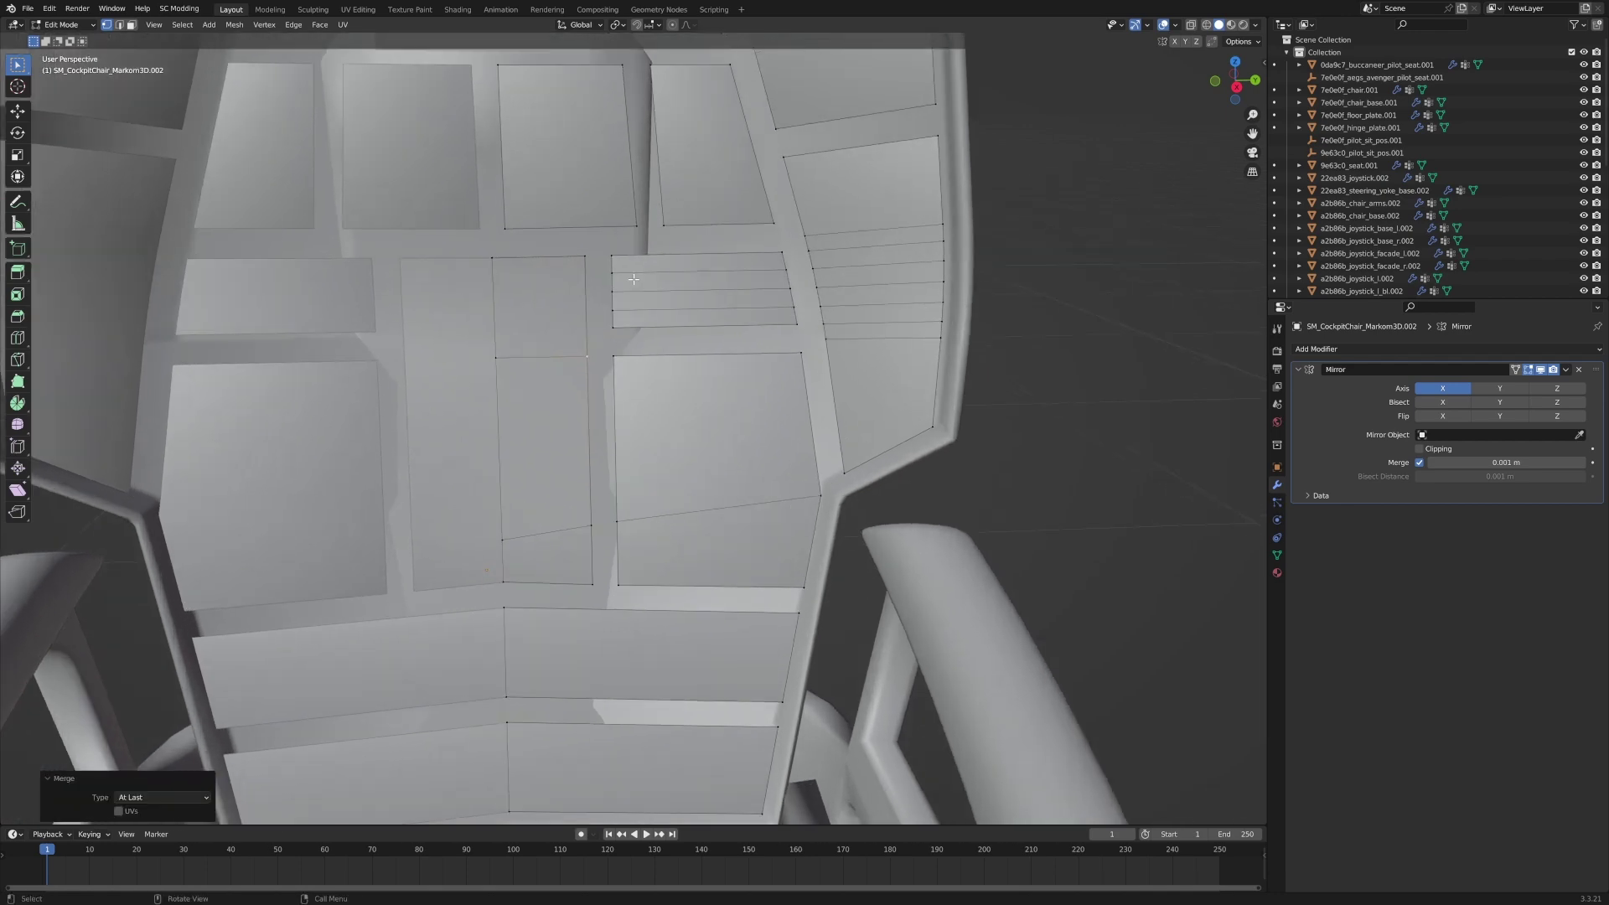
click(614, 274)
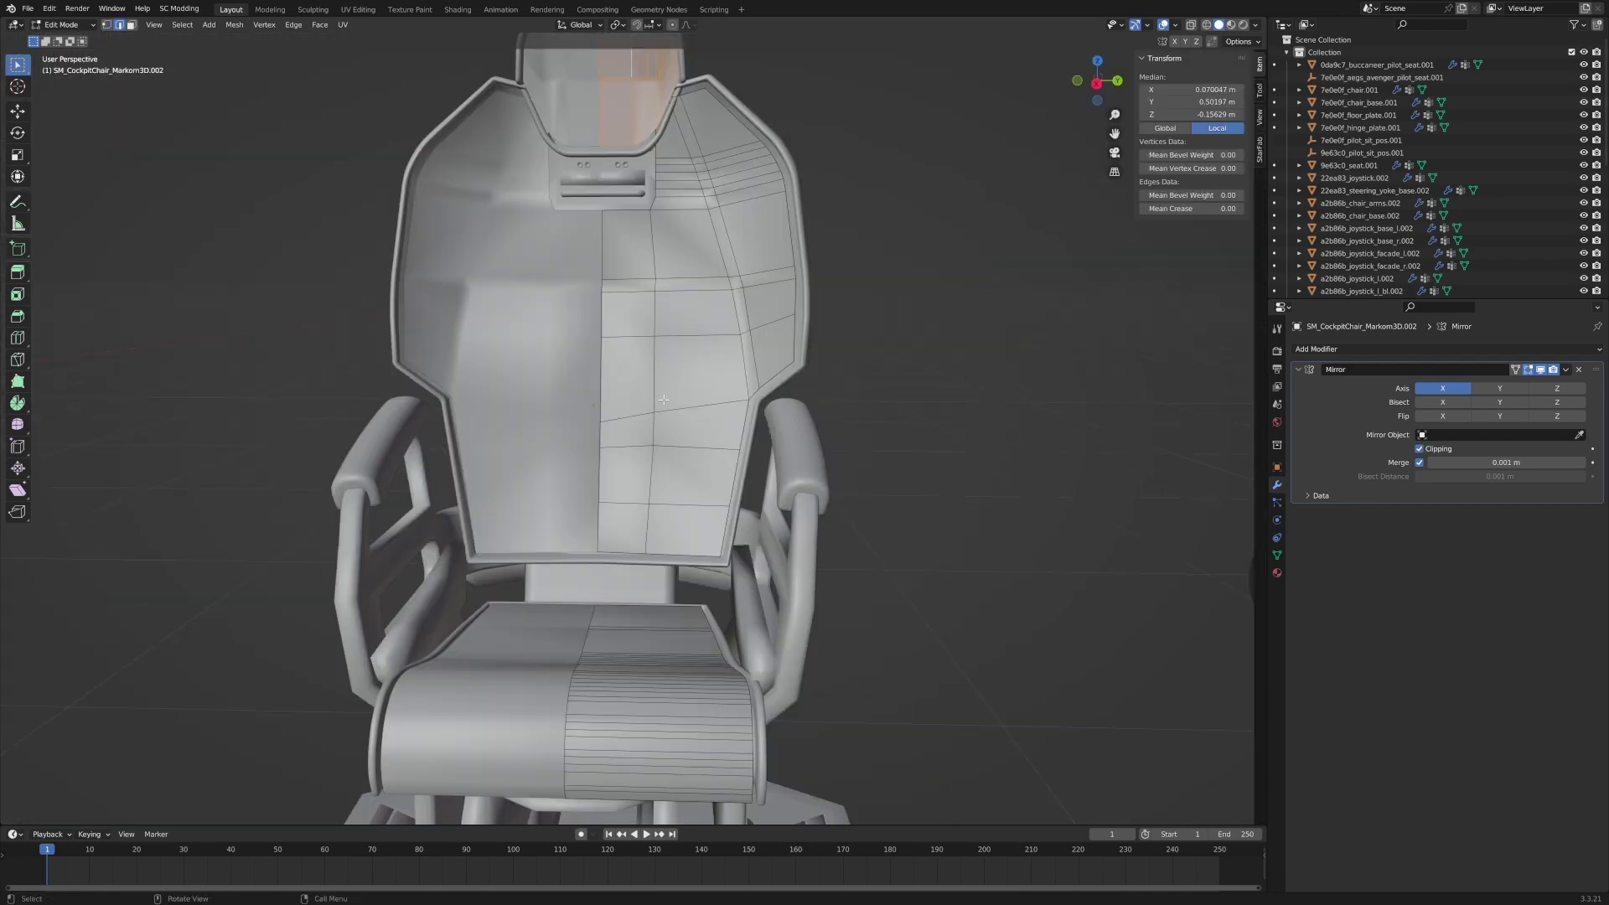
Examine the cushion designs of the other pilot seats in the scene as reference for the cockpit chair.
middle_drag(663, 399, 681, 283)
scroll(681, 283, down, 3)
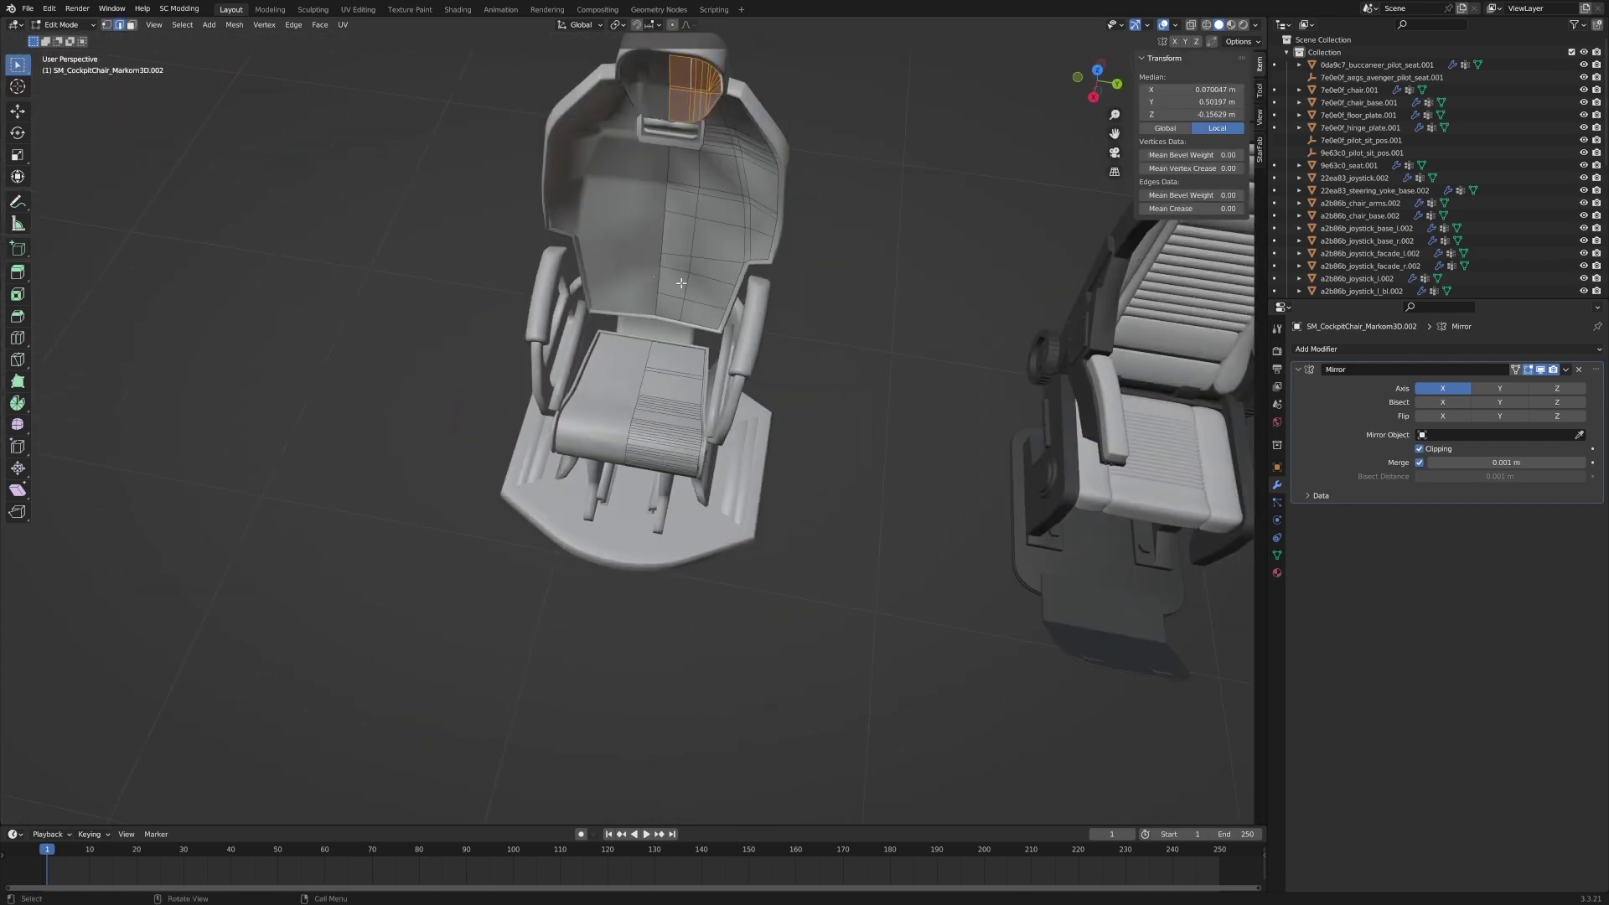
scroll(662, 327, down, 7)
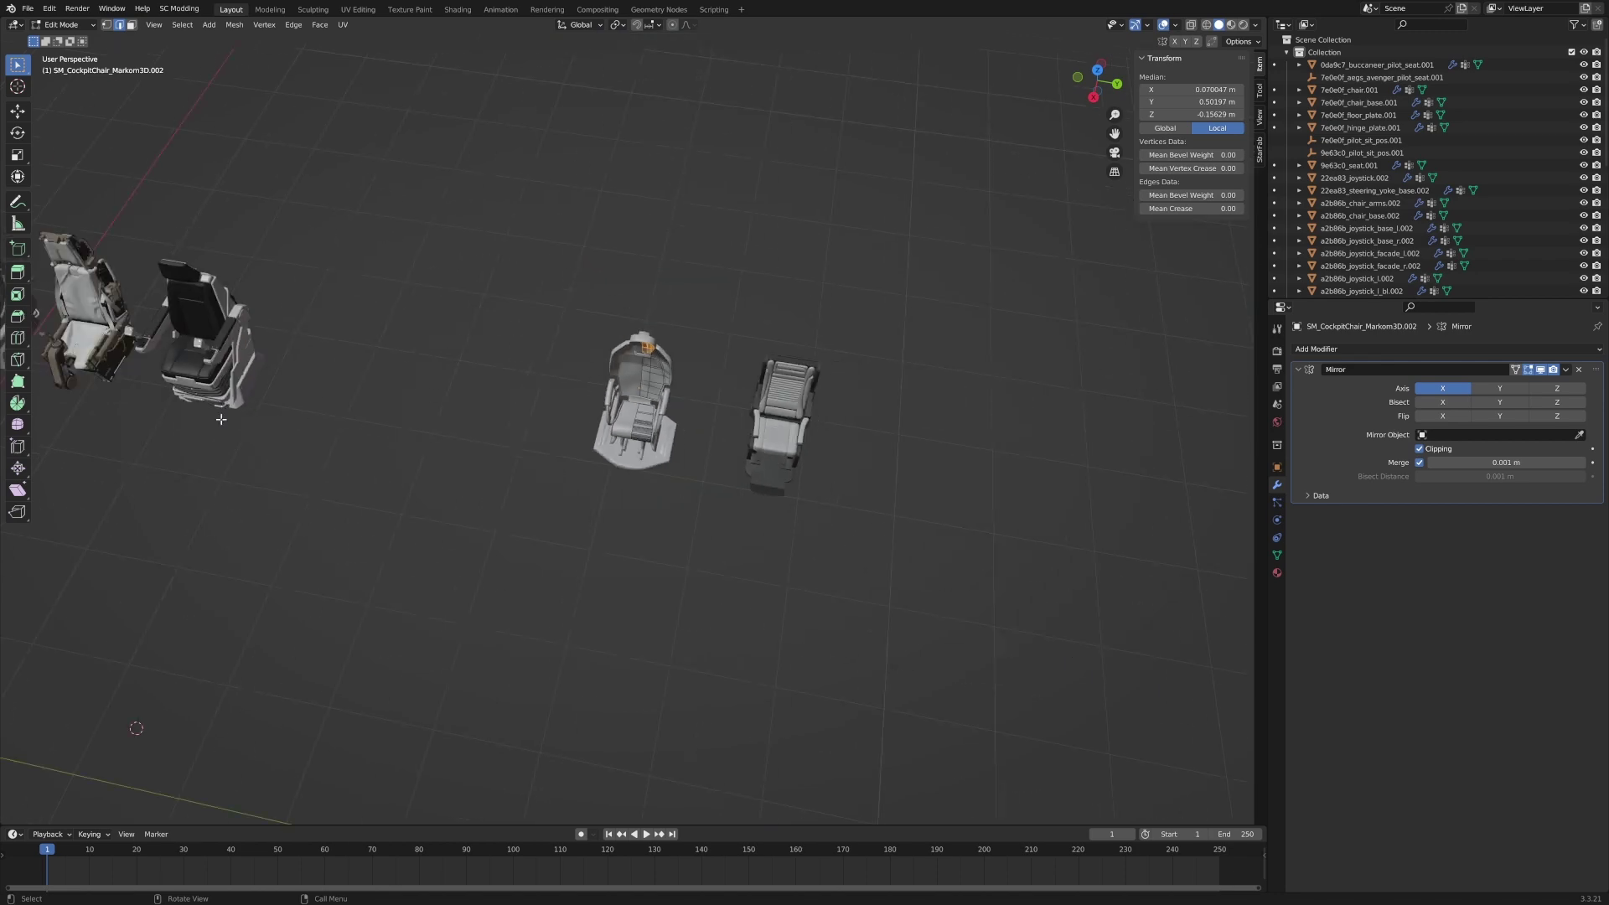
shift+middle_drag(136, 729, 1185, 747)
scroll(916, 426, up, 3)
shift+middle_drag(917, 427, 592, 580)
scroll(812, 455, up, 2)
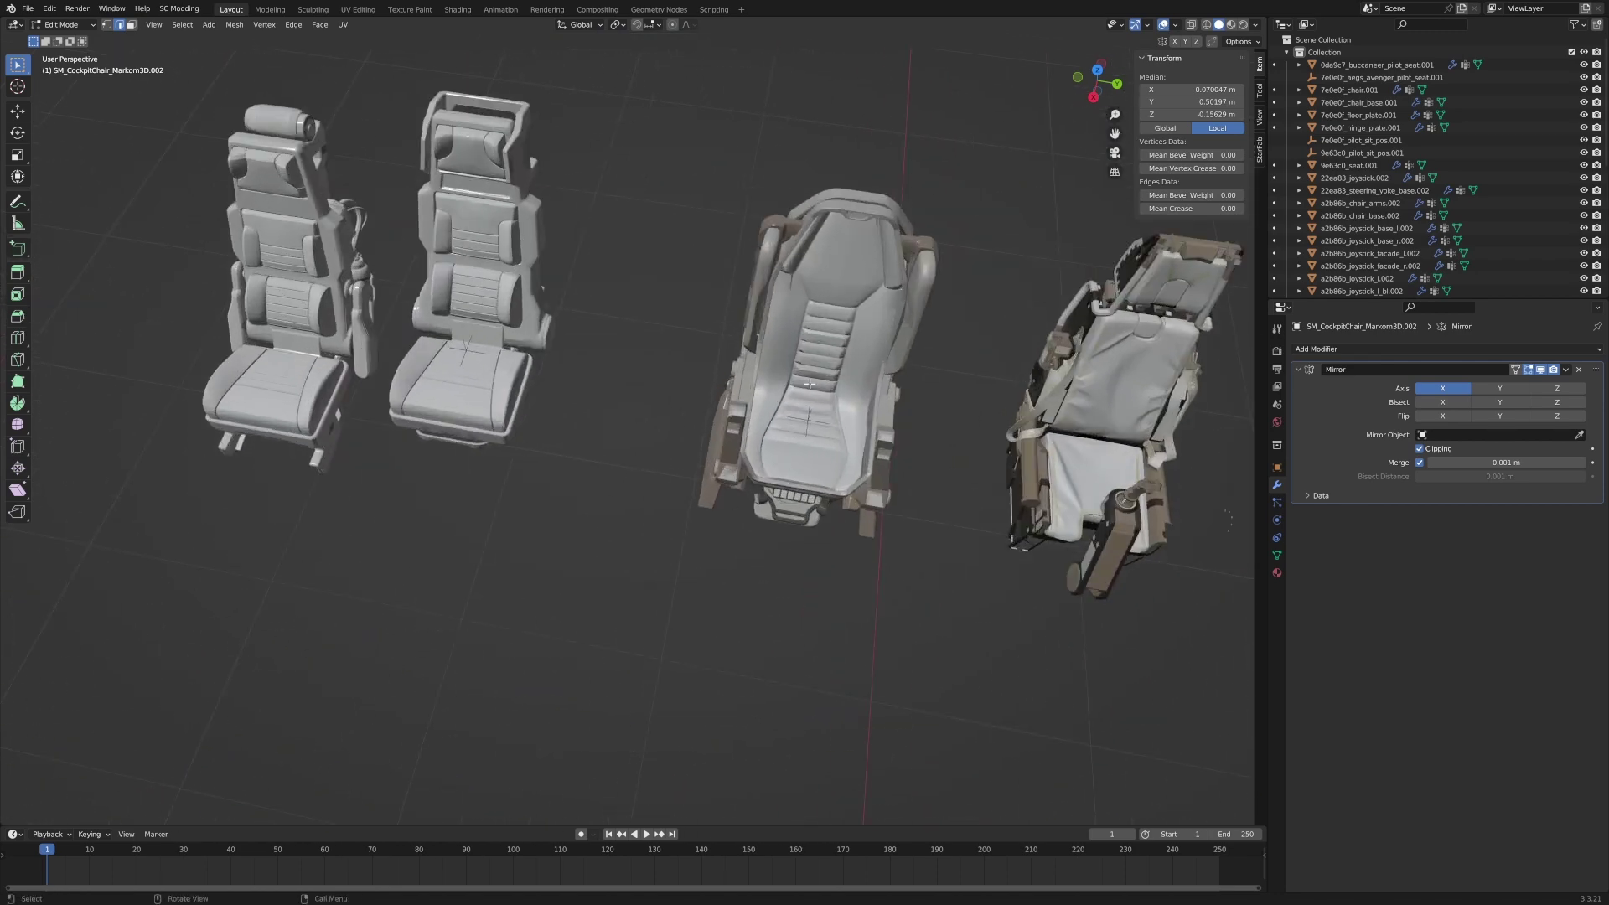
shift+middle_drag(805, 544, 849, 651)
shift+middle_drag(933, 583, 486, 490)
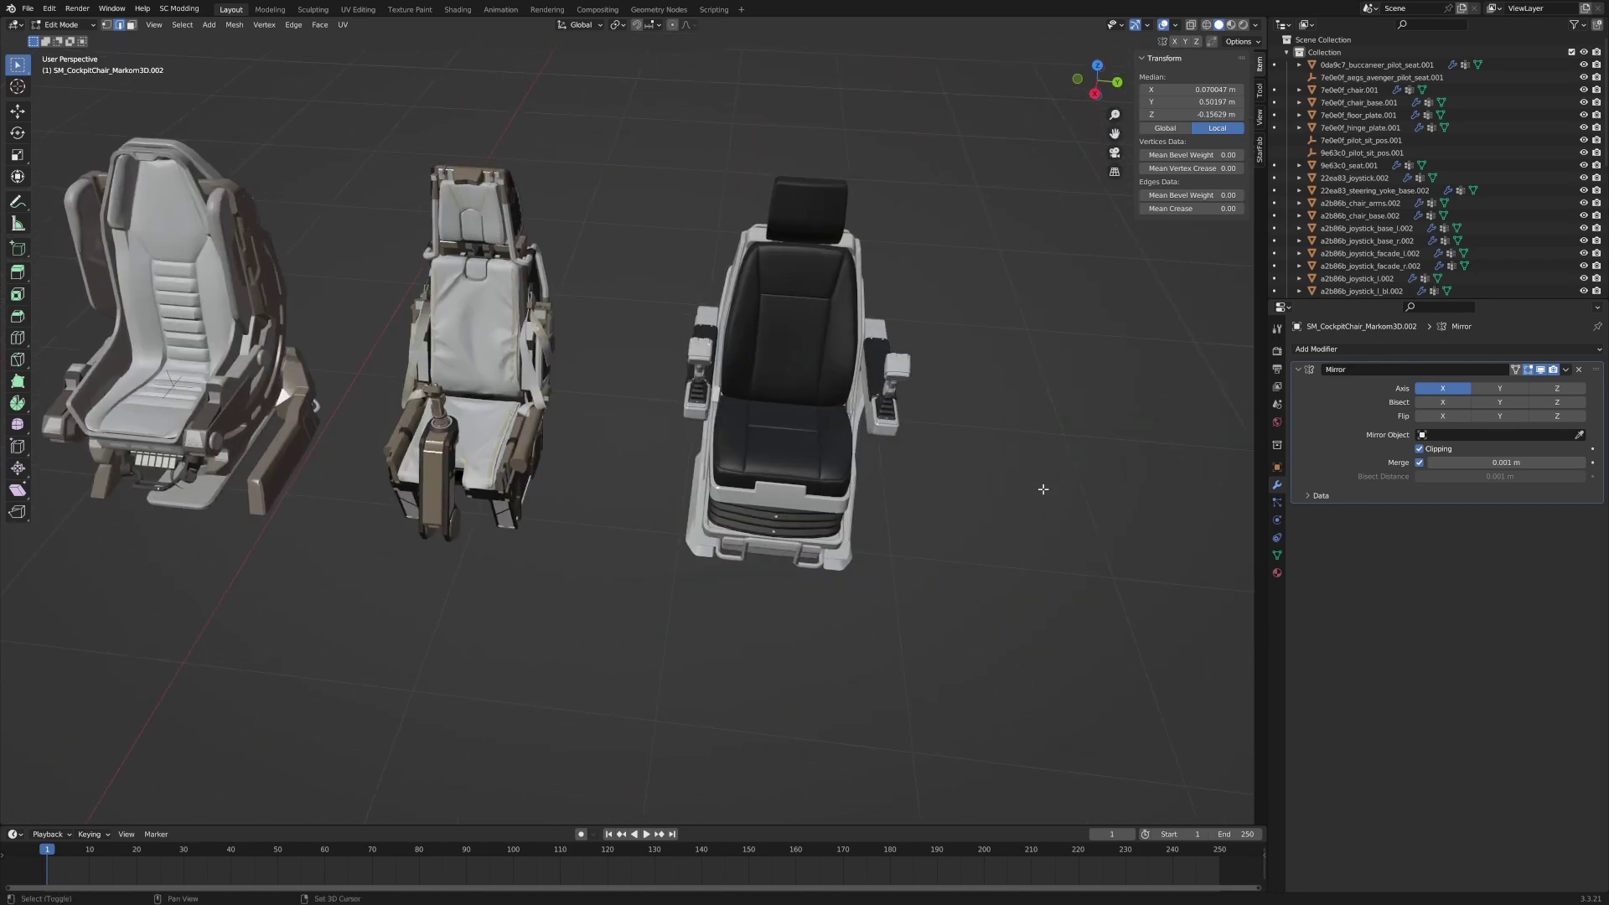
shift+middle_drag(1041, 488, 71, 436)
scroll(628, 403, up, 3)
shift+middle_drag(612, 401, 730, 397)
Add a lengthwise loop cut to the seat cushion's editable half, offset toward the outer side with a factor of about 0.417.
middle_drag(730, 398, 722, 449)
key(ctrl+r)
click(721, 449)
click(742, 450)
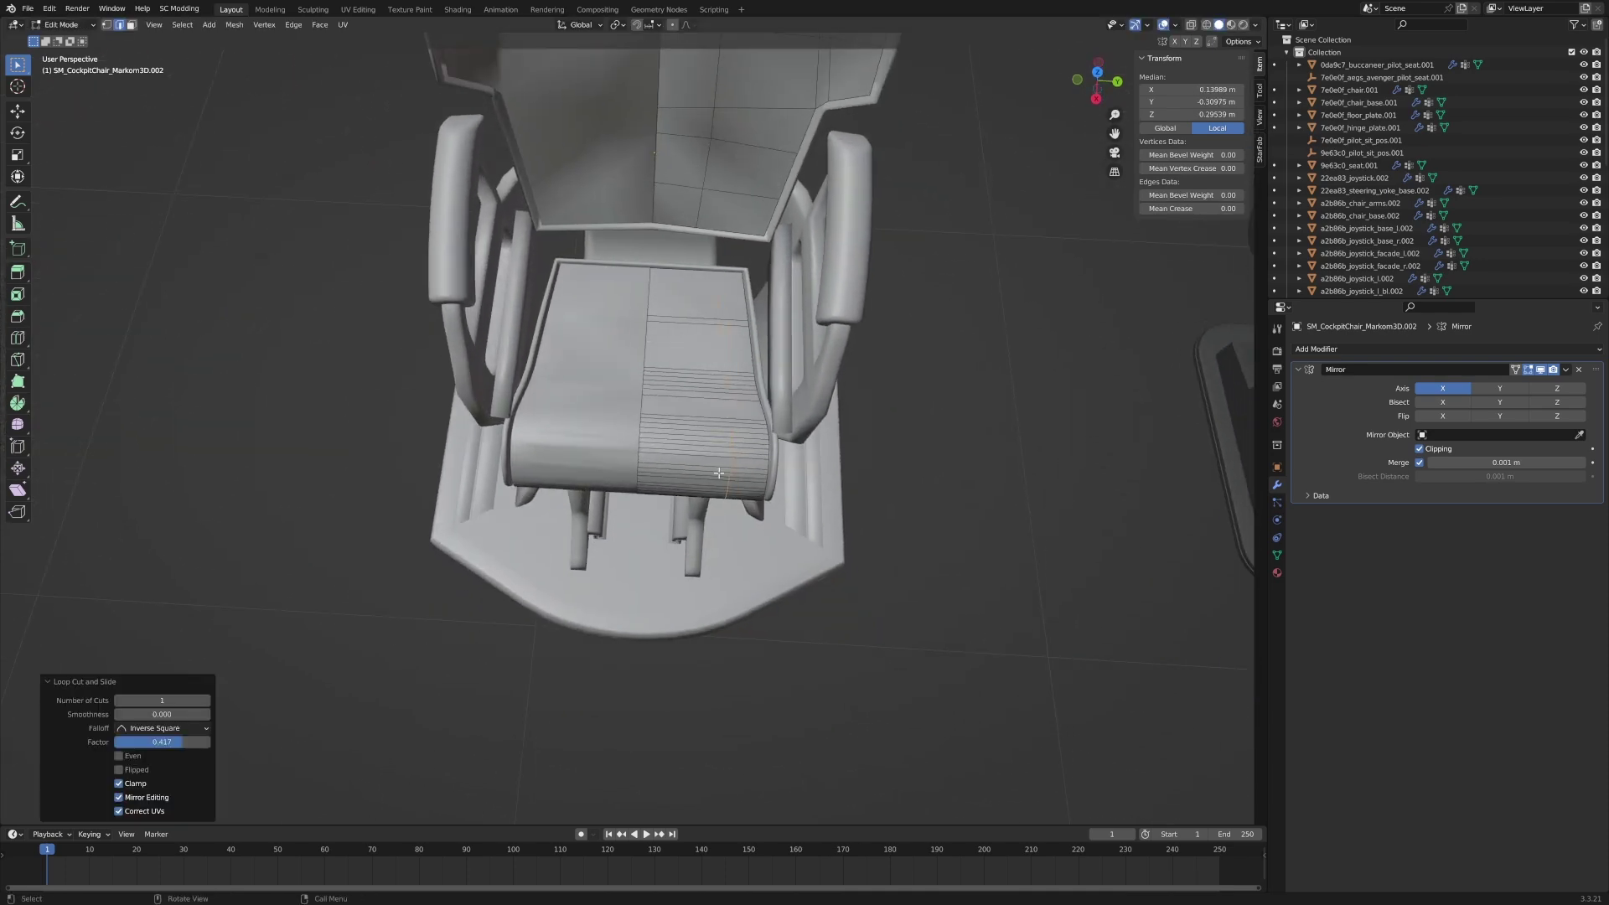
Bevel the lengthwise seat loop by about 0.0003 m and delete the narrow strip of faces to split off the side panel.
scroll(740, 473, up, 5)
key(ctrl+b)
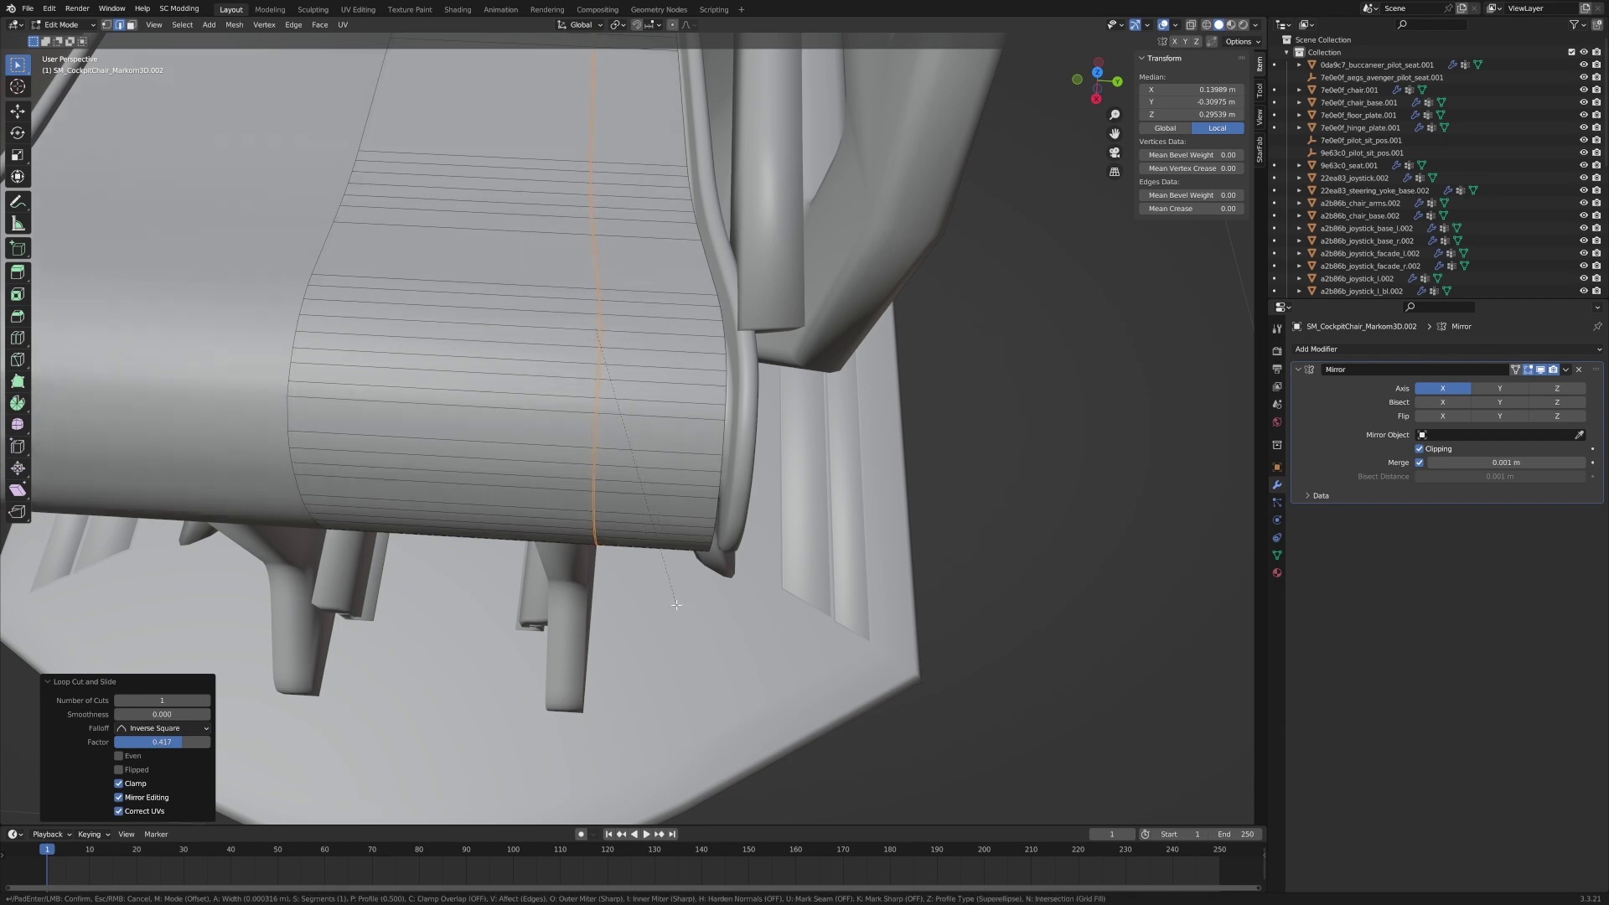
click(676, 605)
key(x)
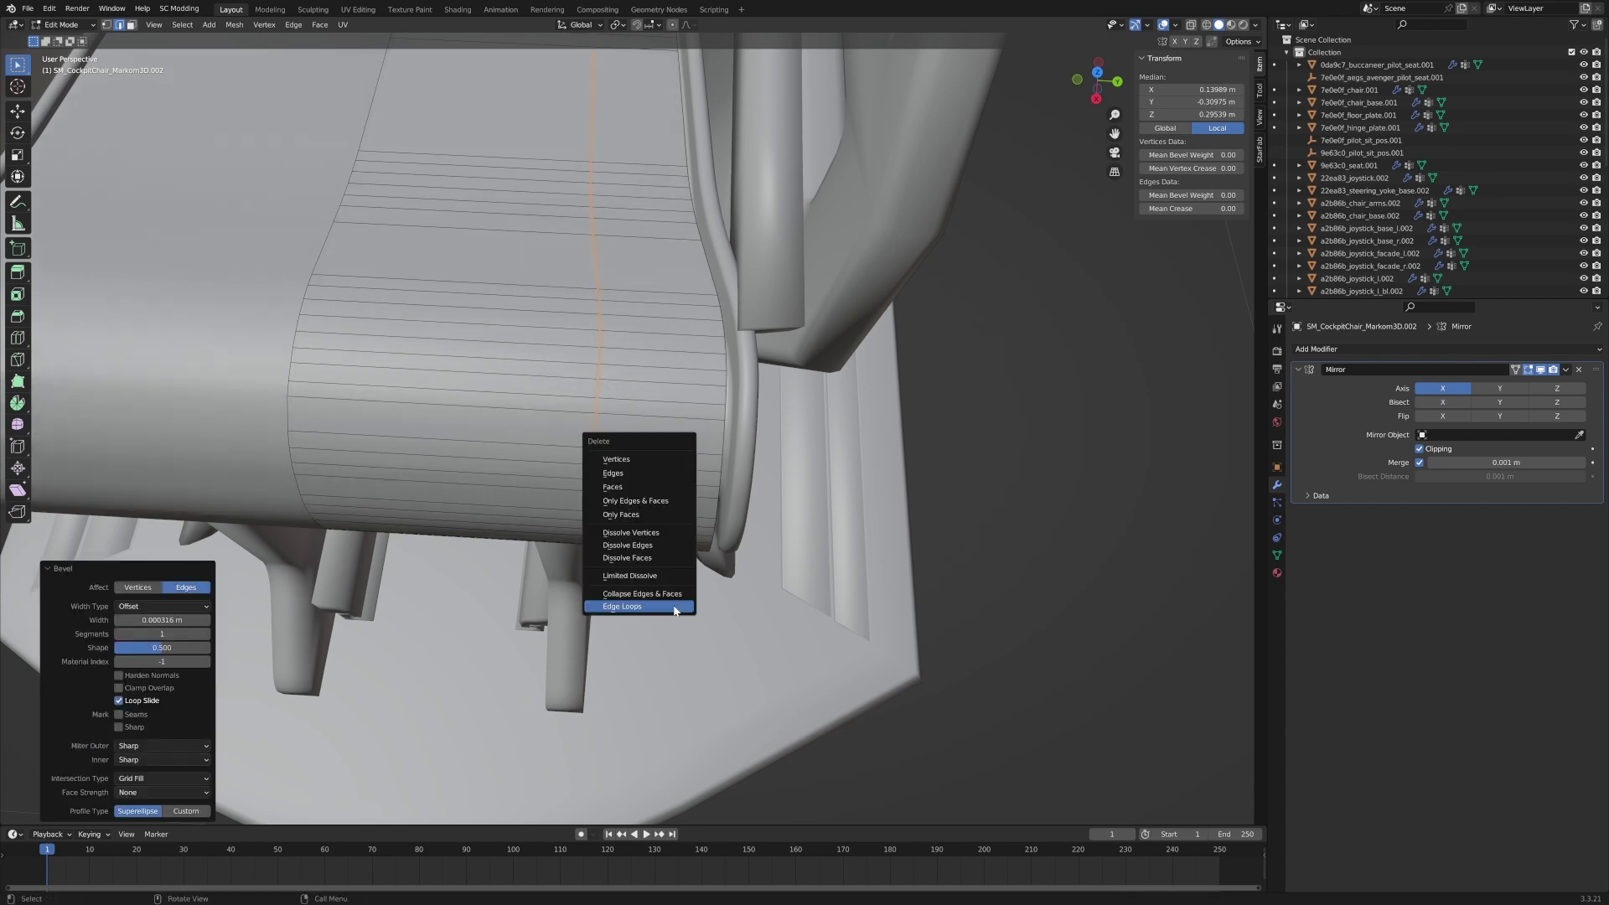
click(630, 487)
scroll(649, 485, down, 3)
middle_drag(613, 515, 595, 466)
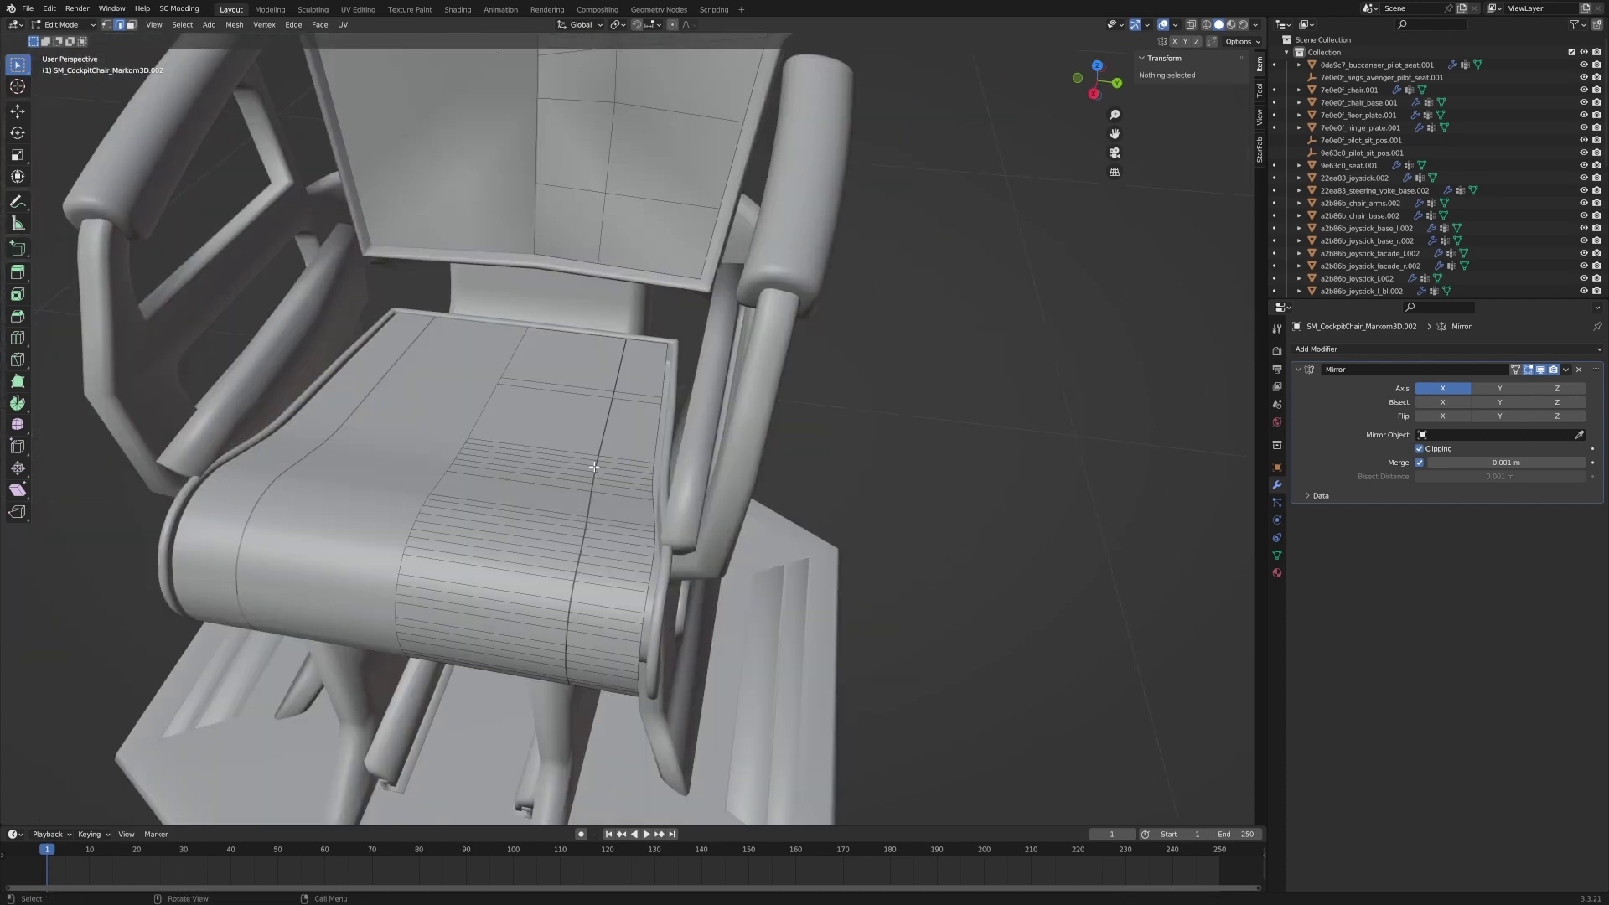
Add Subdivision Surface and Solidify modifiers to the cushions, placing Solidify between Mirror and Subdivision.
click(1329, 350)
click(1358, 578)
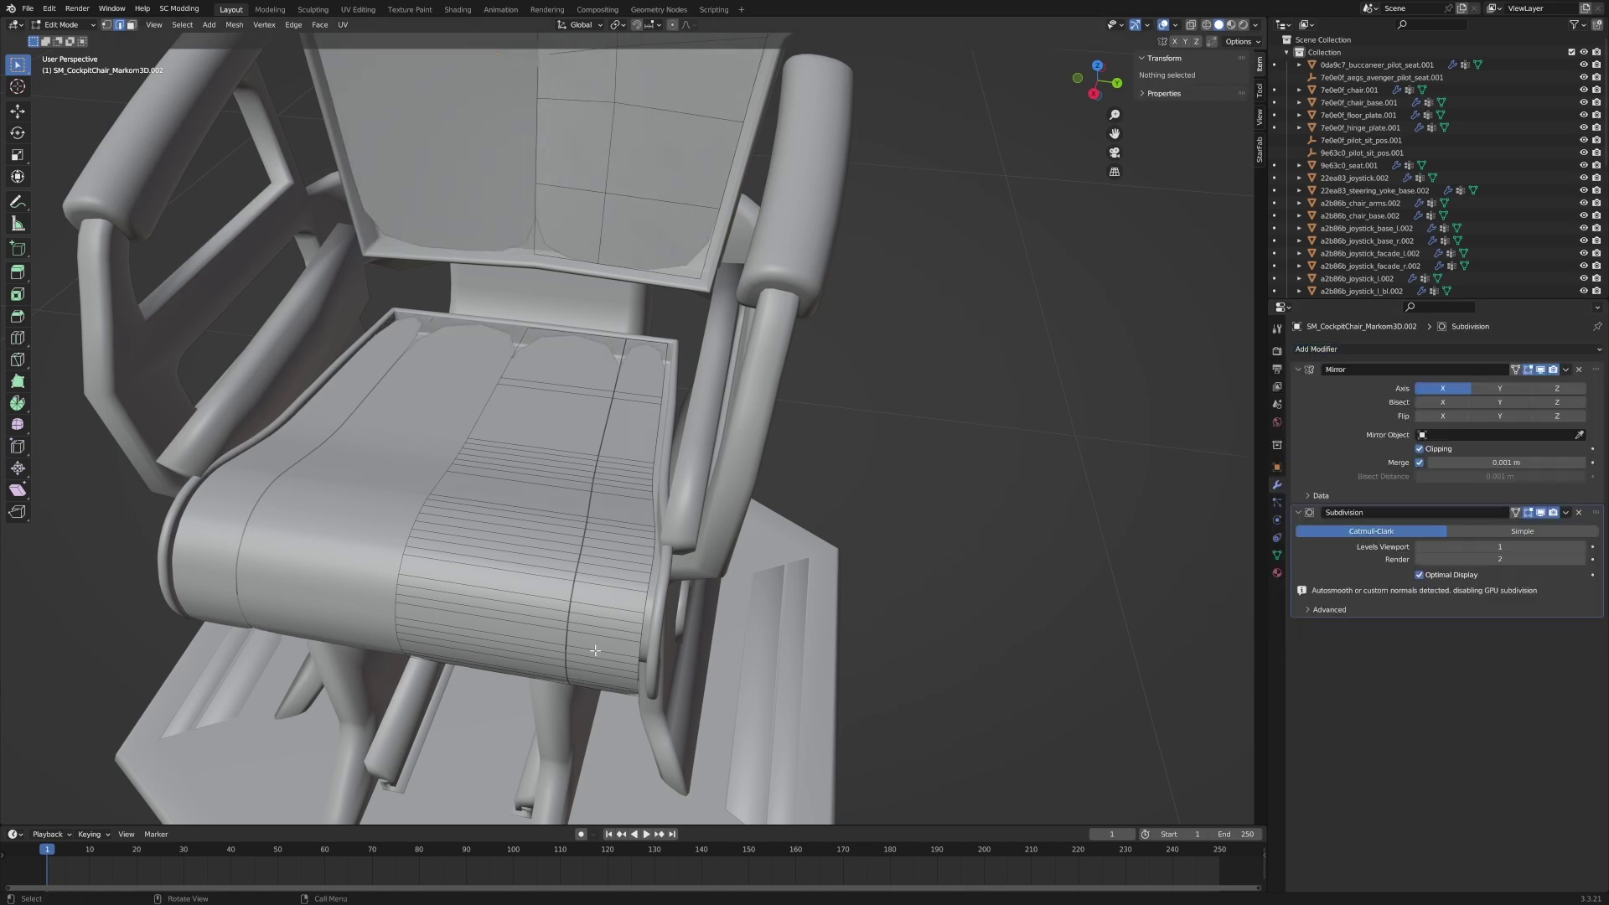
click(1329, 350)
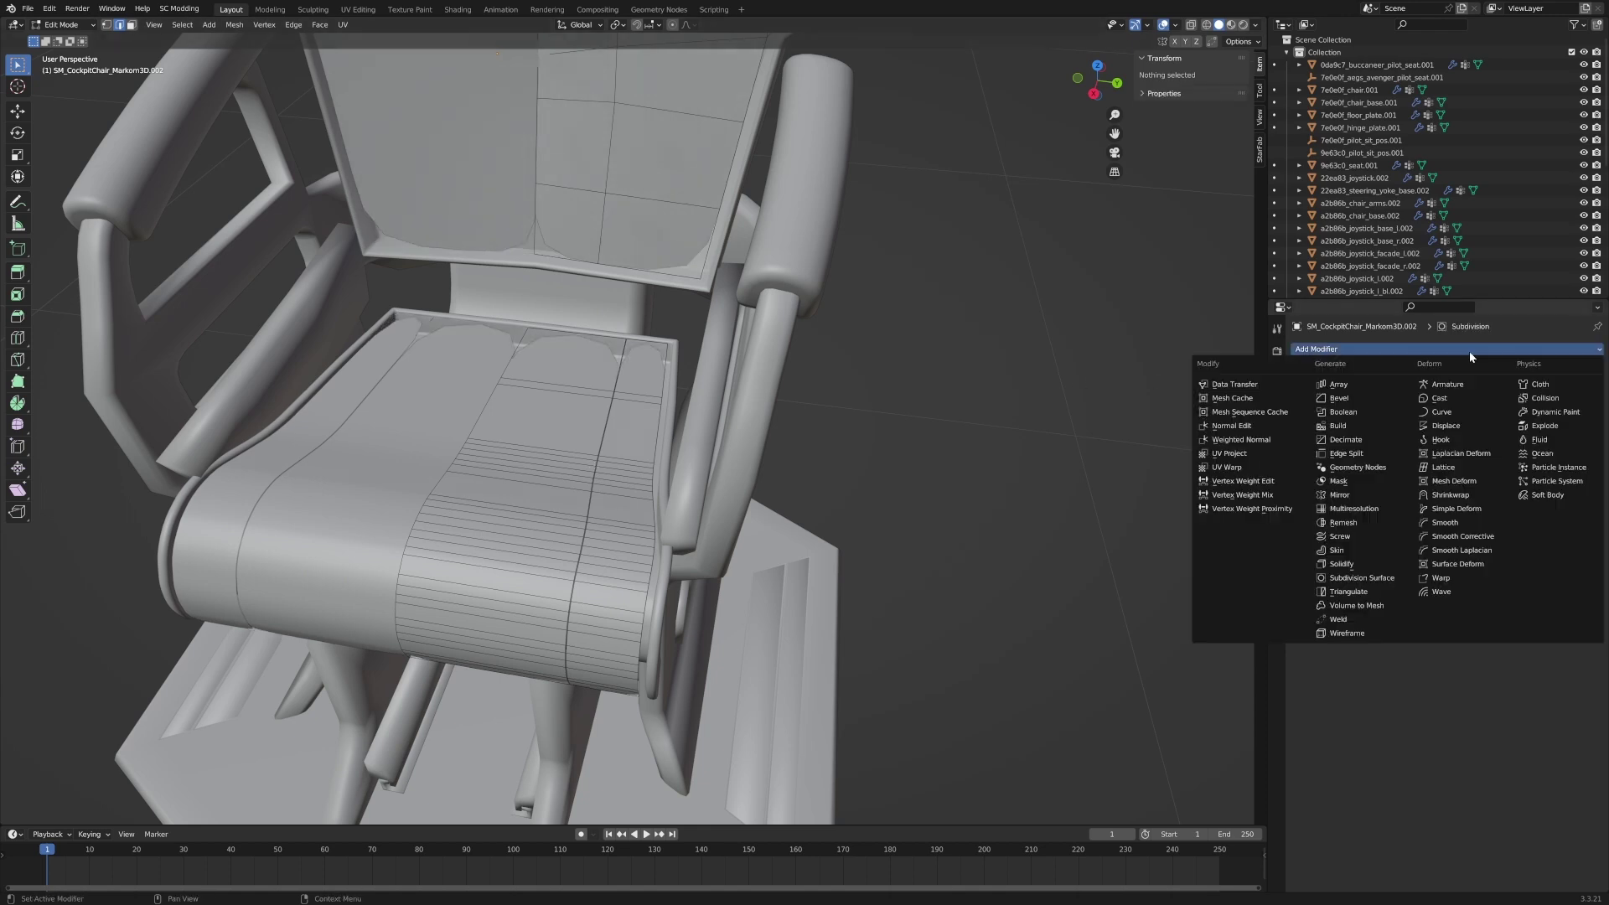
click(1359, 569)
drag(1591, 629, 1560, 503)
middle_drag(809, 510, 1031, 477)
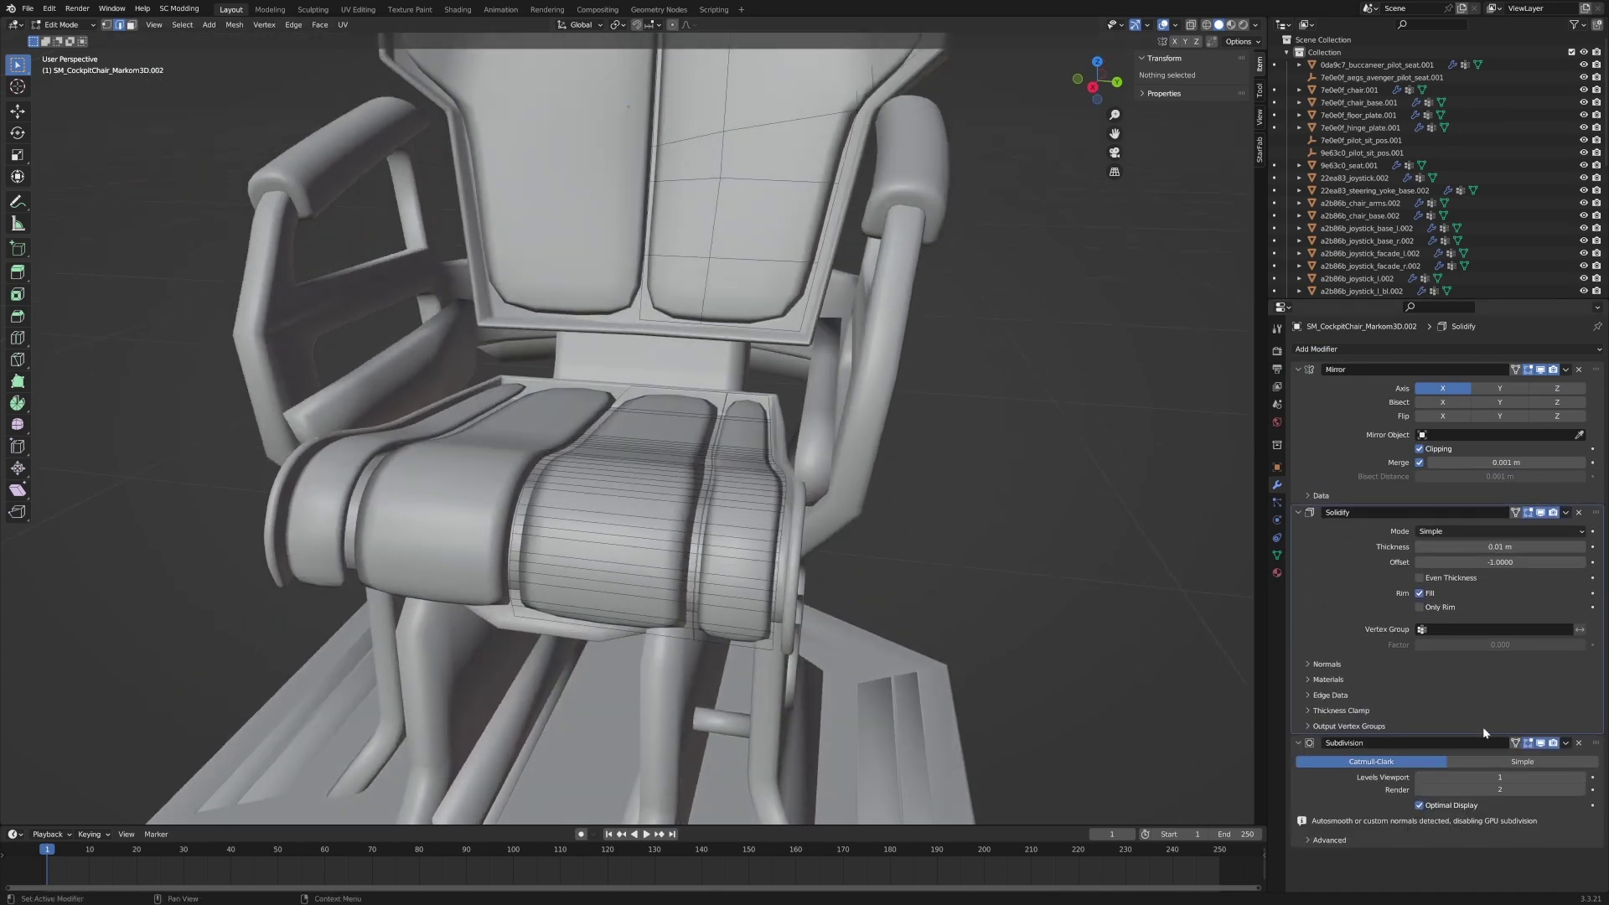
middle_drag(914, 502, 944, 526)
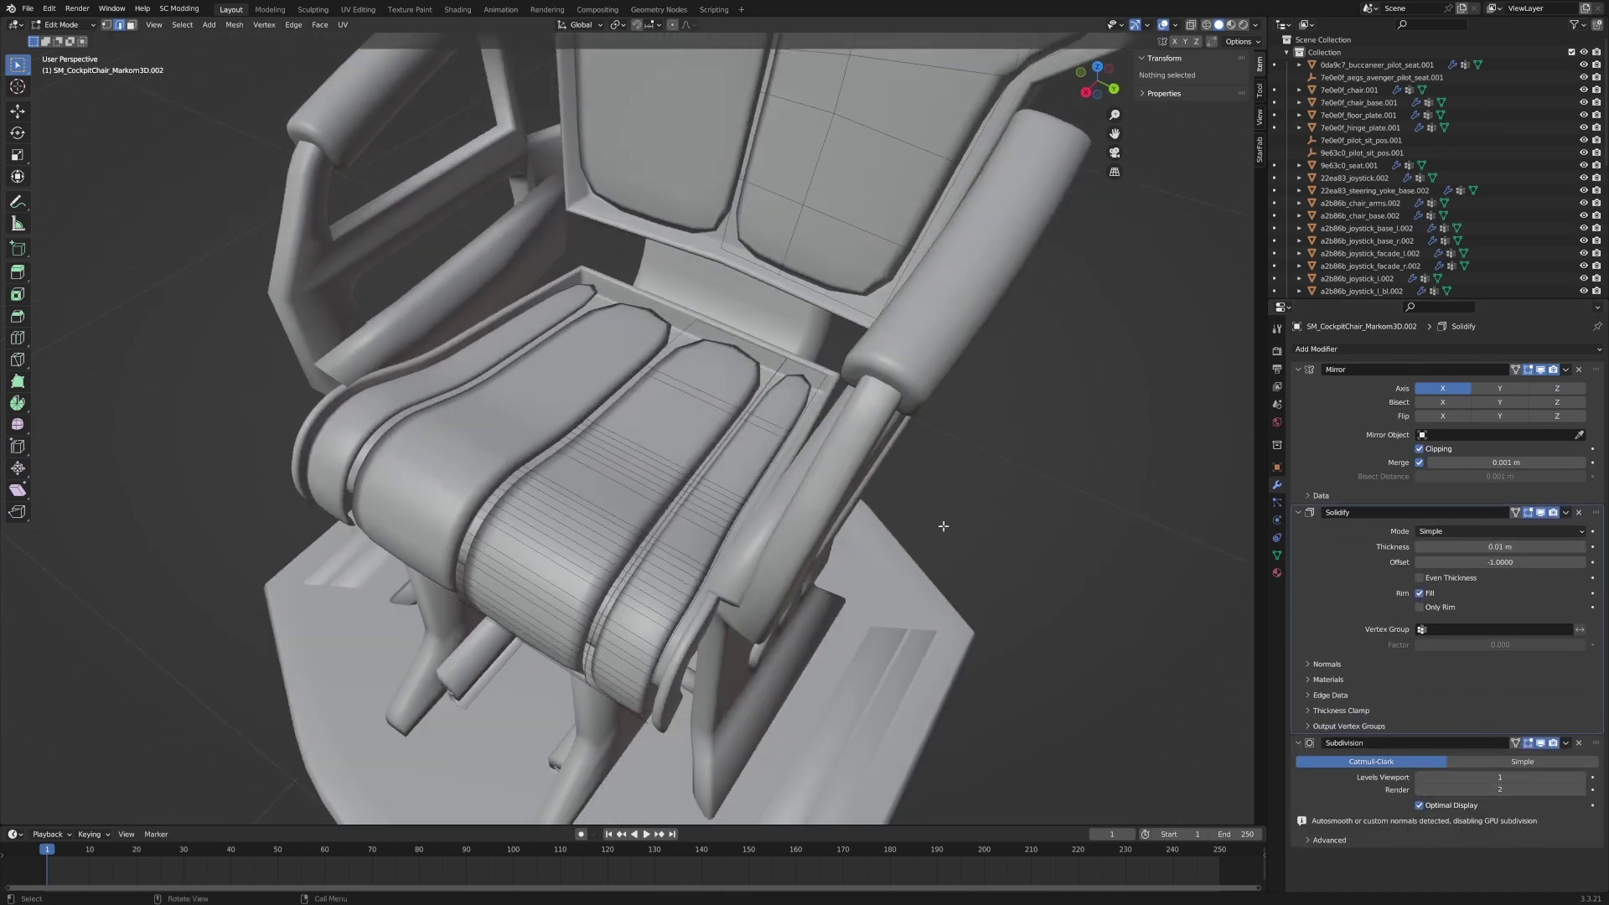
Add loop cuts close to the rear edges of the inner and outer seat panels to sharpen their rounded corners.
key(ctrl+r)
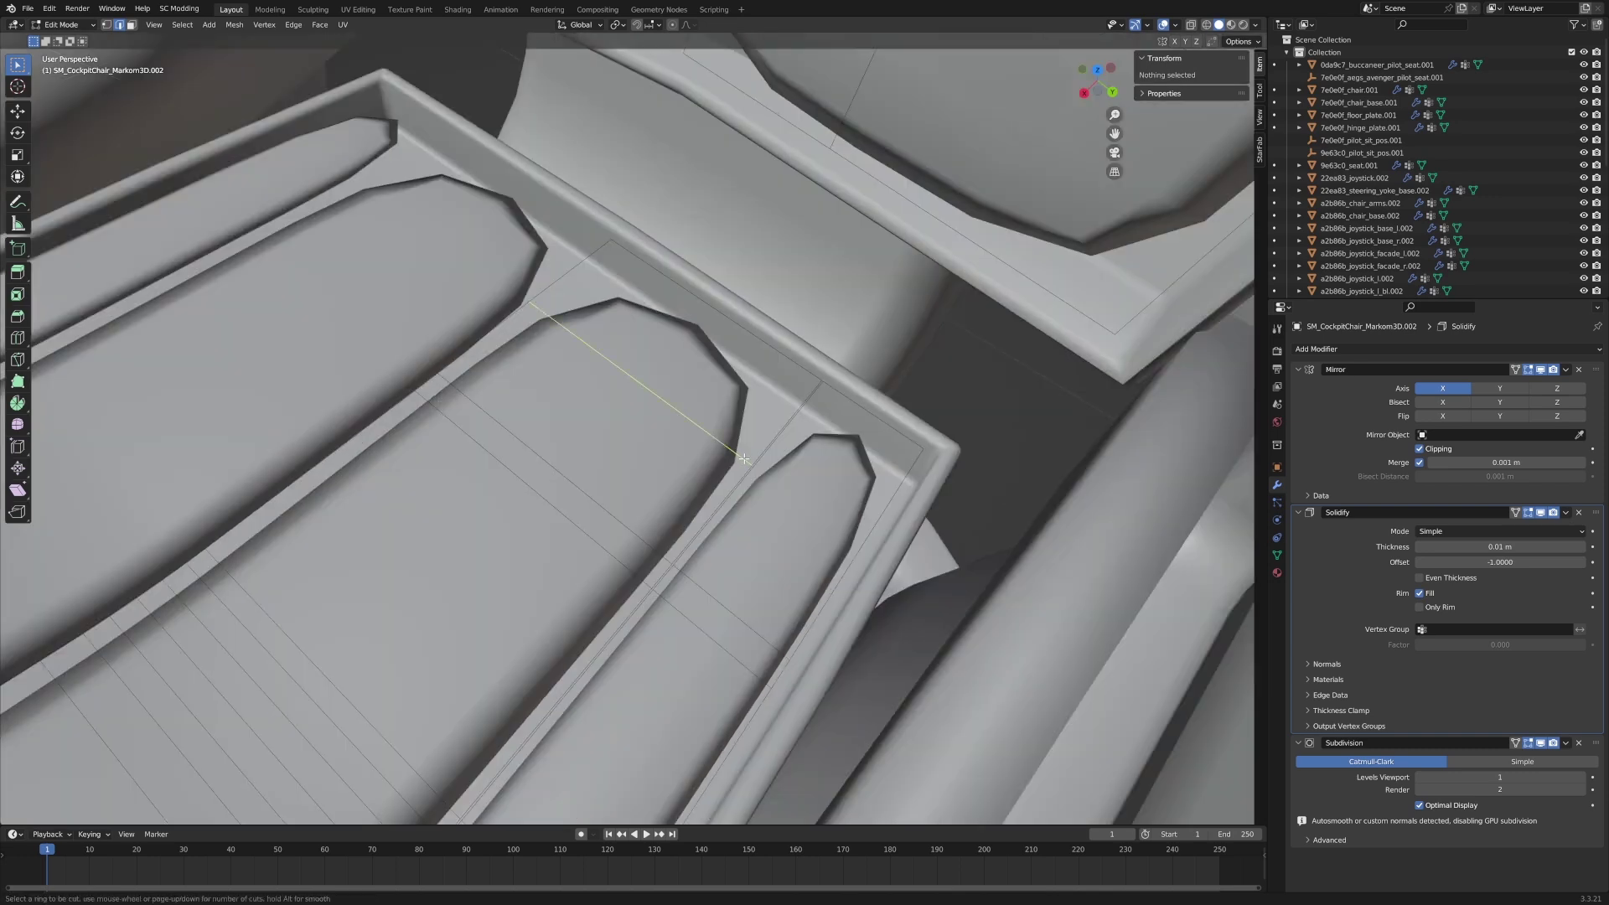
click(742, 453)
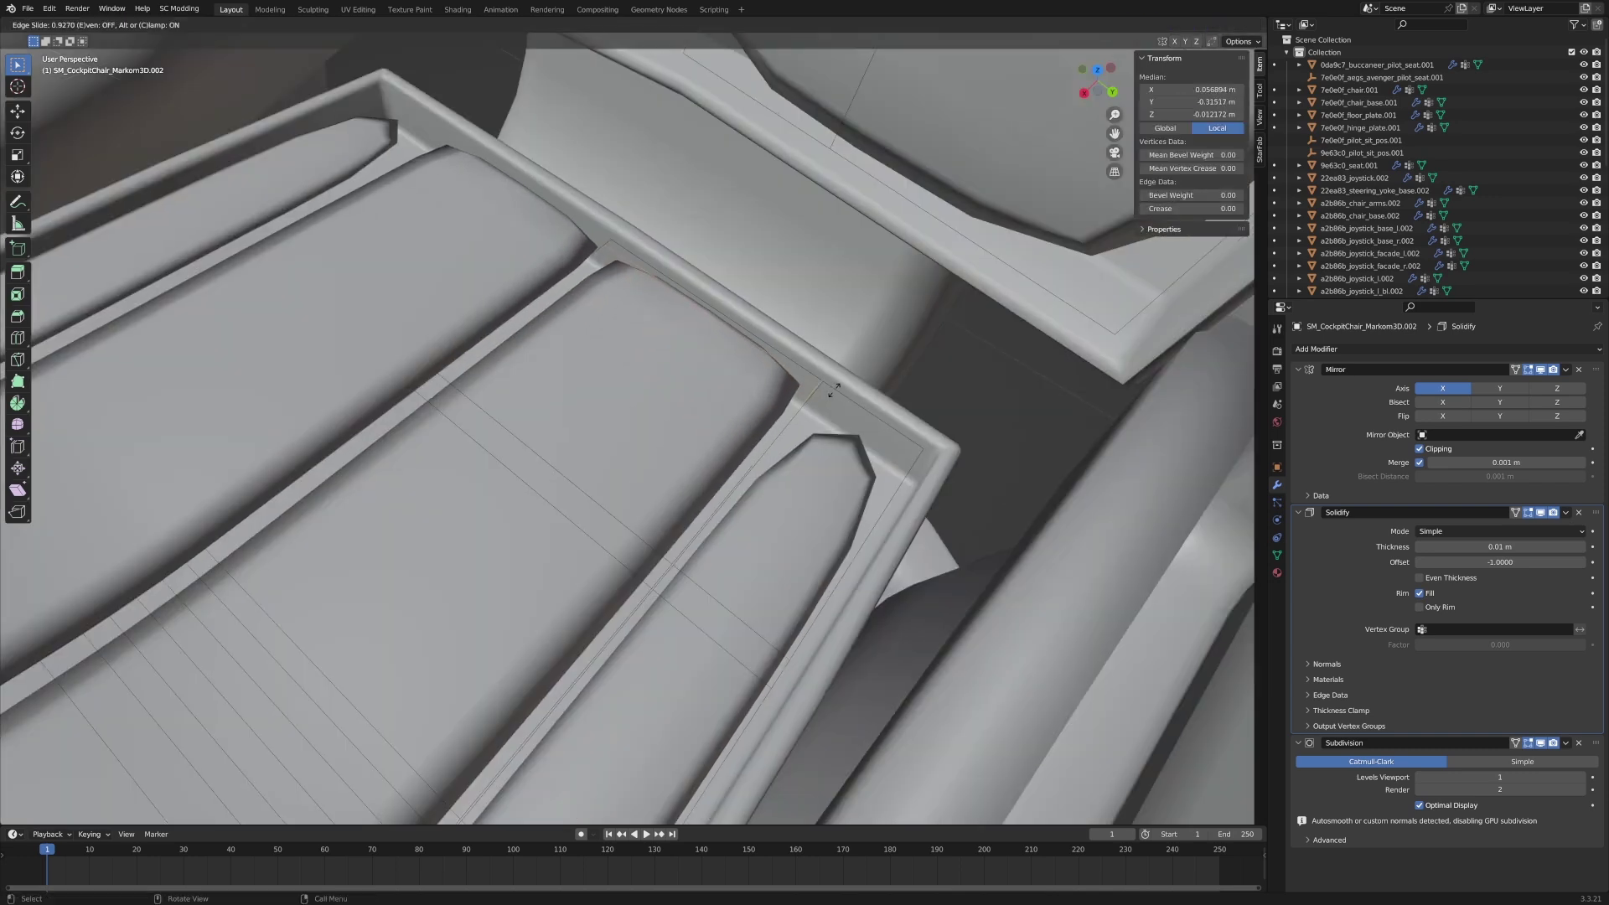
click(839, 389)
key(ctrl+r)
click(802, 473)
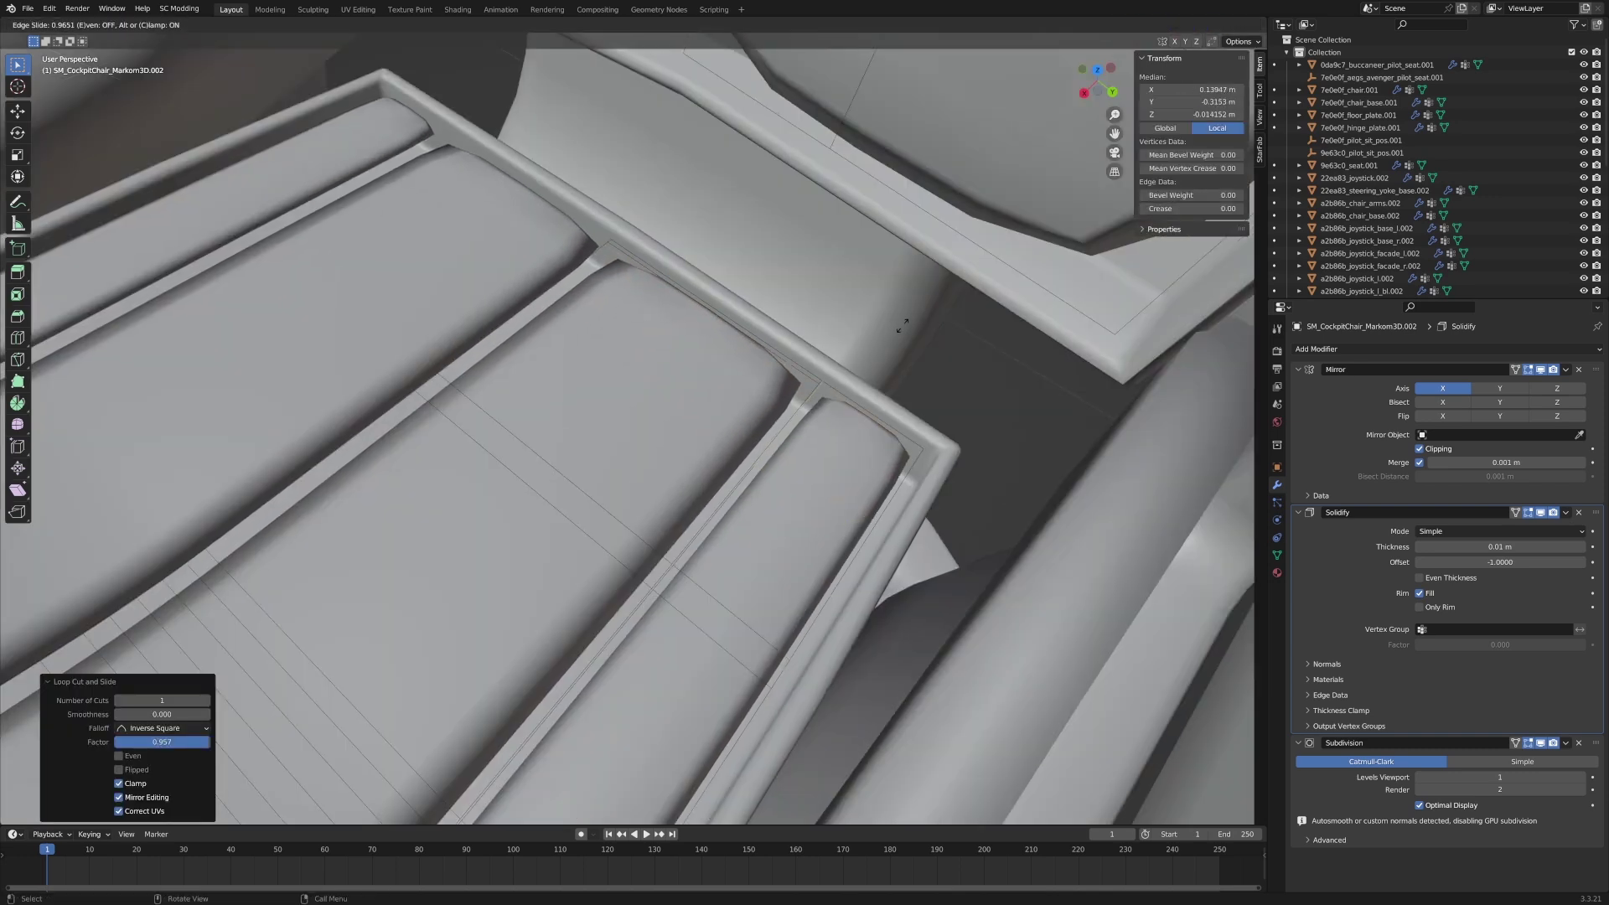
click(874, 373)
key(g)
key(g)
click(812, 367)
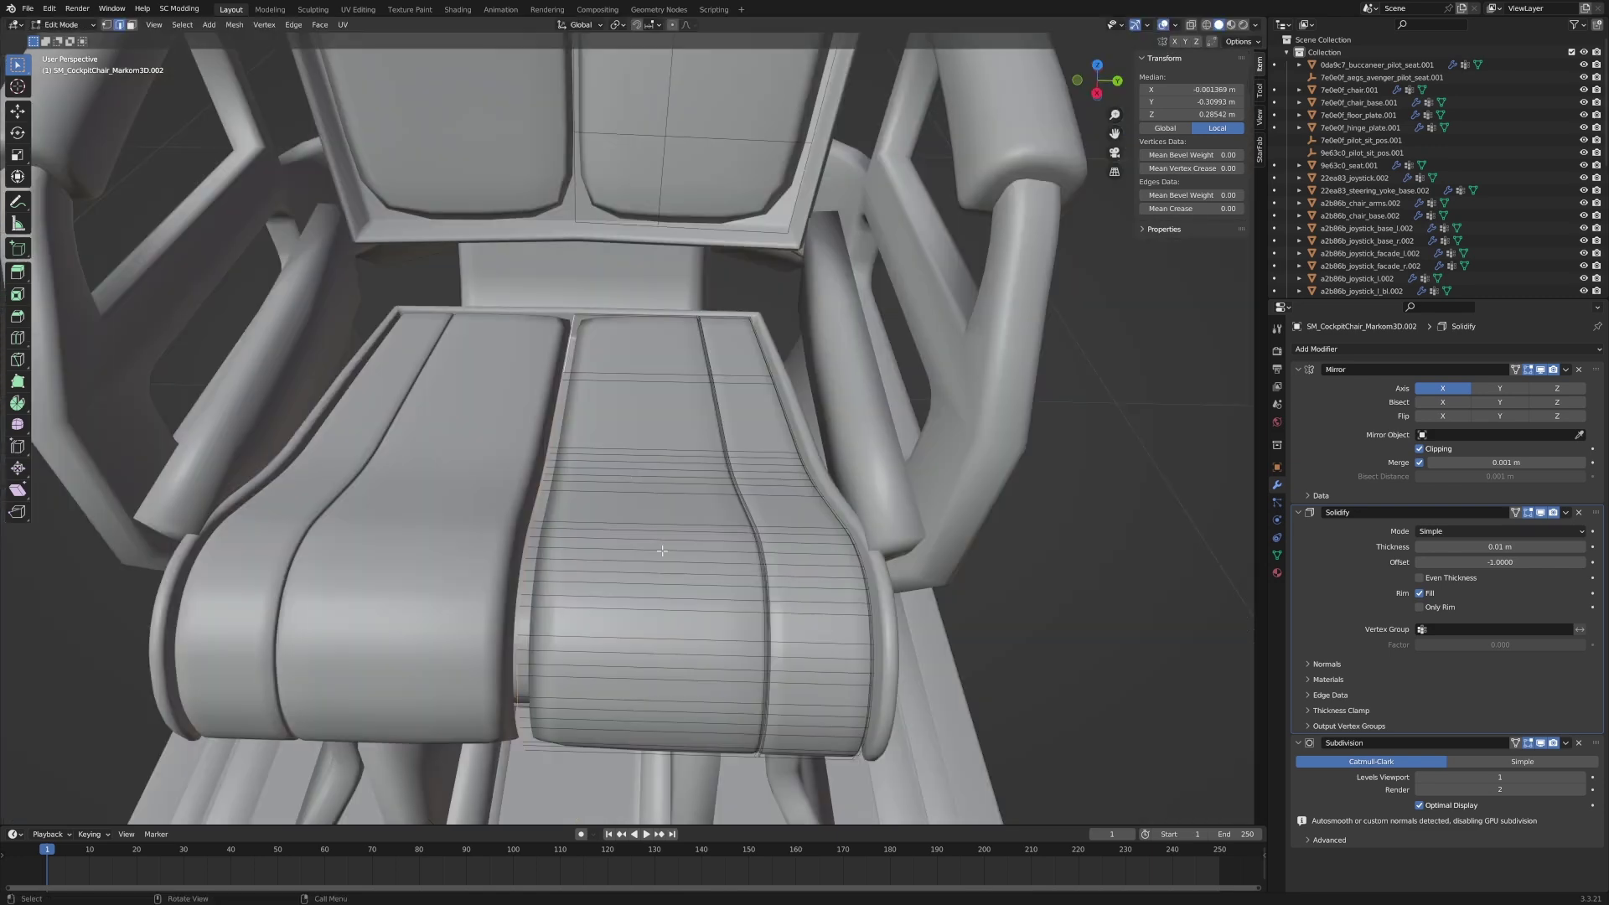
Move the seat cushion's centre edge along global Y onto the mirror plane to close the middle gap.
key(g)
key(y)
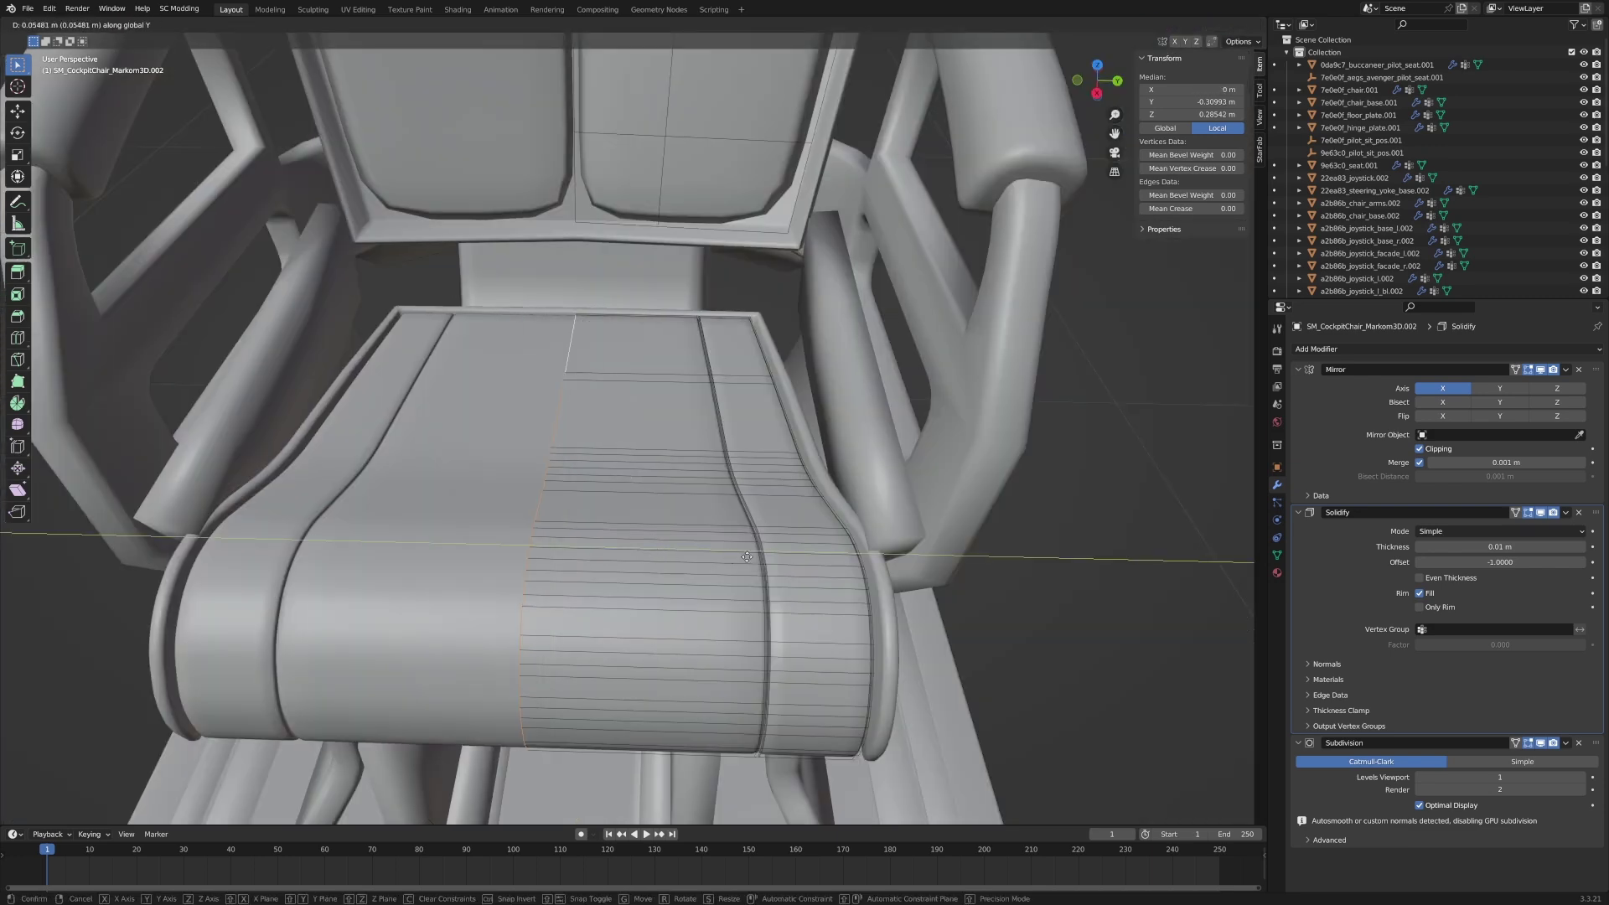
click(553, 508)
key(Tab)
middle_drag(553, 508, 616, 521)
Select spaced crosswise edge loops on the middle seat panel and bevel them into narrow strips.
key(Tab)
scroll(593, 564, up, 4)
scroll(617, 521, down, 2)
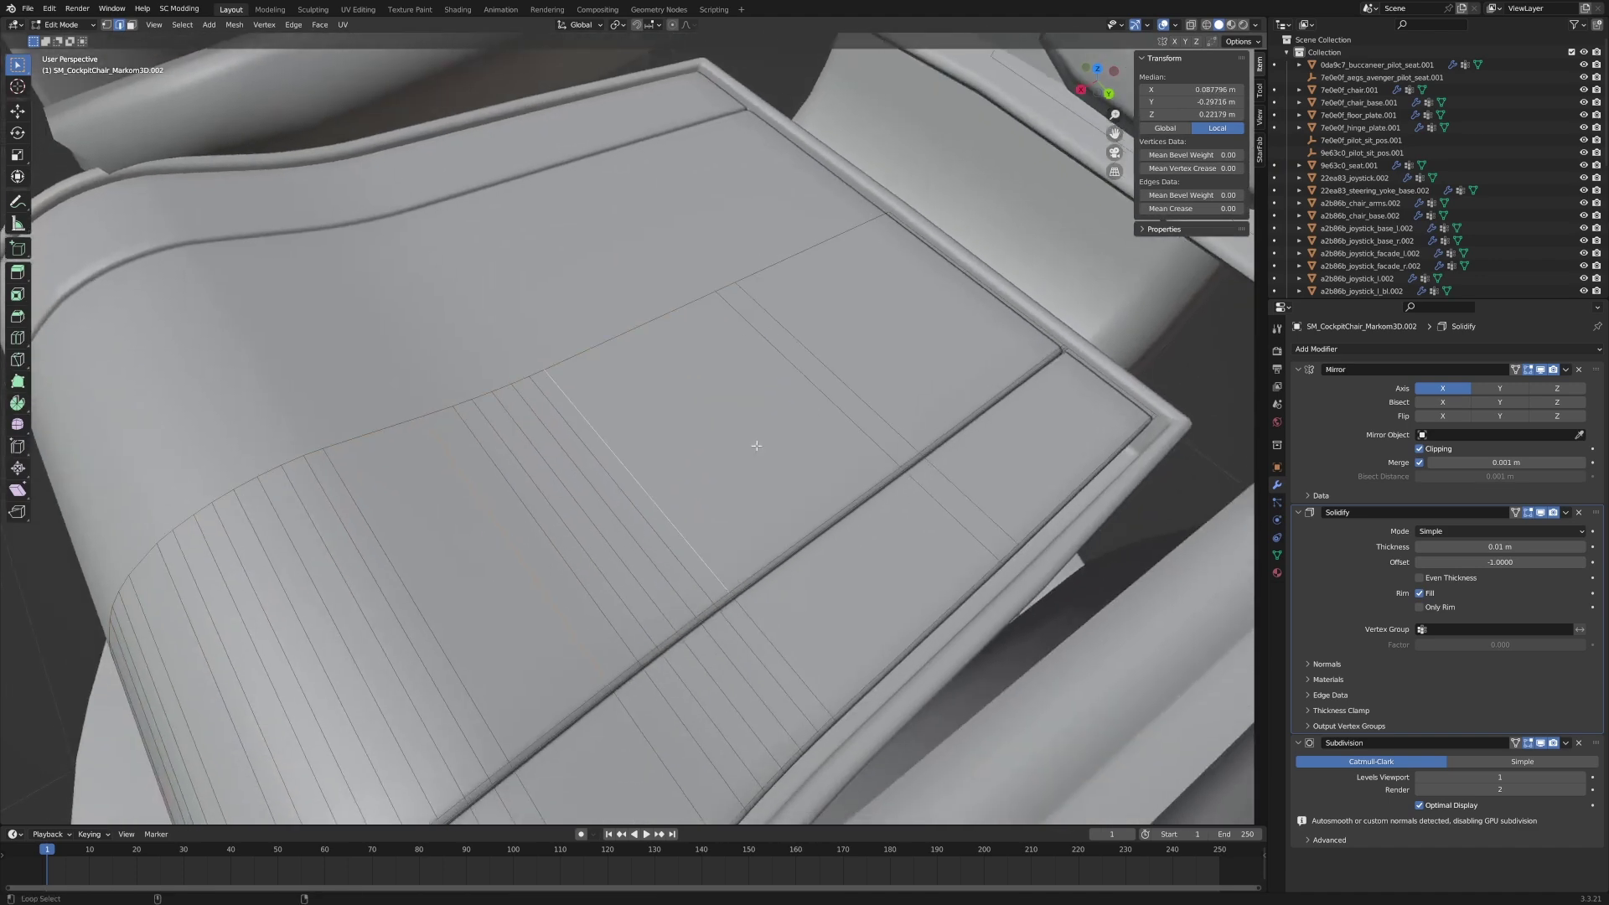
alt+click(821, 405)
alt+shift+click(854, 379)
key(ctrl+z)
shift+middle_drag(444, 587, 544, 504)
alt+shift+click(544, 505)
alt+shift+click(394, 504)
shift+middle_drag(742, 701, 761, 673)
key(ctrl+b)
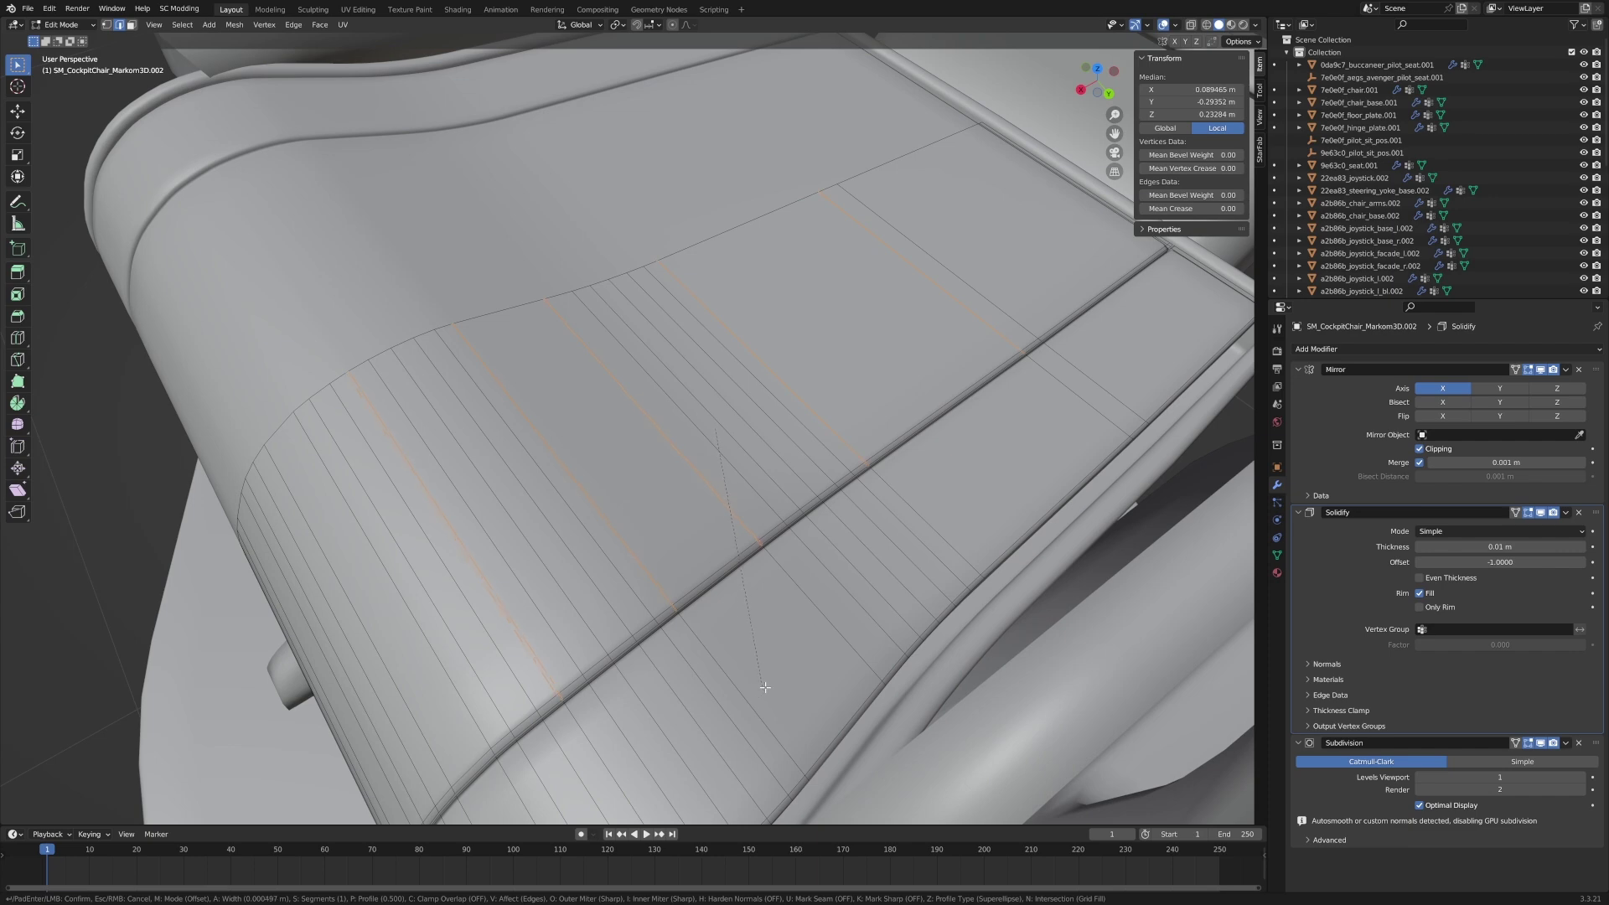
scroll(765, 687, up, 2)
click(780, 695)
scroll(727, 603, up, 5)
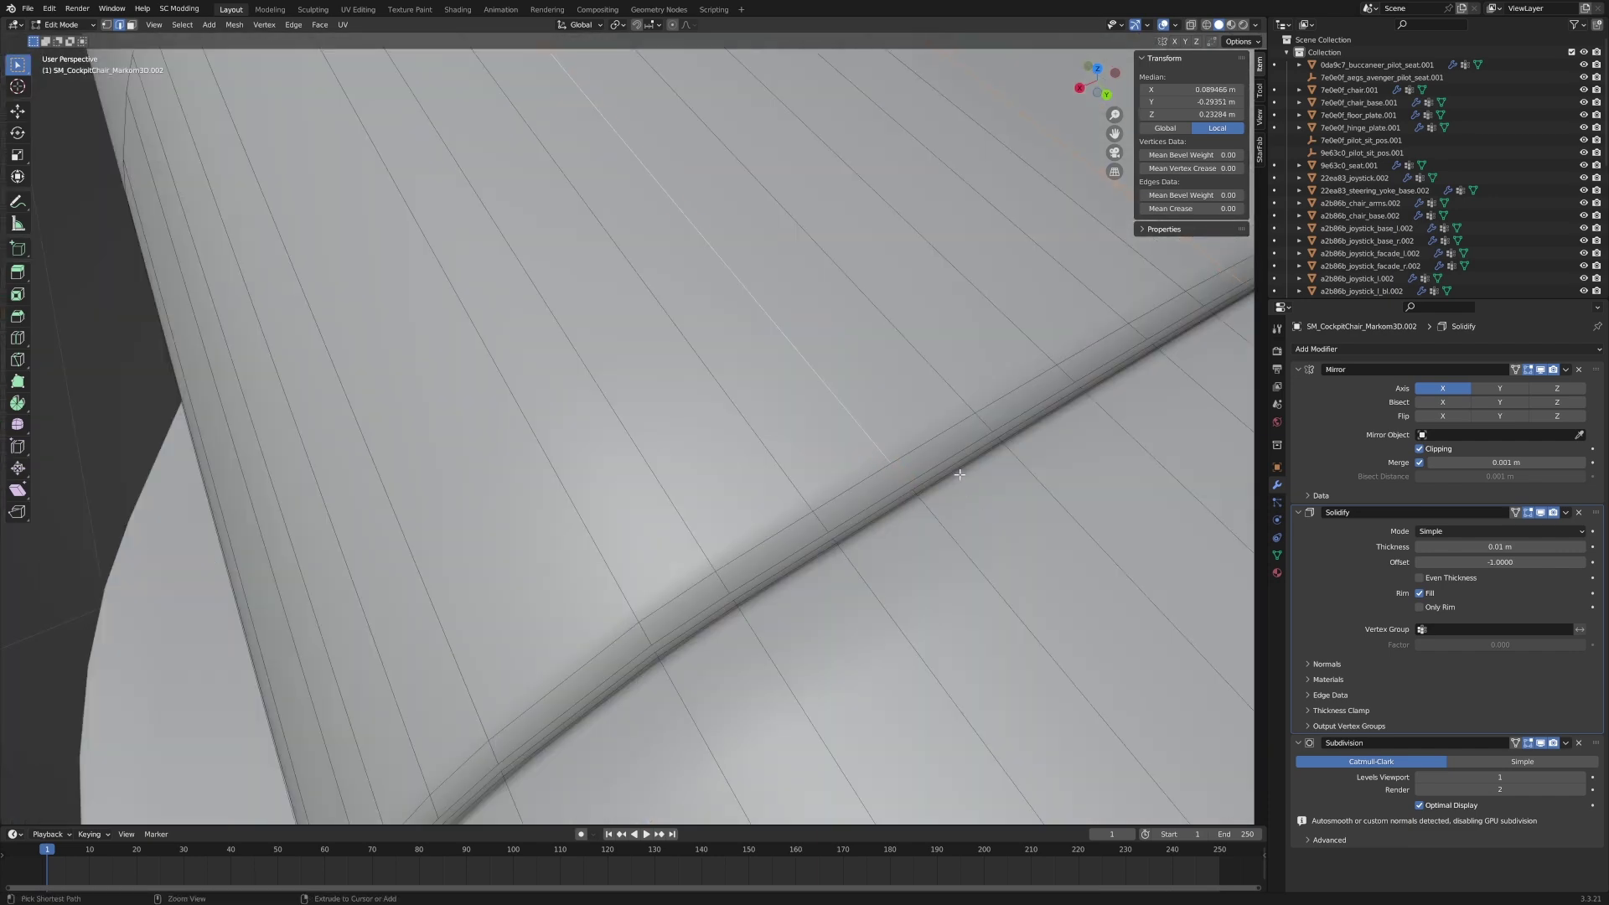
key(ctrl+b)
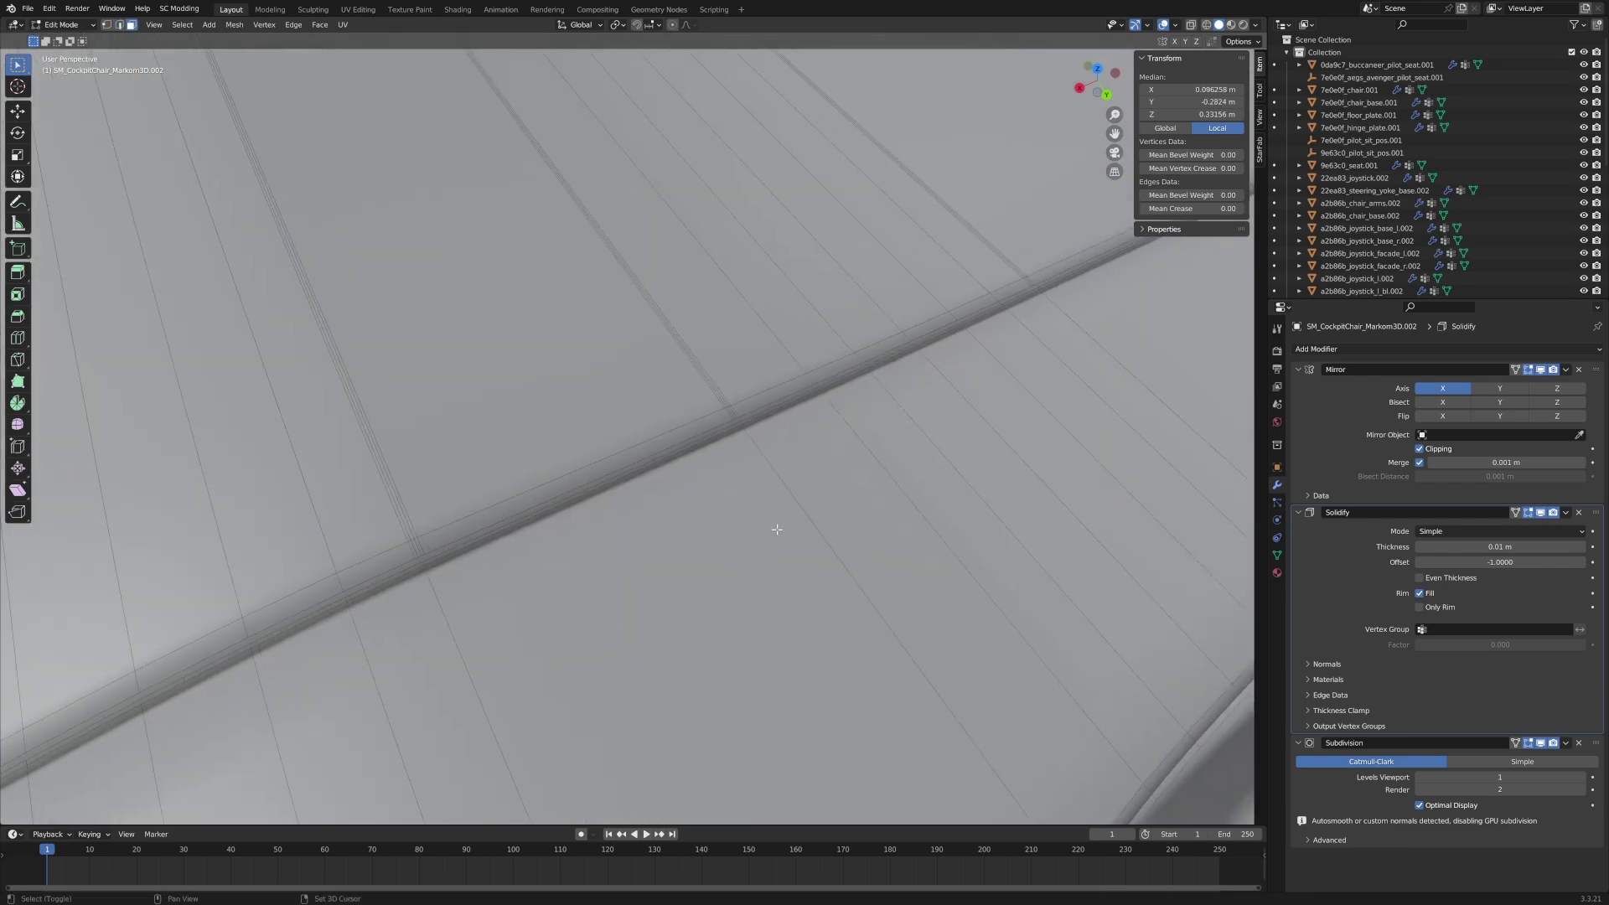
Select the thin crosswise face strips on the middle seat panel, delete them to form seams, and return to Object Mode.
scroll(777, 529, up, 2)
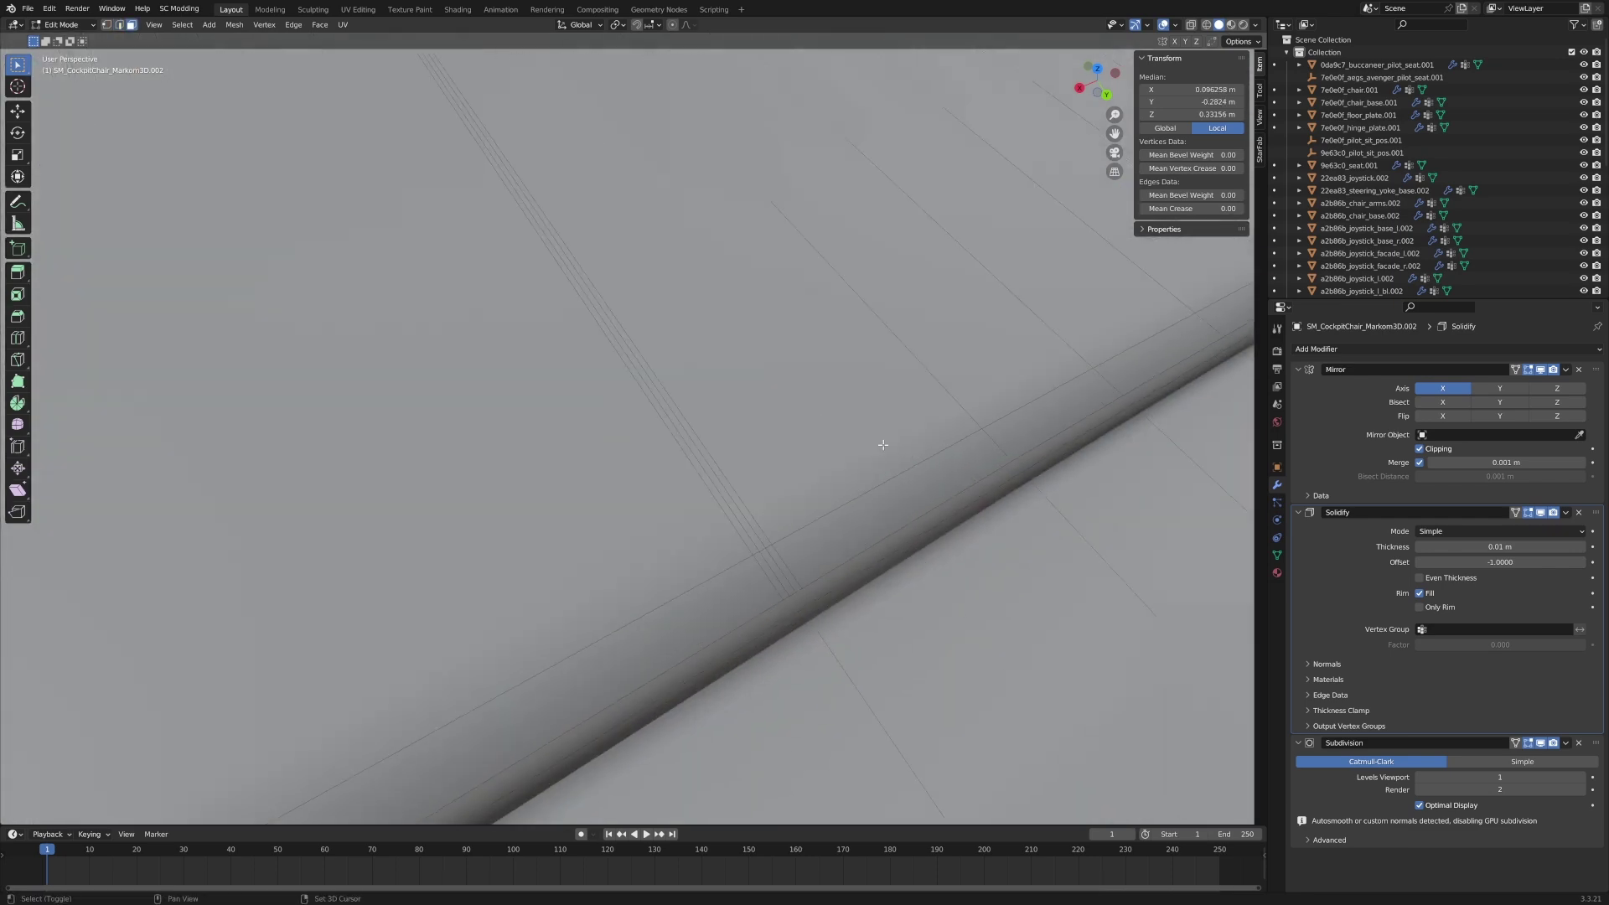
scroll(769, 545, up, 2)
alt+shift+click(764, 549)
shift+middle_drag(765, 549, 880, 568)
scroll(995, 530, down, 3)
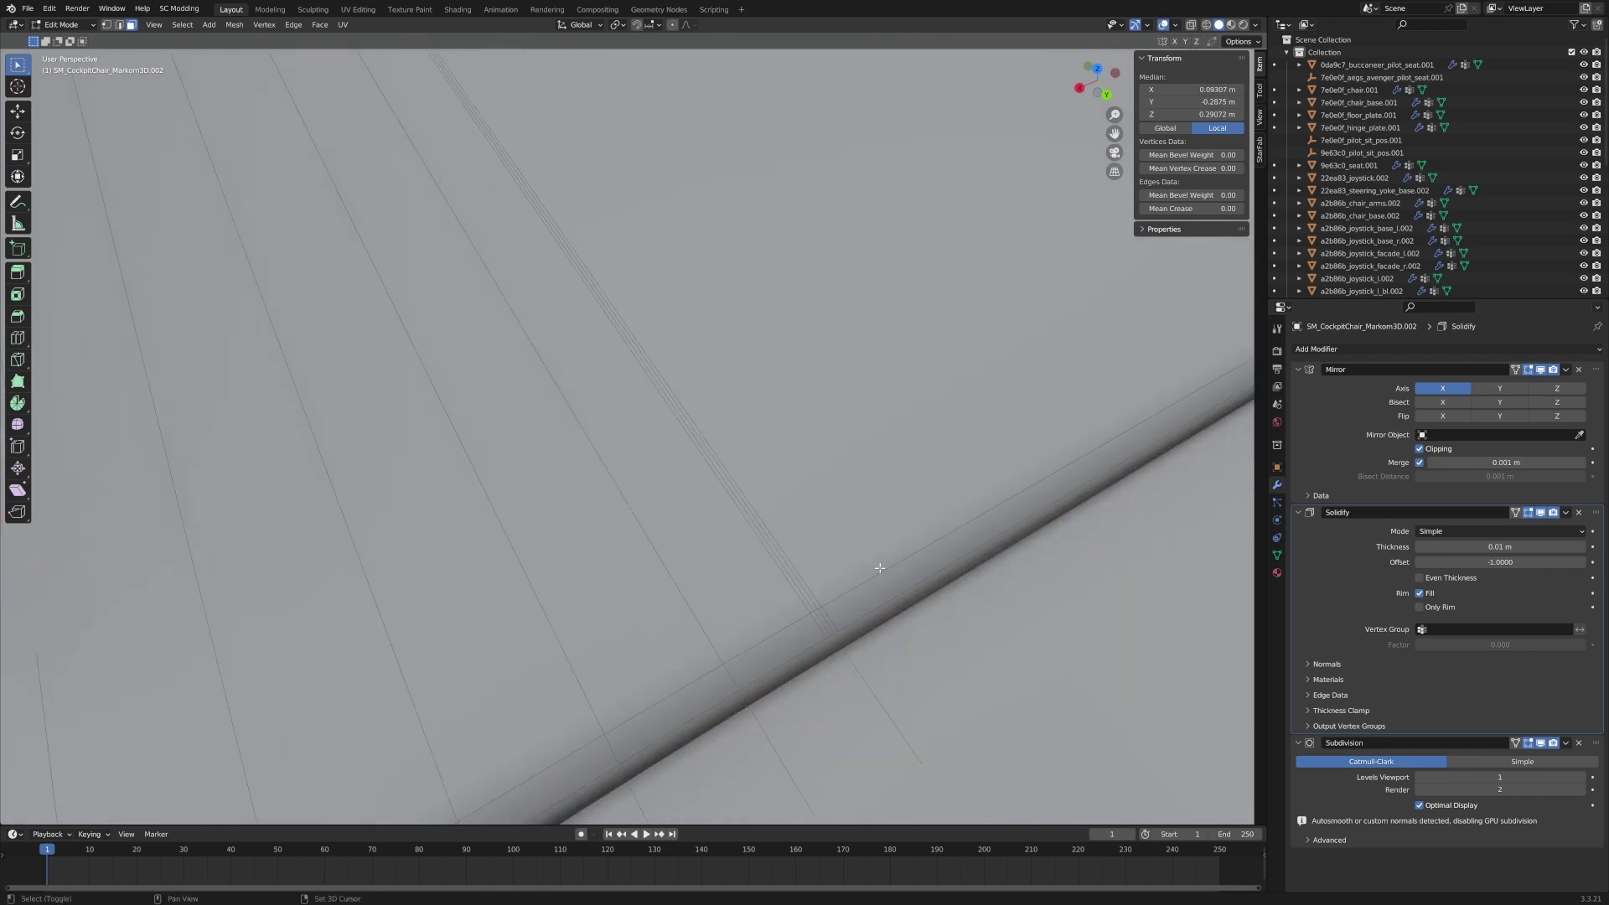
alt+shift+click(816, 609)
key(ctrl+z)
alt+shift+click(820, 607)
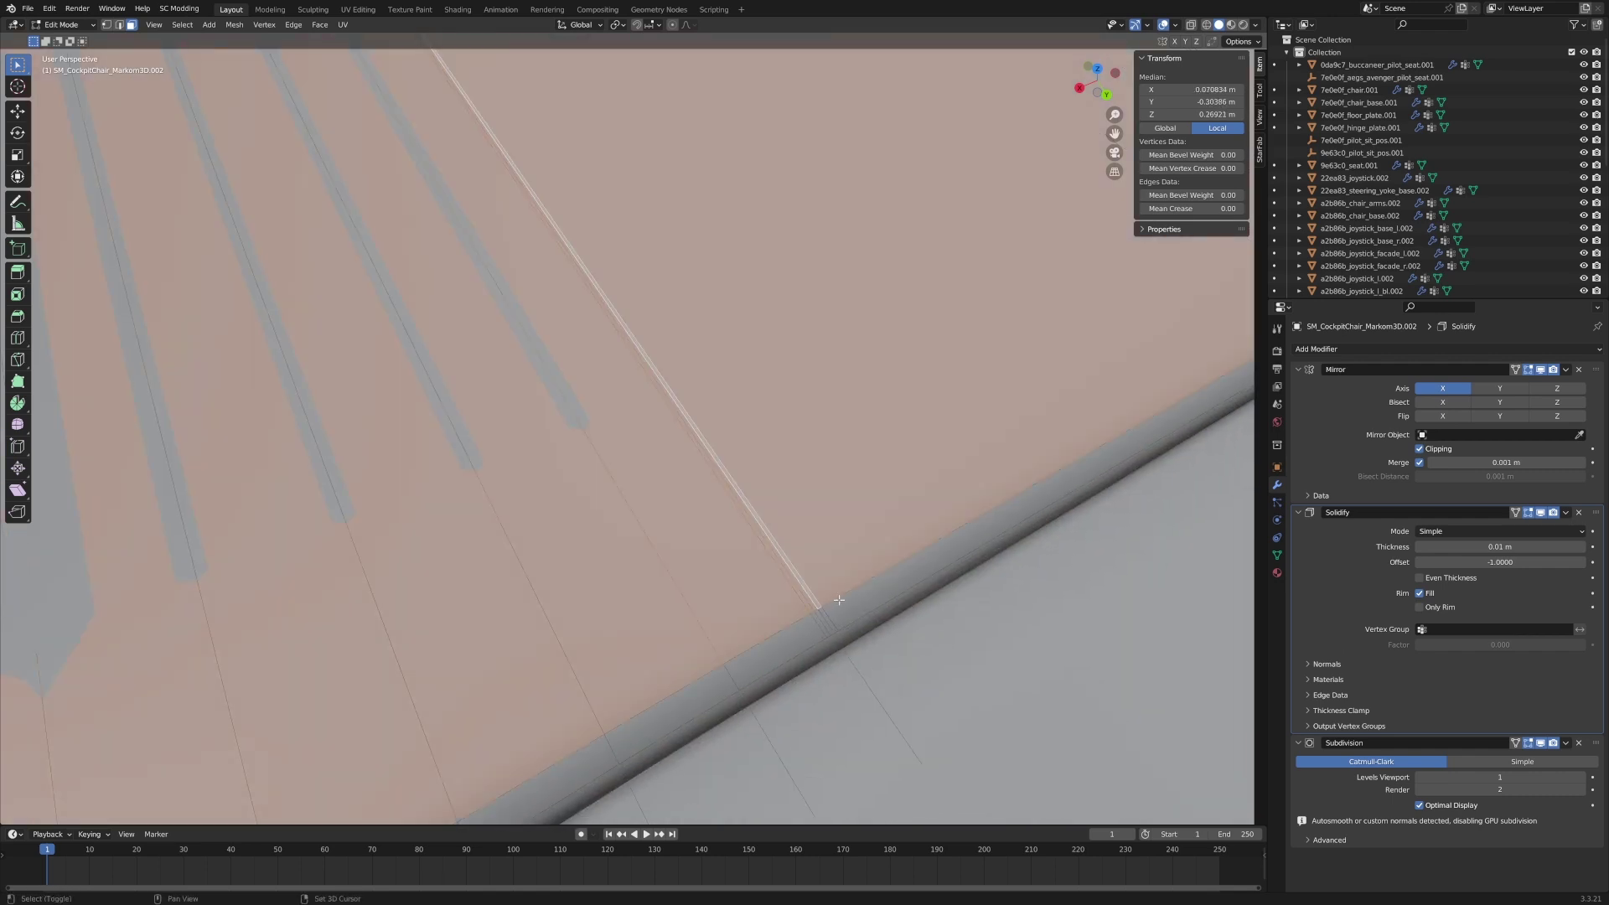
key(ctrl+z)
alt+click(817, 609)
middle_drag(826, 610, 564, 634)
scroll(785, 555, down, 4)
key(x)
click(836, 560)
scroll(653, 587, down, 4)
key(Tab)
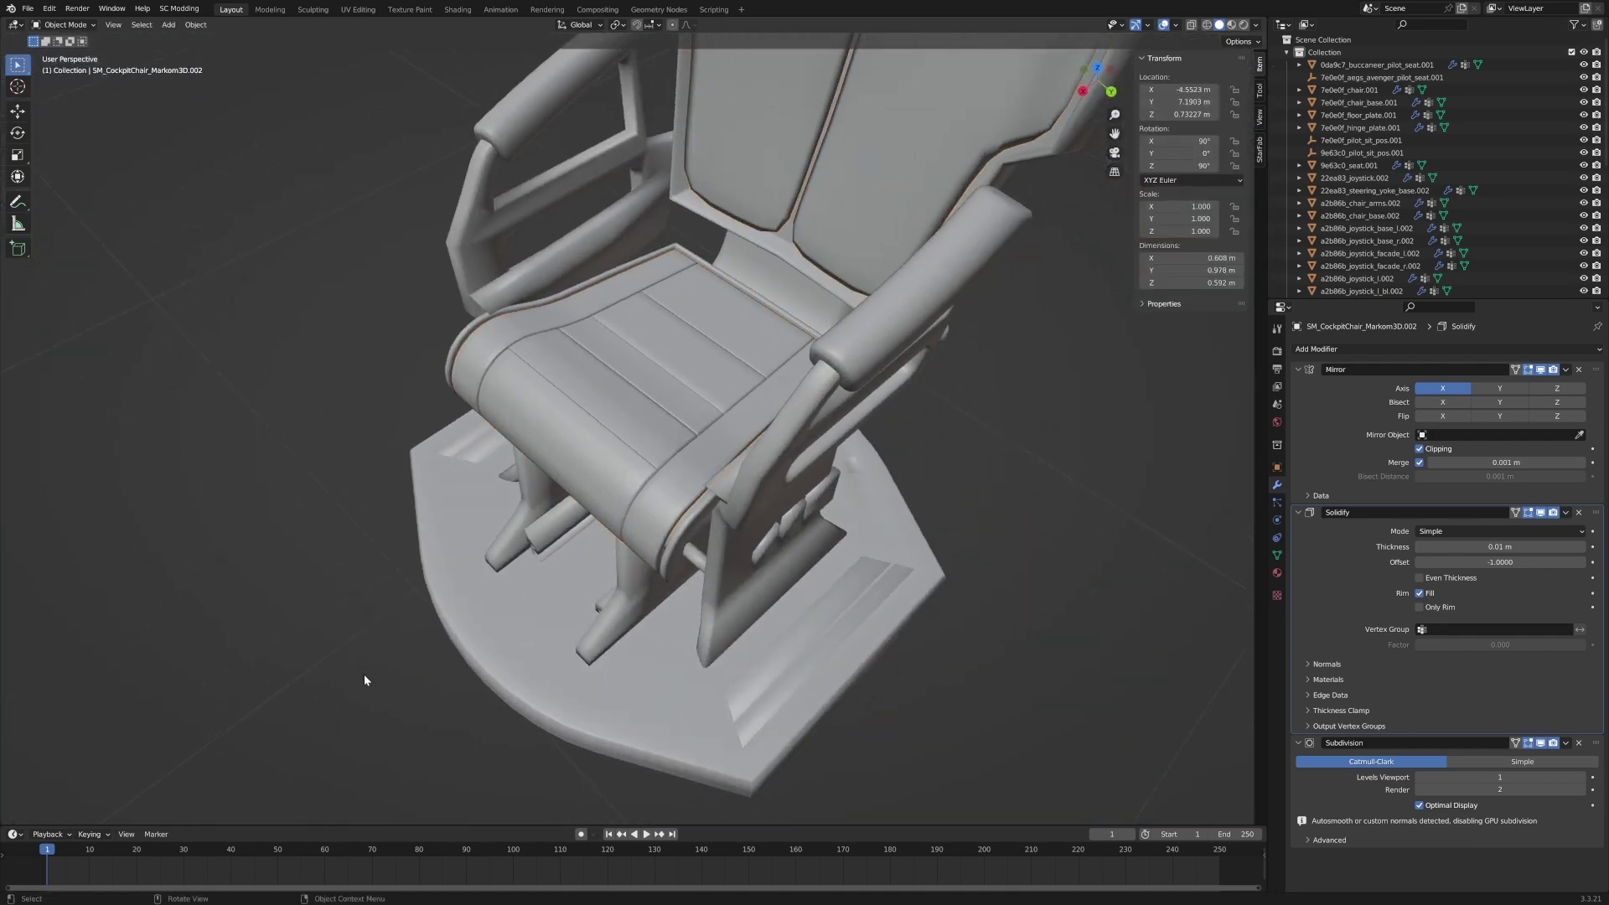
Inspect the seamed seat cushion and the chair frame from the front.
middle_drag(364, 680, 553, 633)
scroll(555, 630, up, 2)
middle_drag(776, 564, 713, 641)
click(787, 646)
scroll(786, 646, down, 2)
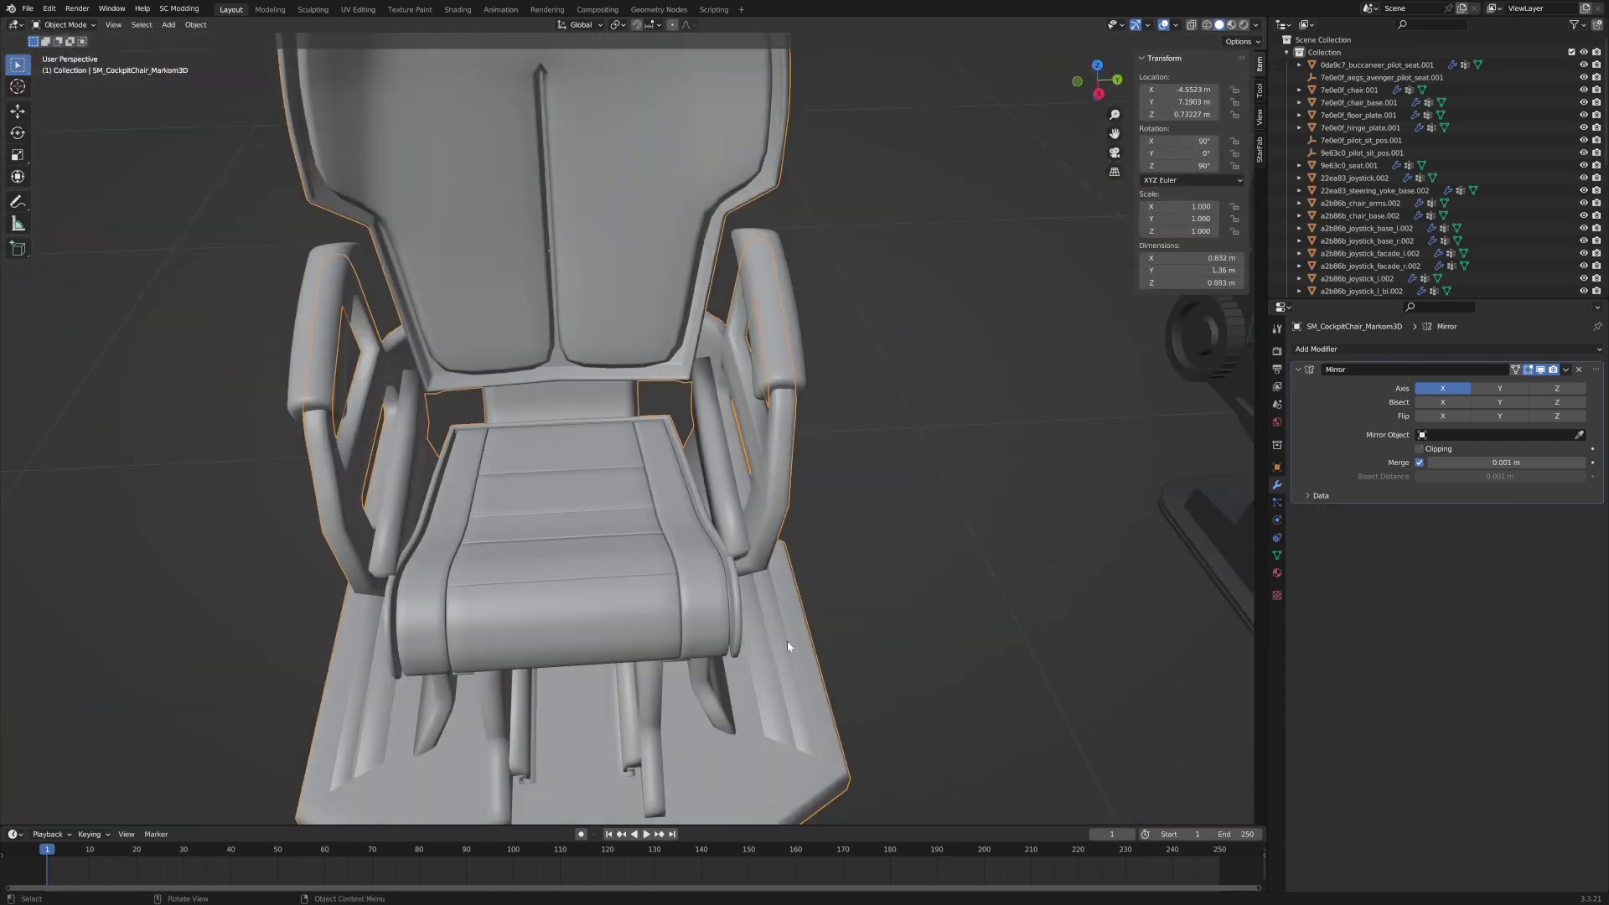
scroll(787, 646, down, 1)
shift+middle_drag(621, 336, 637, 433)
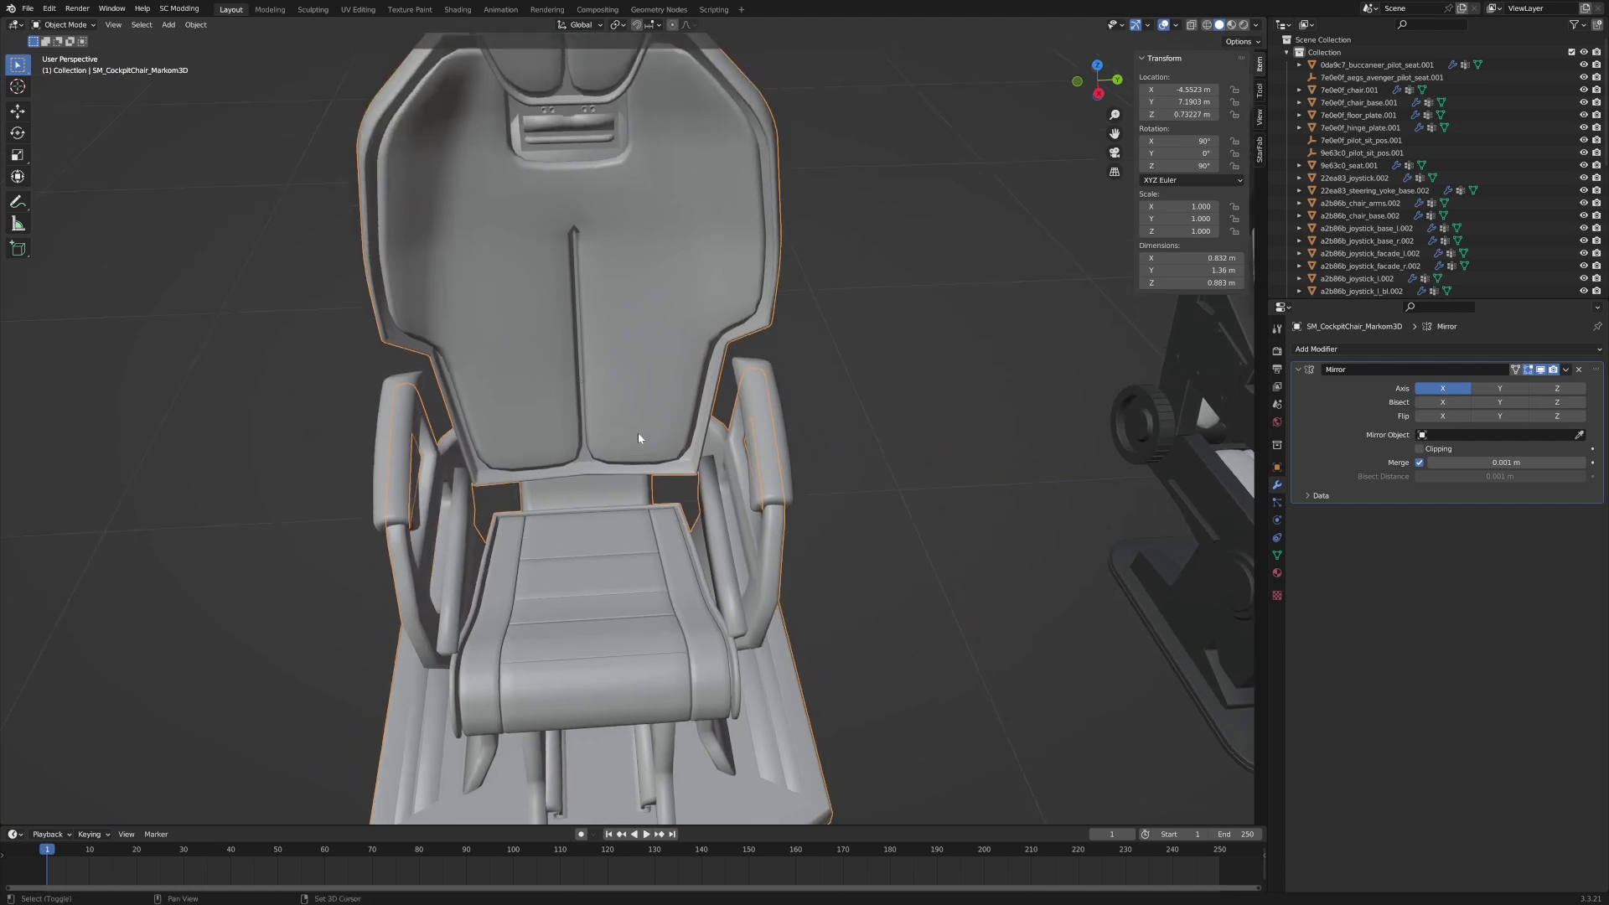
Move the backrest cushion's centre edge along global Y to the mirror plane, closing its middle gap, and return to Object Mode.
click(596, 369)
key(Tab)
alt+click(590, 352)
key(g)
key(y)
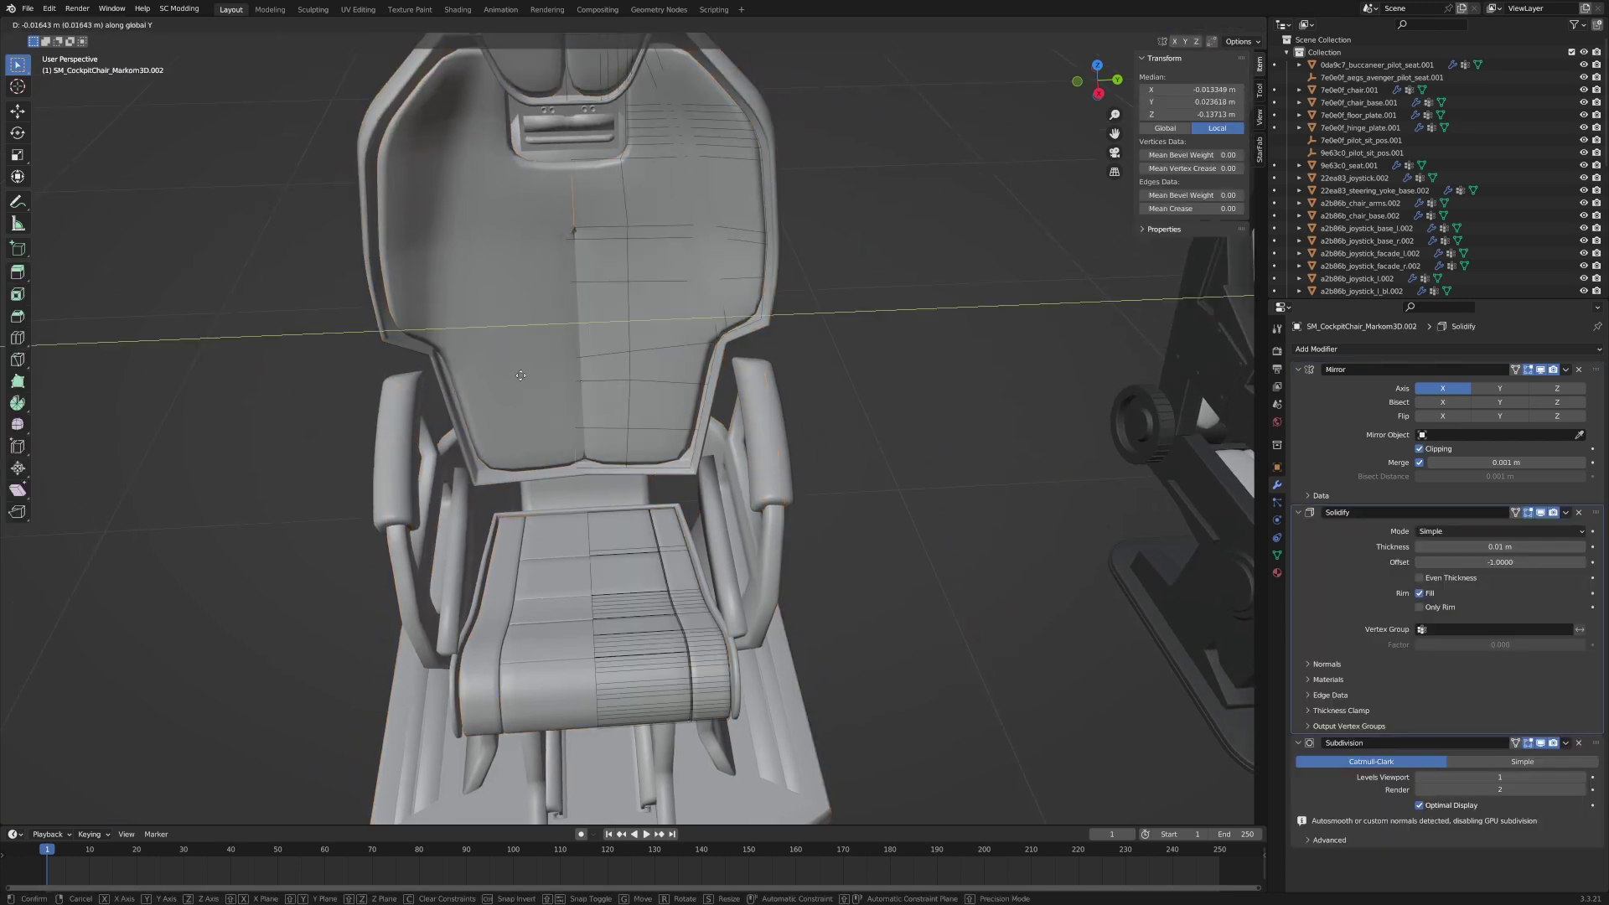
click(251, 388)
key(Tab)
Move the headrest cushion's centre edge along global Y to the mirror plane, closing its middle gap.
scroll(746, 379, down, 2)
shift+middle_drag(763, 353, 674, 206)
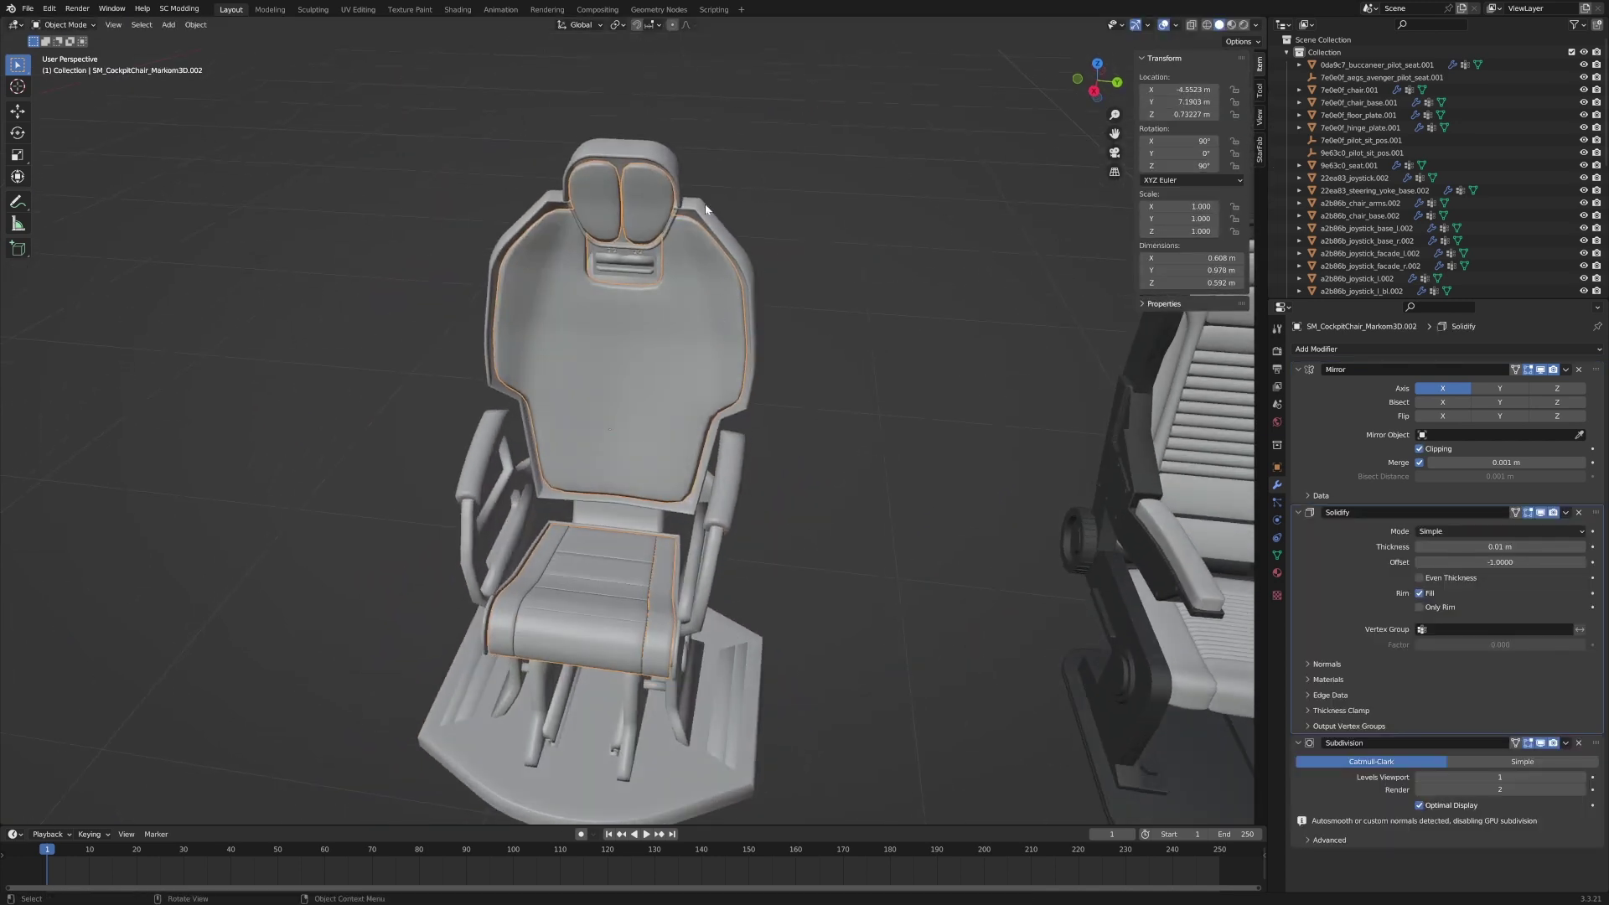
key(Tab)
key(g)
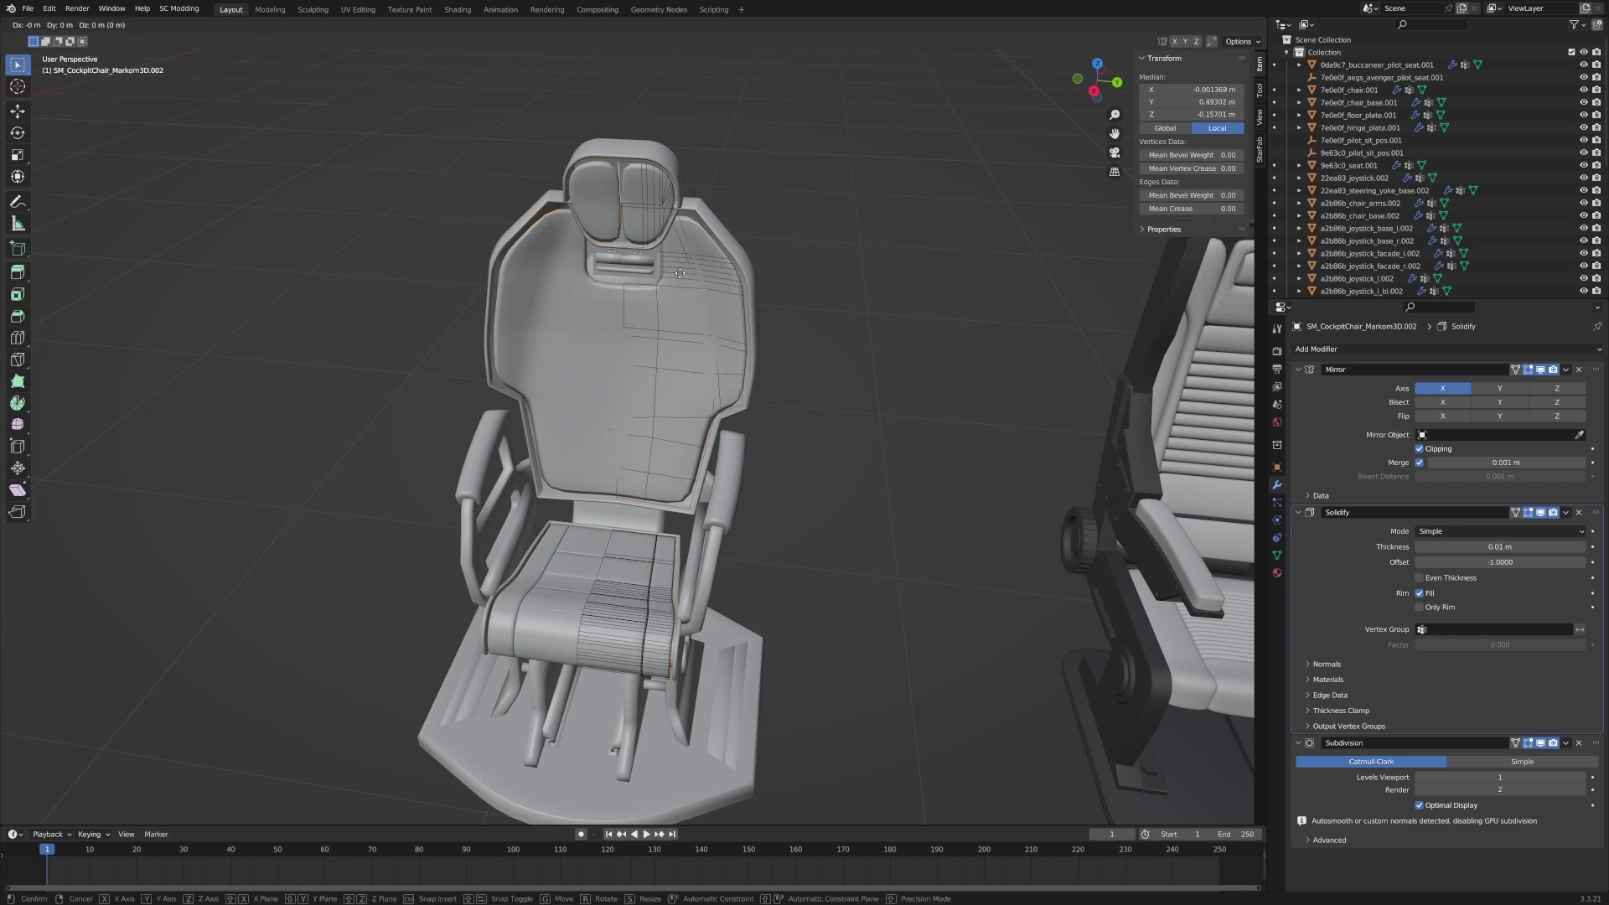
key(y)
click(653, 272)
middle_drag(653, 284, 674, 249)
scroll(674, 249, up, 2)
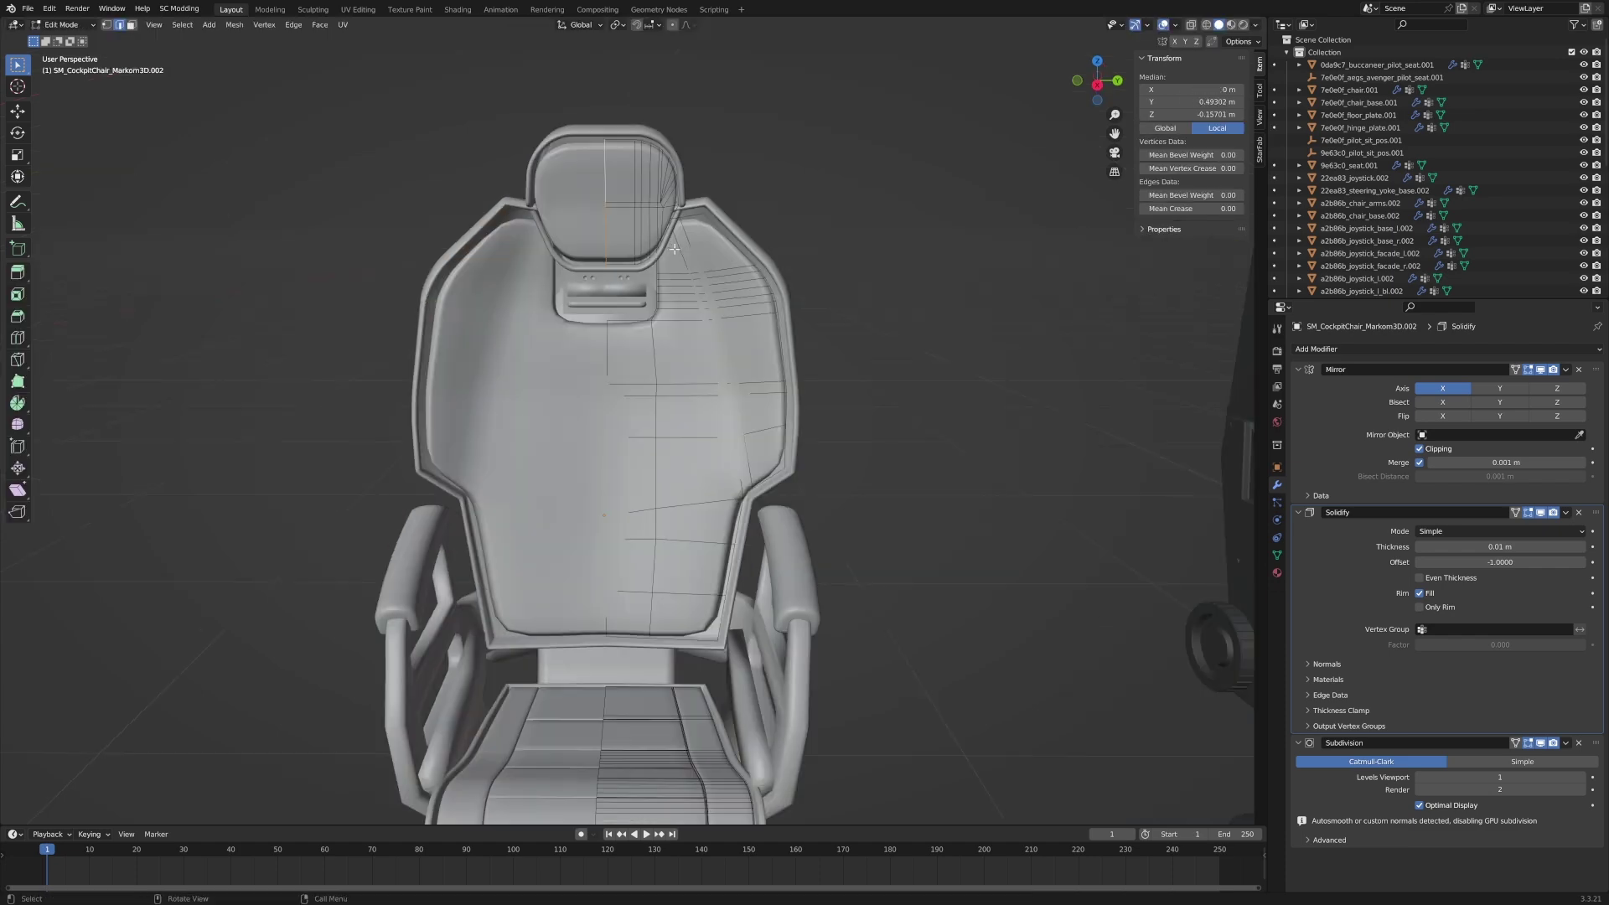
Select the lengthwise edge loop between the backrest's middle and side areas and bevel it into a strip about 0.0009 m wide with 3 segments.
alt+click(728, 464)
shift+middle_drag(729, 464, 707, 537)
scroll(729, 464, up, 6)
shift+middle_drag(830, 394, 751, 508)
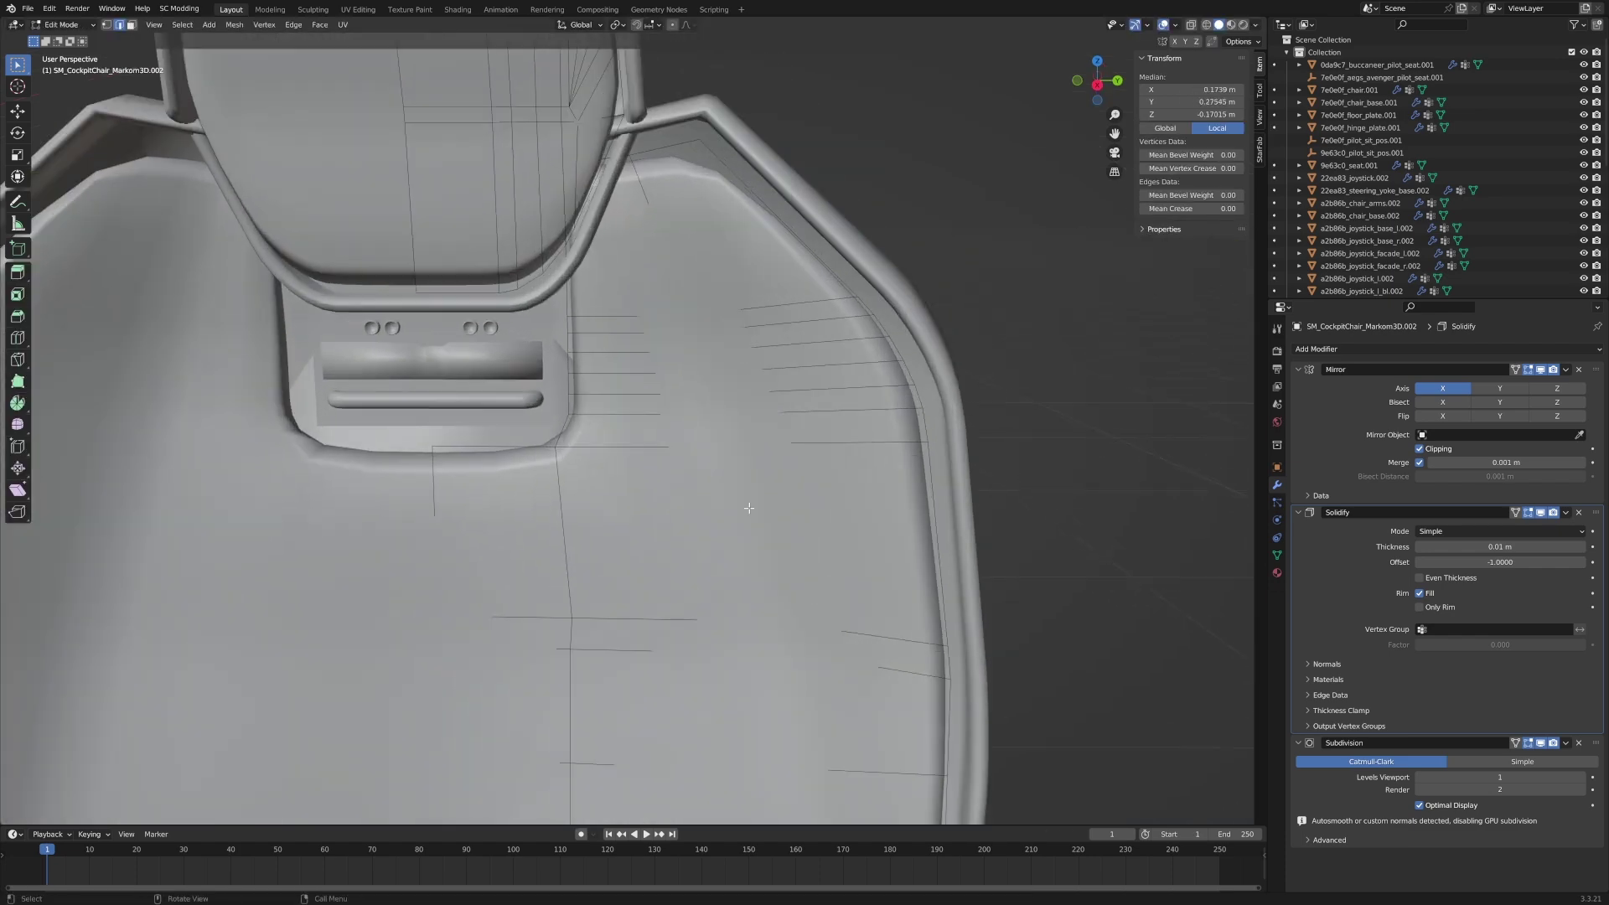
key(ctrl+b)
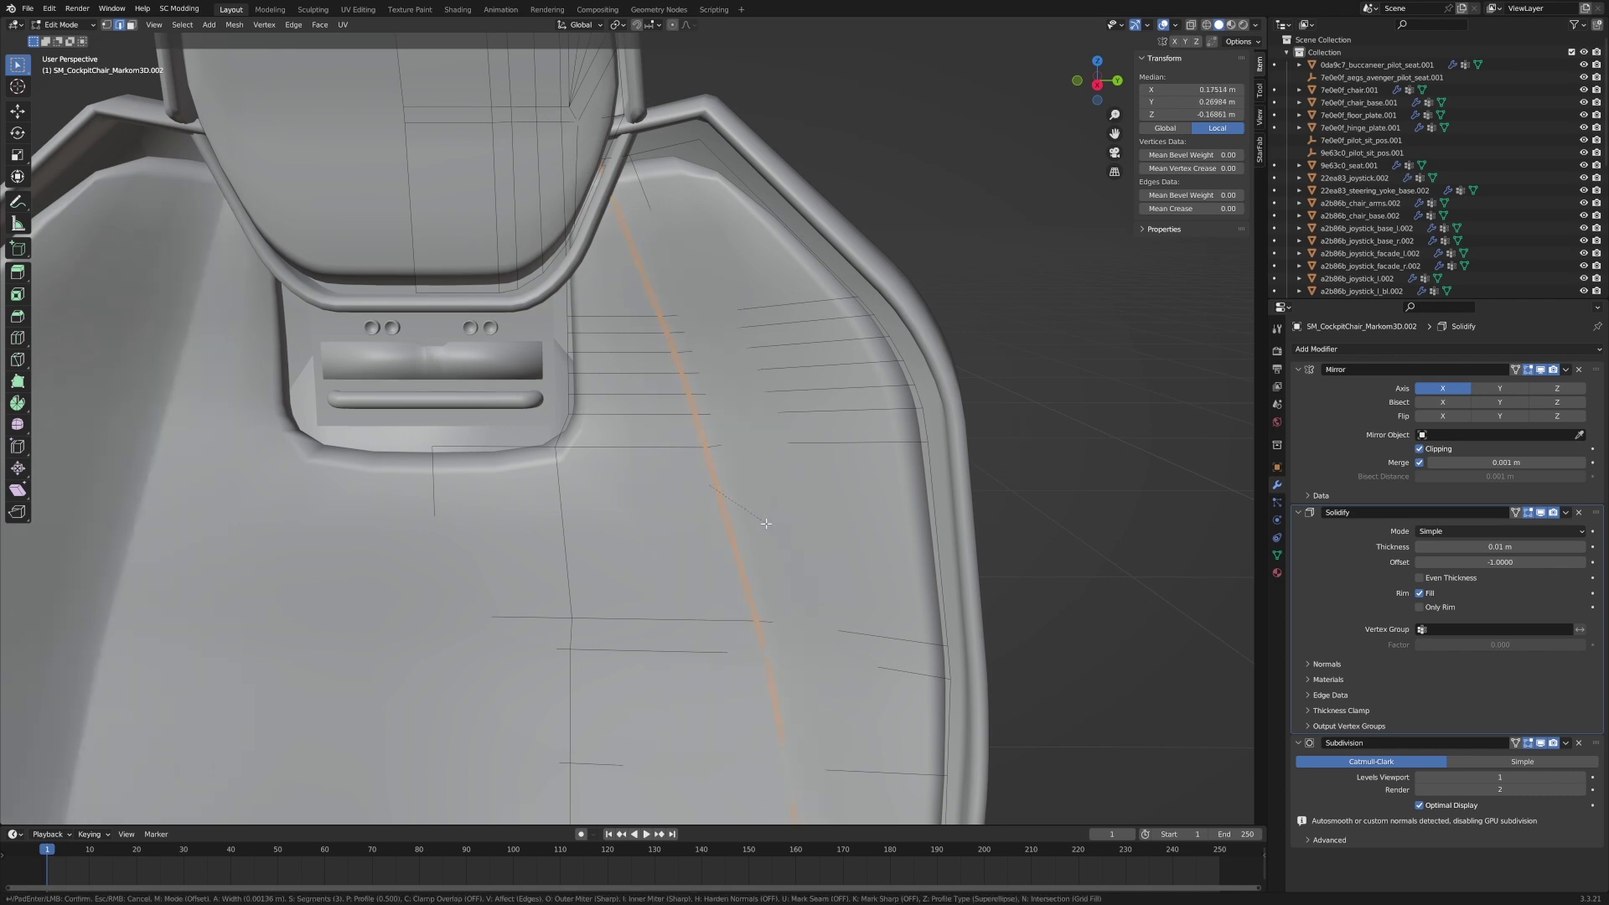
click(759, 524)
Select the thin lengthwise face loop in the beveled backrest strip, delete its faces to form a side seam, and return to Object Mode.
shift+middle_drag(758, 524, 596, 420)
scroll(595, 419, up, 8)
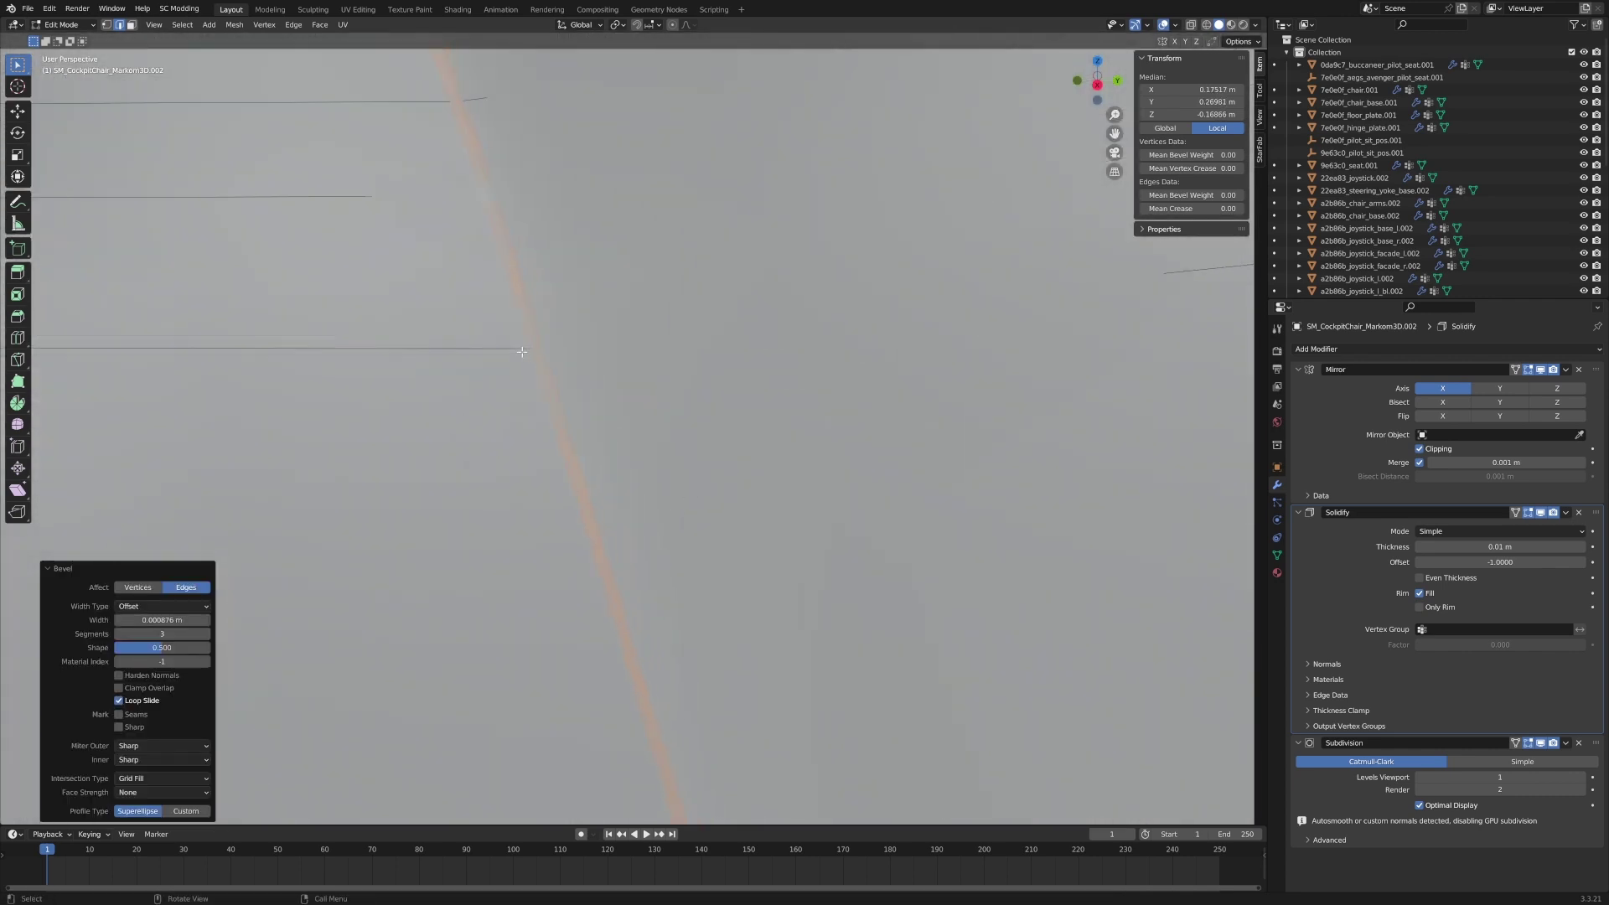
scroll(520, 352, down, 1)
key(3)
alt+click(517, 332)
key(x)
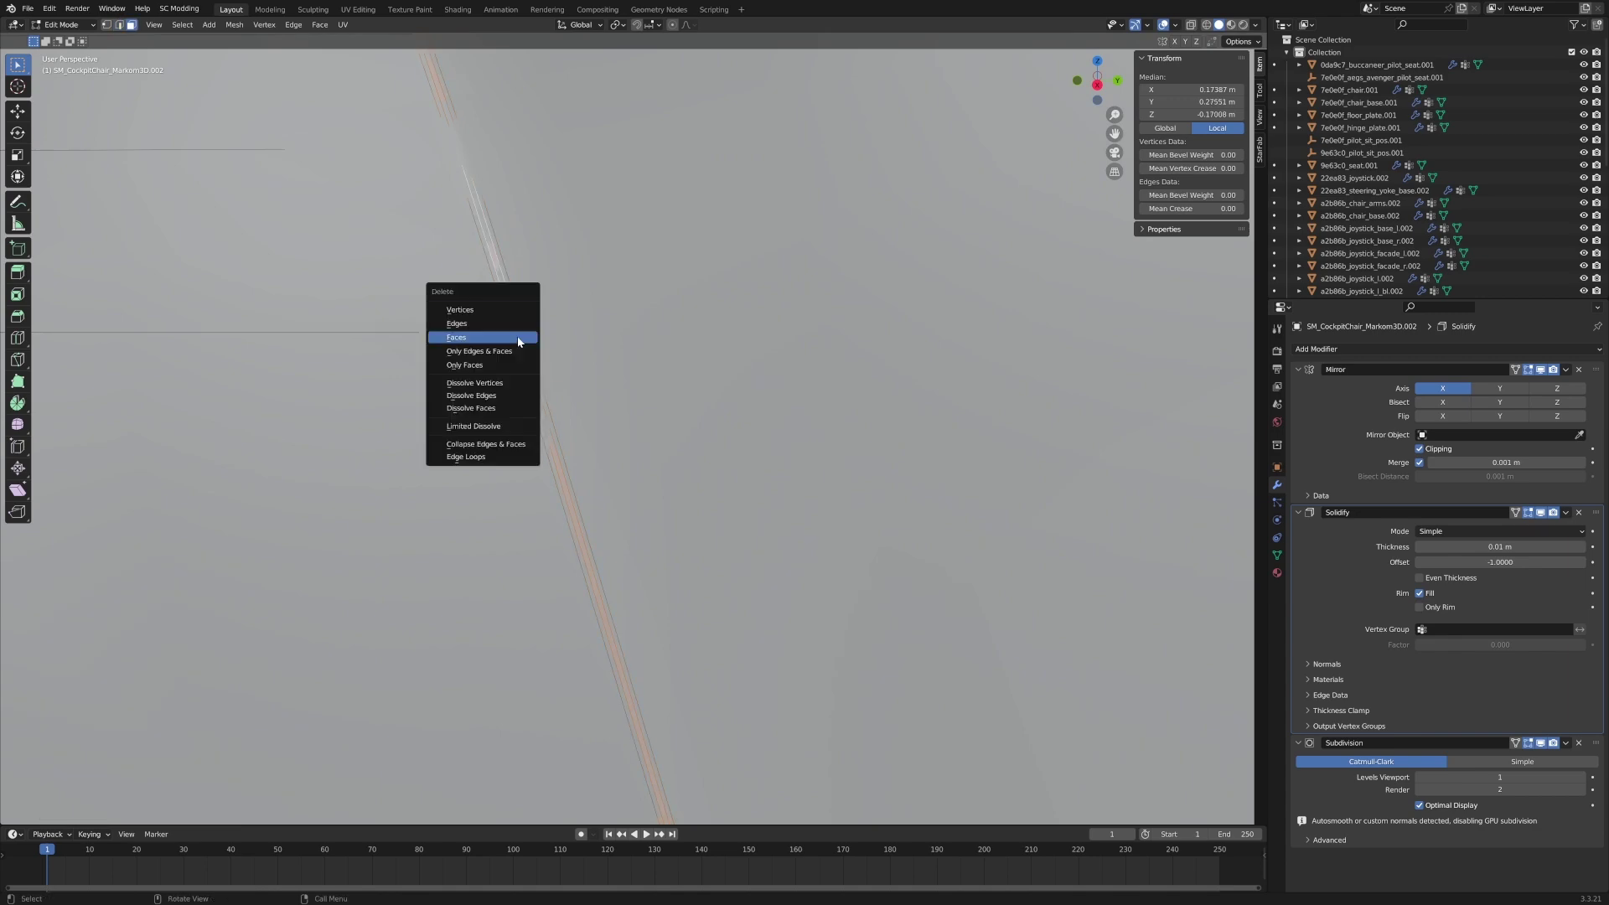
click(519, 340)
scroll(604, 419, down, 12)
key(Tab)
Compare the cushion panels and seams of the other pilot seats in the row with the reworked cockpit chair.
scroll(667, 474, down, 10)
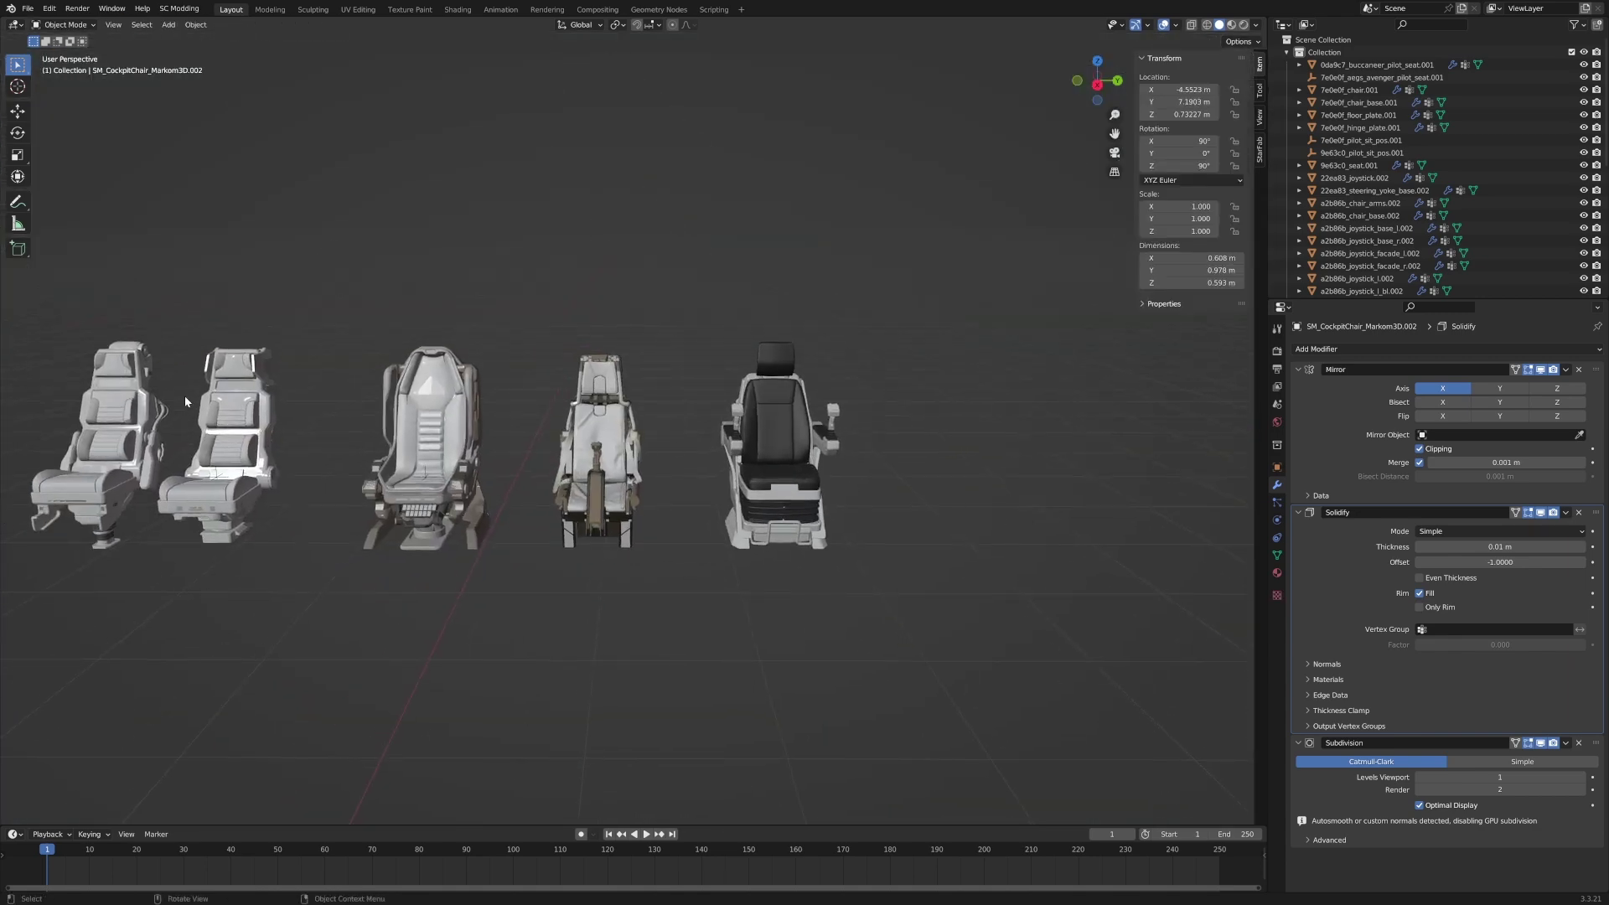
scroll(369, 456, up, 10)
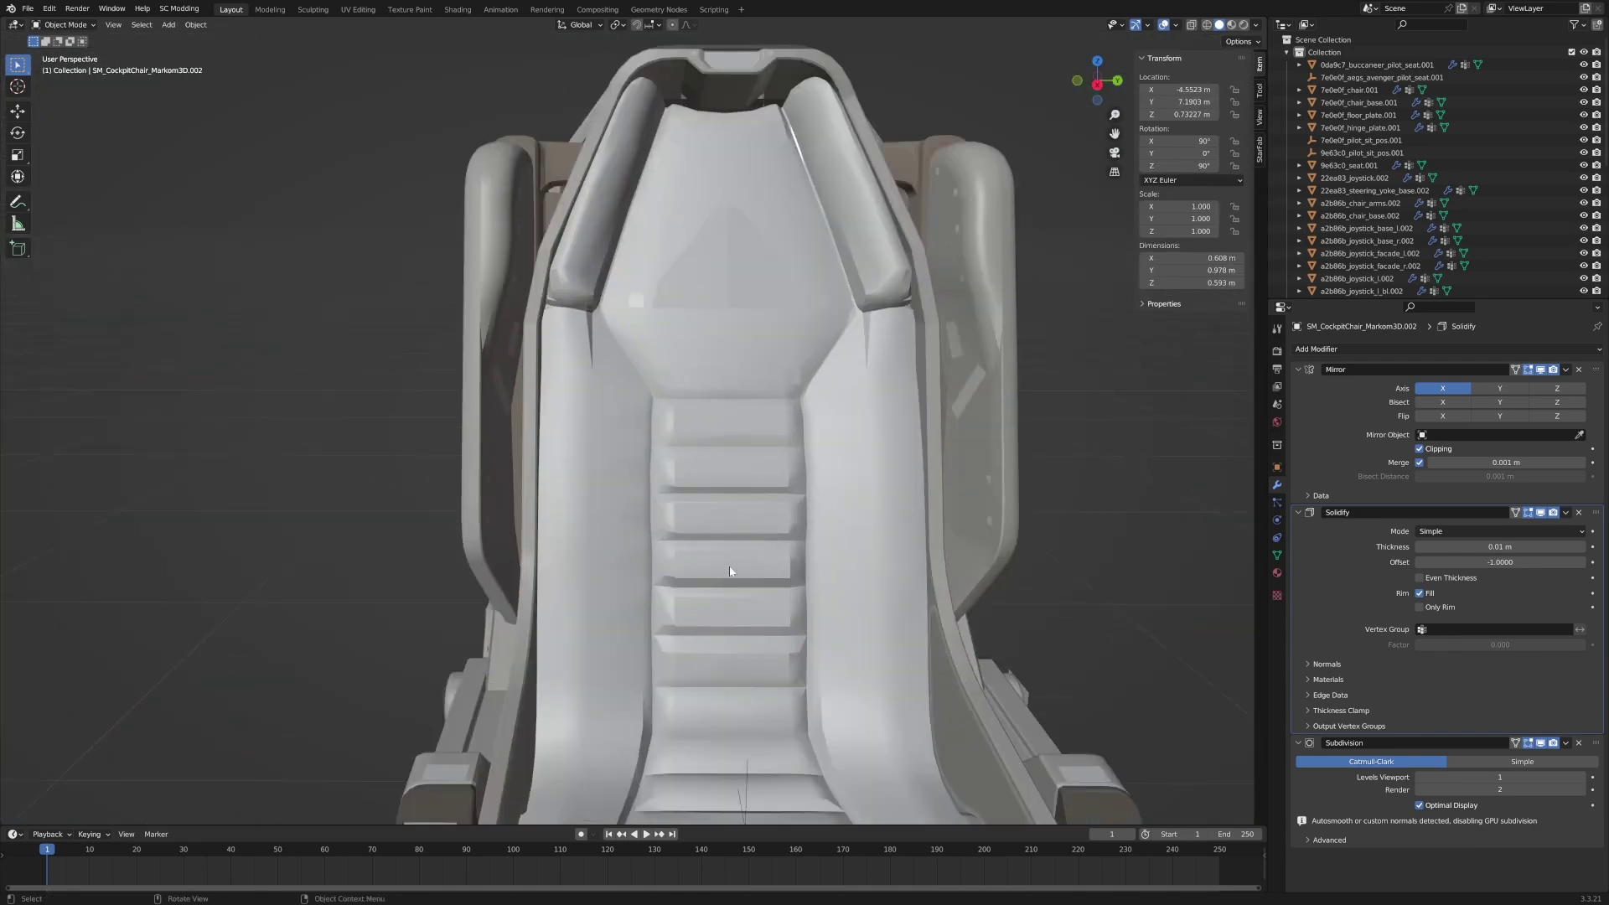
shift+middle_drag(743, 447, 692, 252)
scroll(541, 446, down, 9)
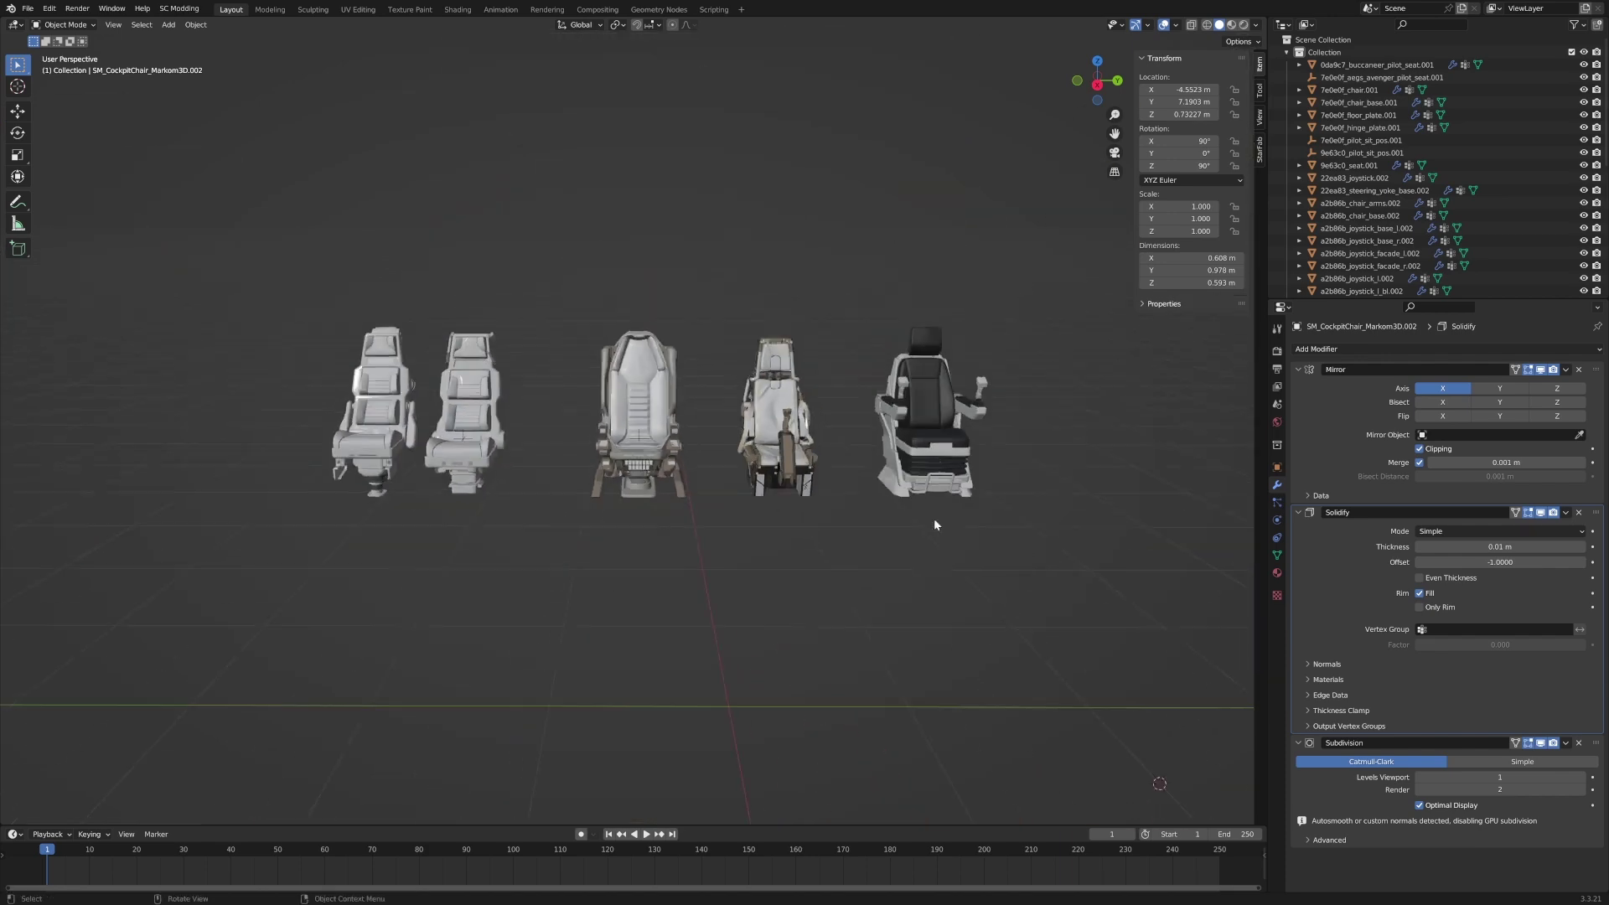
shift+middle_drag(933, 518, 245, 509)
scroll(801, 449, up, 6)
scroll(252, 436, up, 3)
scroll(252, 402, down, 5)
shift+middle_drag(252, 364, 1006, 313)
shift+middle_drag(461, 382, 701, 367)
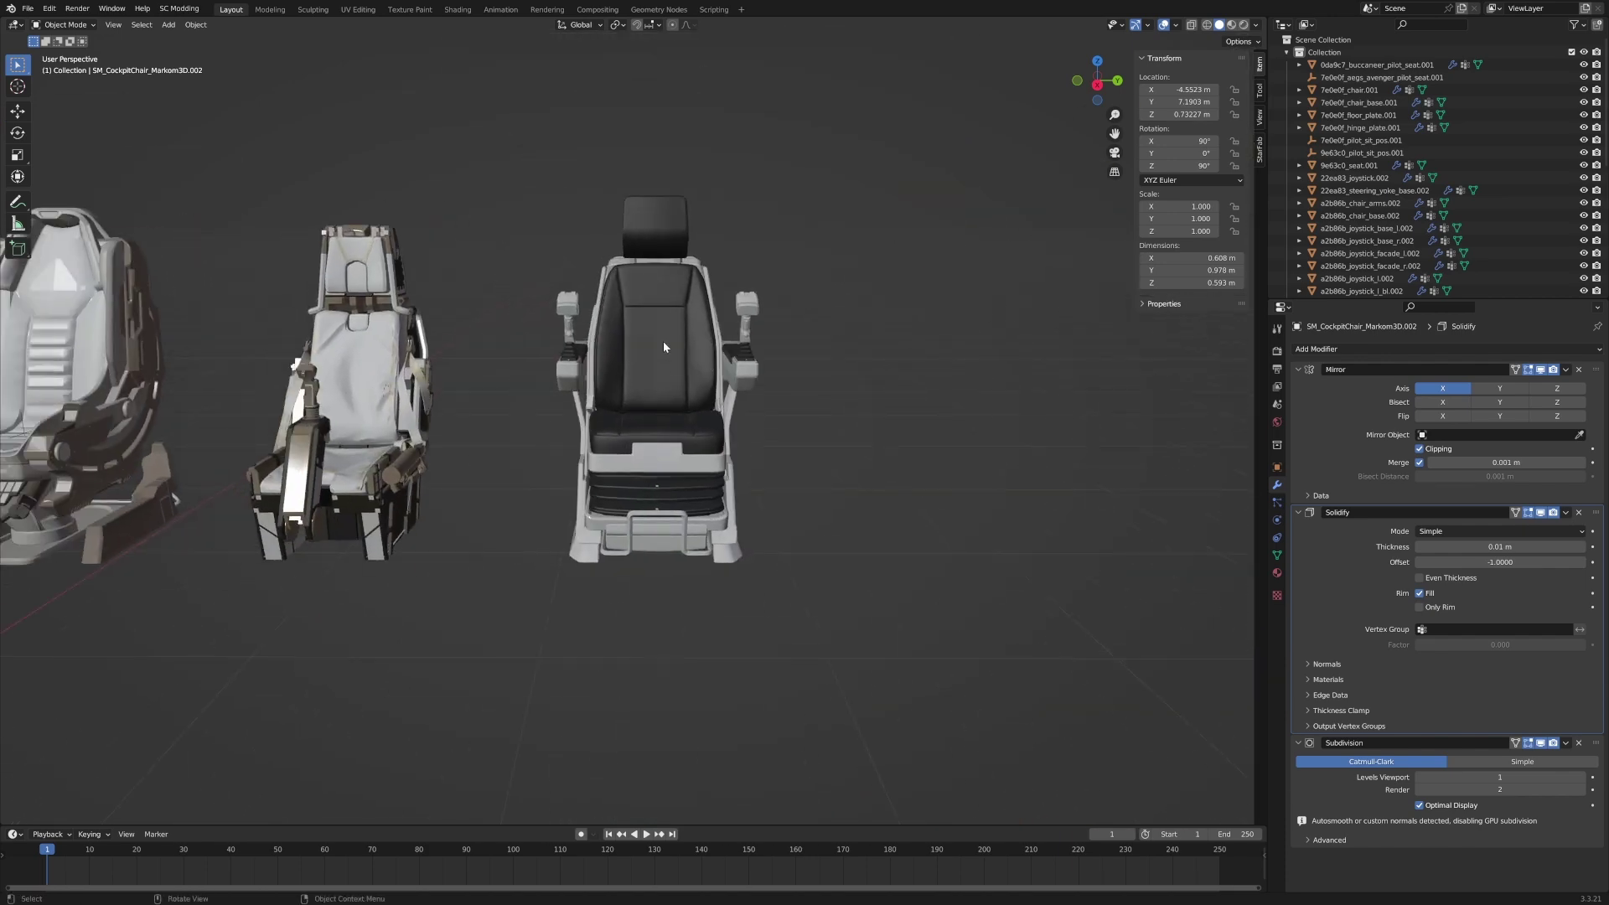
shift+middle_drag(743, 318, 744, 433)
scroll(745, 437, up, 6)
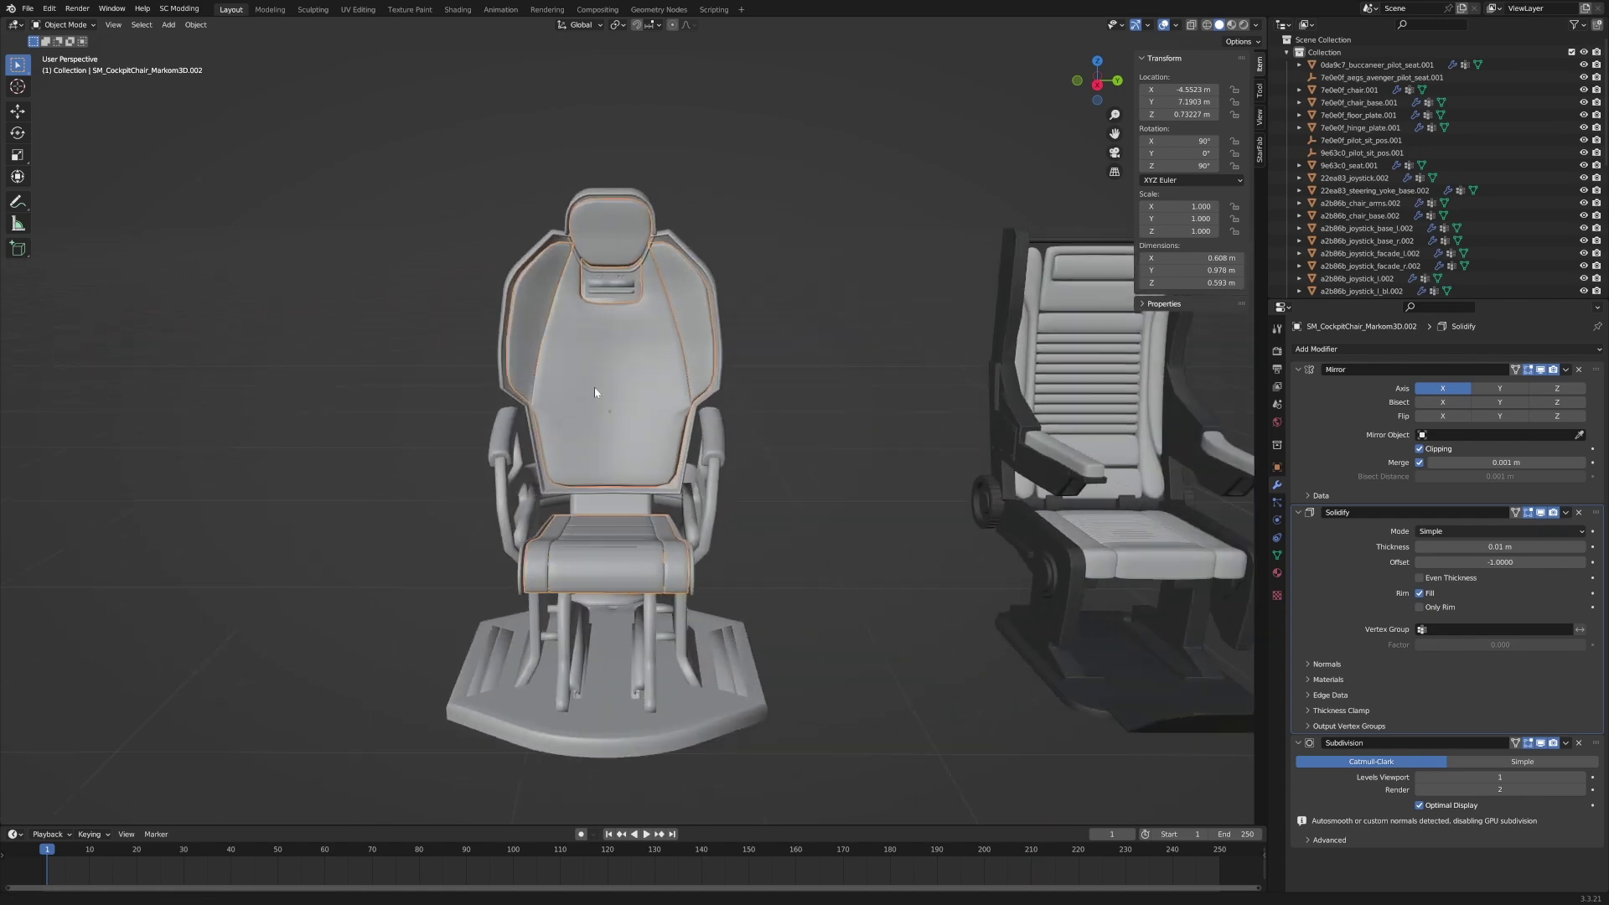
Select a crosswise edge loop on the backrest's middle panel, below the headrest bracket, and bevel it into a narrow strip with 3 segments.
scroll(587, 309, up, 2)
key(Tab)
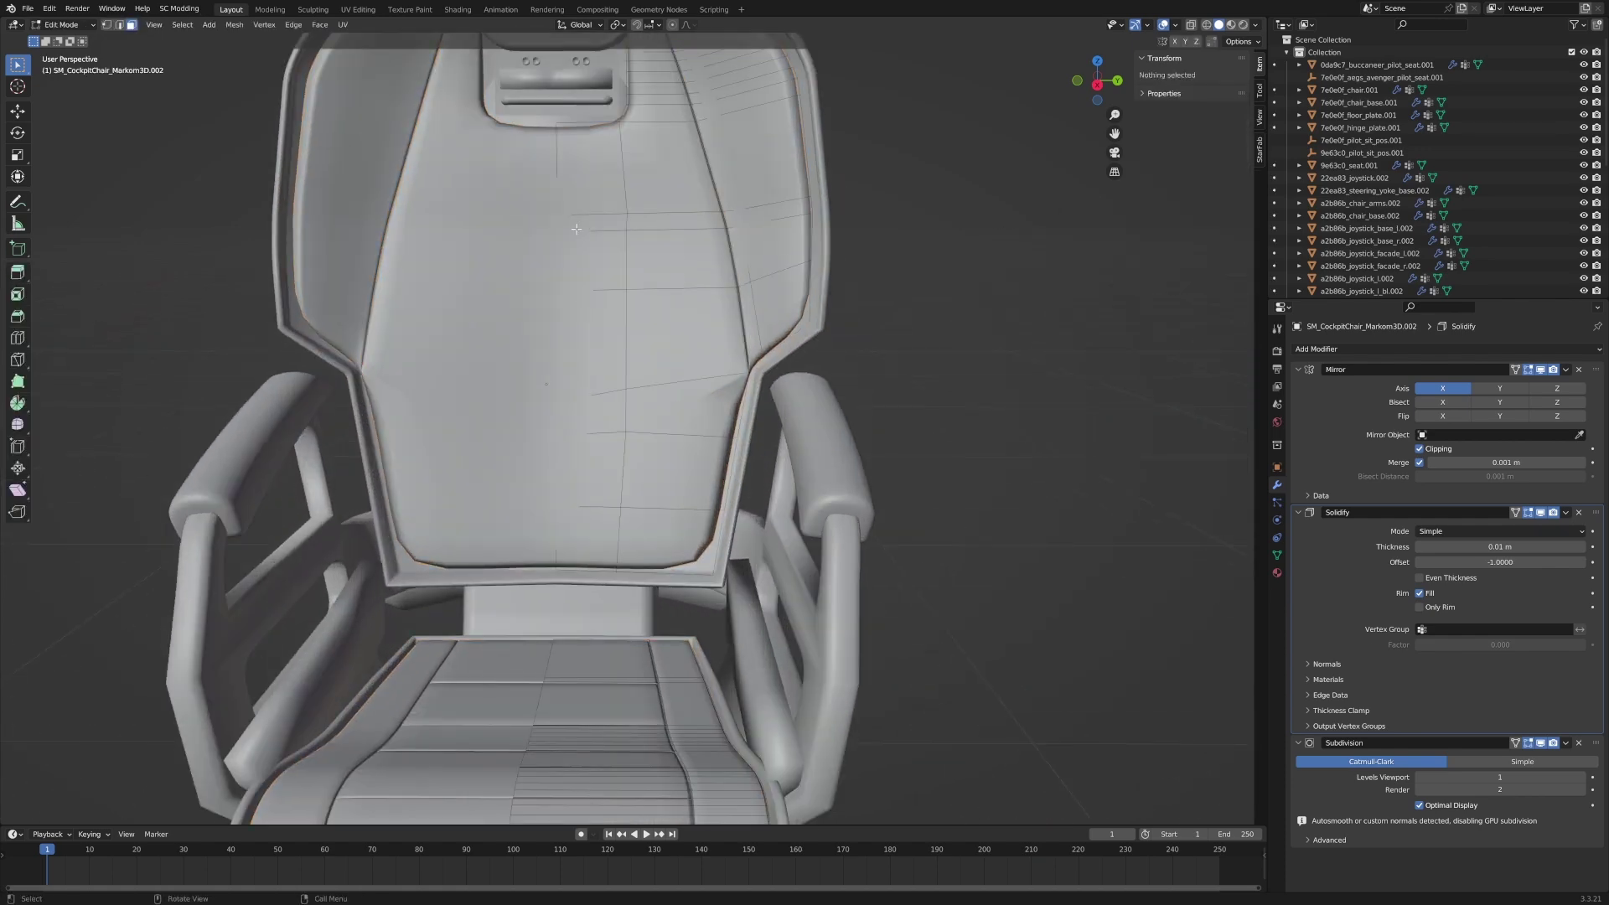
scroll(625, 242, up, 2)
scroll(626, 242, up, 4)
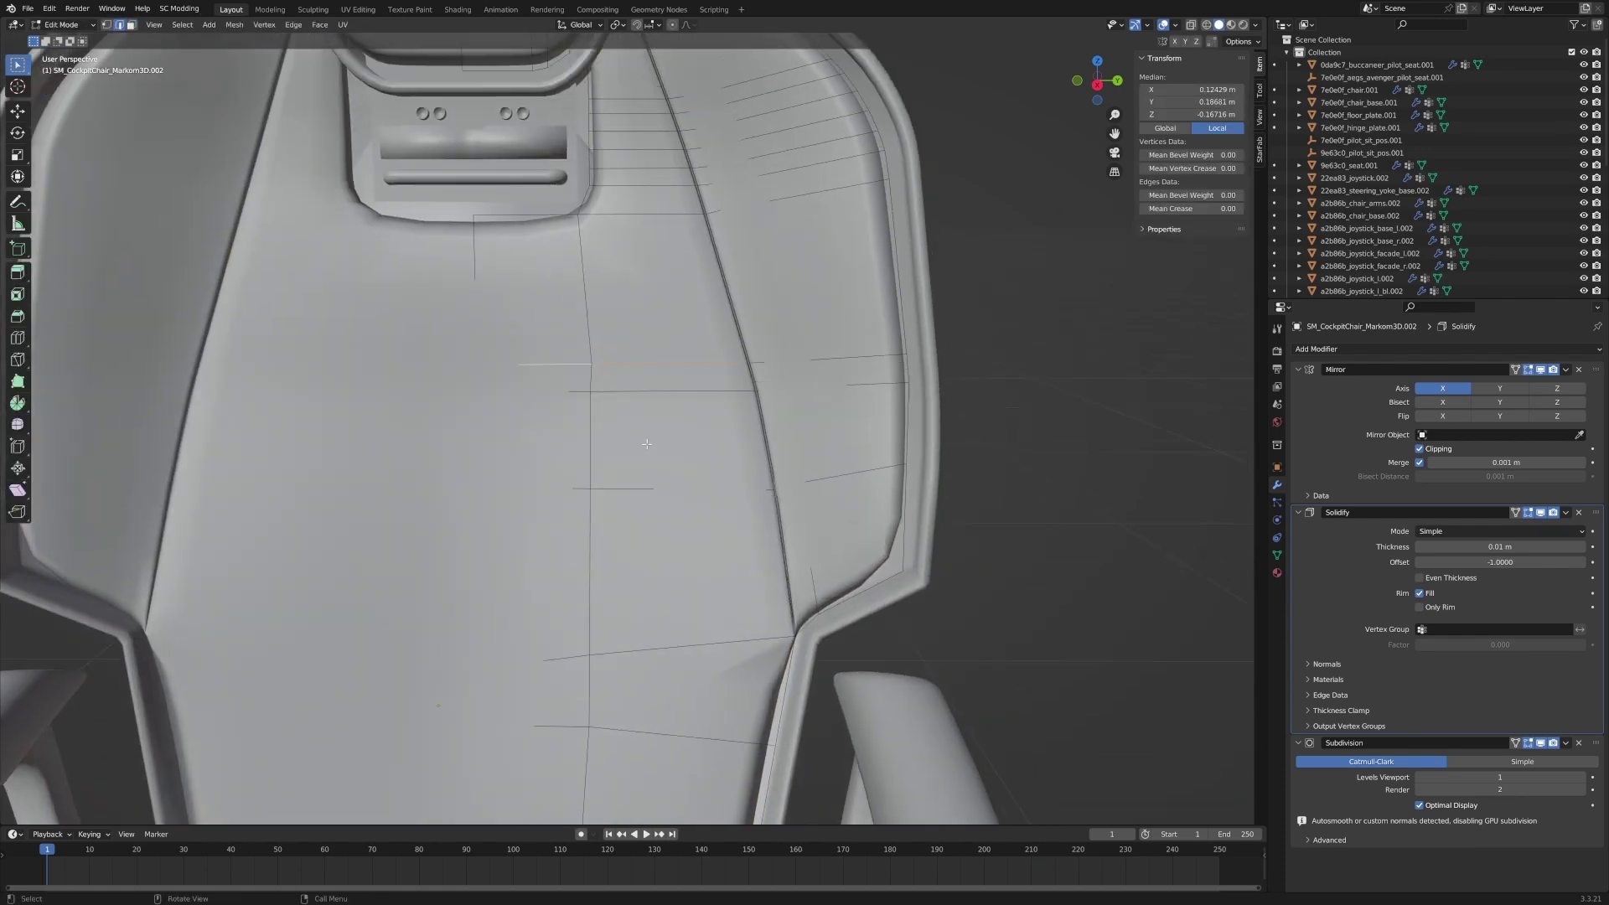
key(ctrl+b)
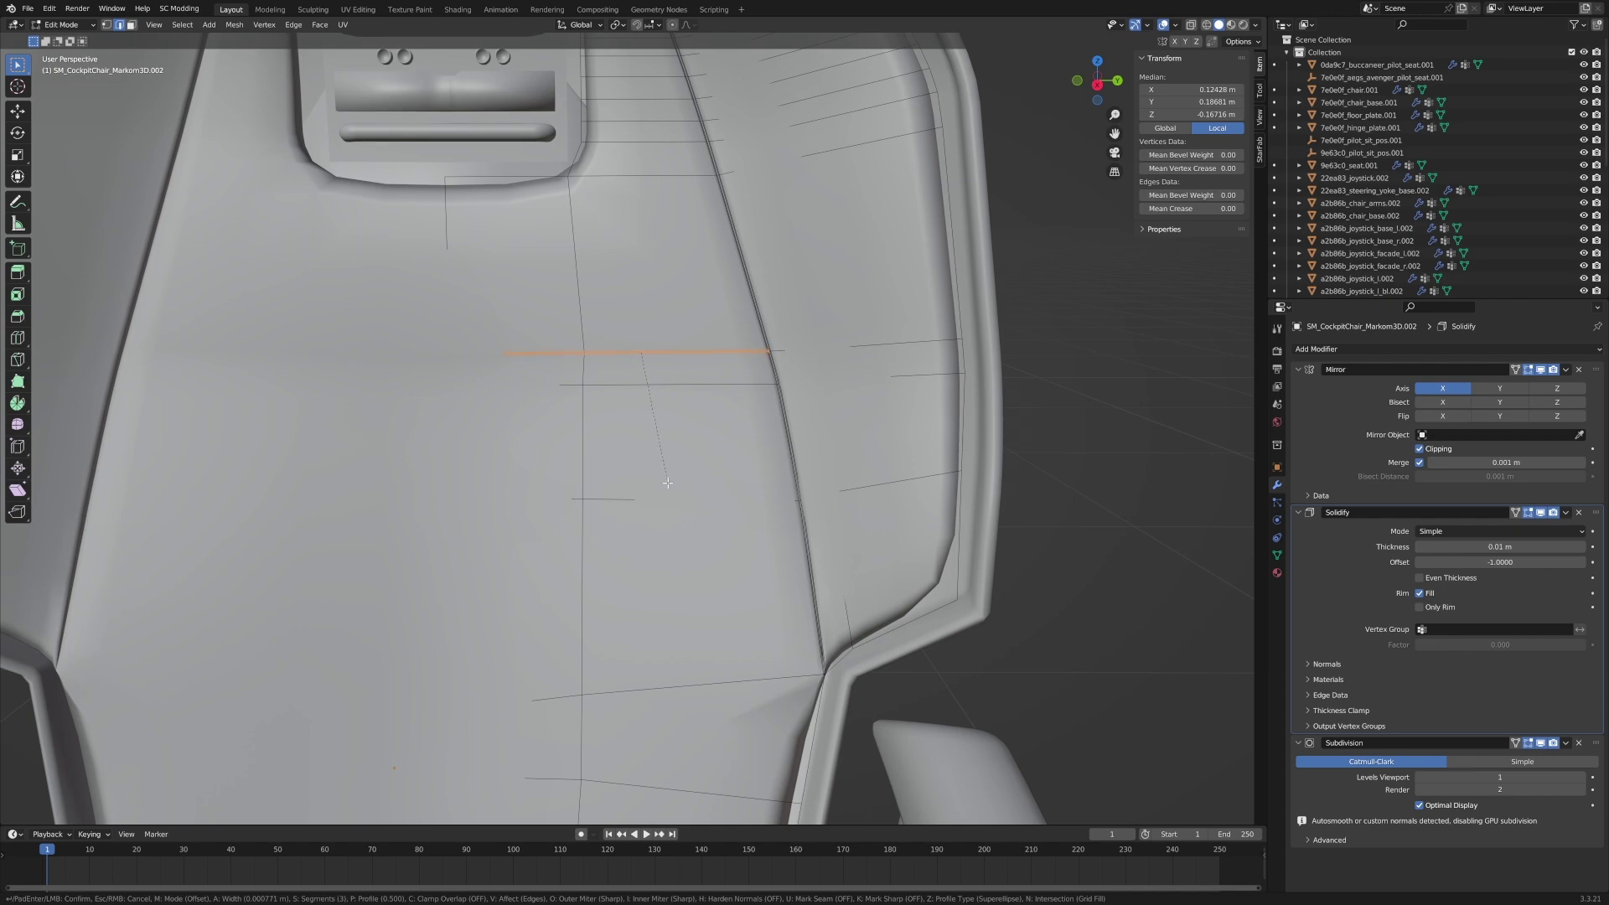
click(664, 480)
Delete the thin crosswise faces in the beveled strip on the backrest's middle panel to form a seam, and return to Object Mode.
key(3)
scroll(609, 377, up, 6)
key(x)
click(535, 311)
scroll(586, 424, down, 4)
scroll(584, 427, down, 9)
key(Tab)
scroll(791, 581, down, 6)
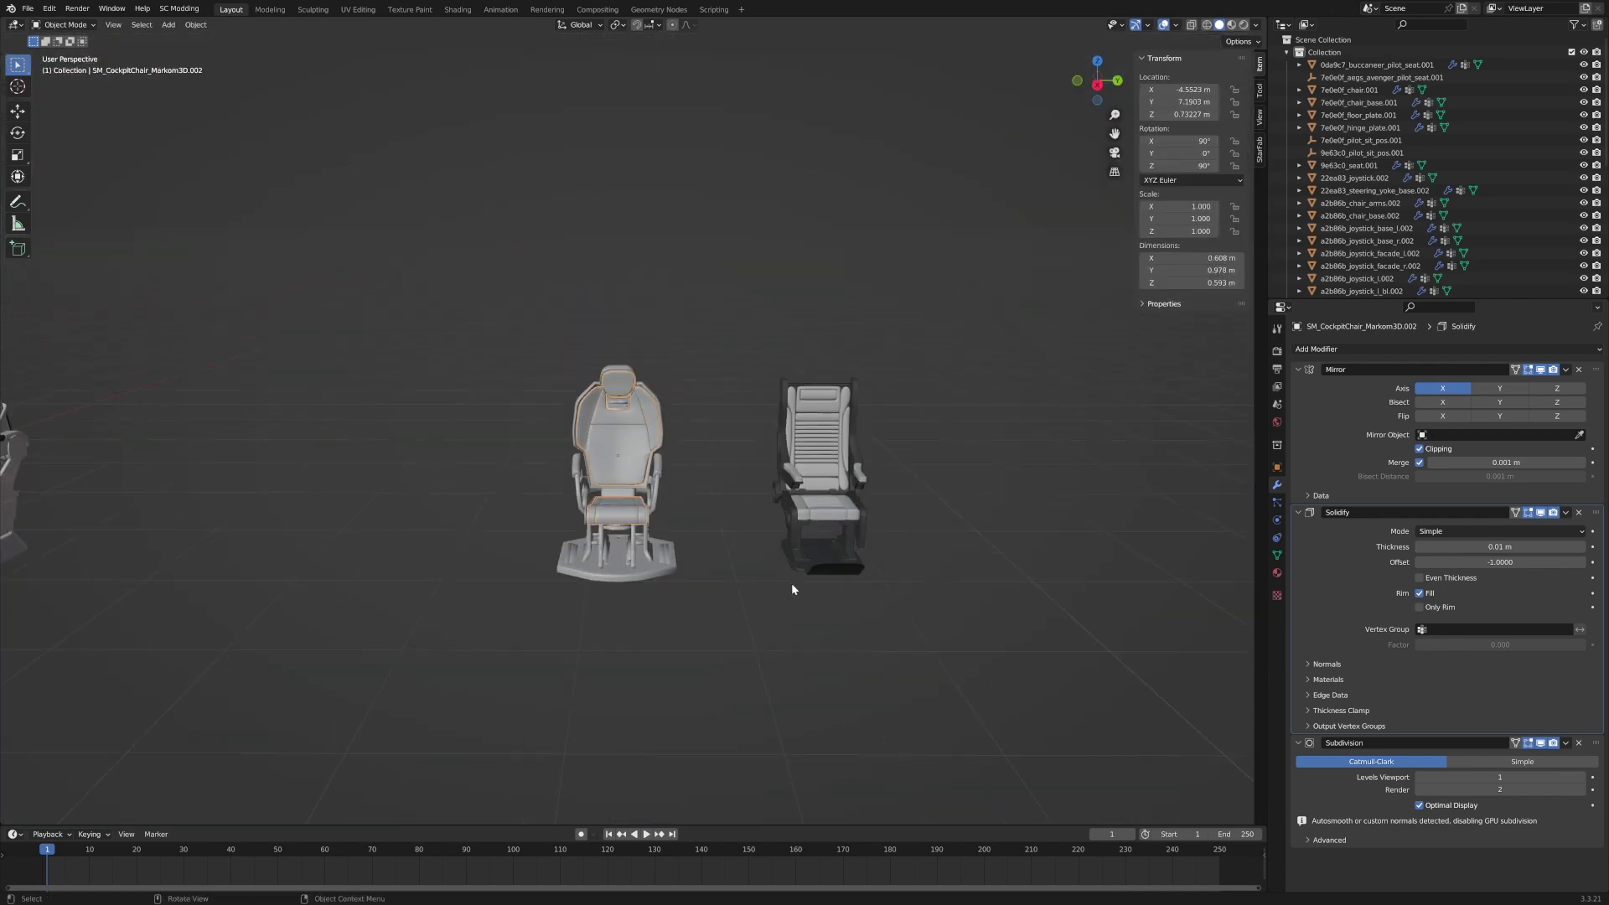
scroll(791, 582, up, 5)
middle_drag(631, 546, 876, 289)
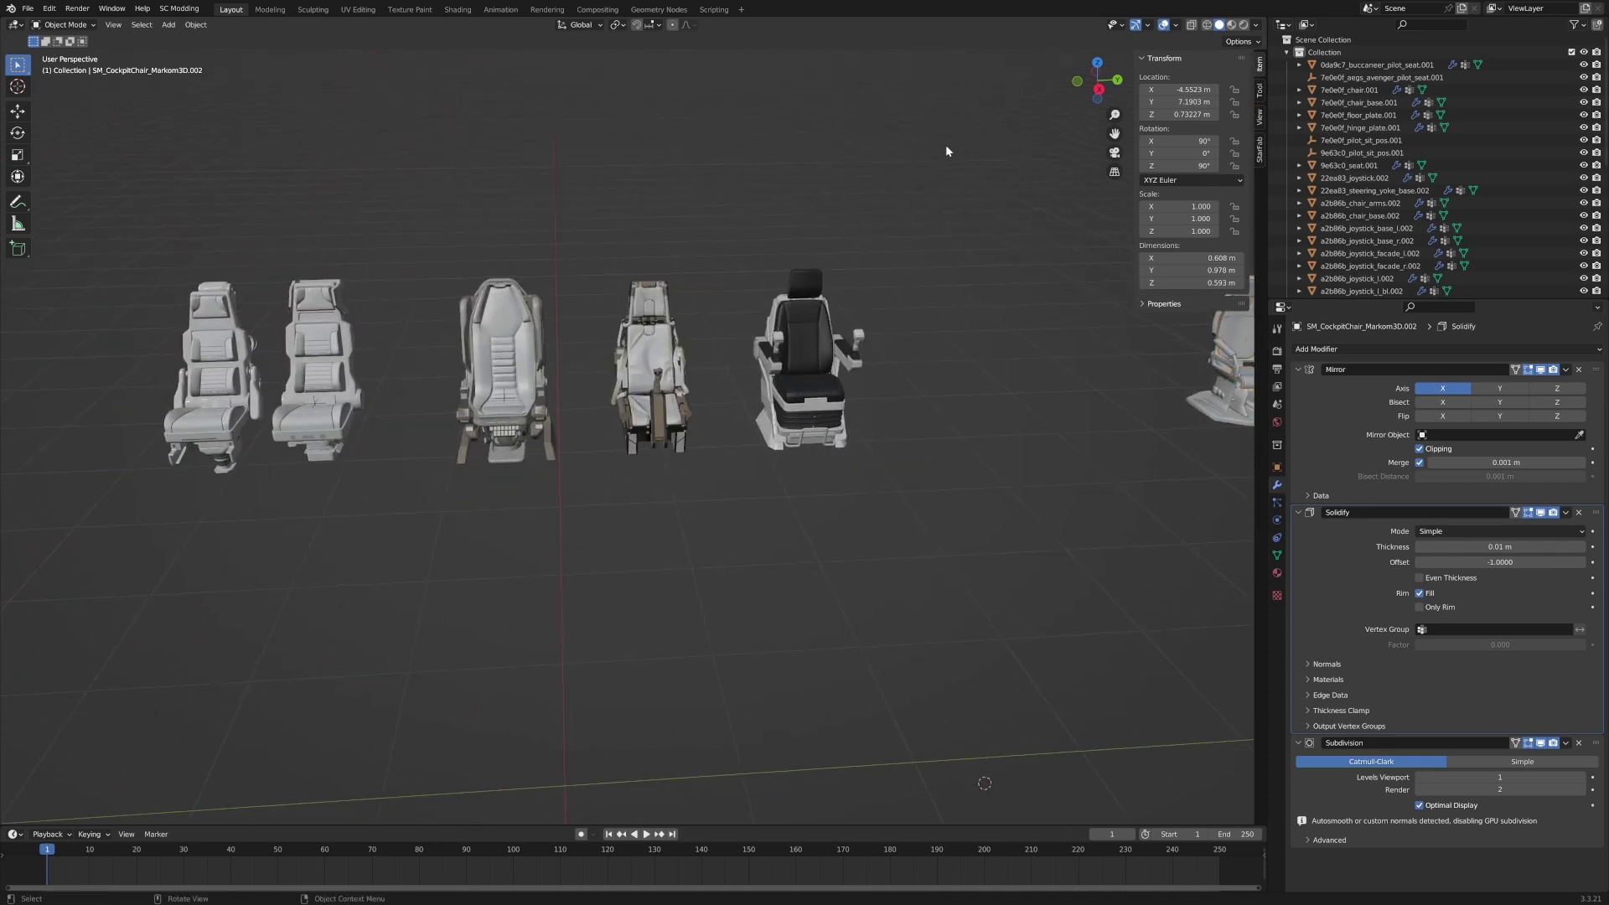